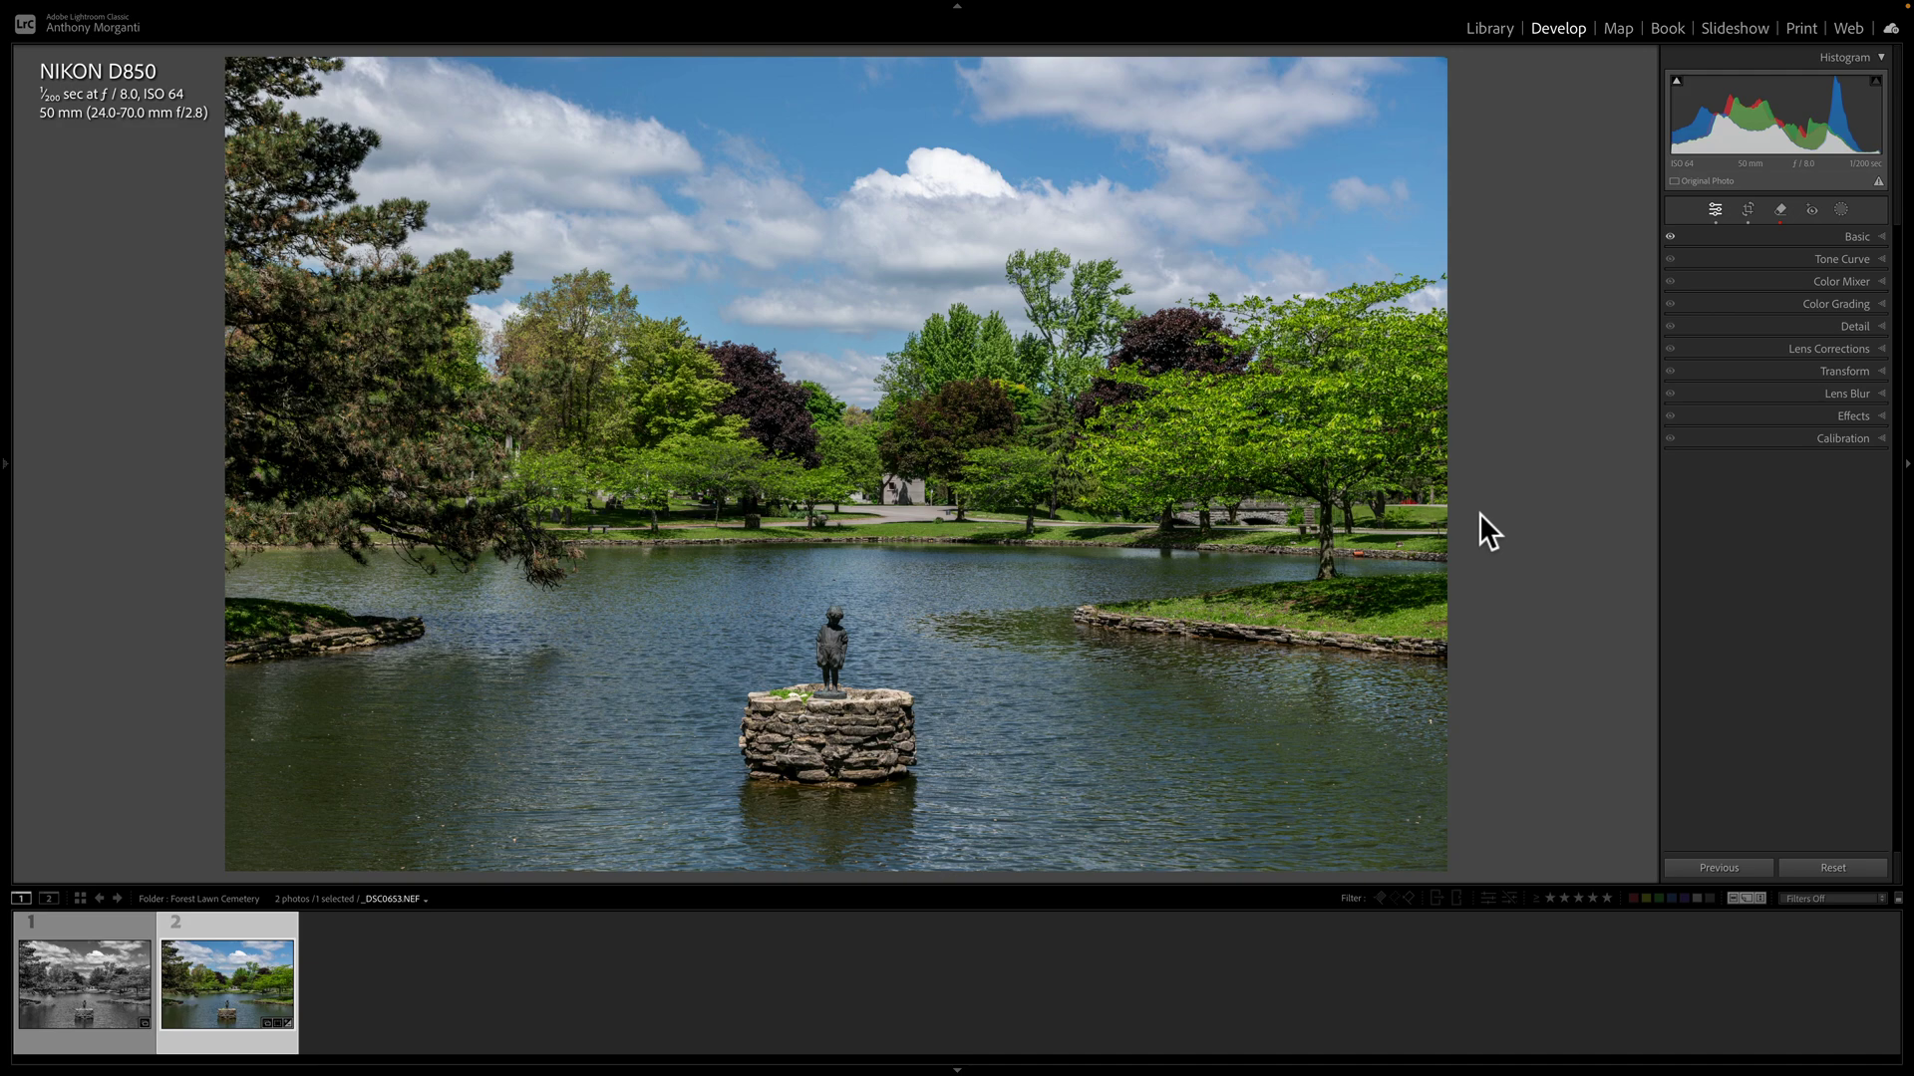
- Glance at ChatGPT, then return and expand and collapse the colour photo's Basic panel
key(ctrl+Right)
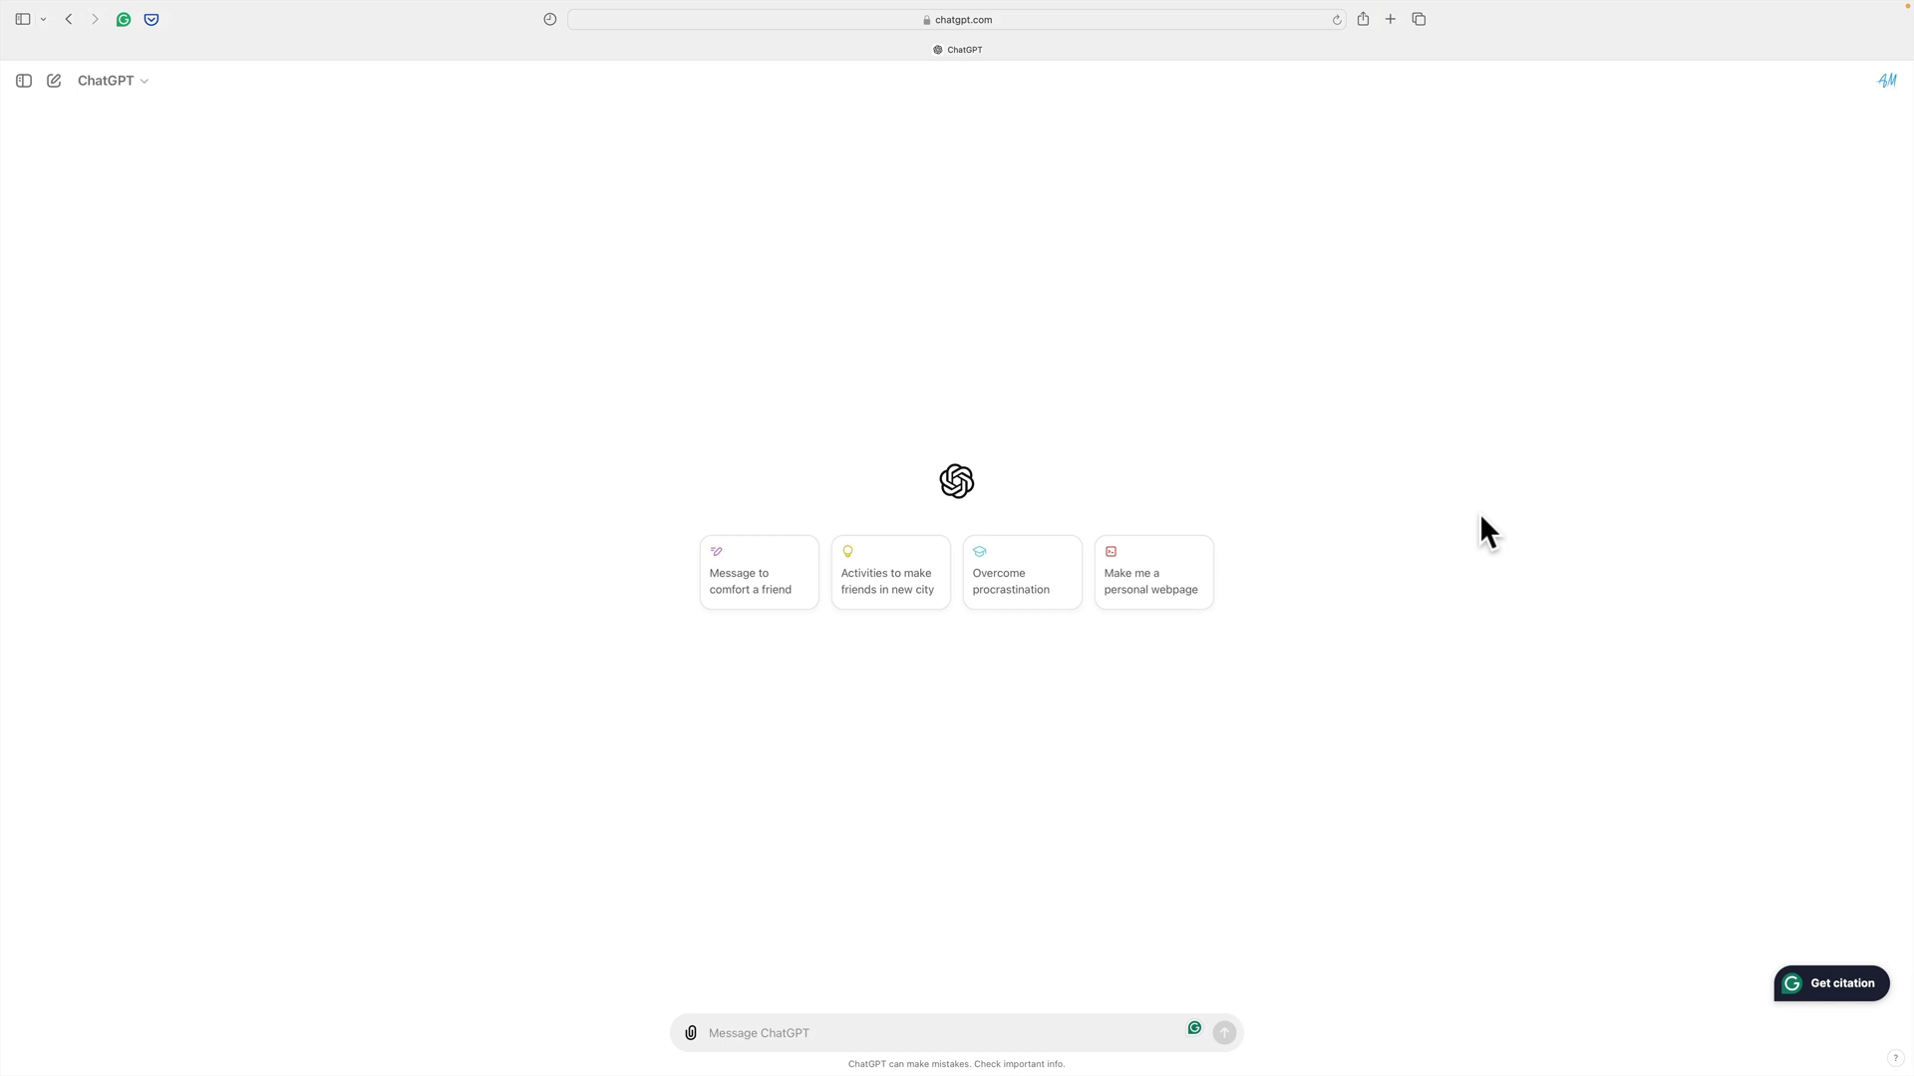
key(ctrl+Left)
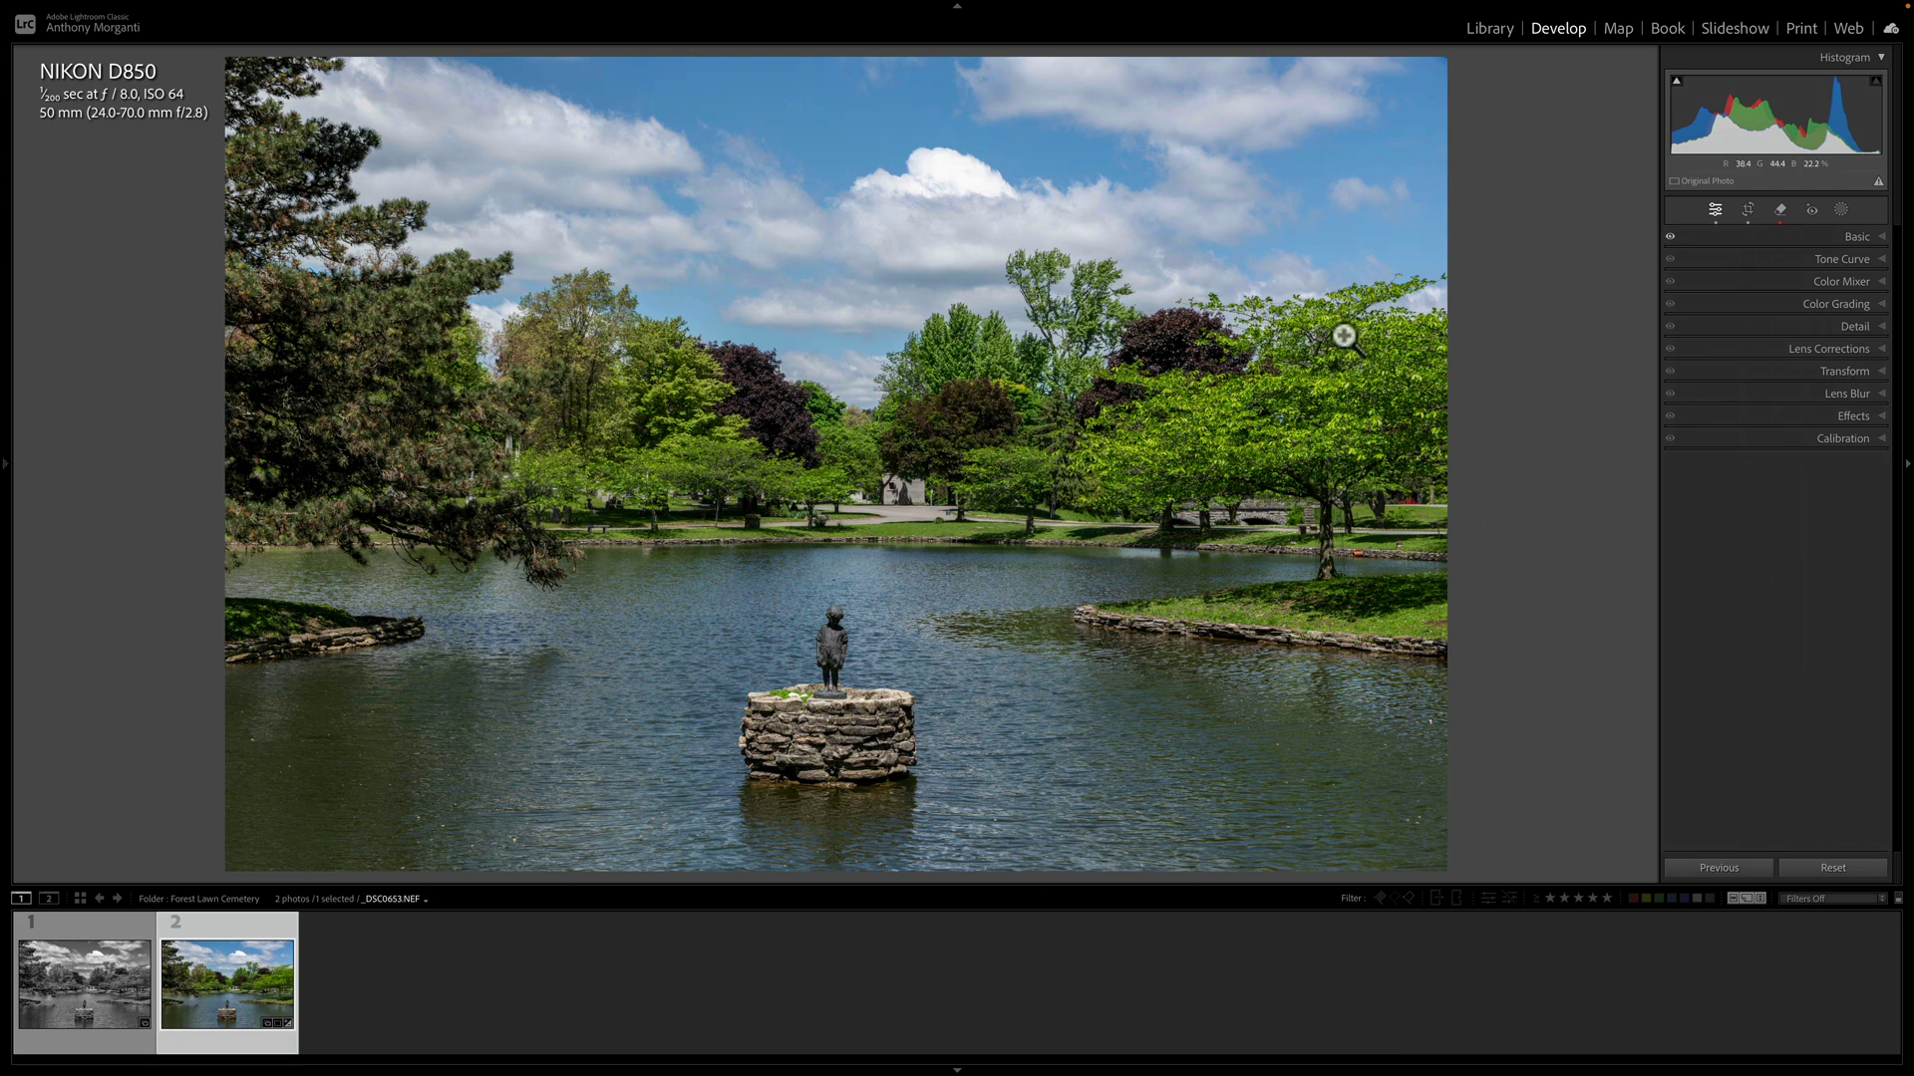
click(1850, 237)
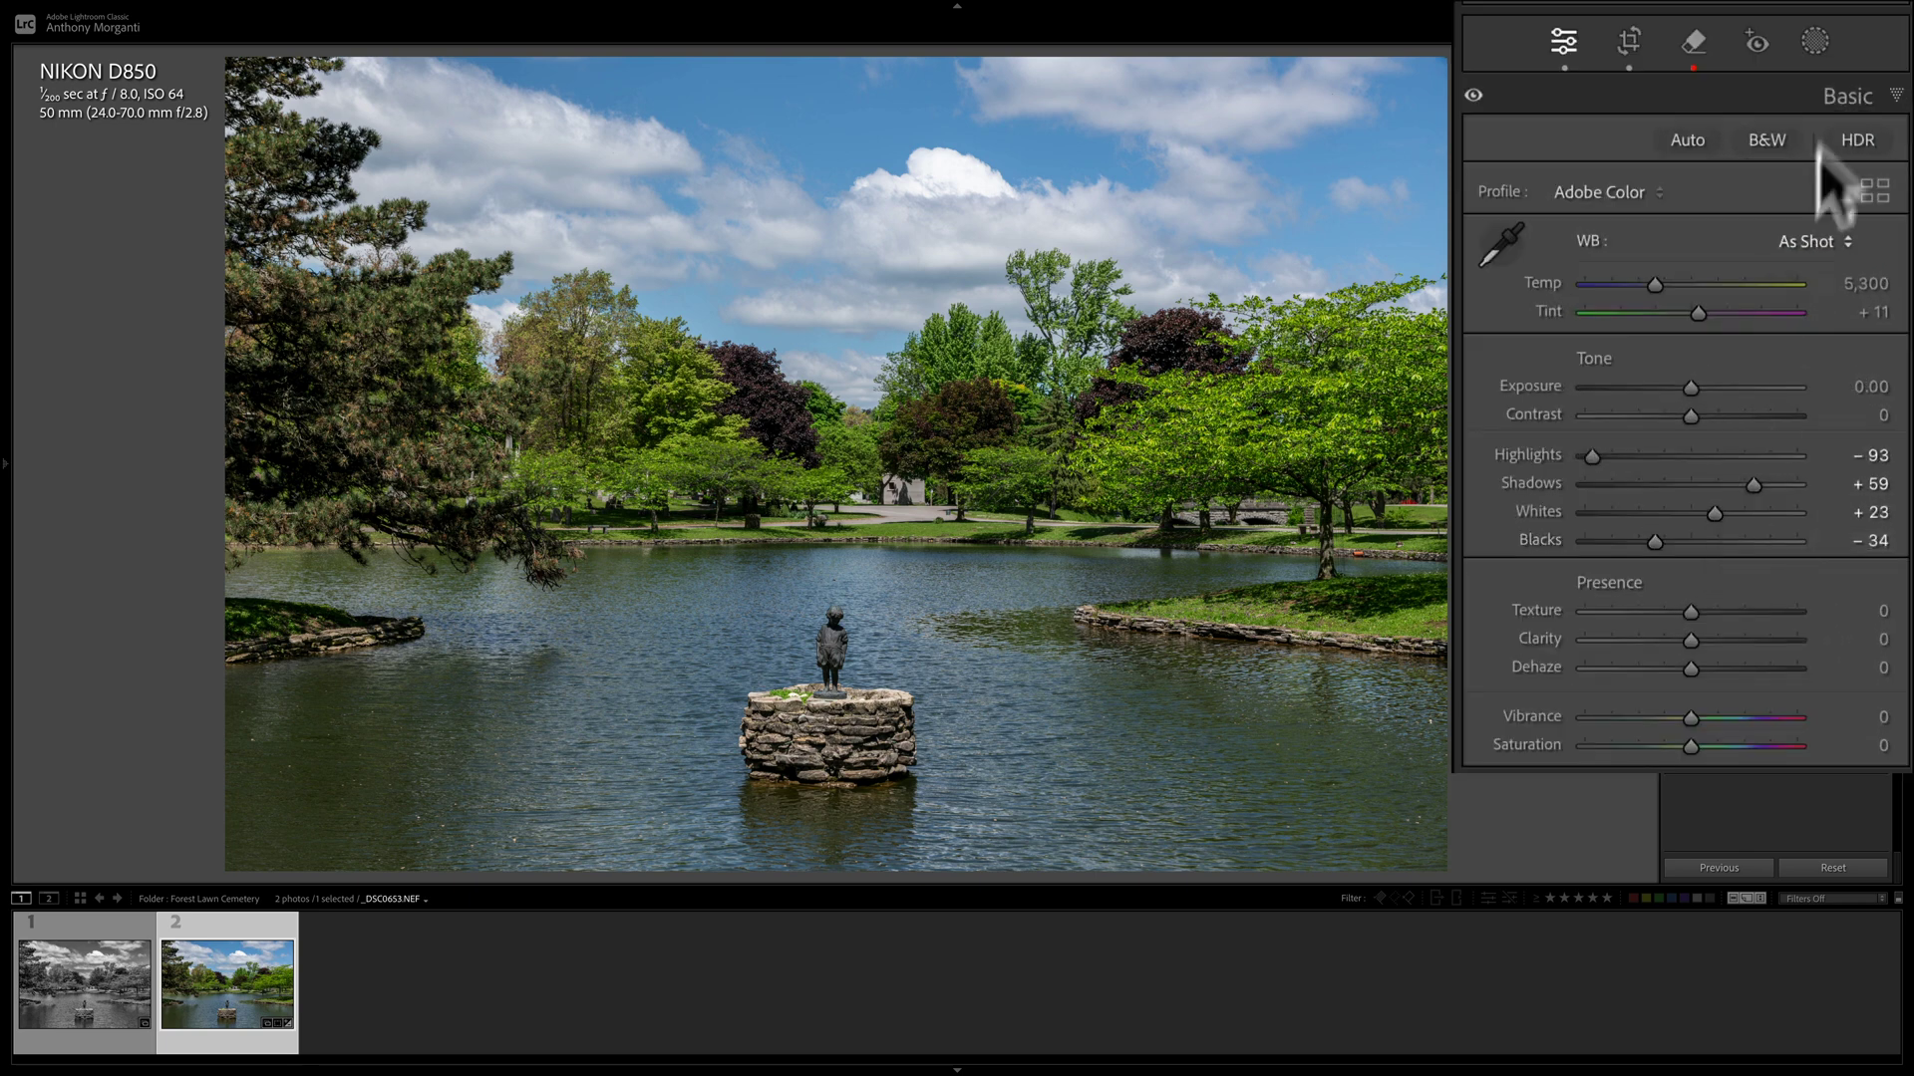
click(1839, 97)
- Try the Remove and Crop tools, then switch to the black-and-white version from the filmstrip
click(1694, 42)
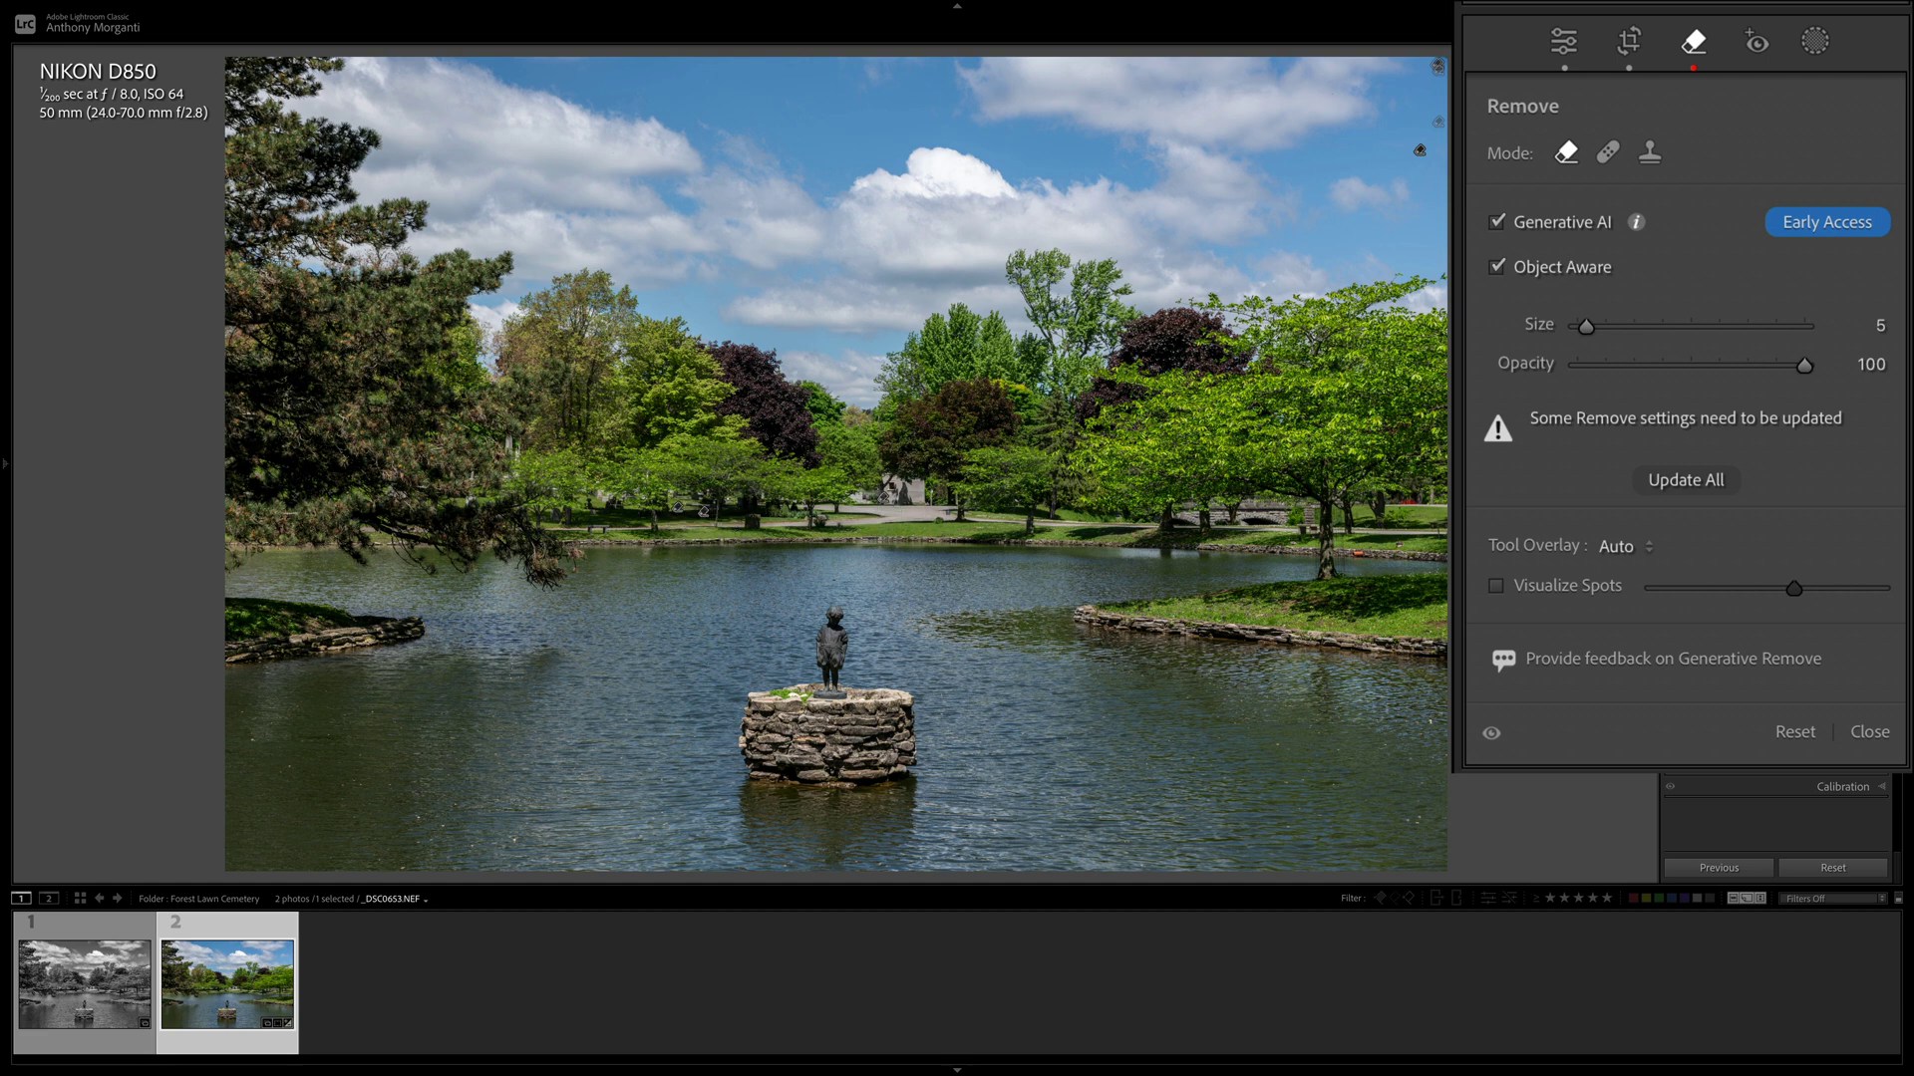
click(1630, 42)
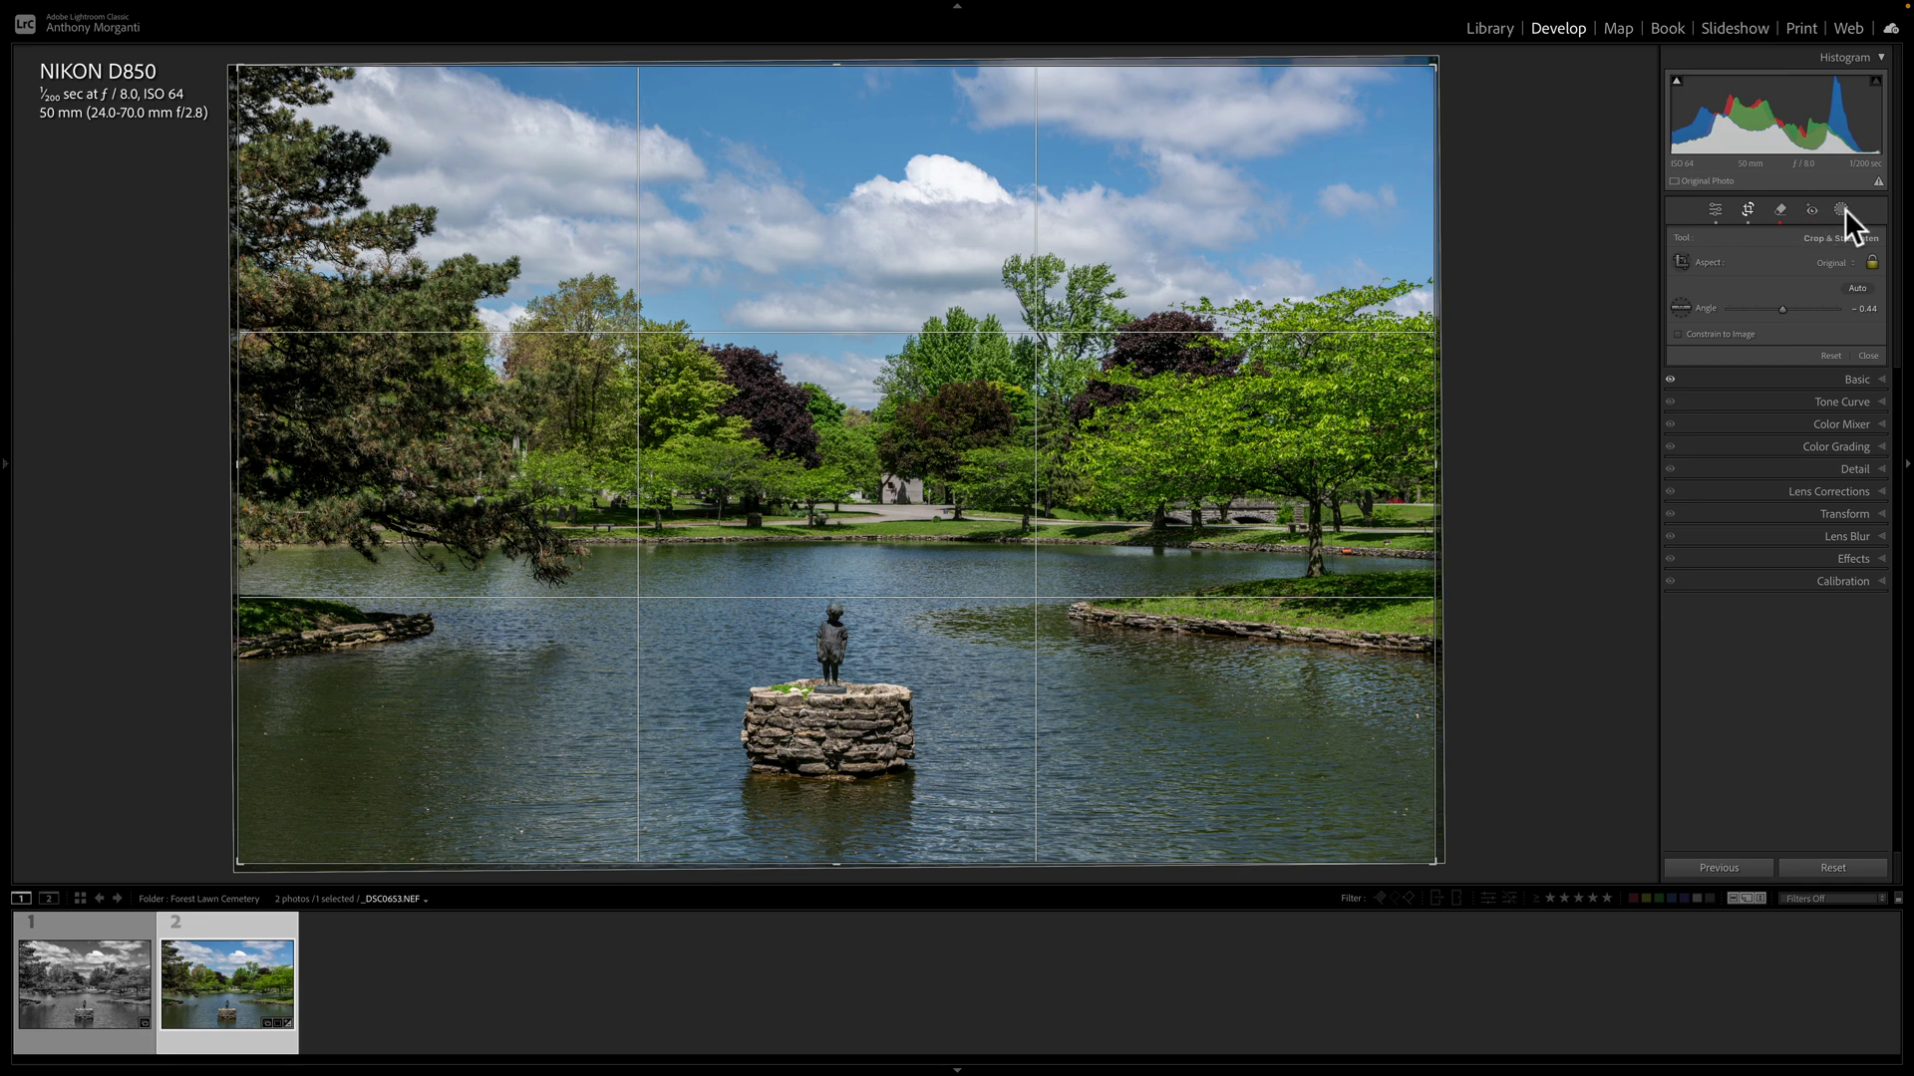
click(1708, 208)
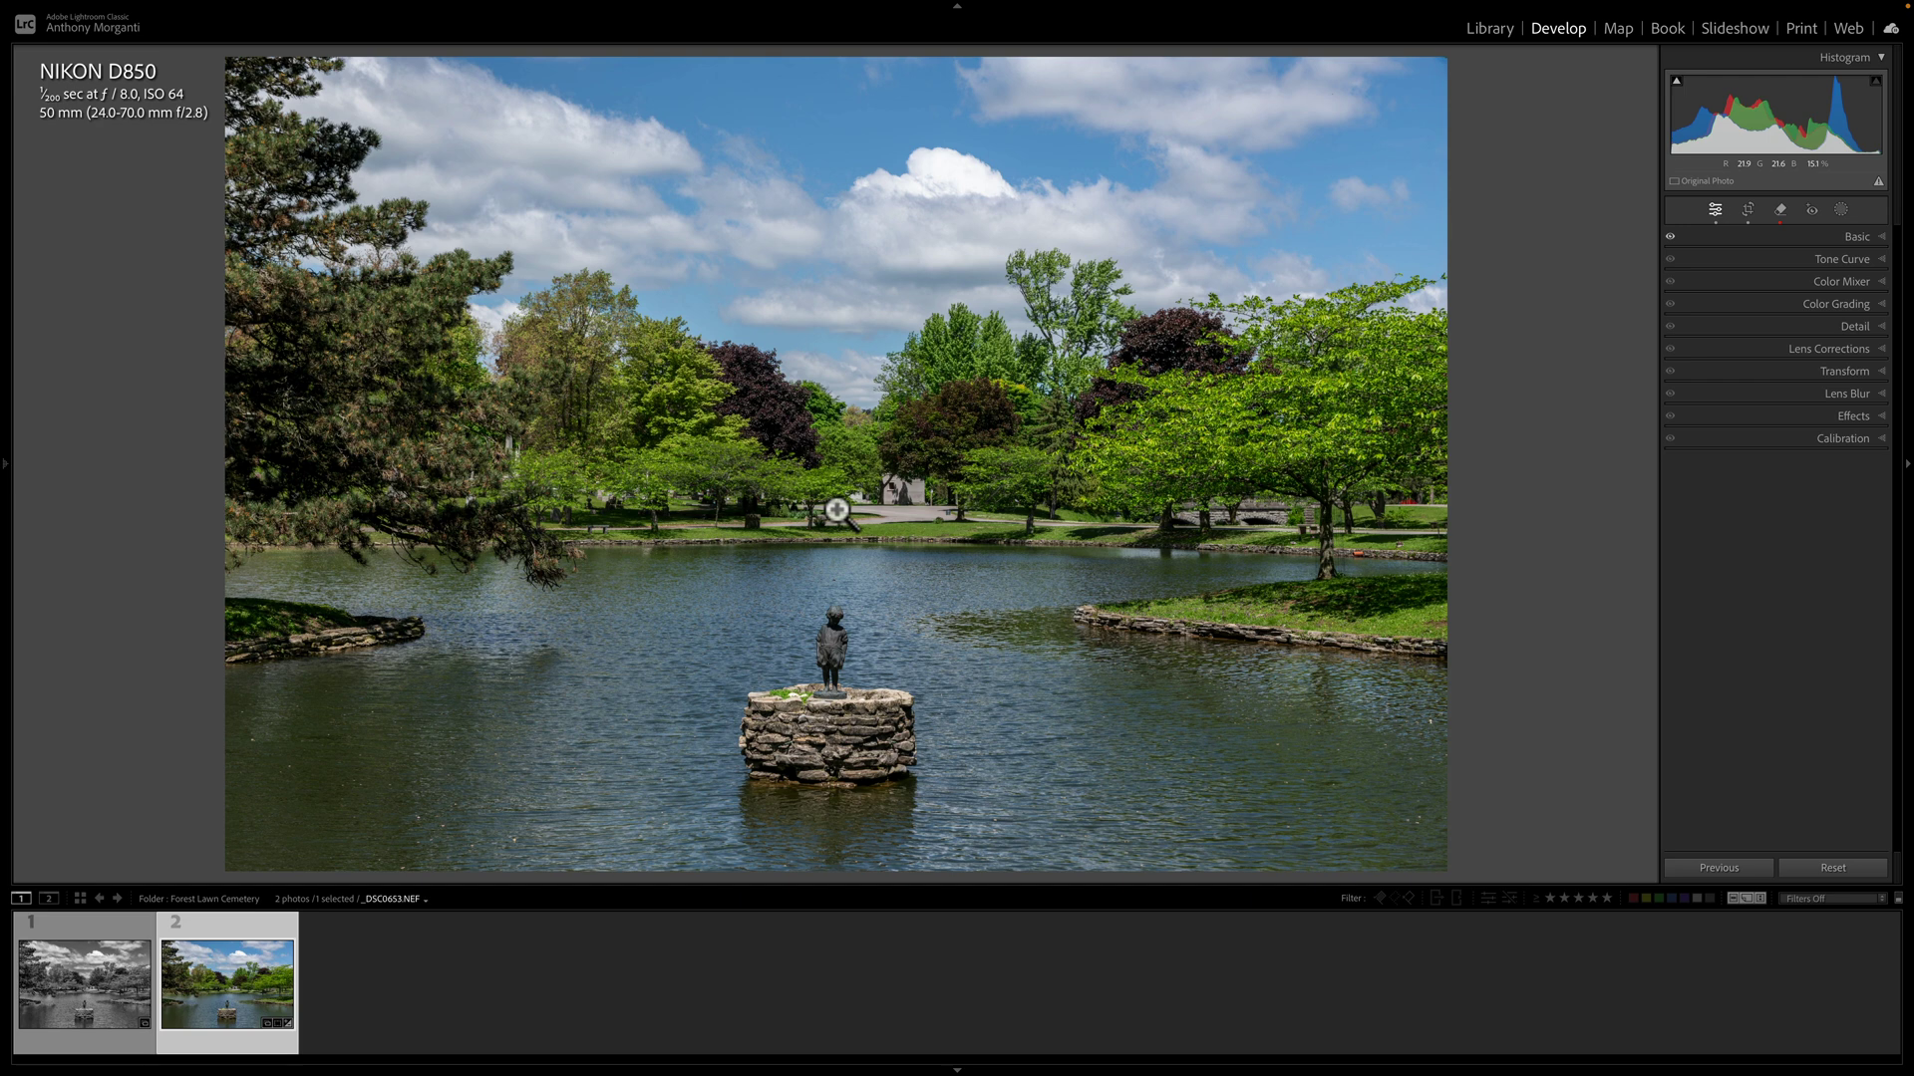
click(123, 961)
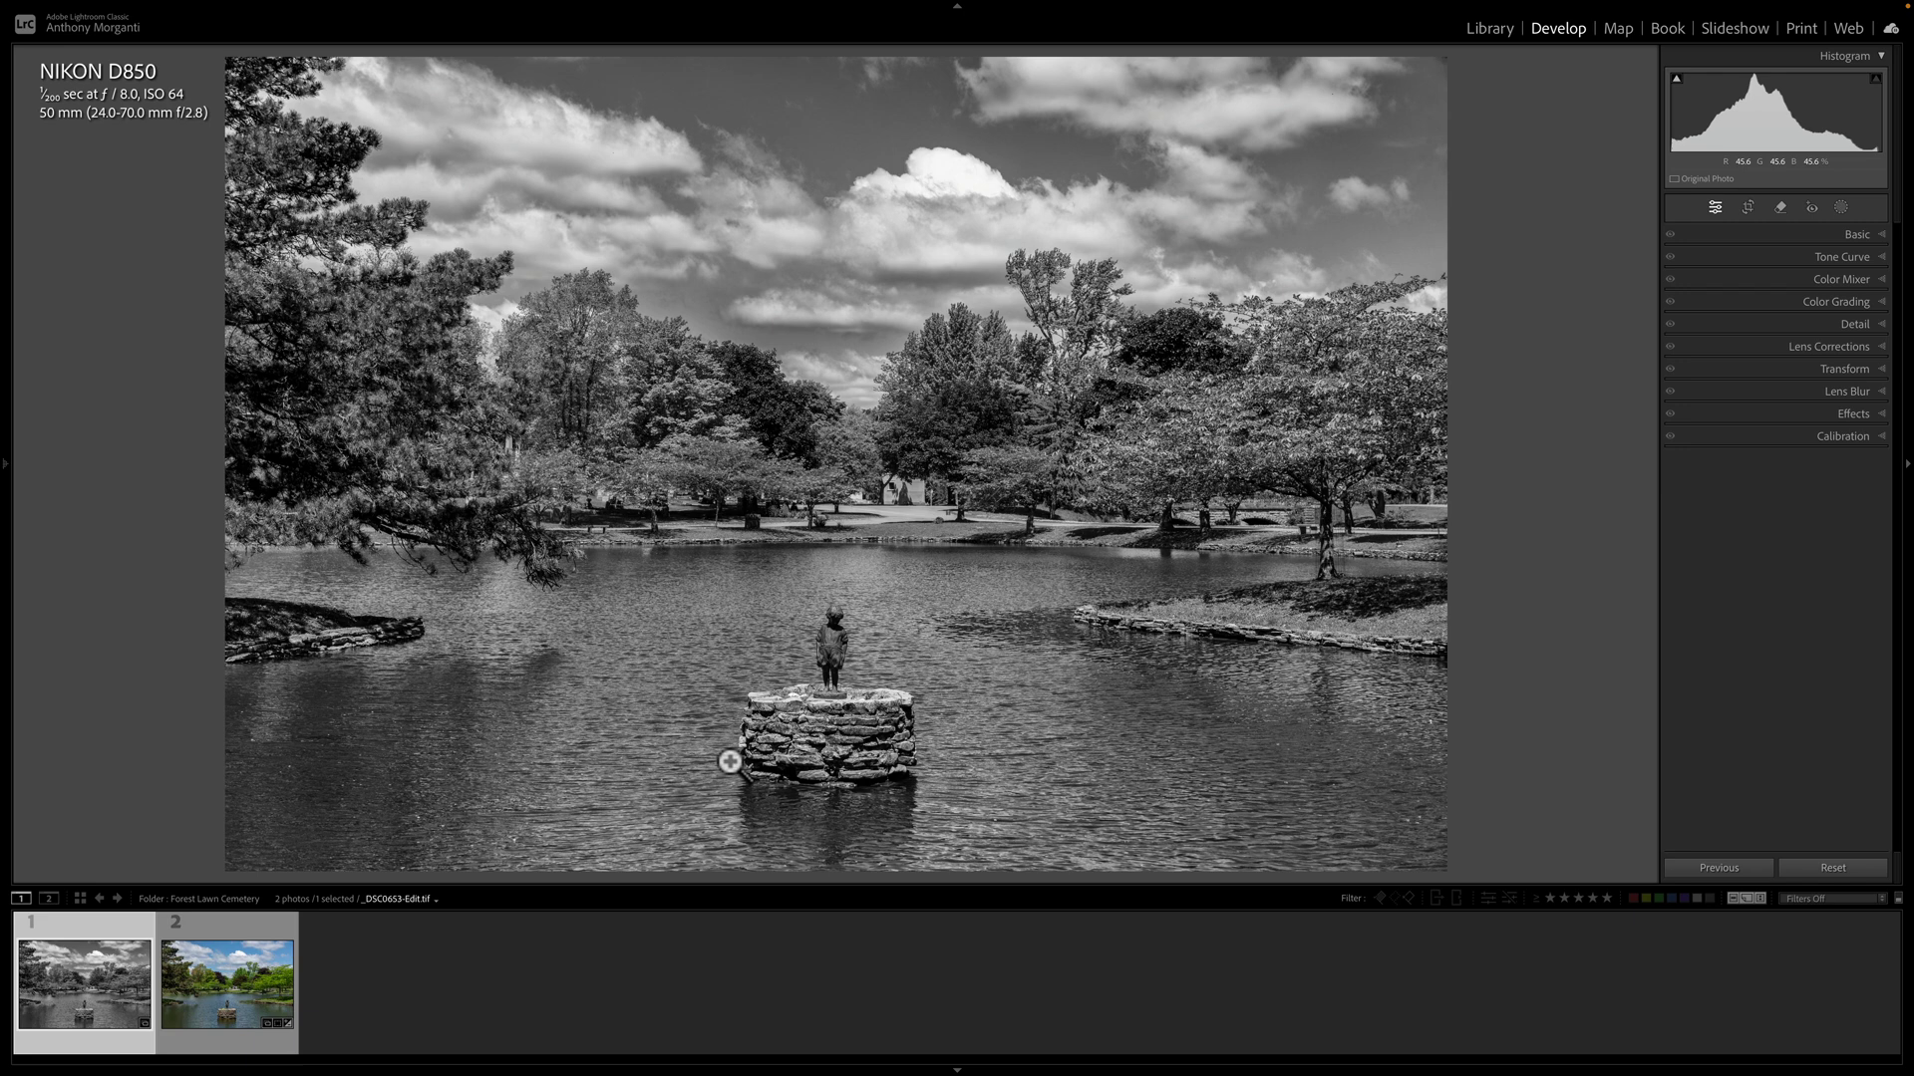
- Export the photo to the Desktop as Critique-1, a quality-100 sRGB JPEG with a 2,000 px long edge
key(shift+super+e)
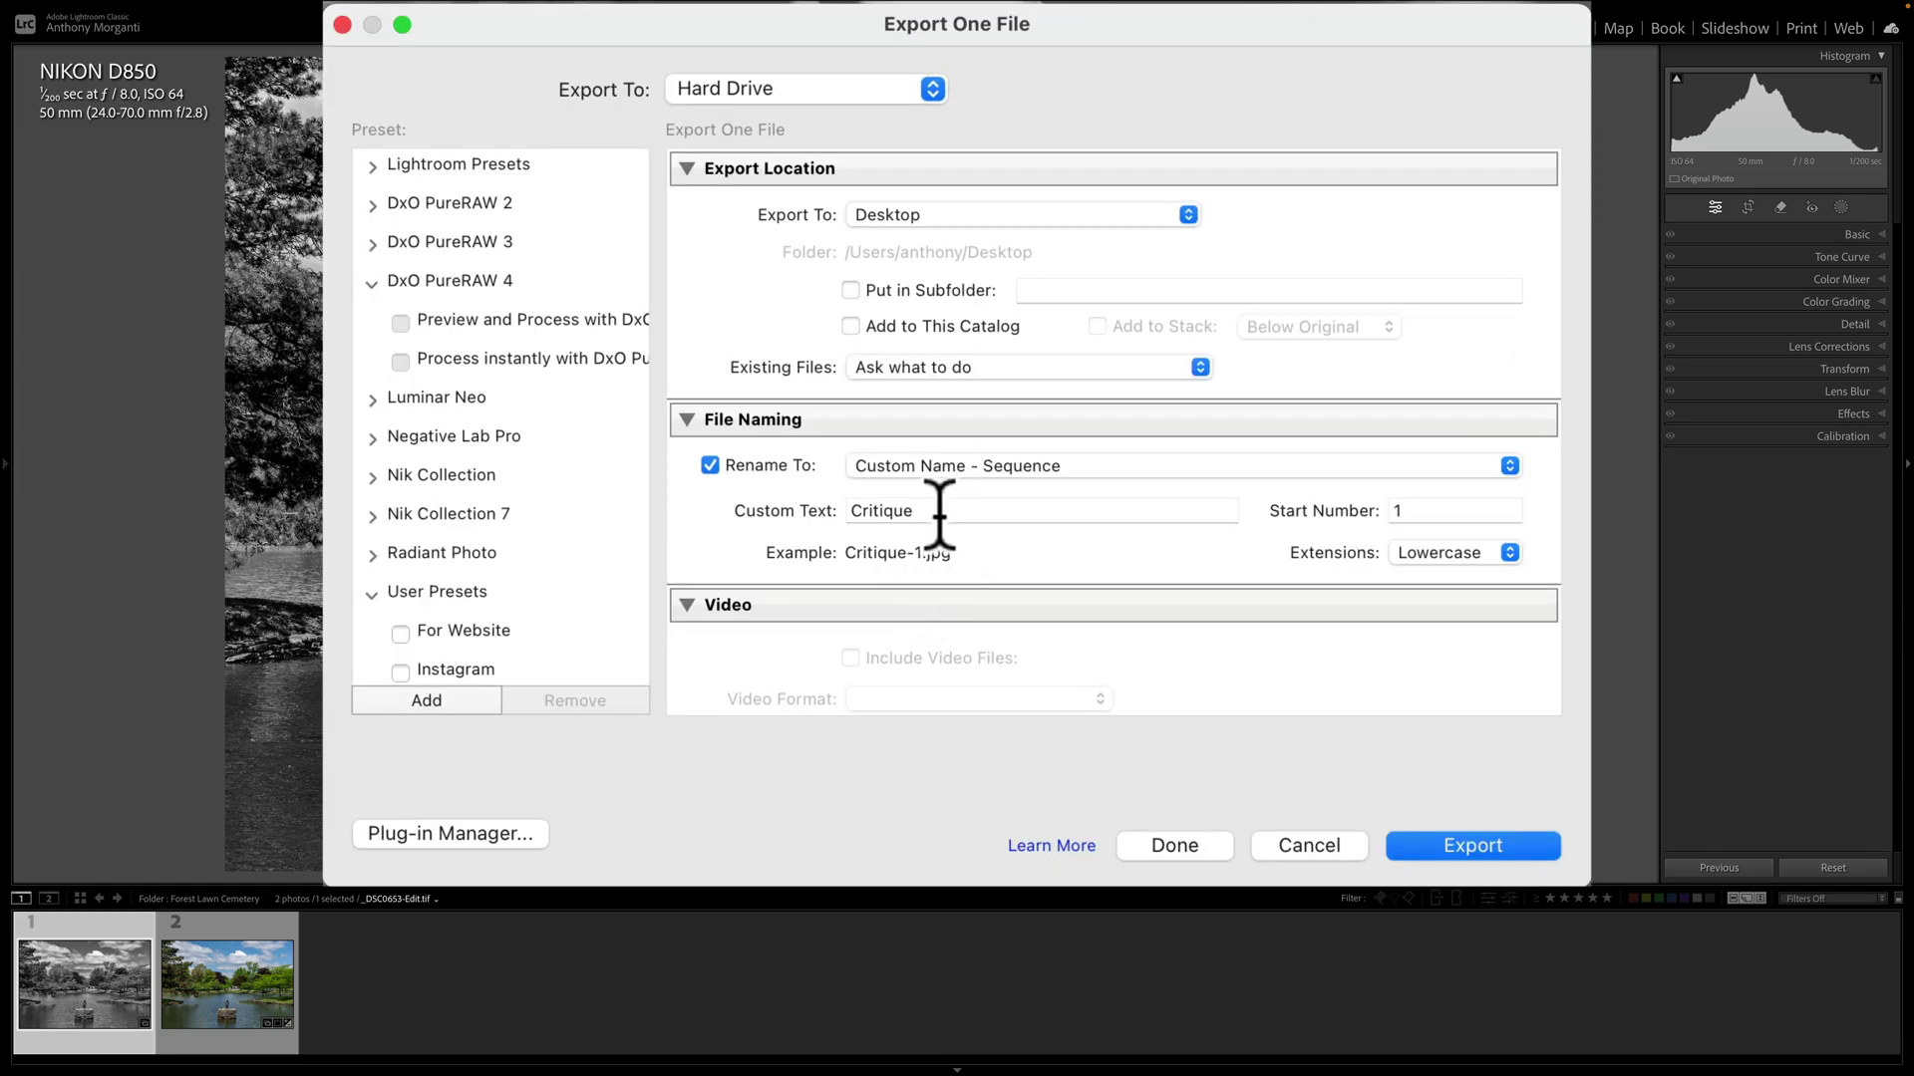
scroll(940, 508, down, 2)
scroll(1013, 492, up, 5)
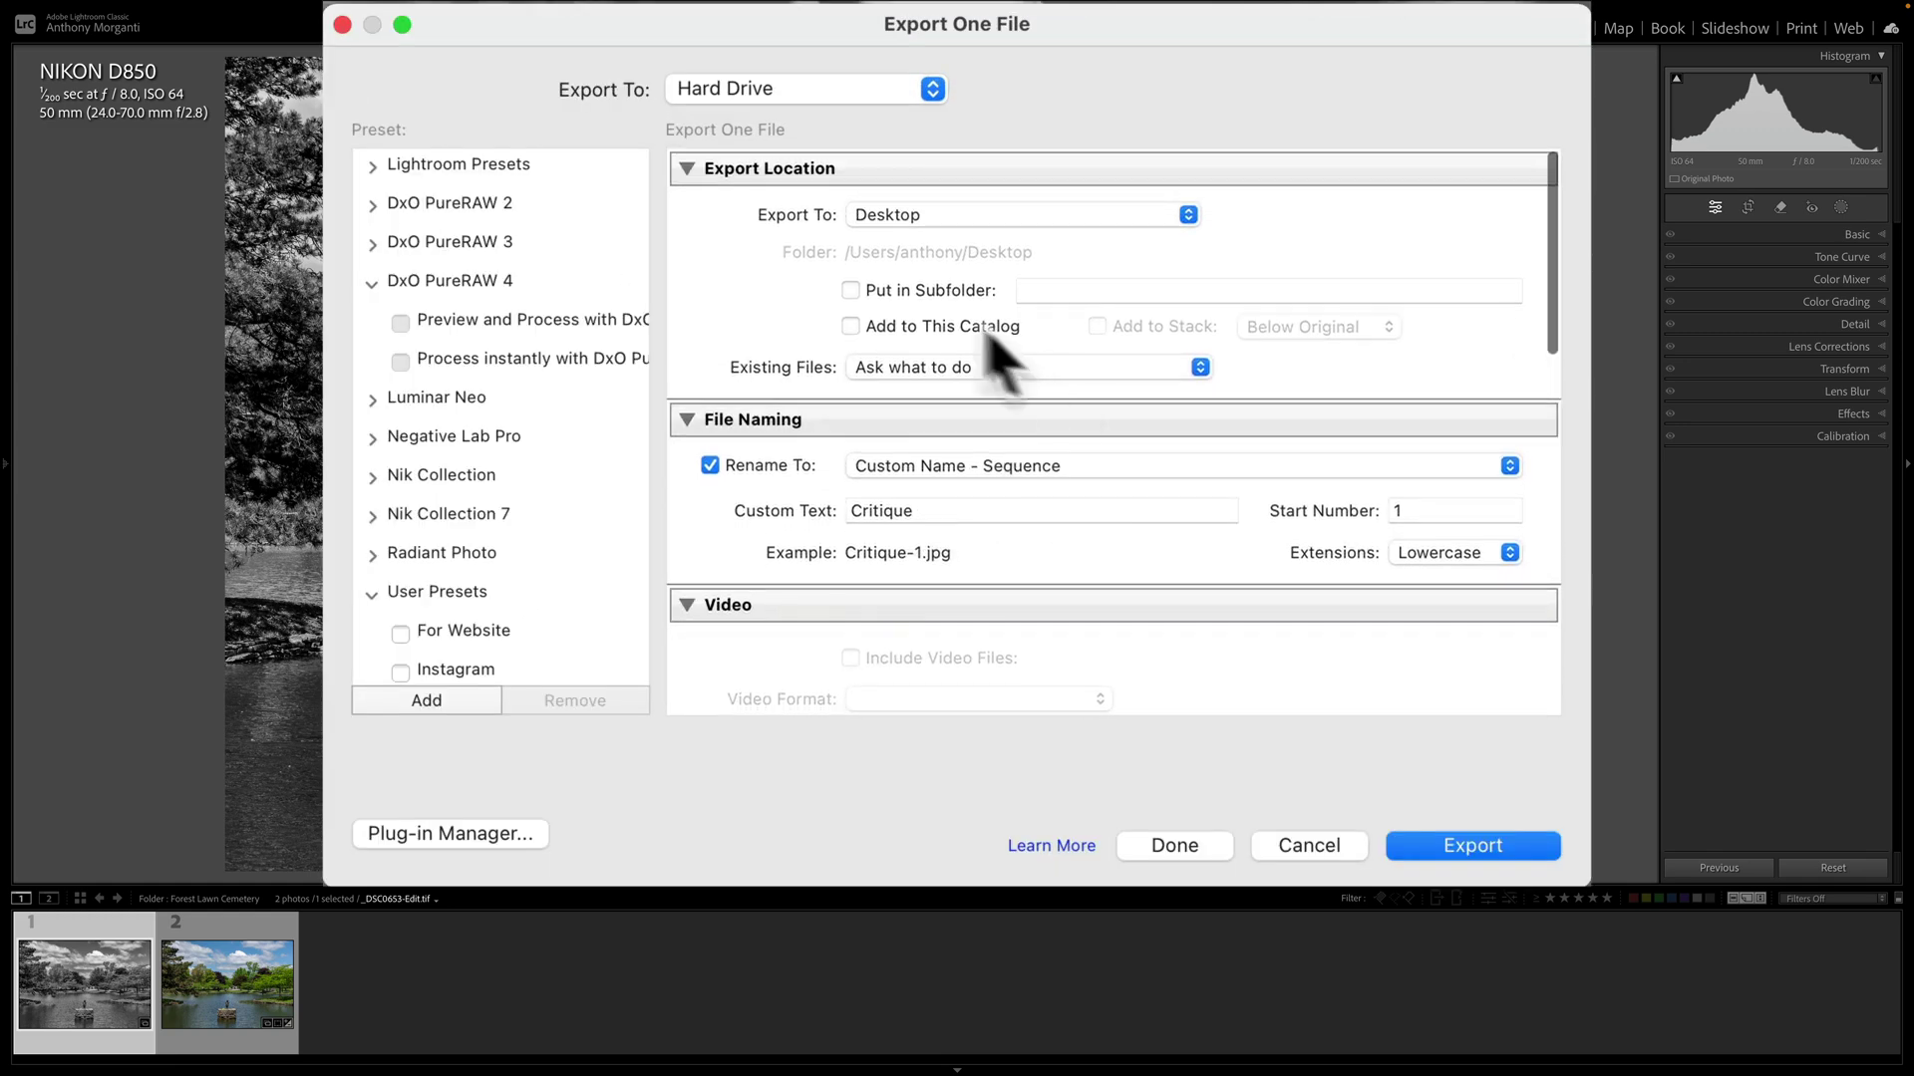
scroll(1007, 519, down, 9)
scroll(1017, 538, down, 7)
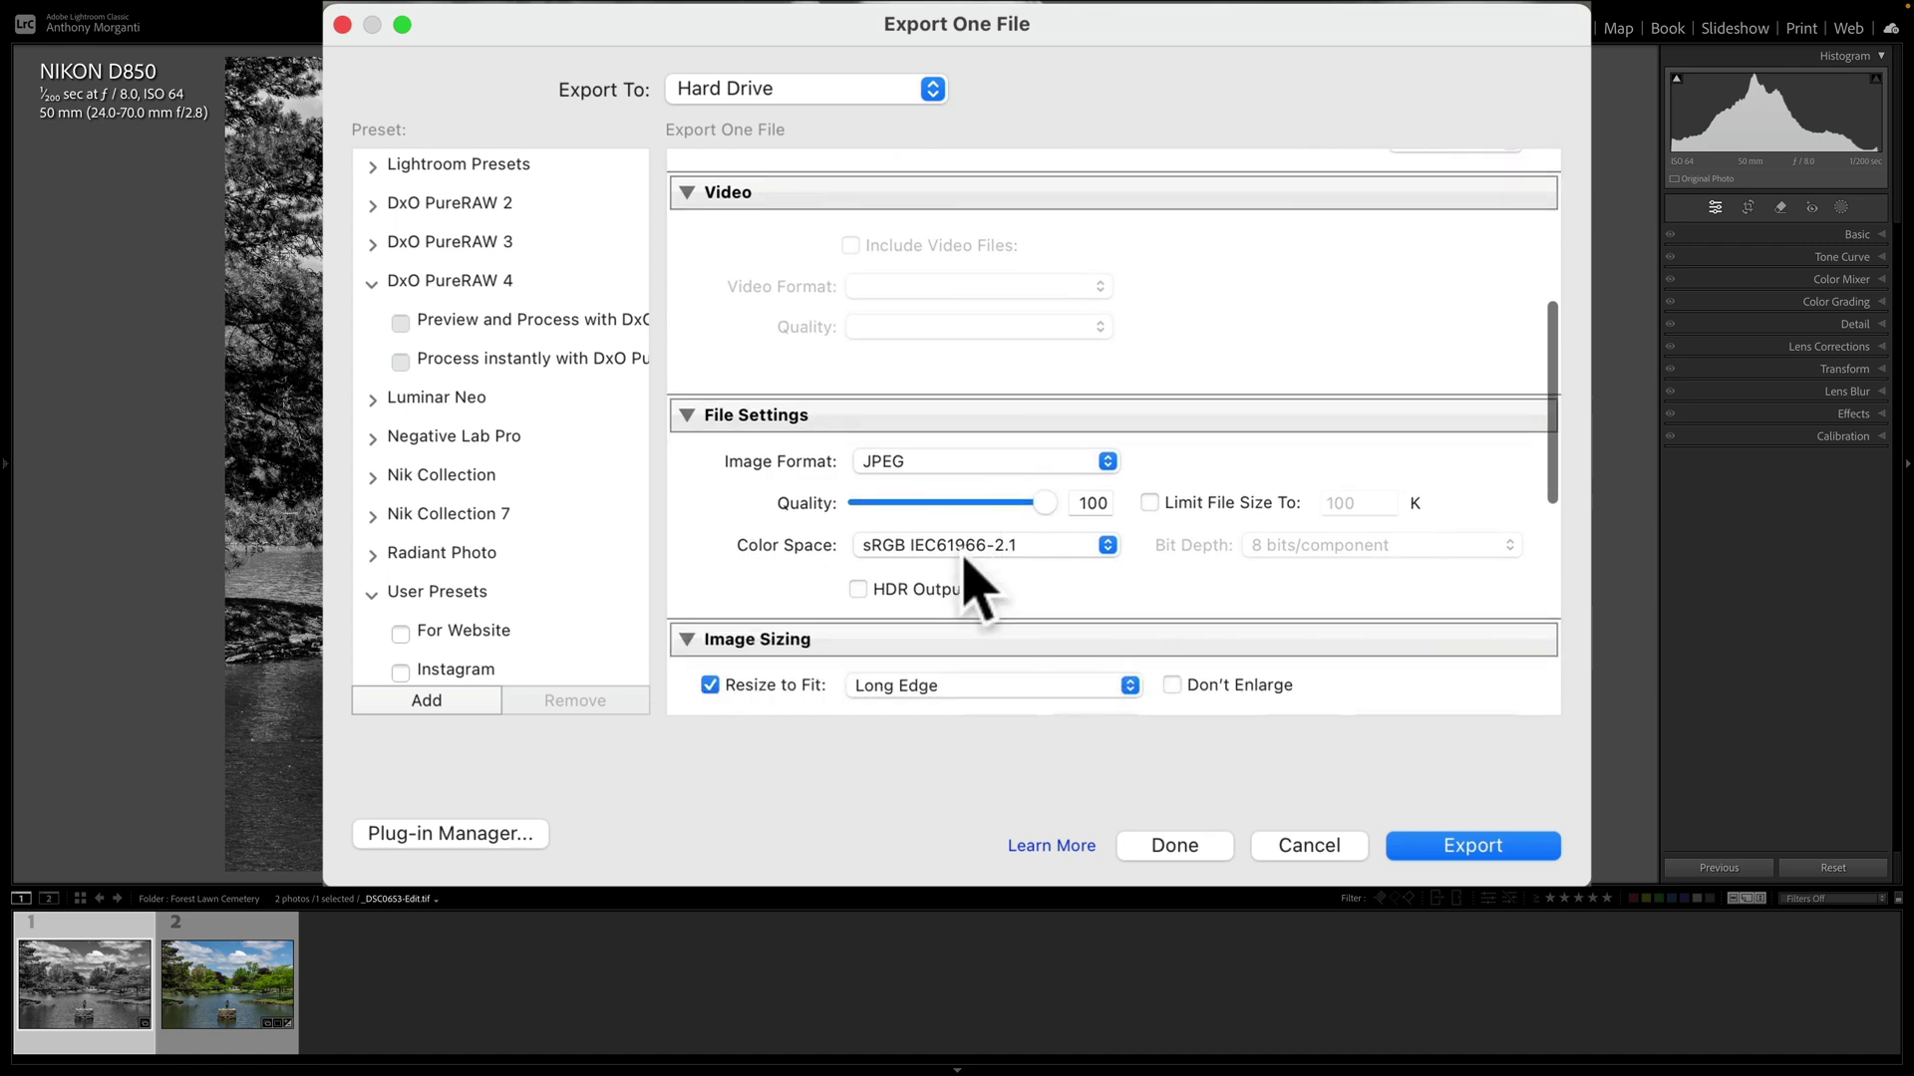
scroll(1055, 585, down, 4)
scroll(1013, 538, down, 4)
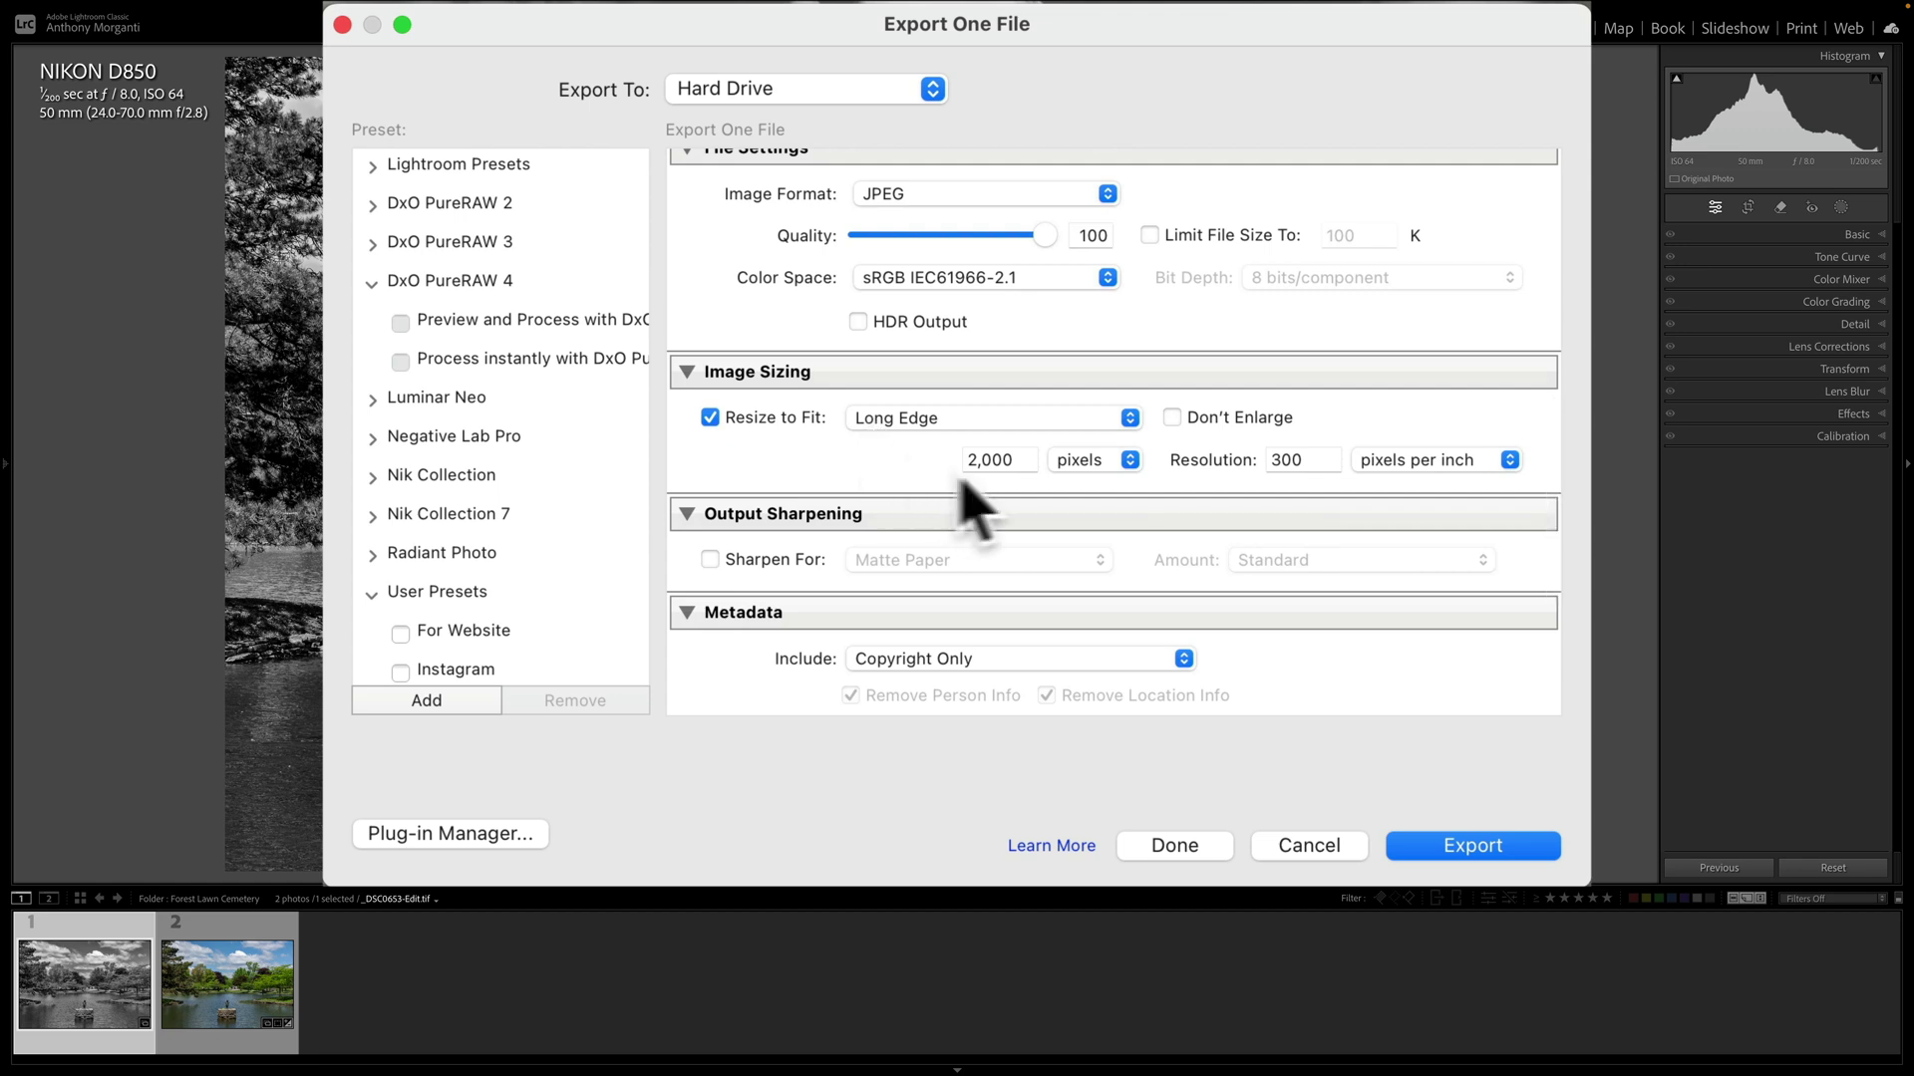
scroll(1032, 499, down, 3)
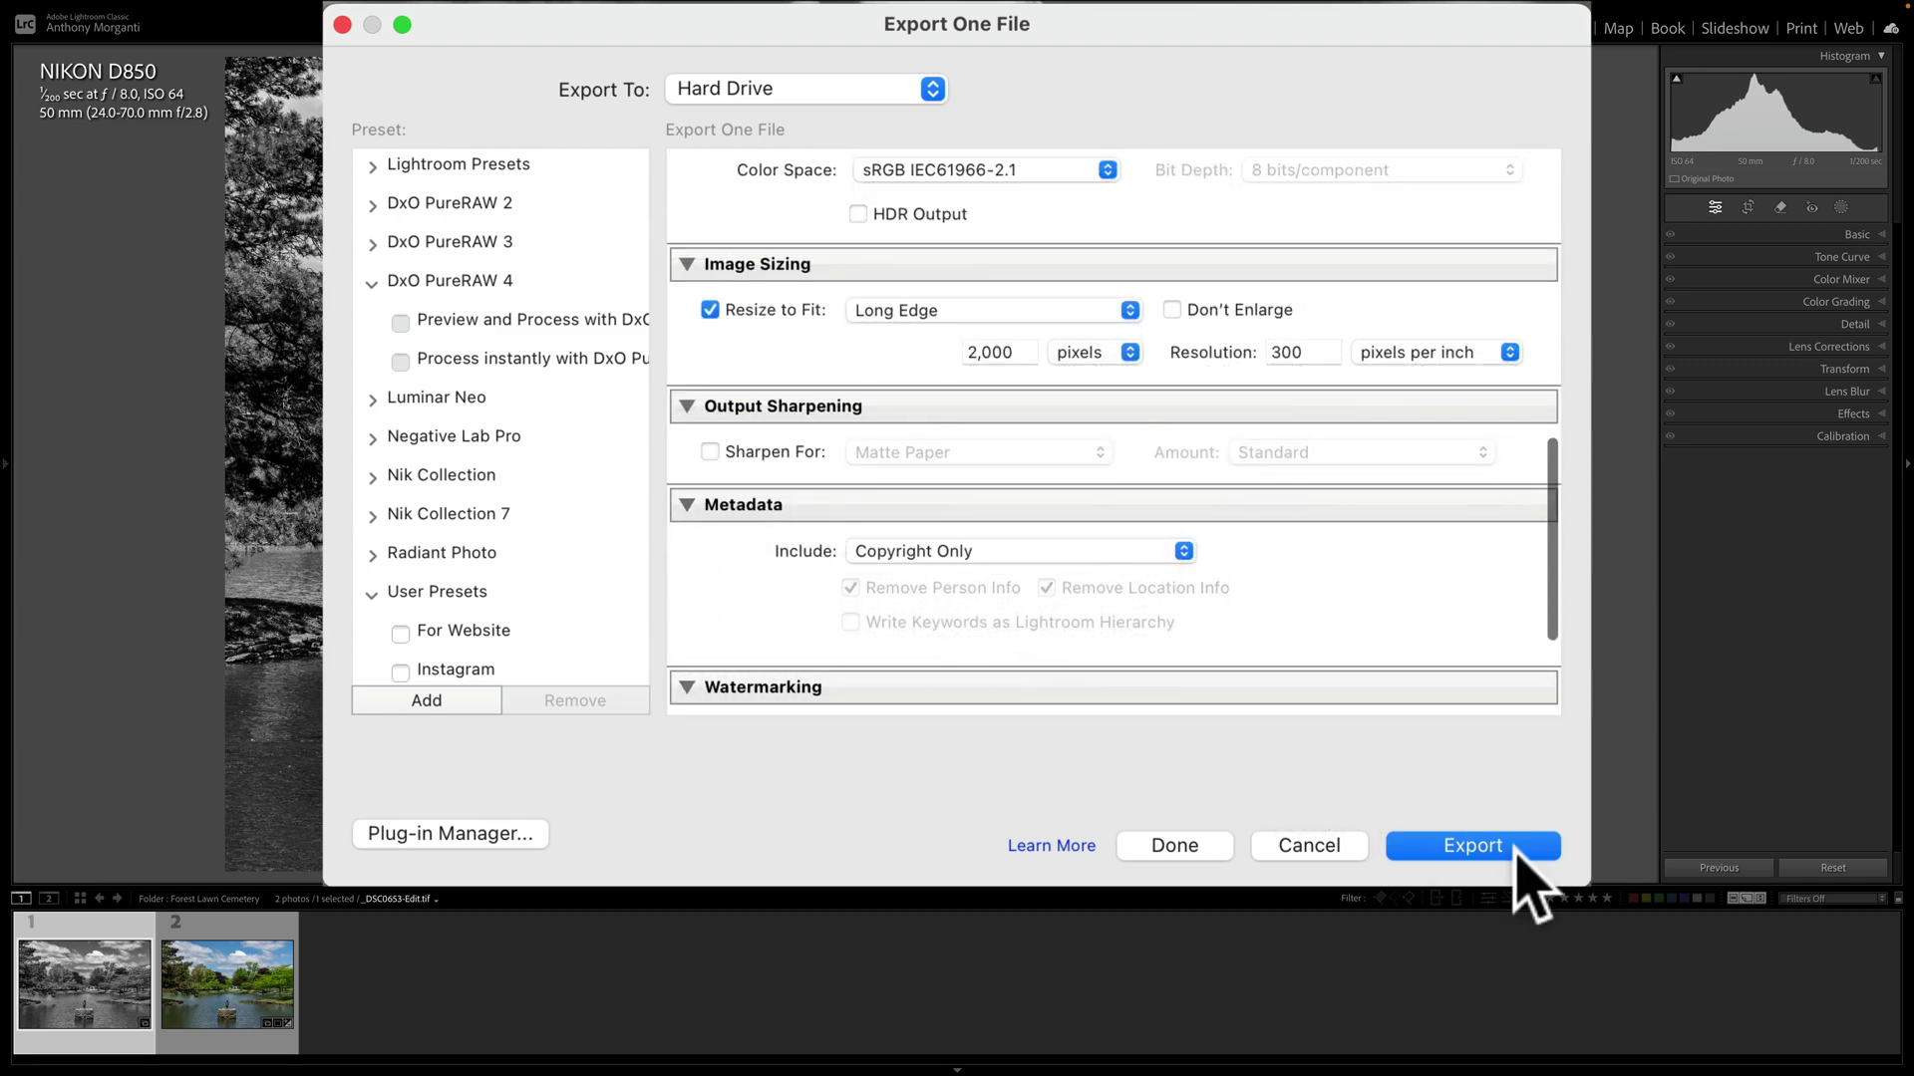
click(1503, 844)
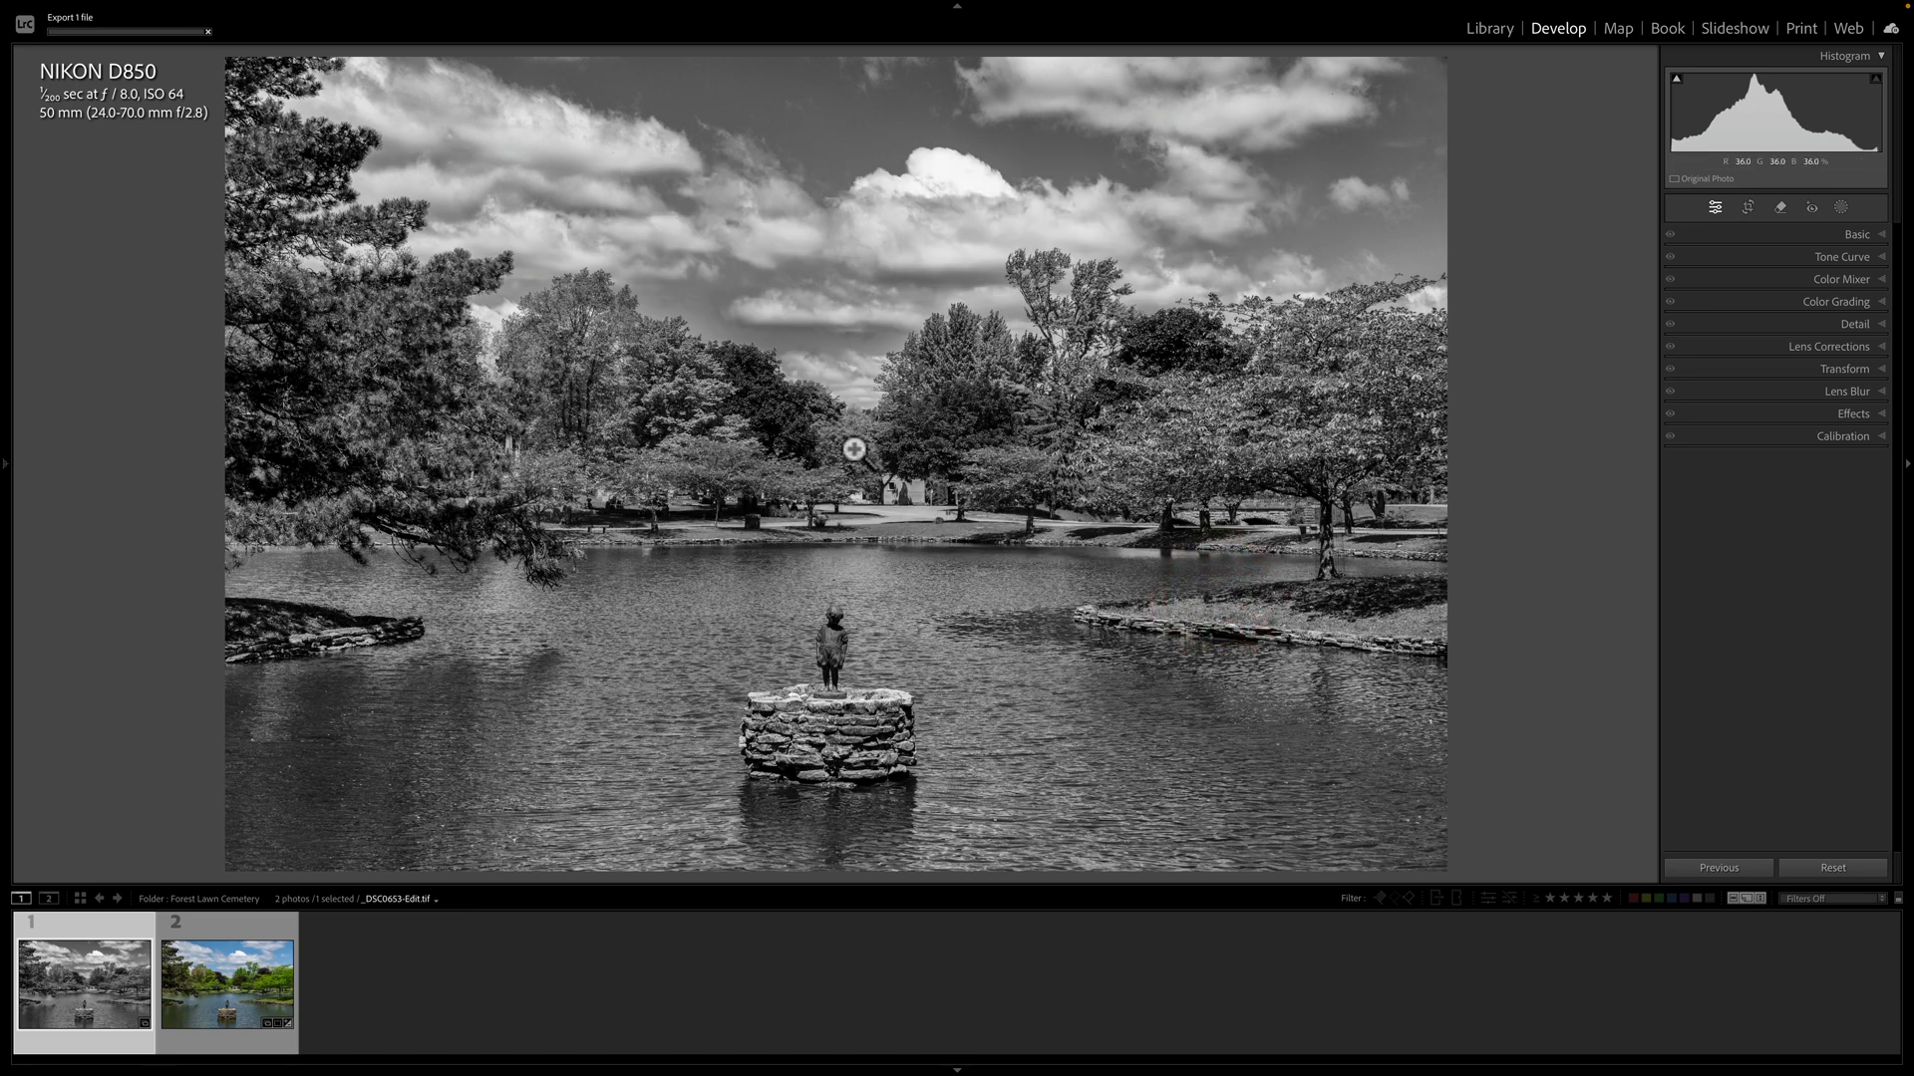
- In ChatGPT, upload Critique-1.jpg from the Desktop into a new message
key(ctrl+Right)
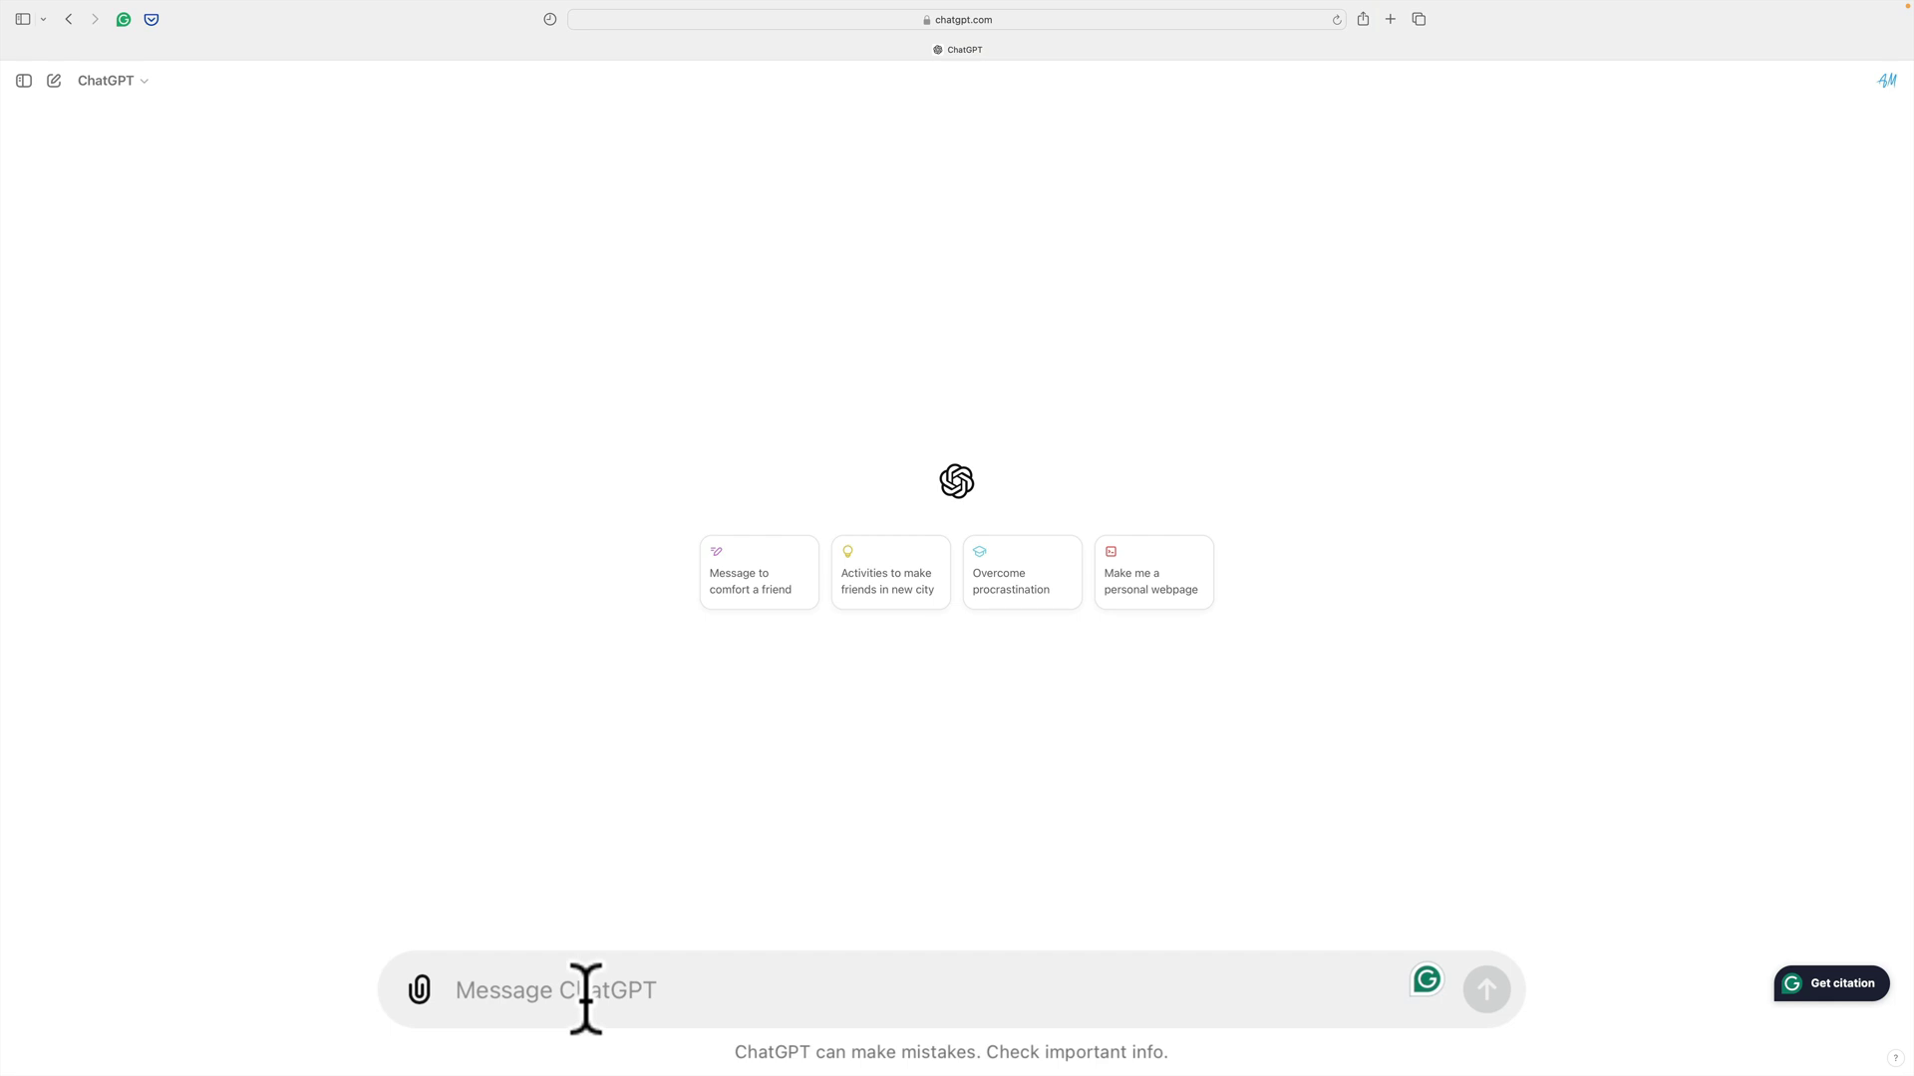
click(420, 990)
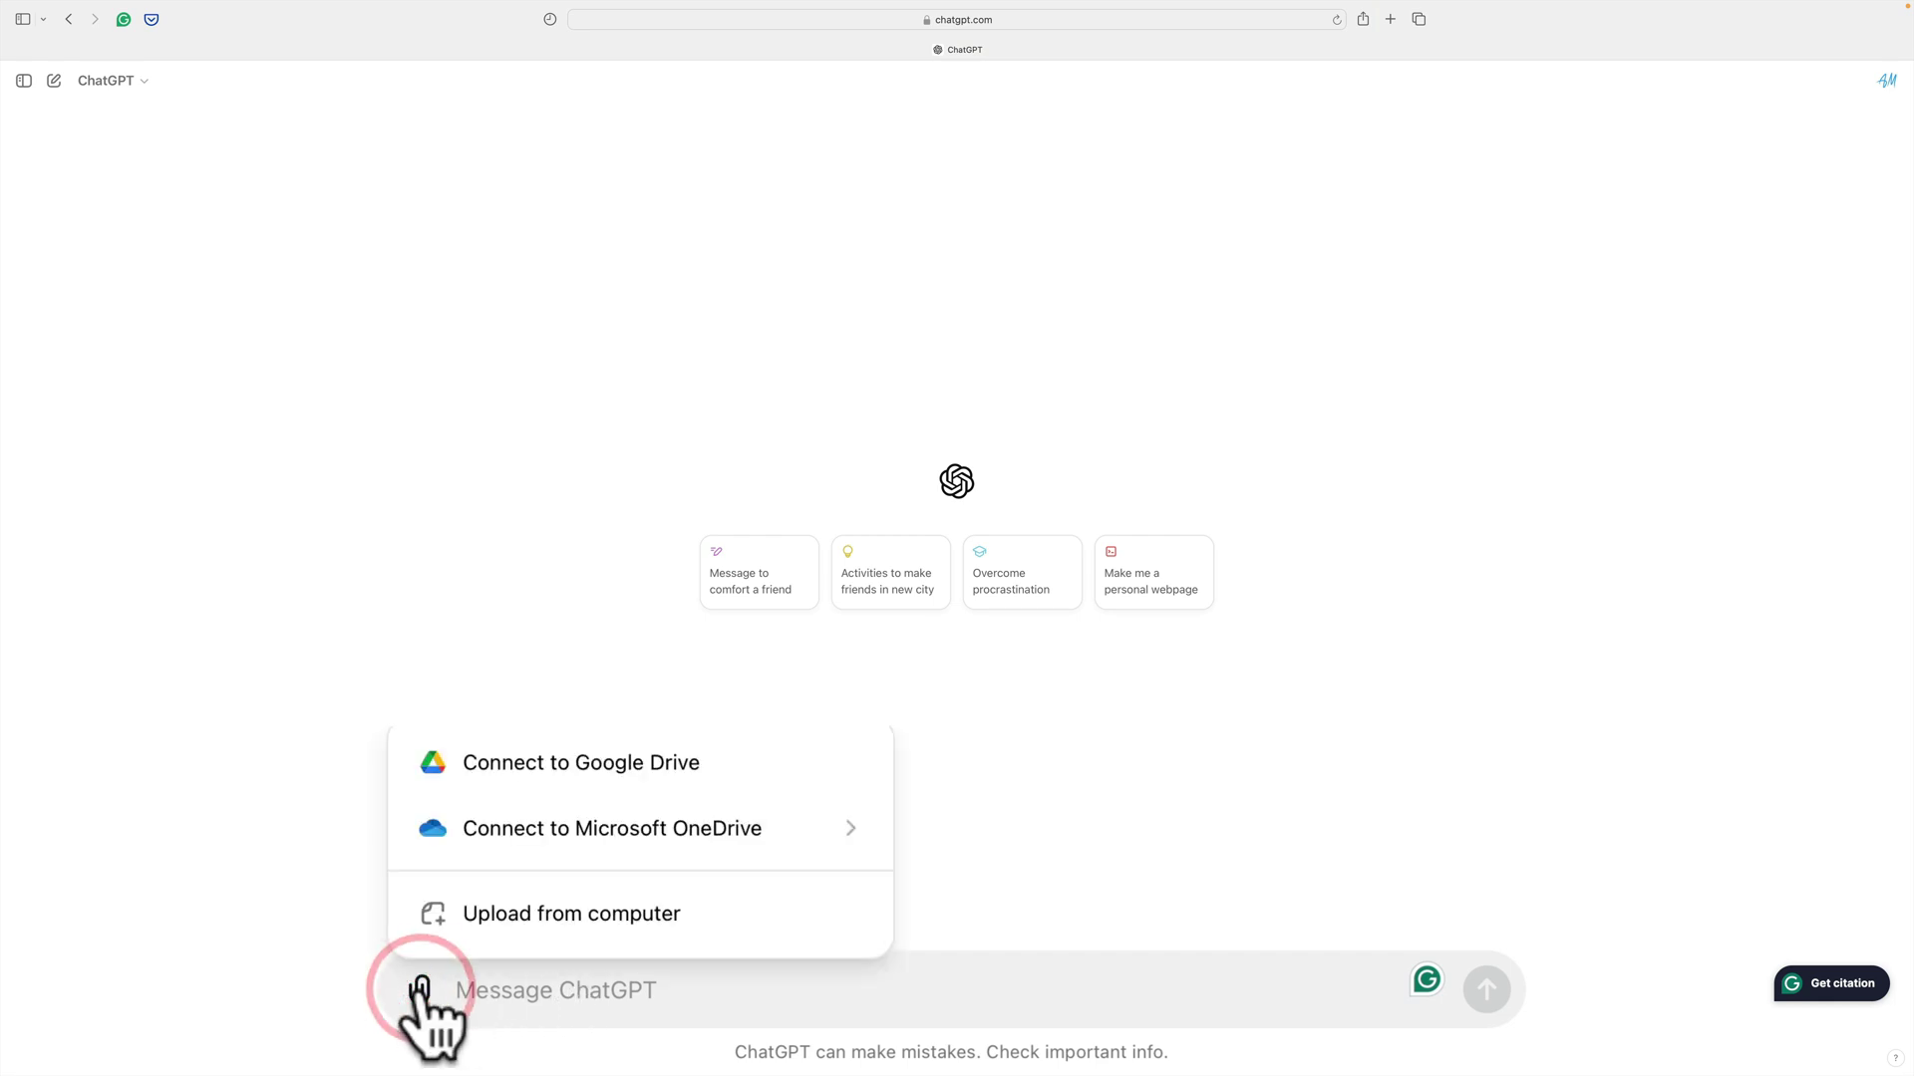
click(551, 915)
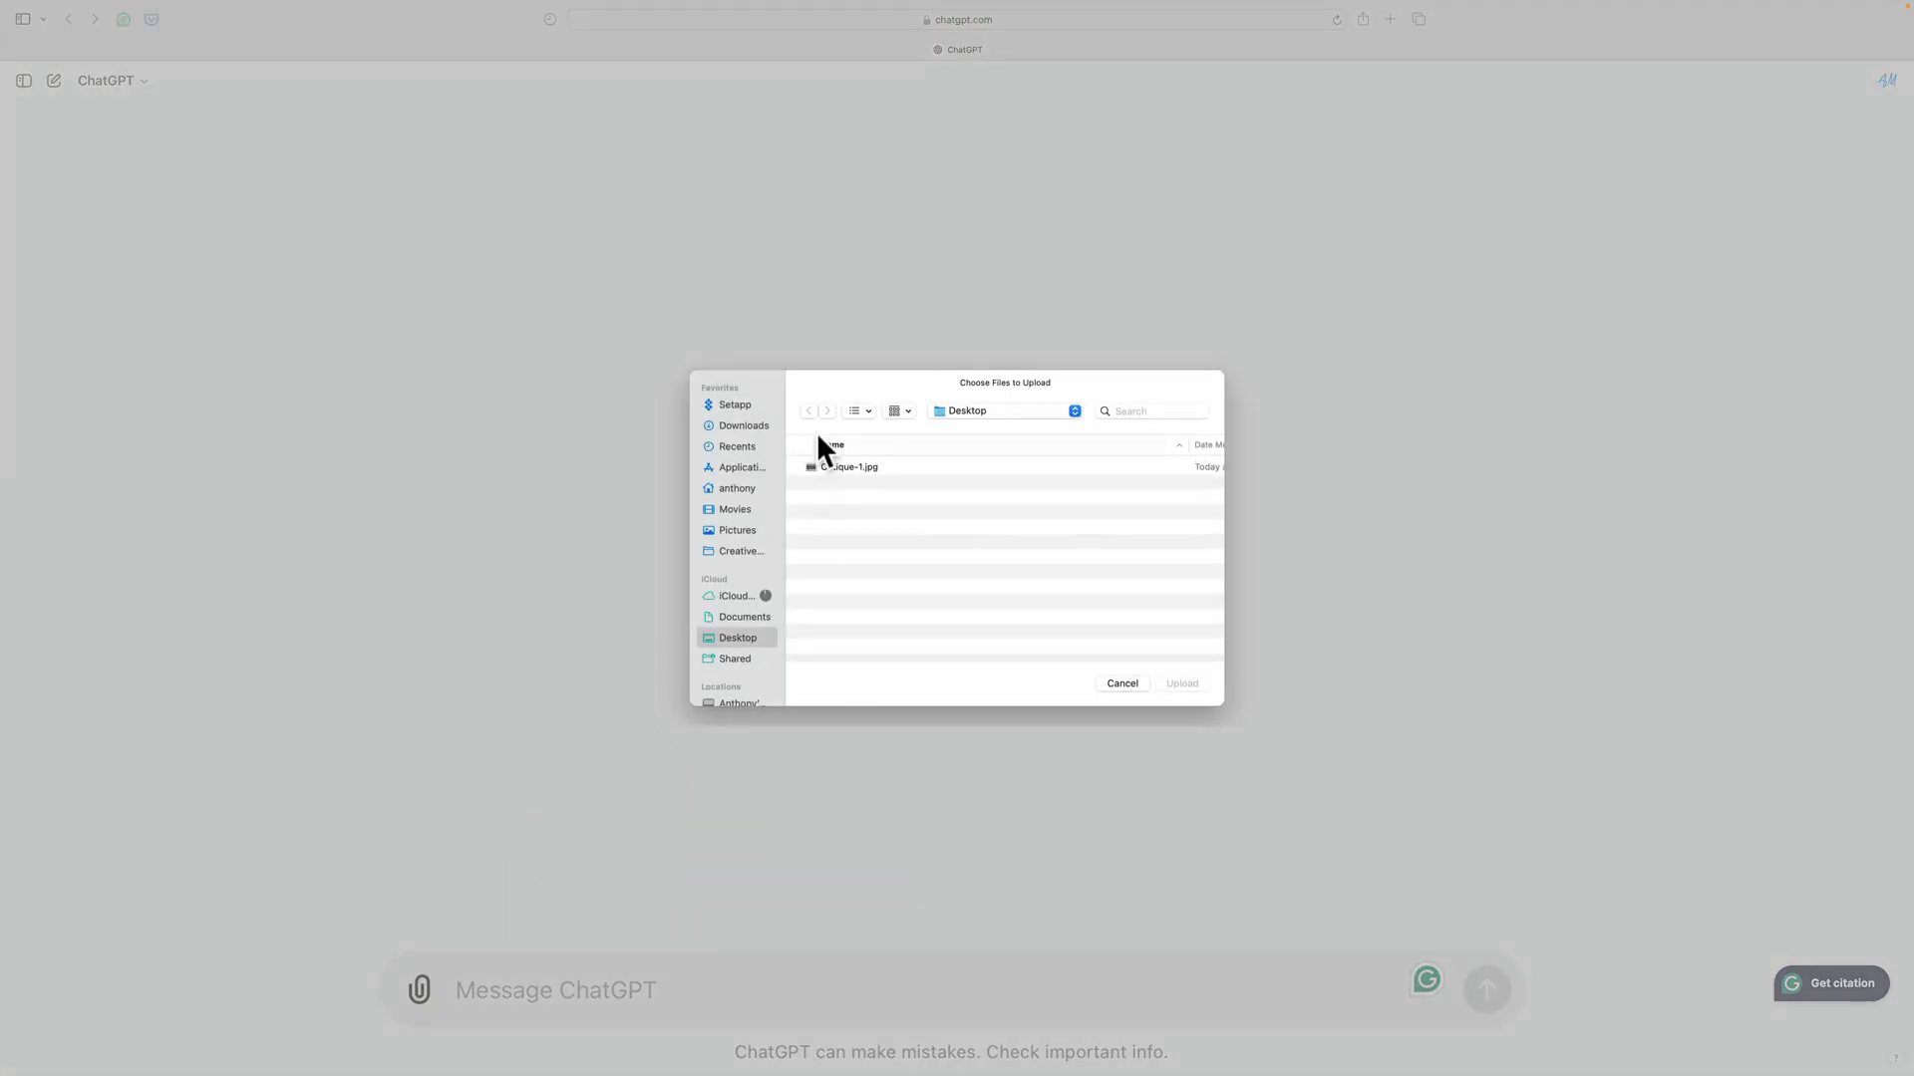
click(837, 466)
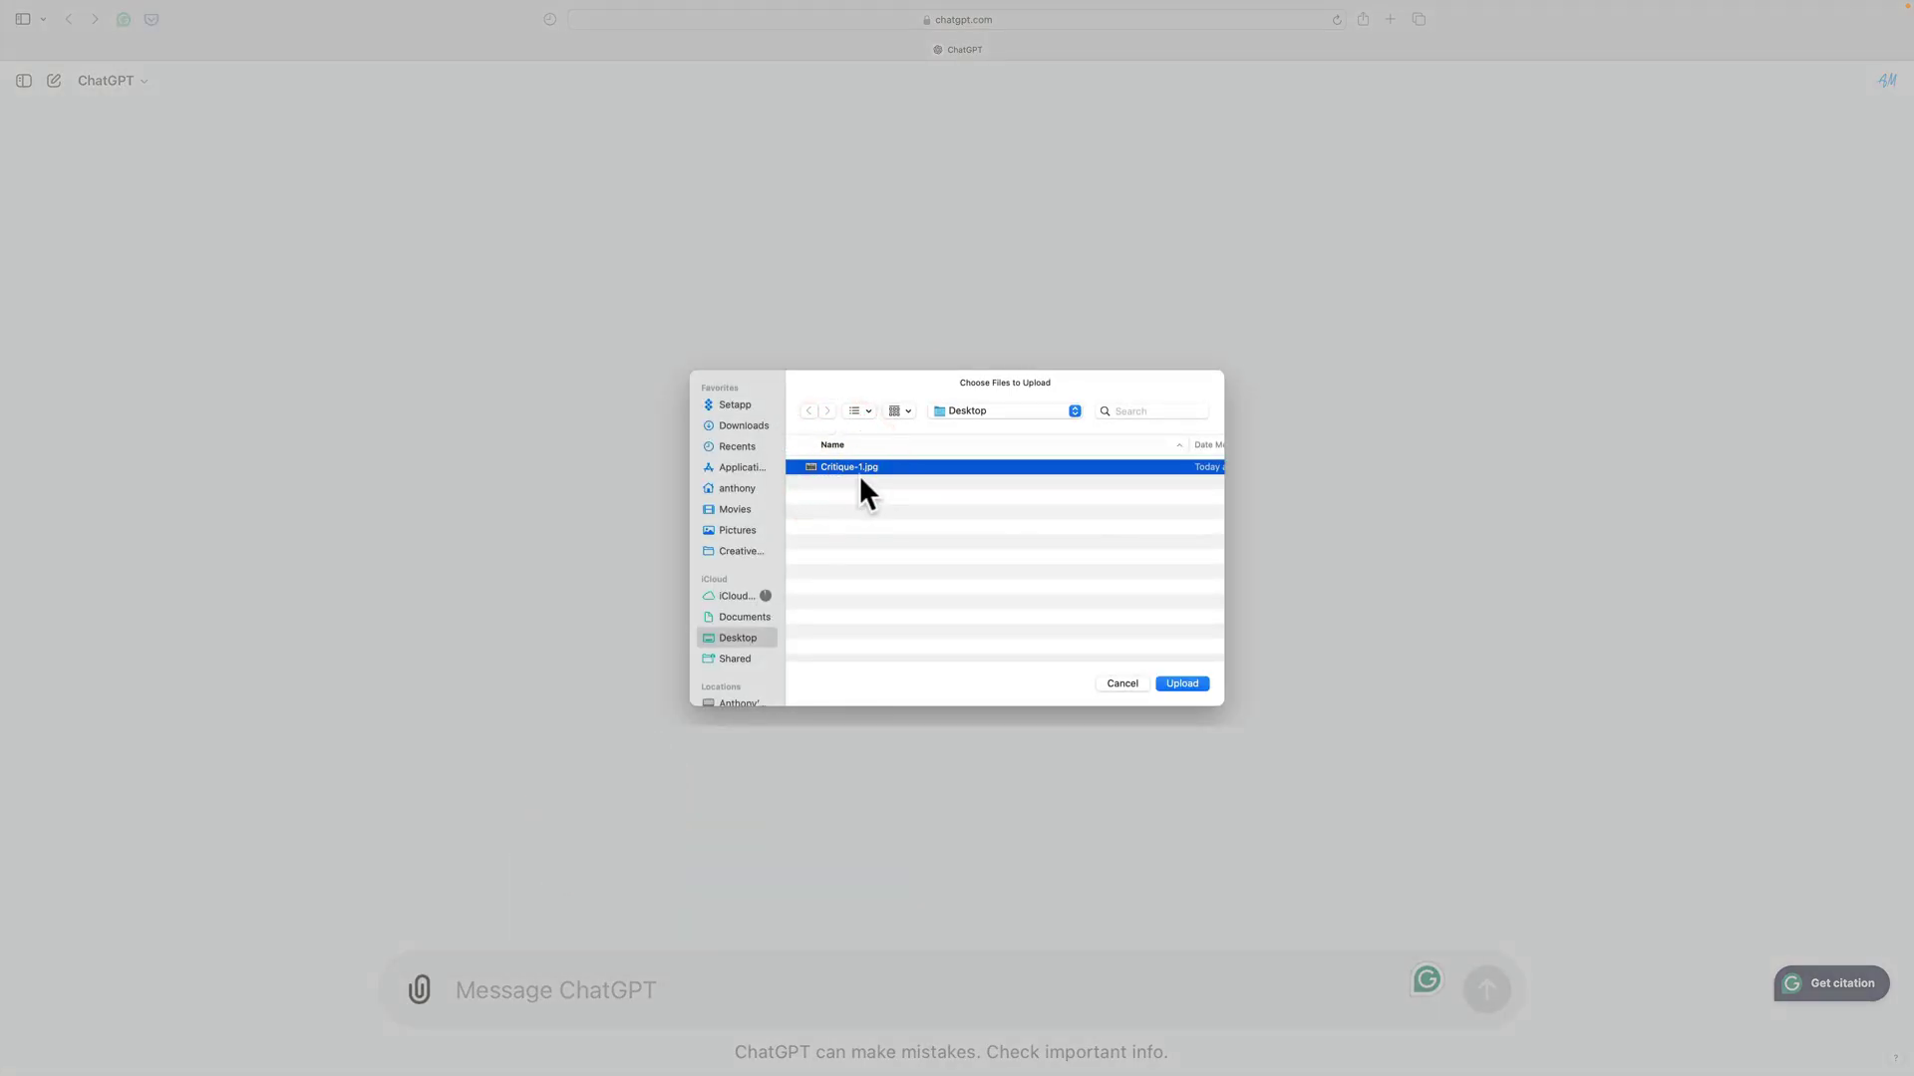
click(1176, 686)
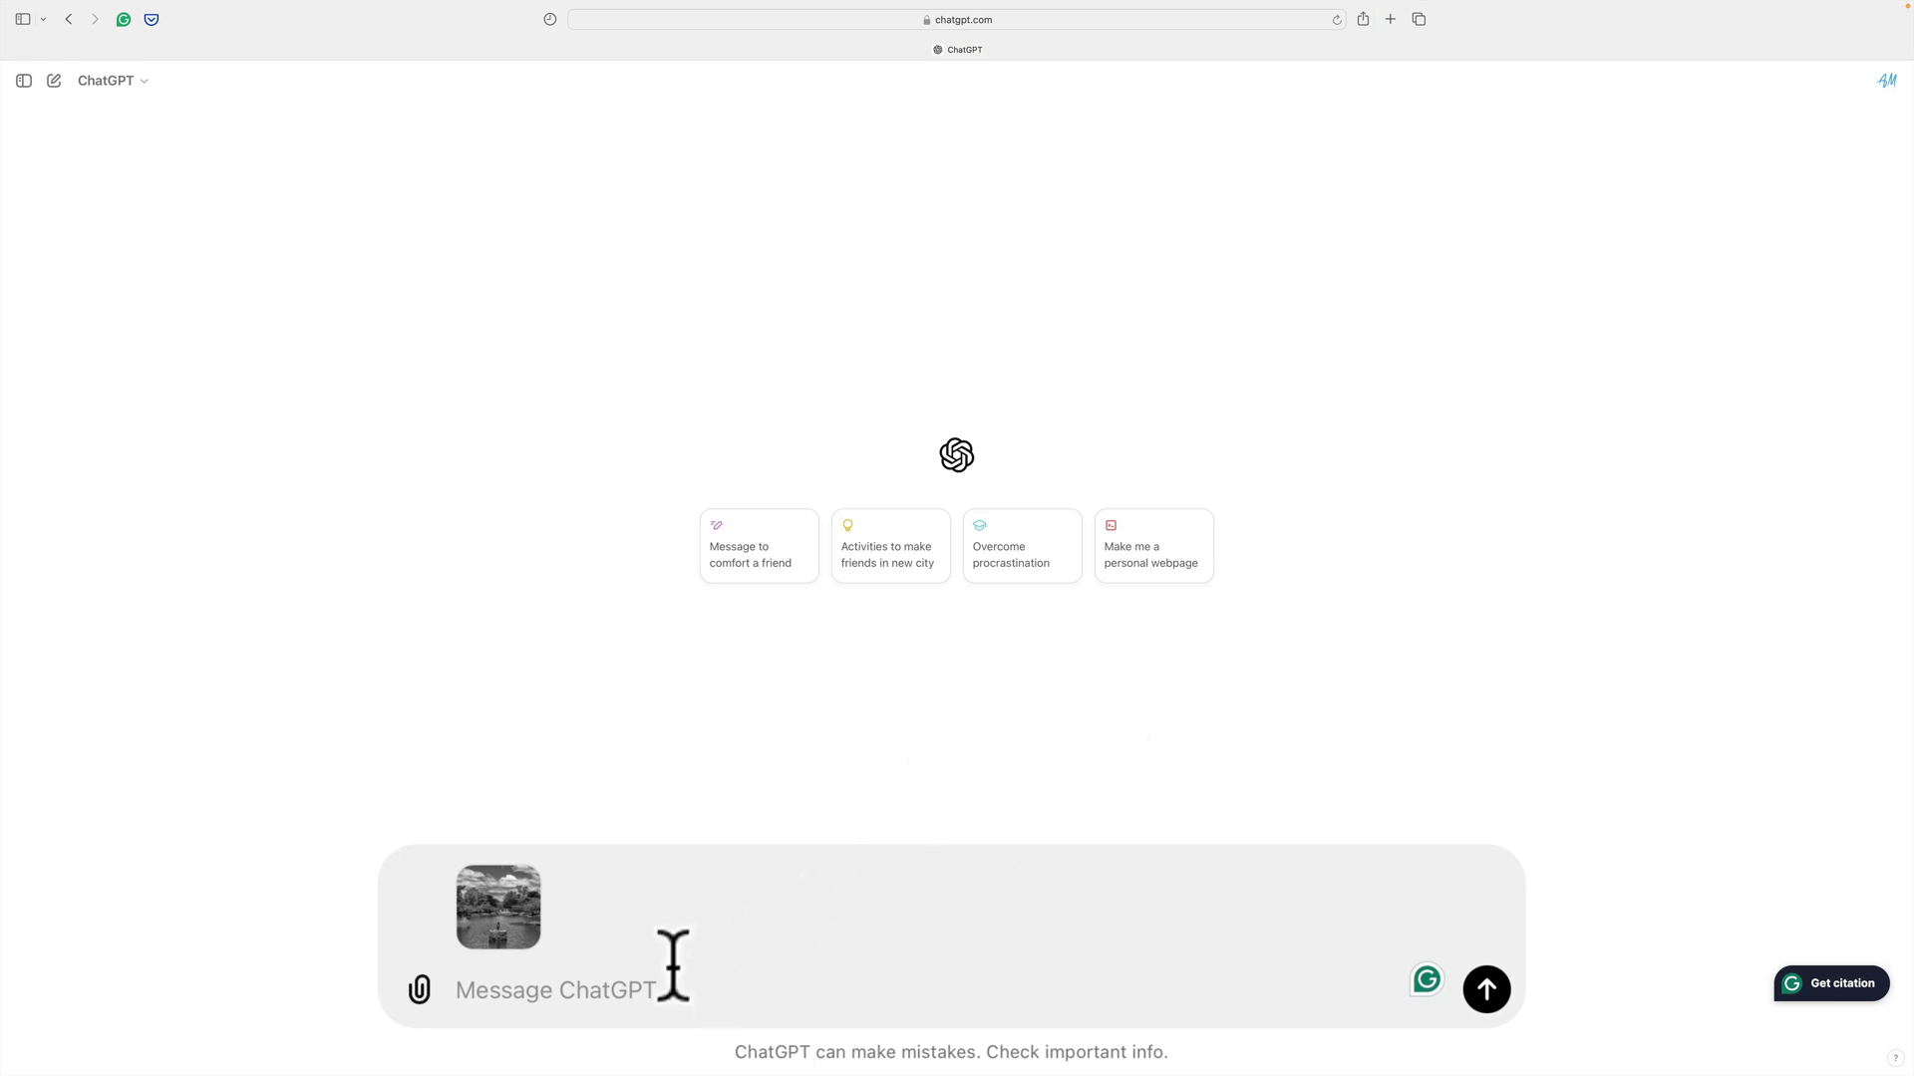
- Send the photo asking 'Is this photo any good? What can I do to improve it?'
click(650, 987)
text(Is thi s)
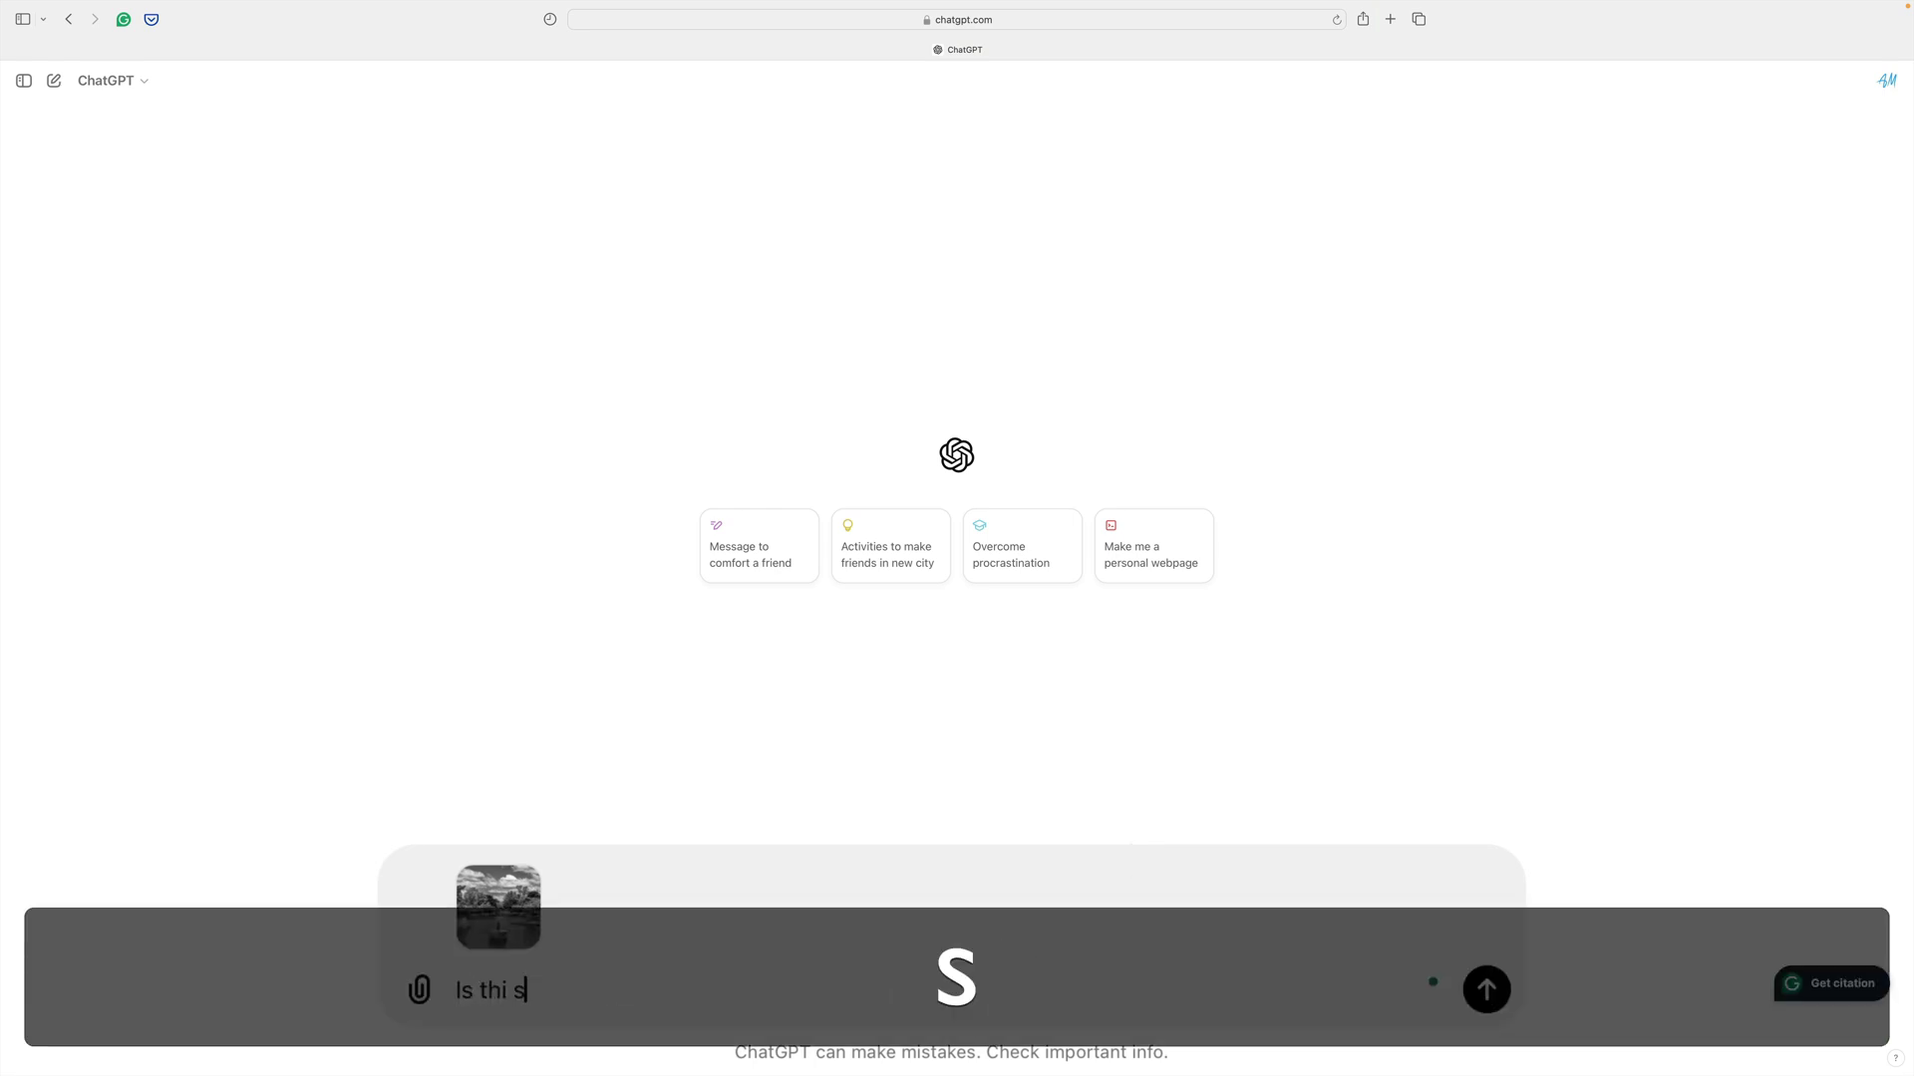
key(BackSpace)
text(s pho)
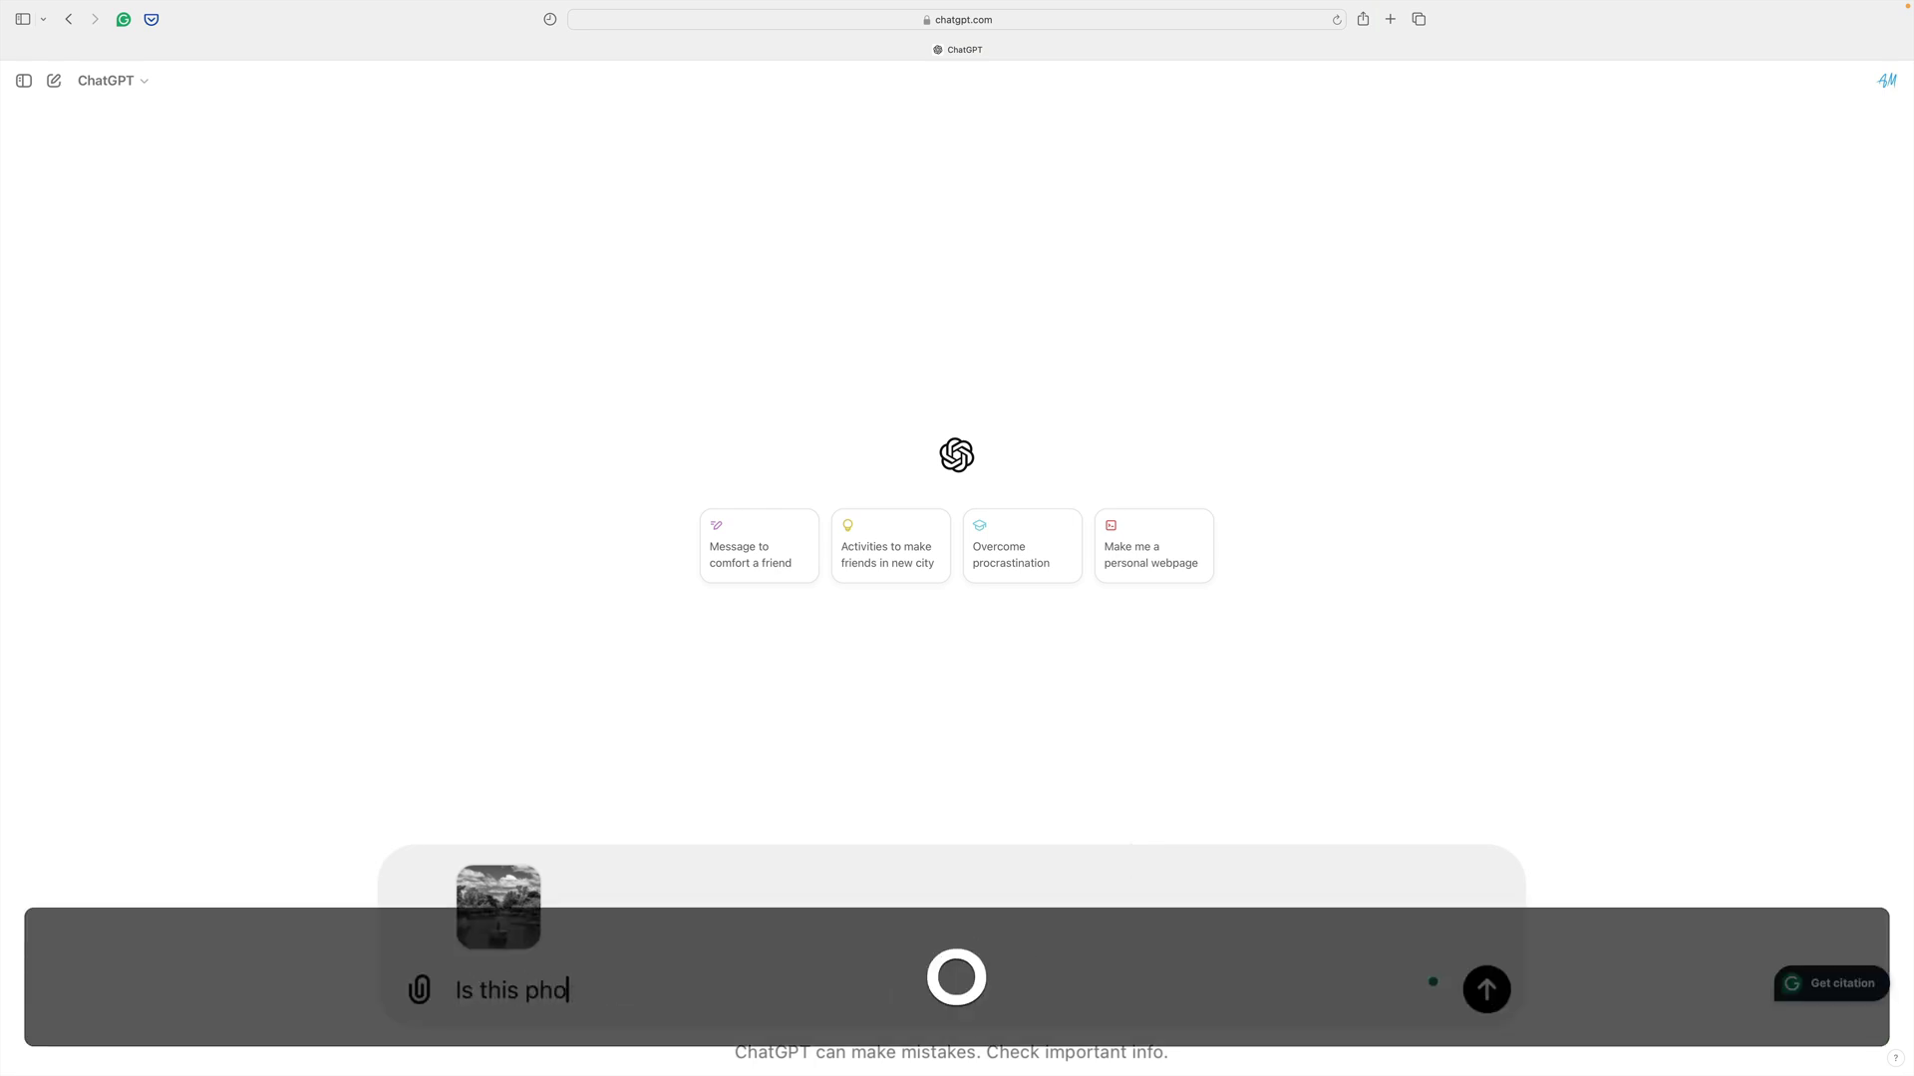
text(to any good? What )
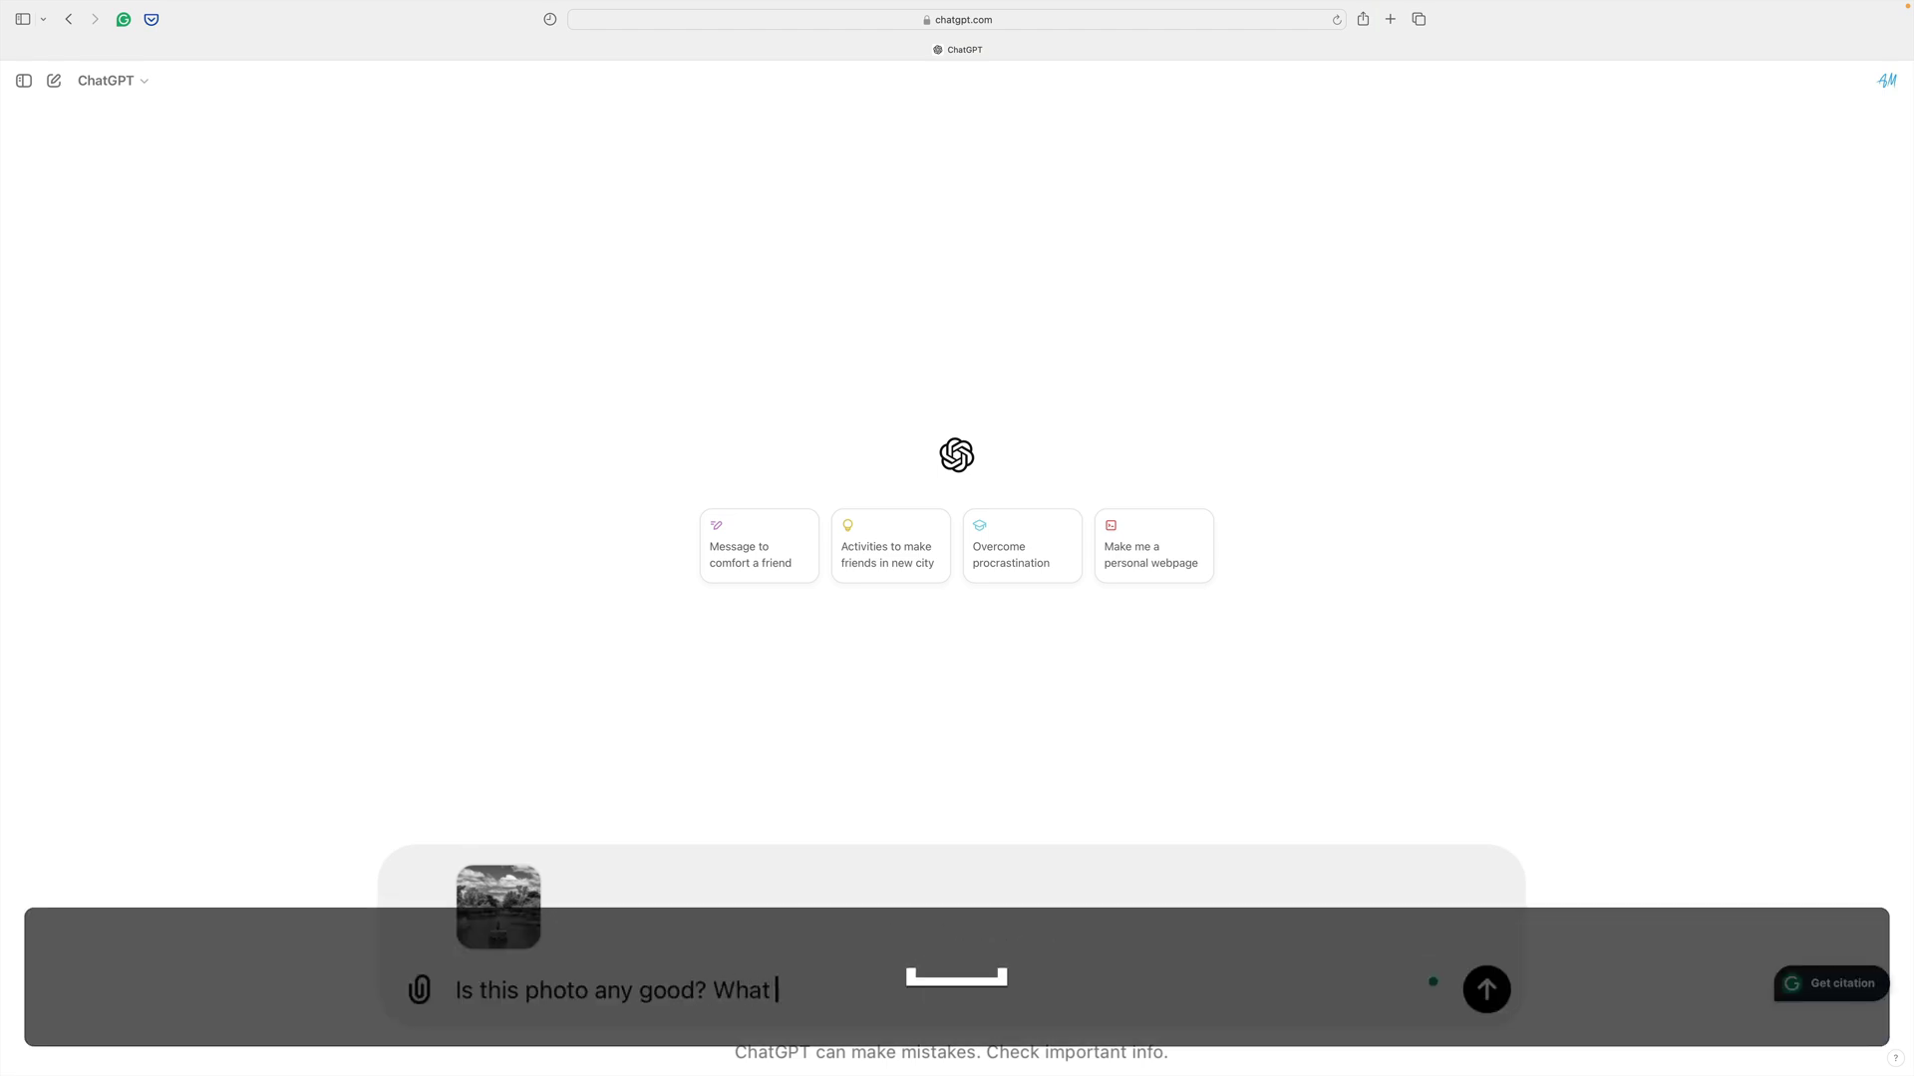
text(can I do)
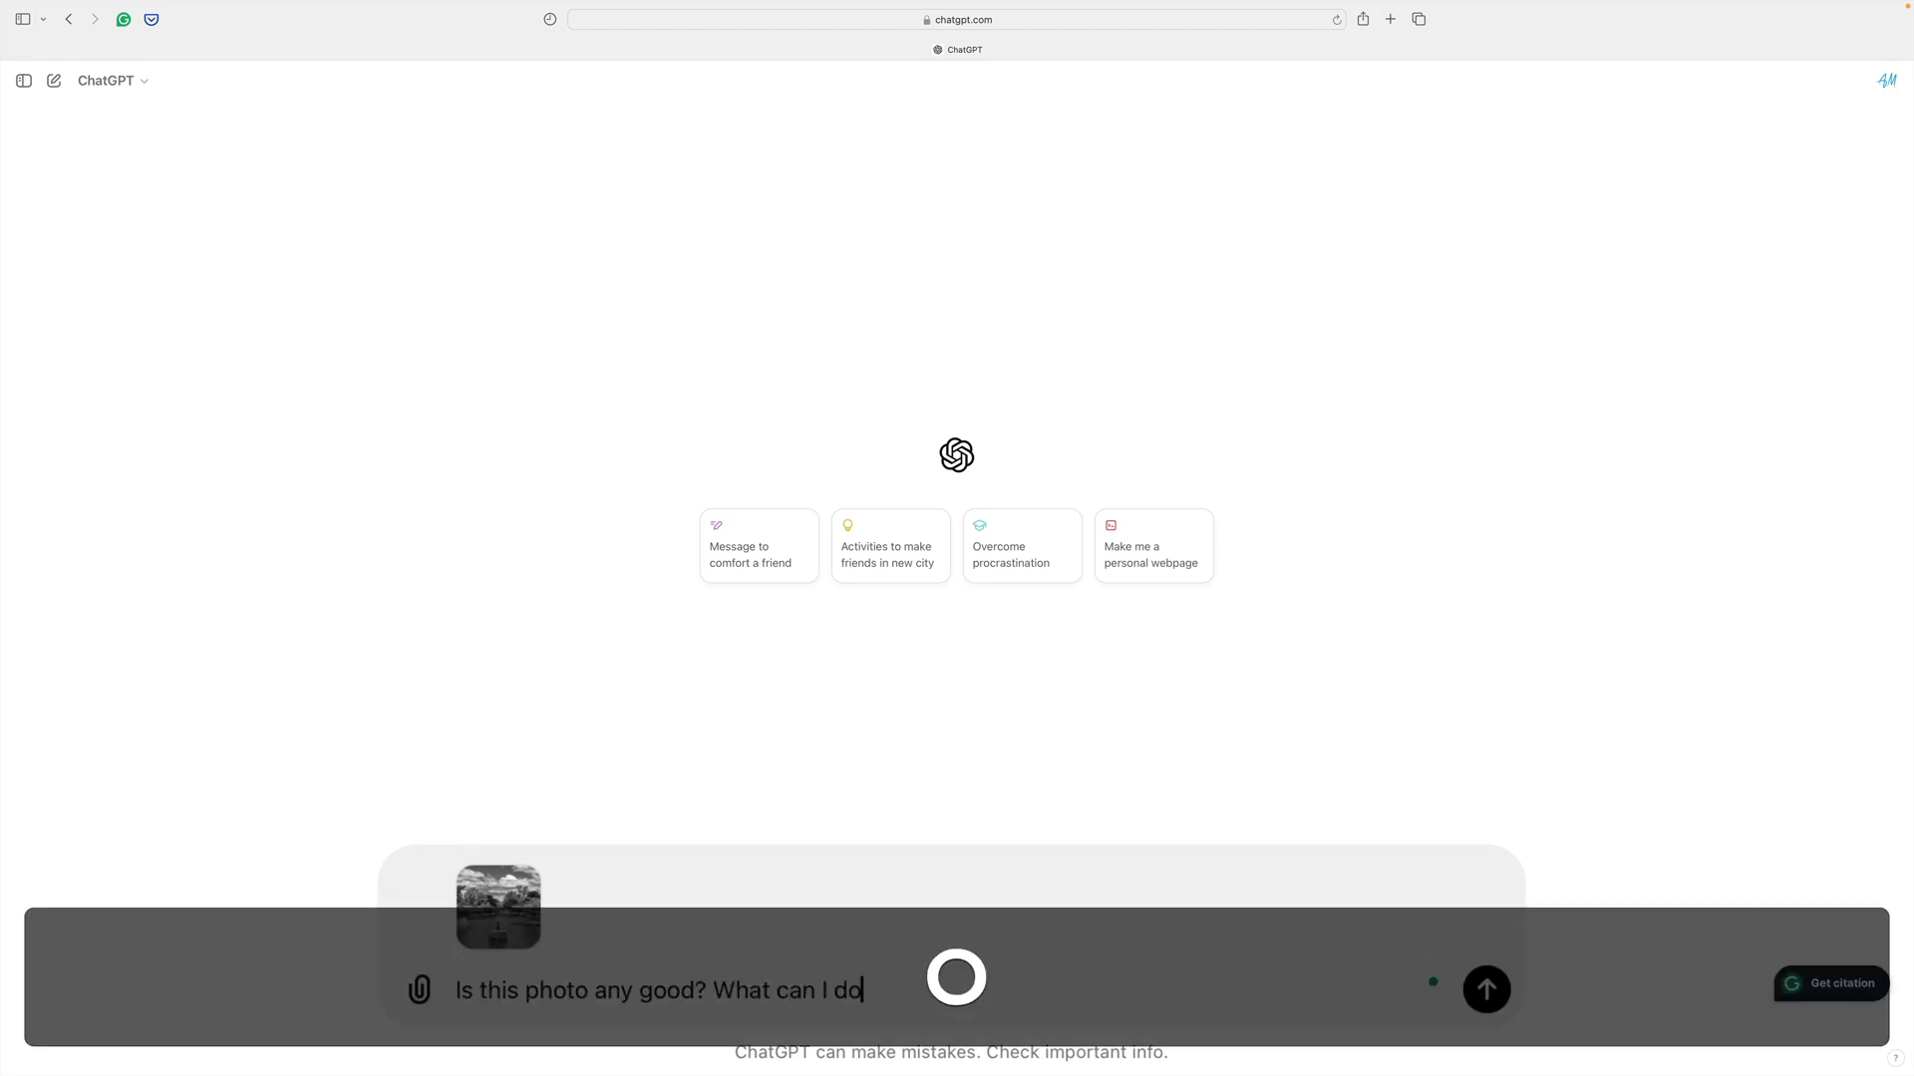
text( to improv)
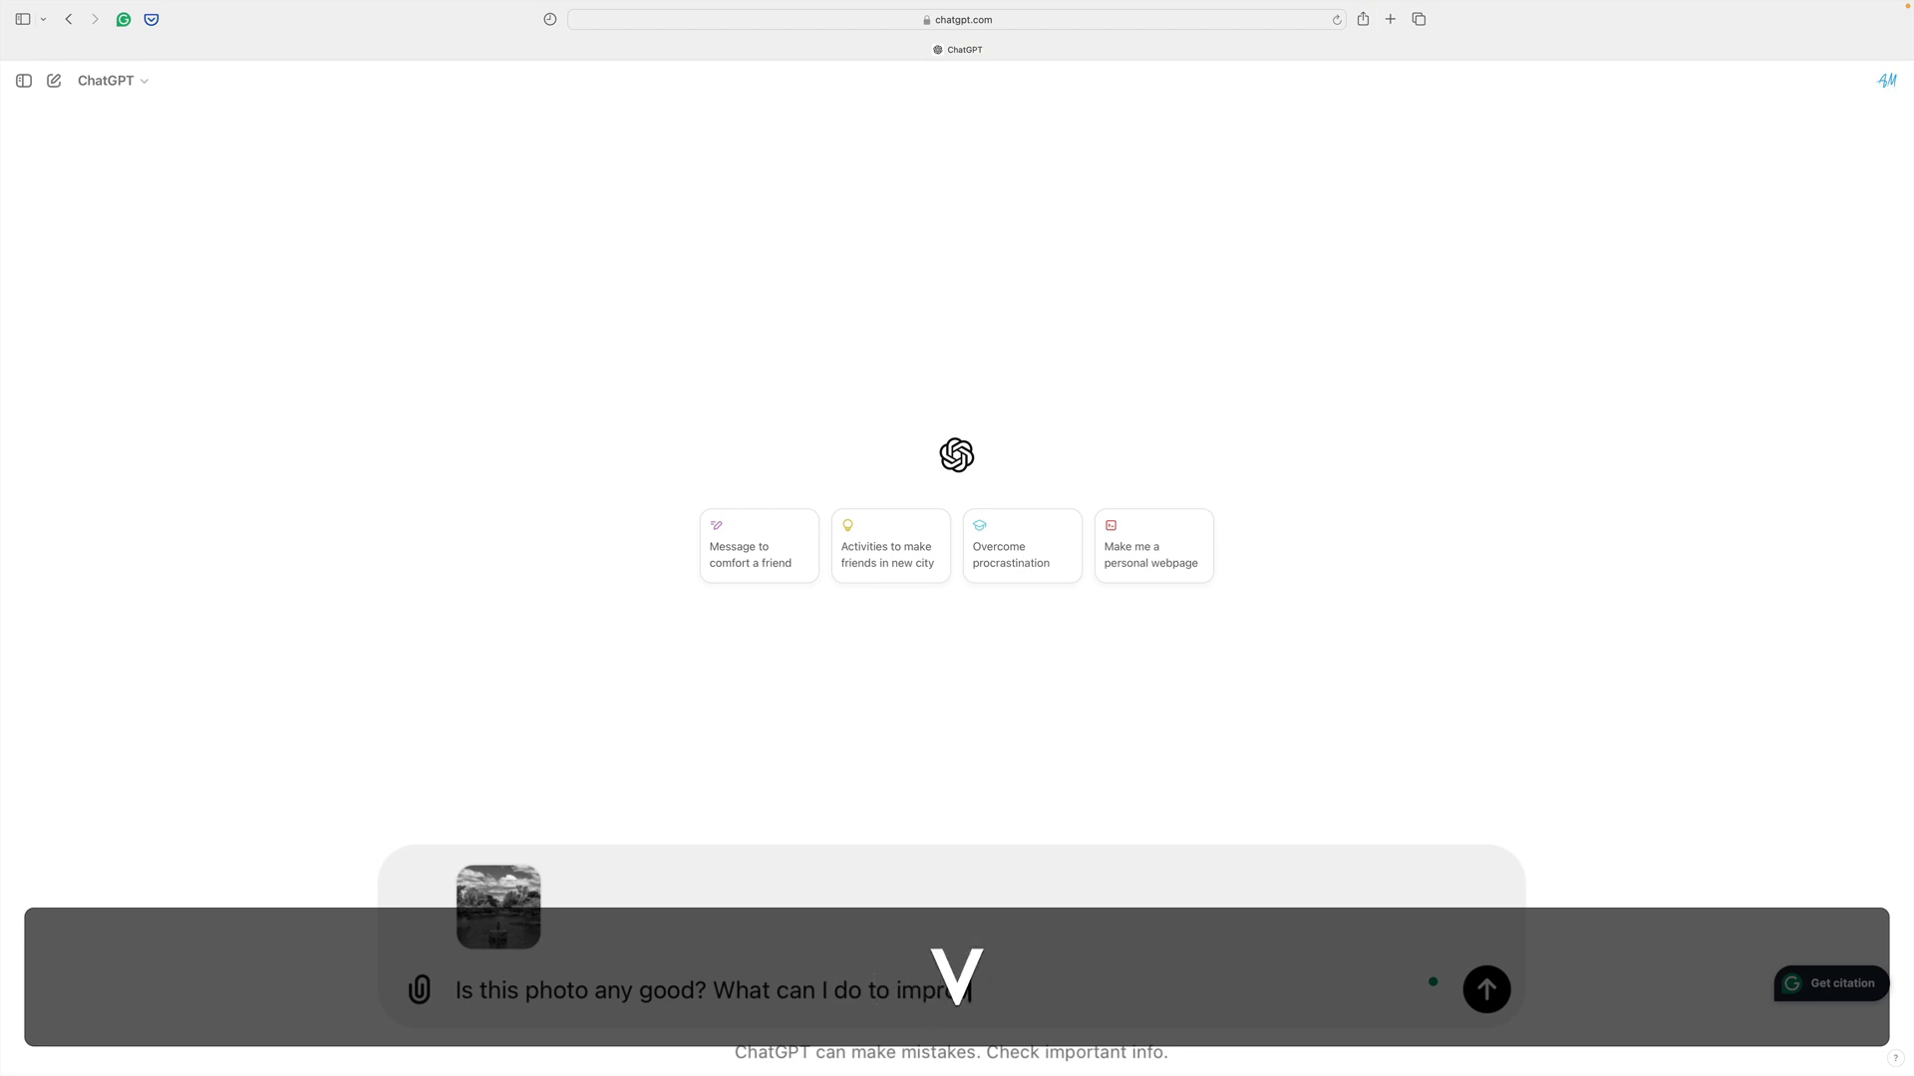
text(e it)
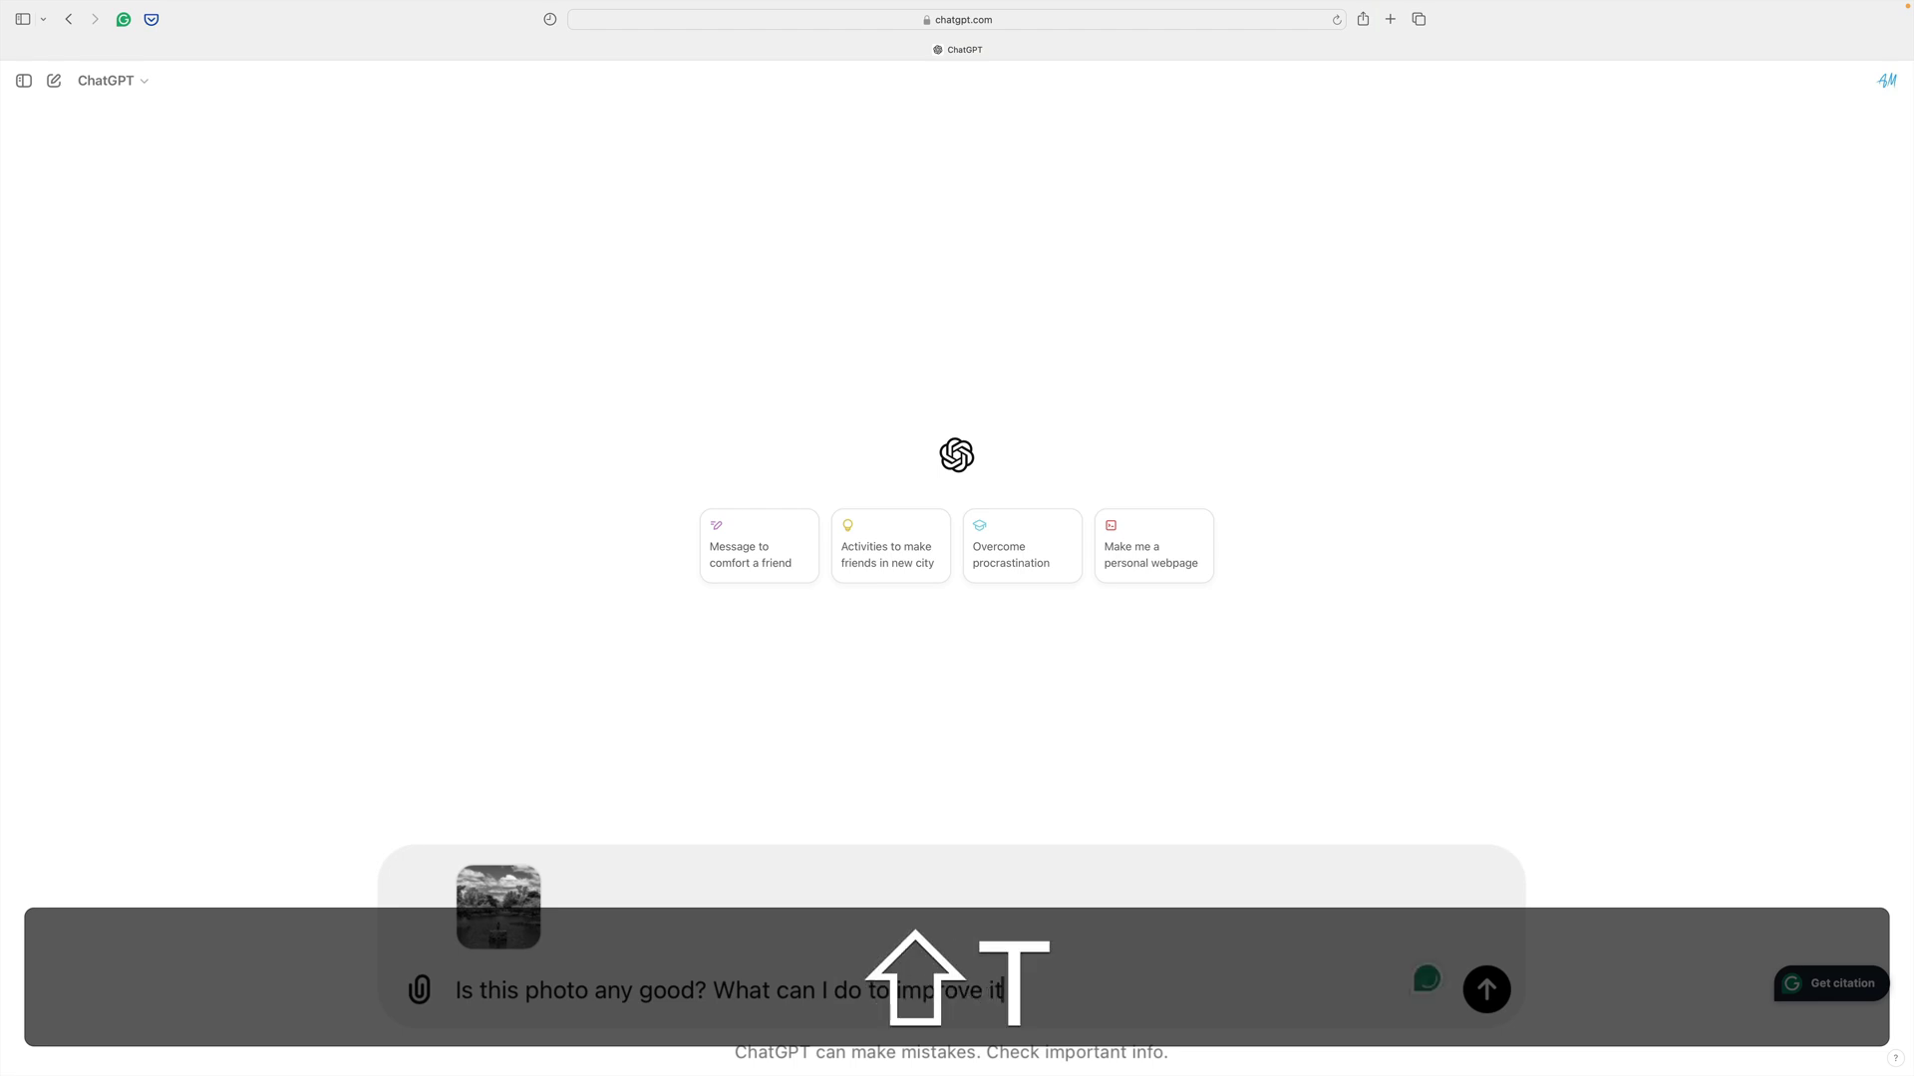
text(?)
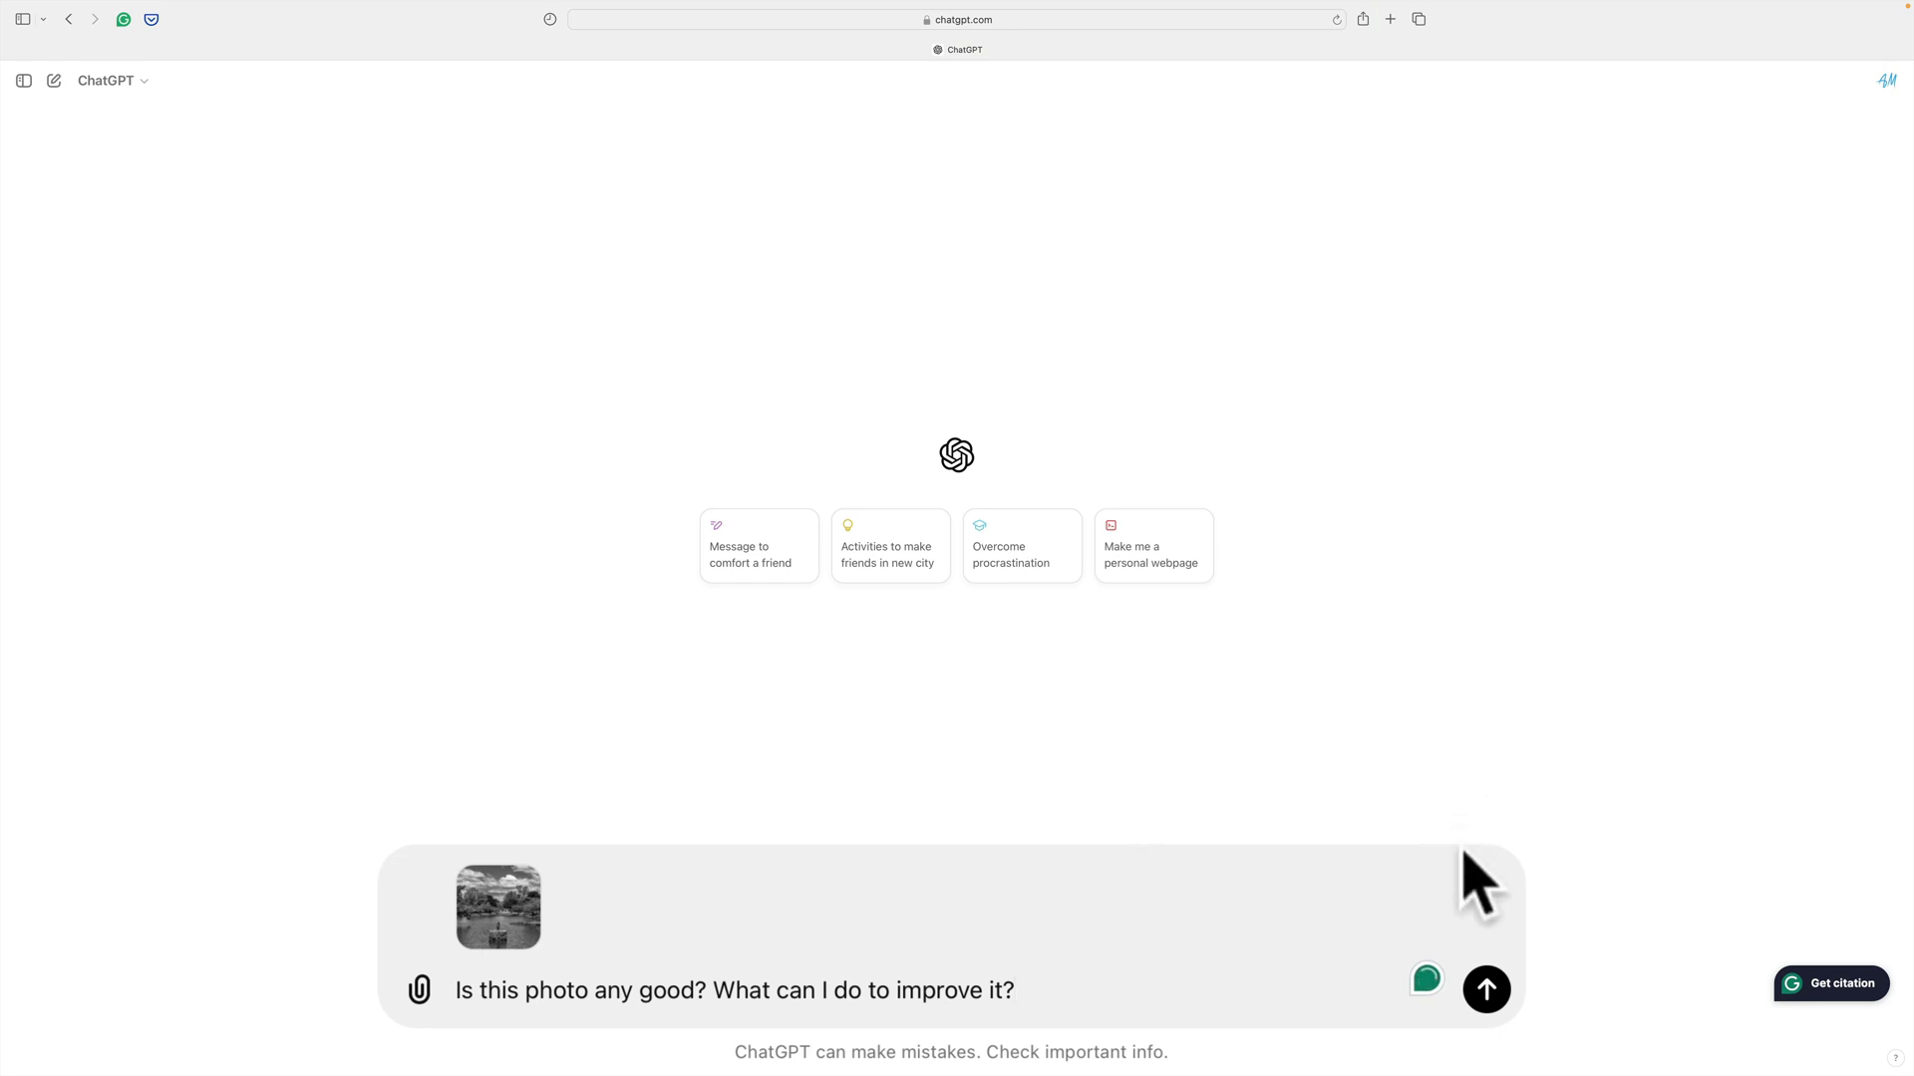
click(1486, 992)
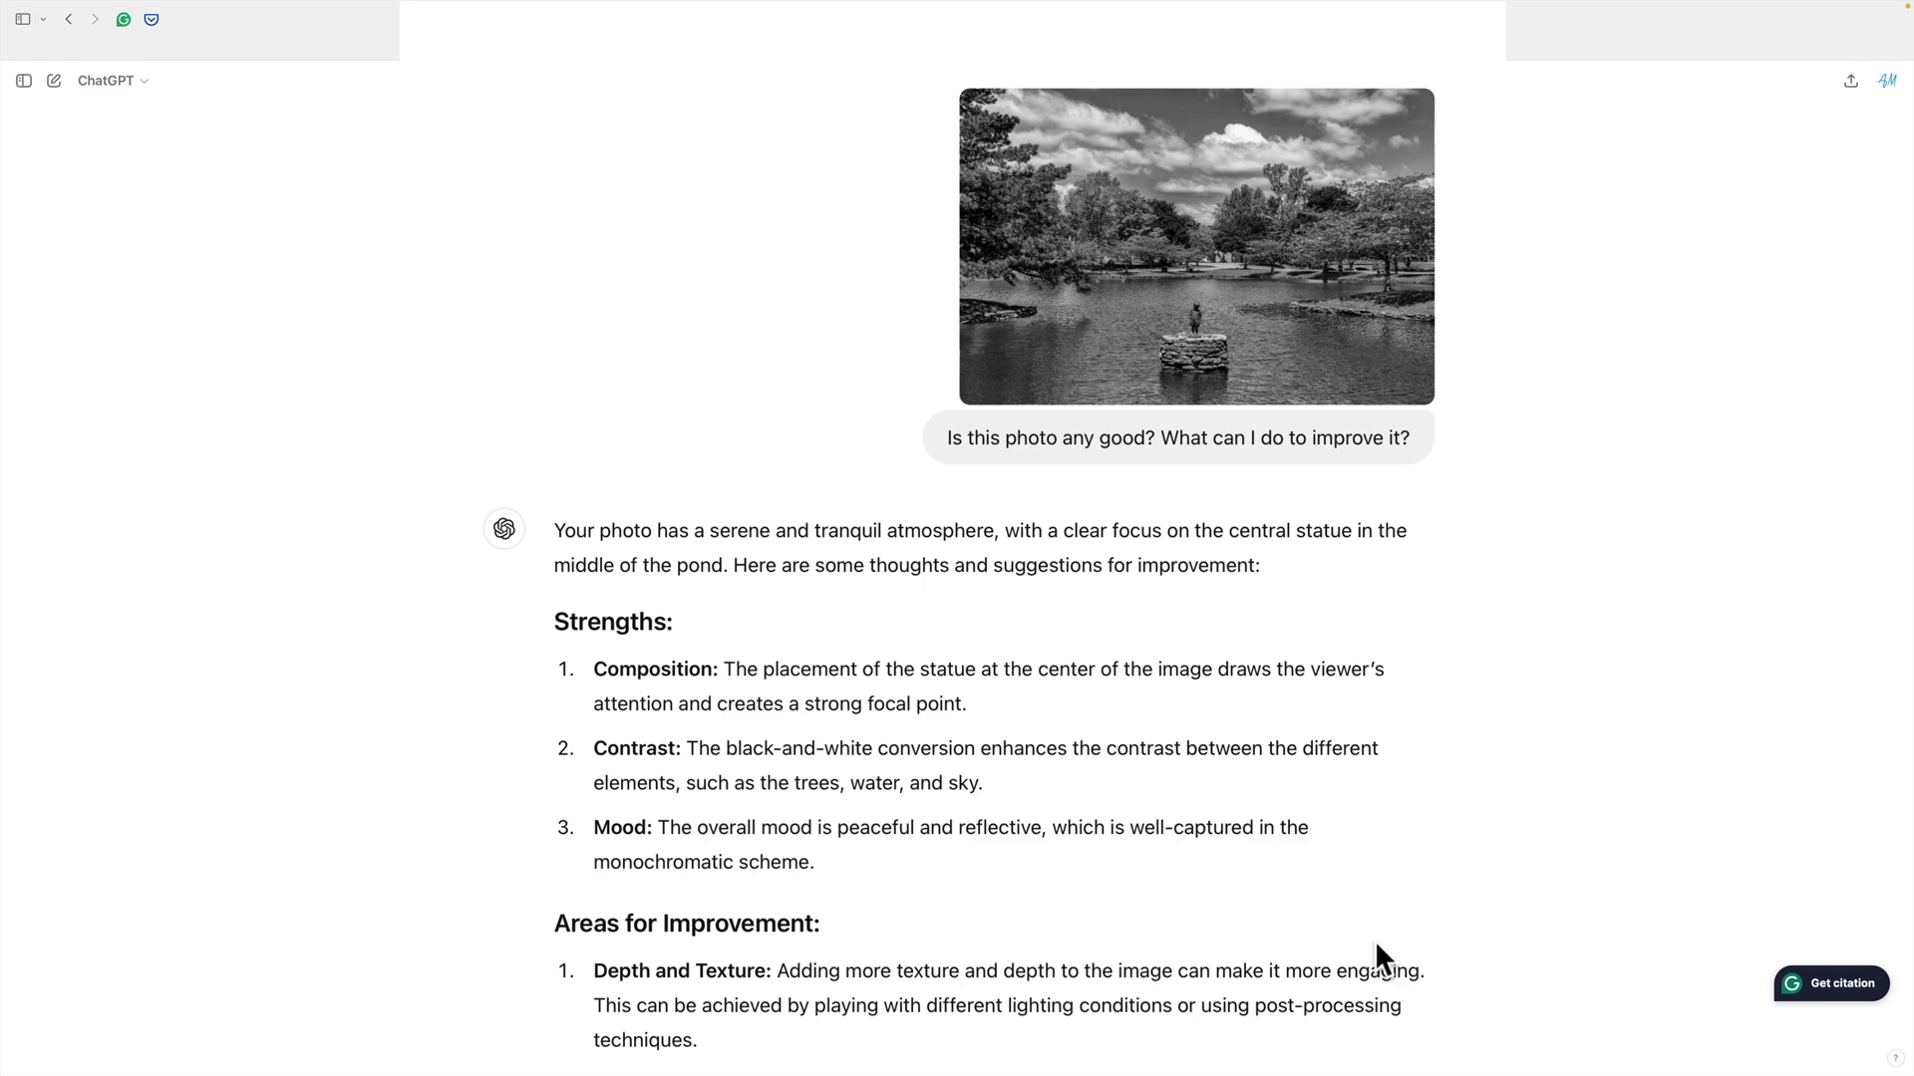
- Scroll through the three strengths and five improvement areas down to Sky and Clouds
scroll(1374, 941, down, 2)
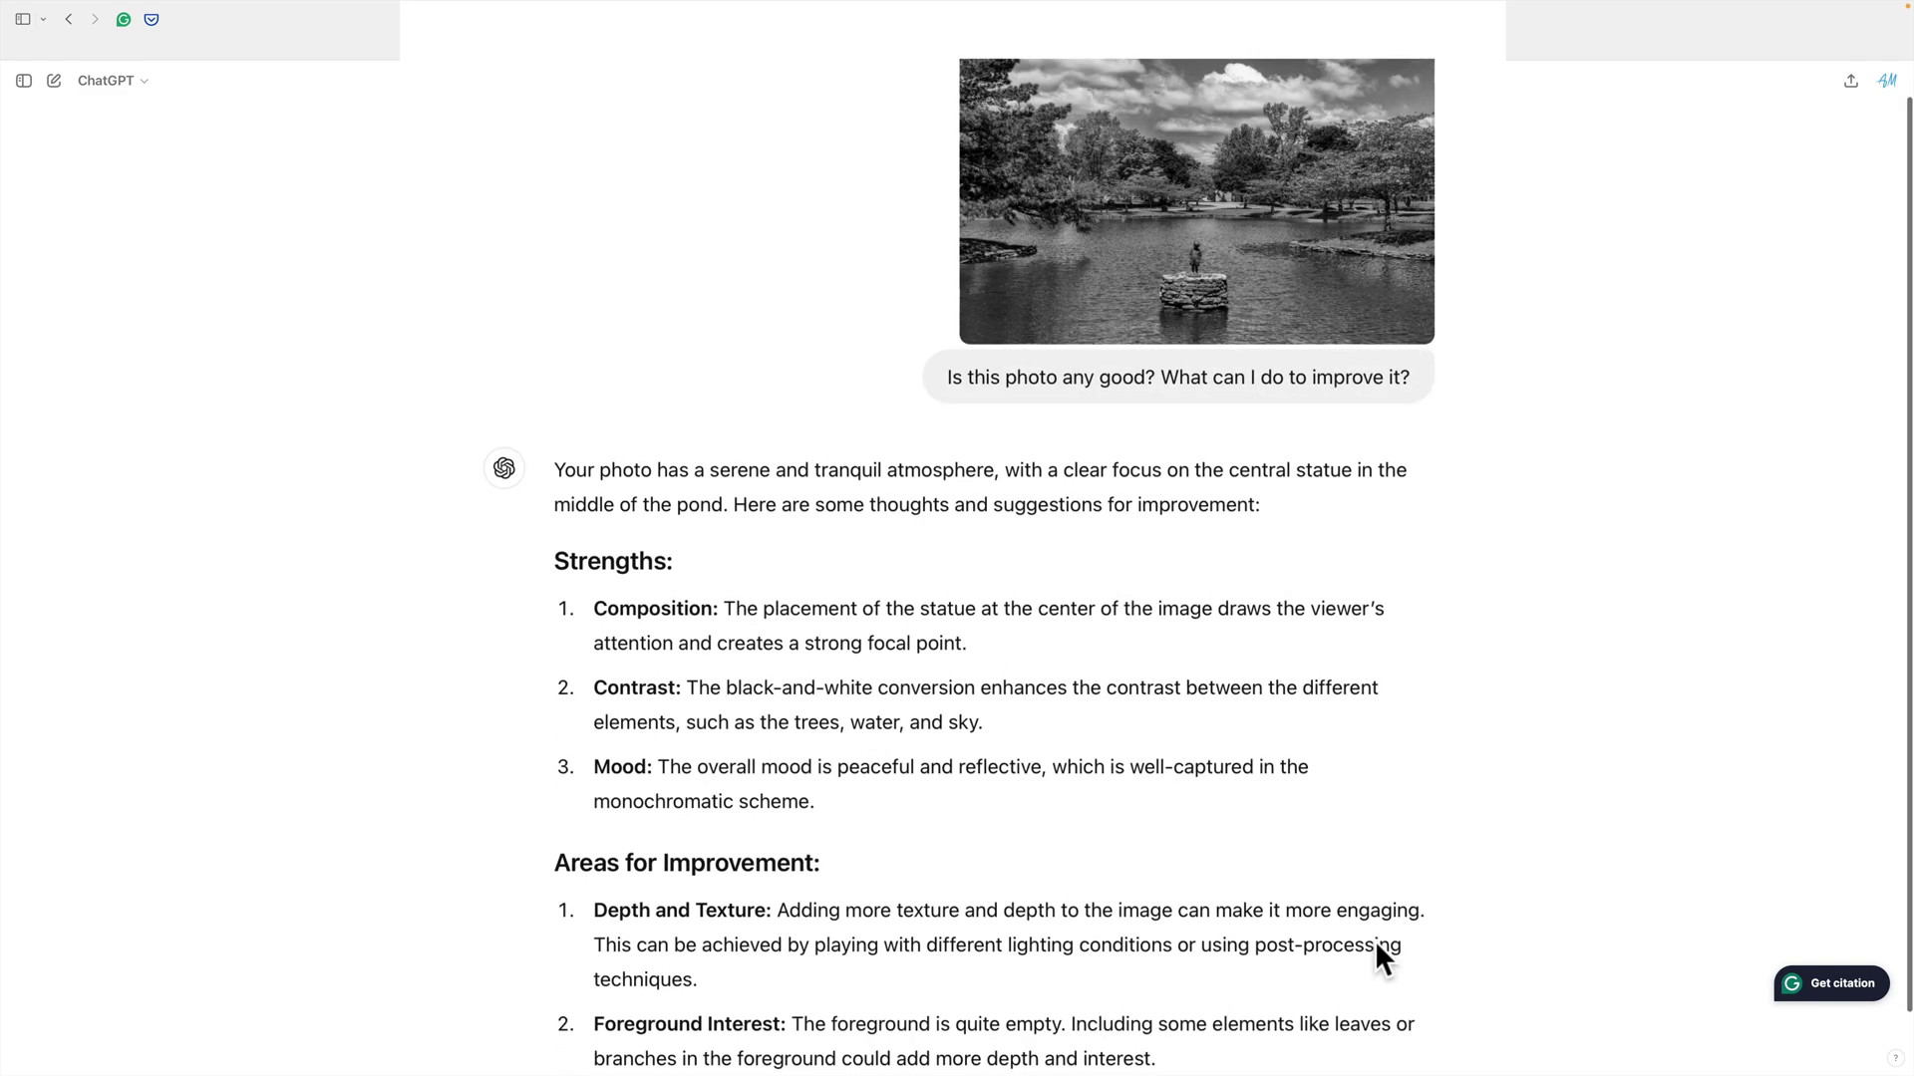
scroll(1376, 957, down, 1)
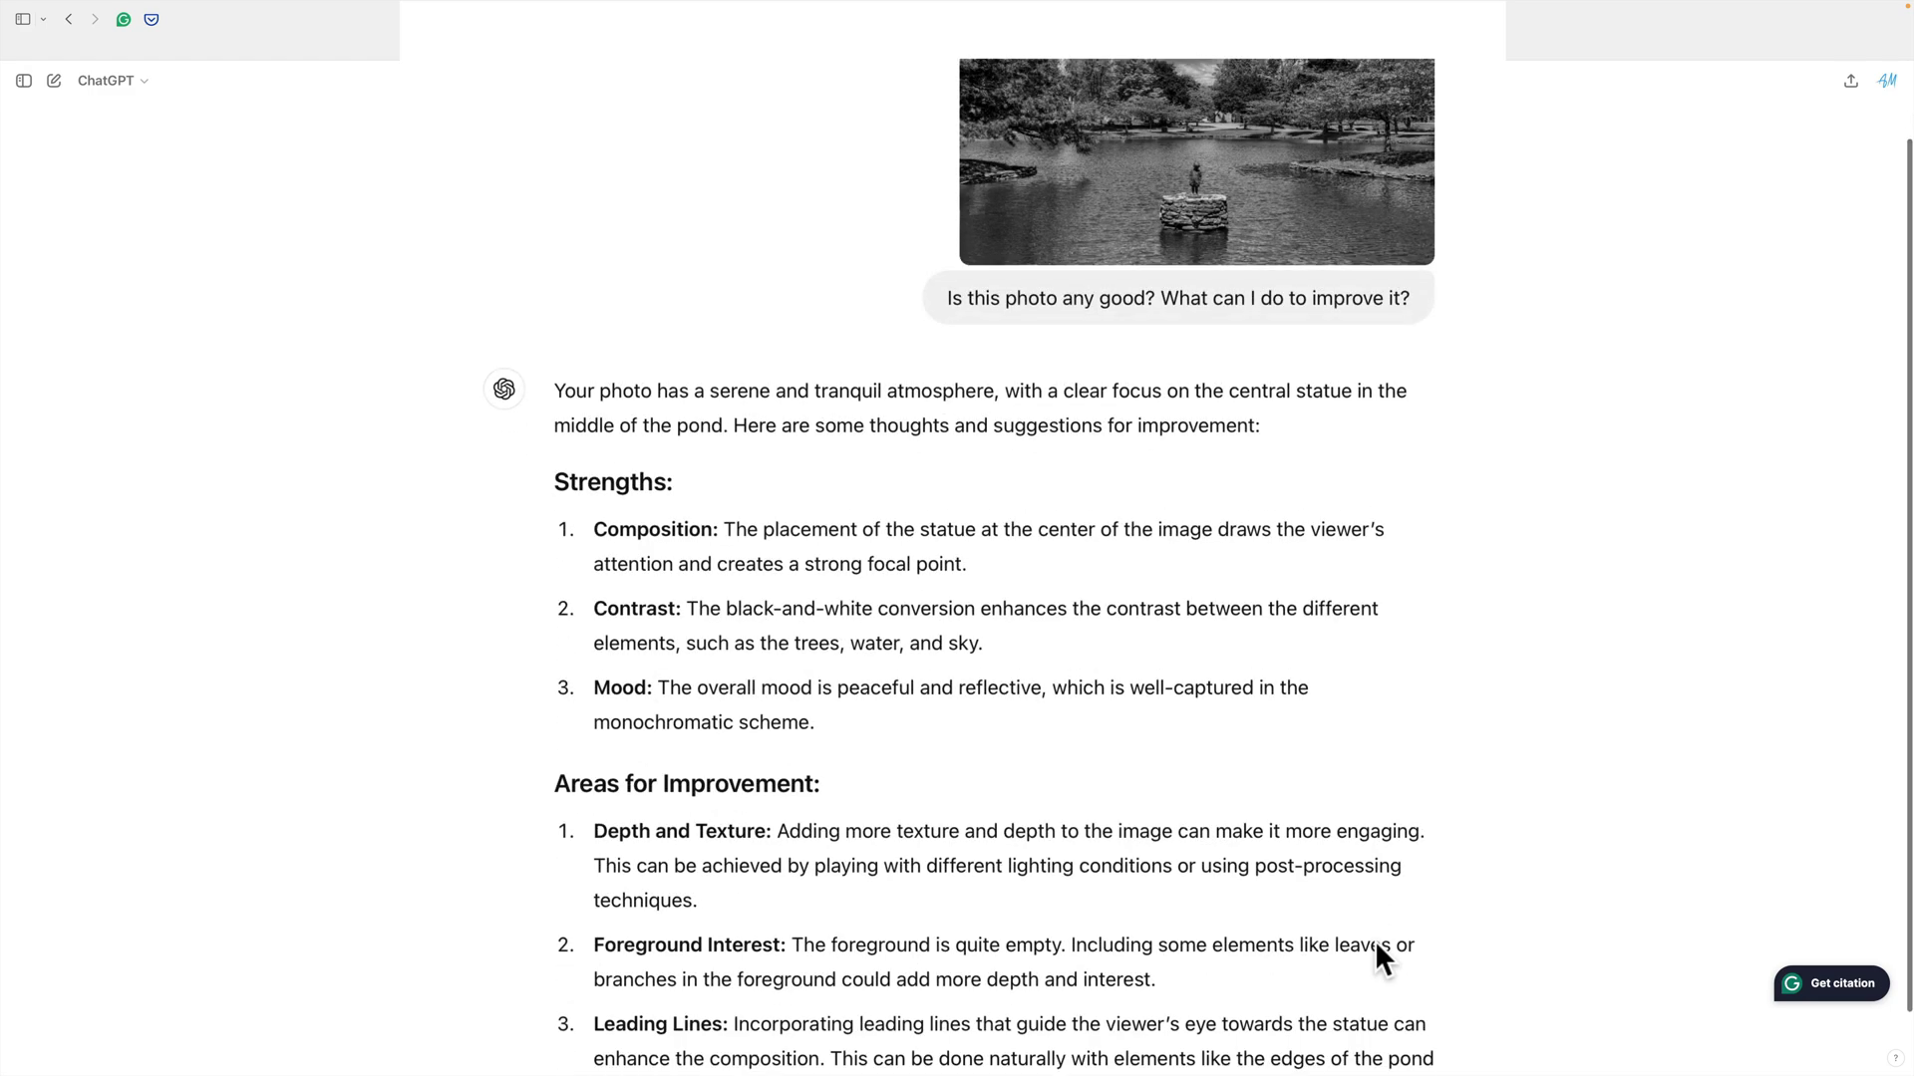
scroll(1376, 956, down, 2)
scroll(1377, 945, down, 2)
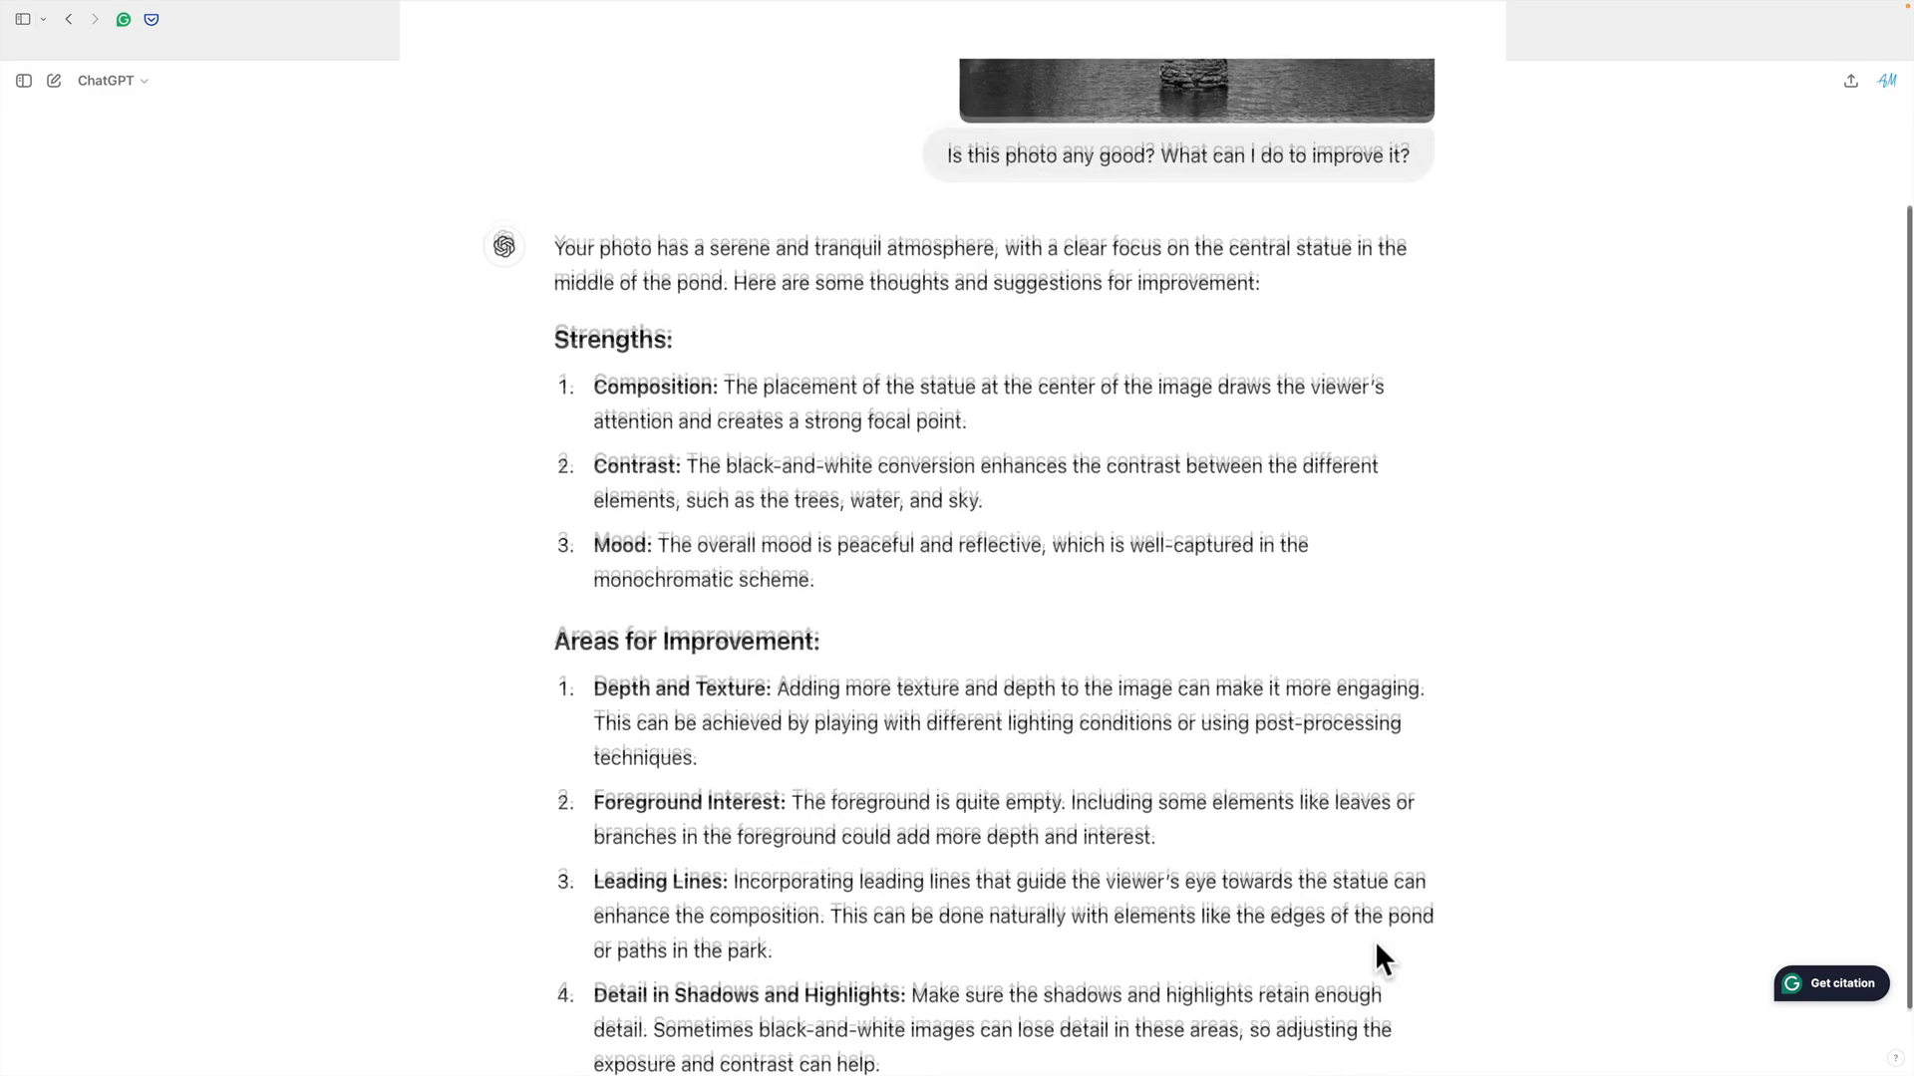
scroll(1376, 945, down, 3)
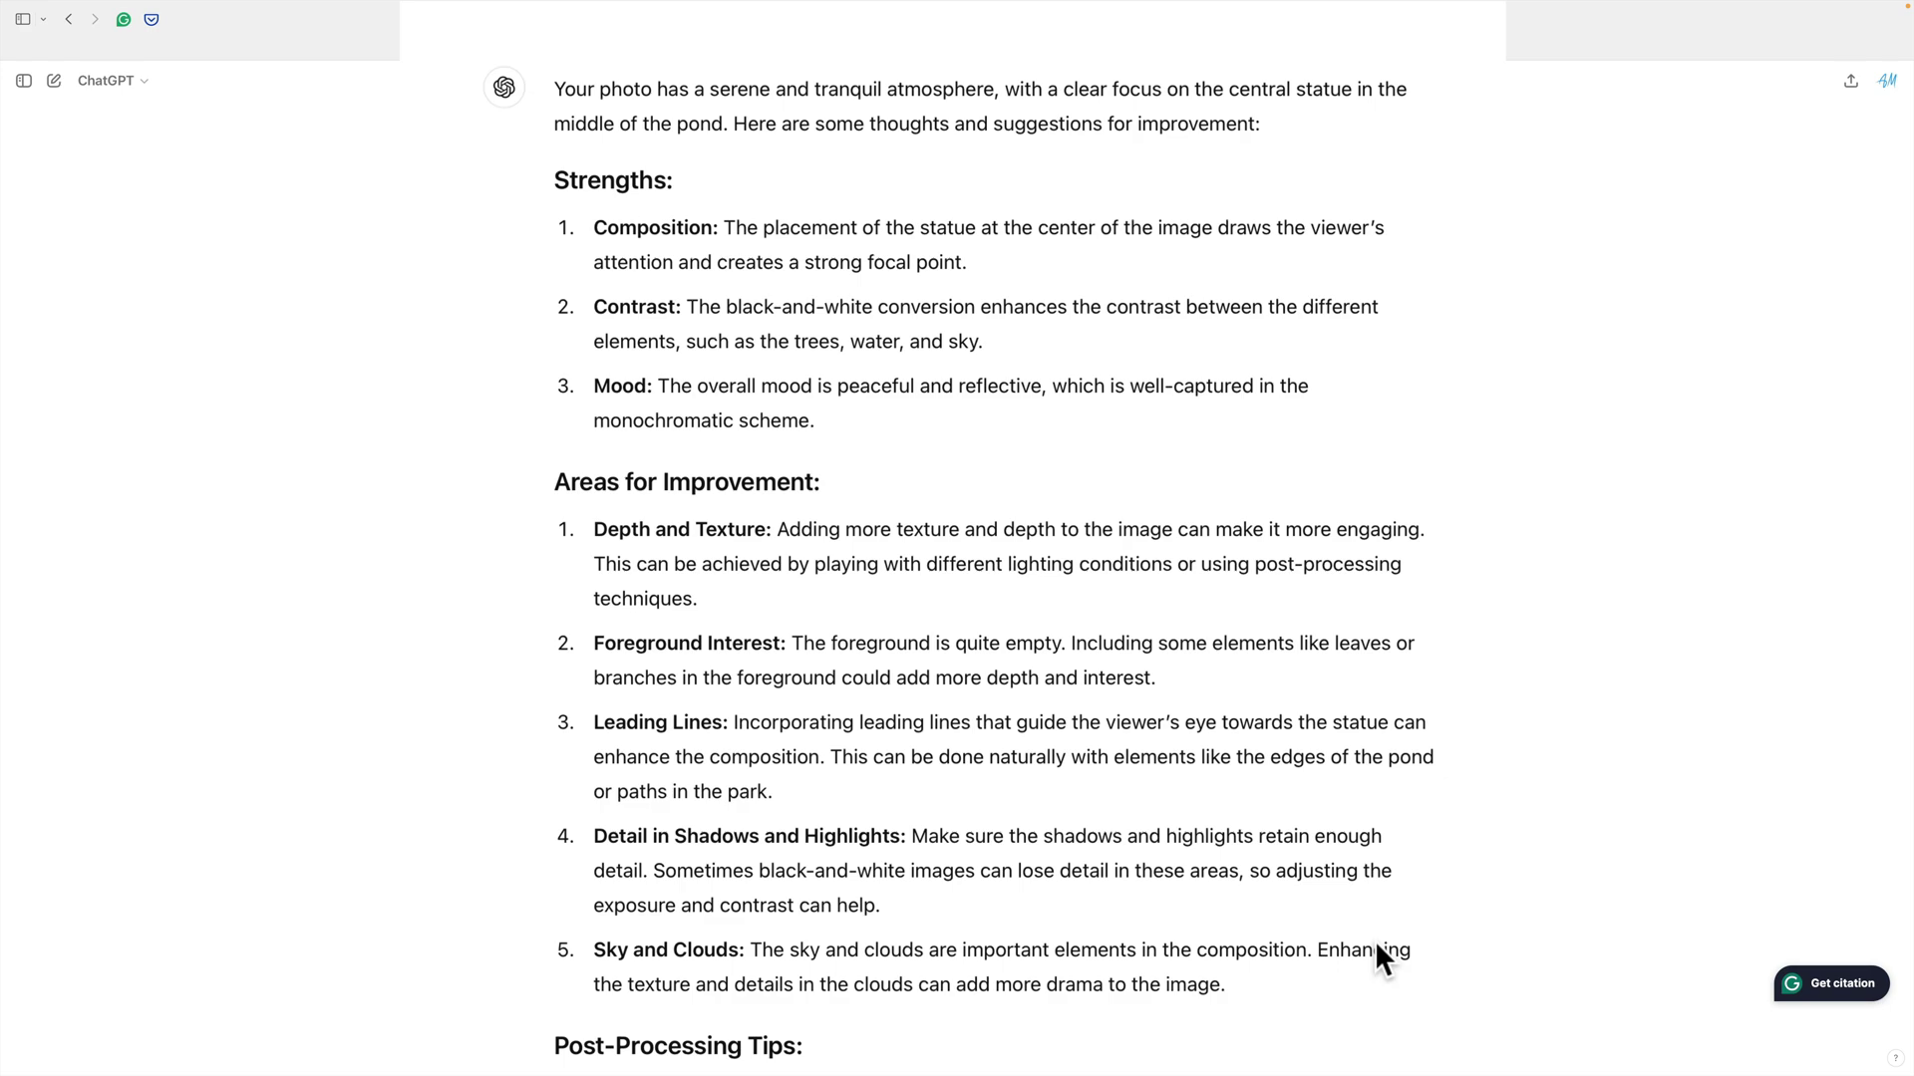
scroll(1377, 945, up, 5)
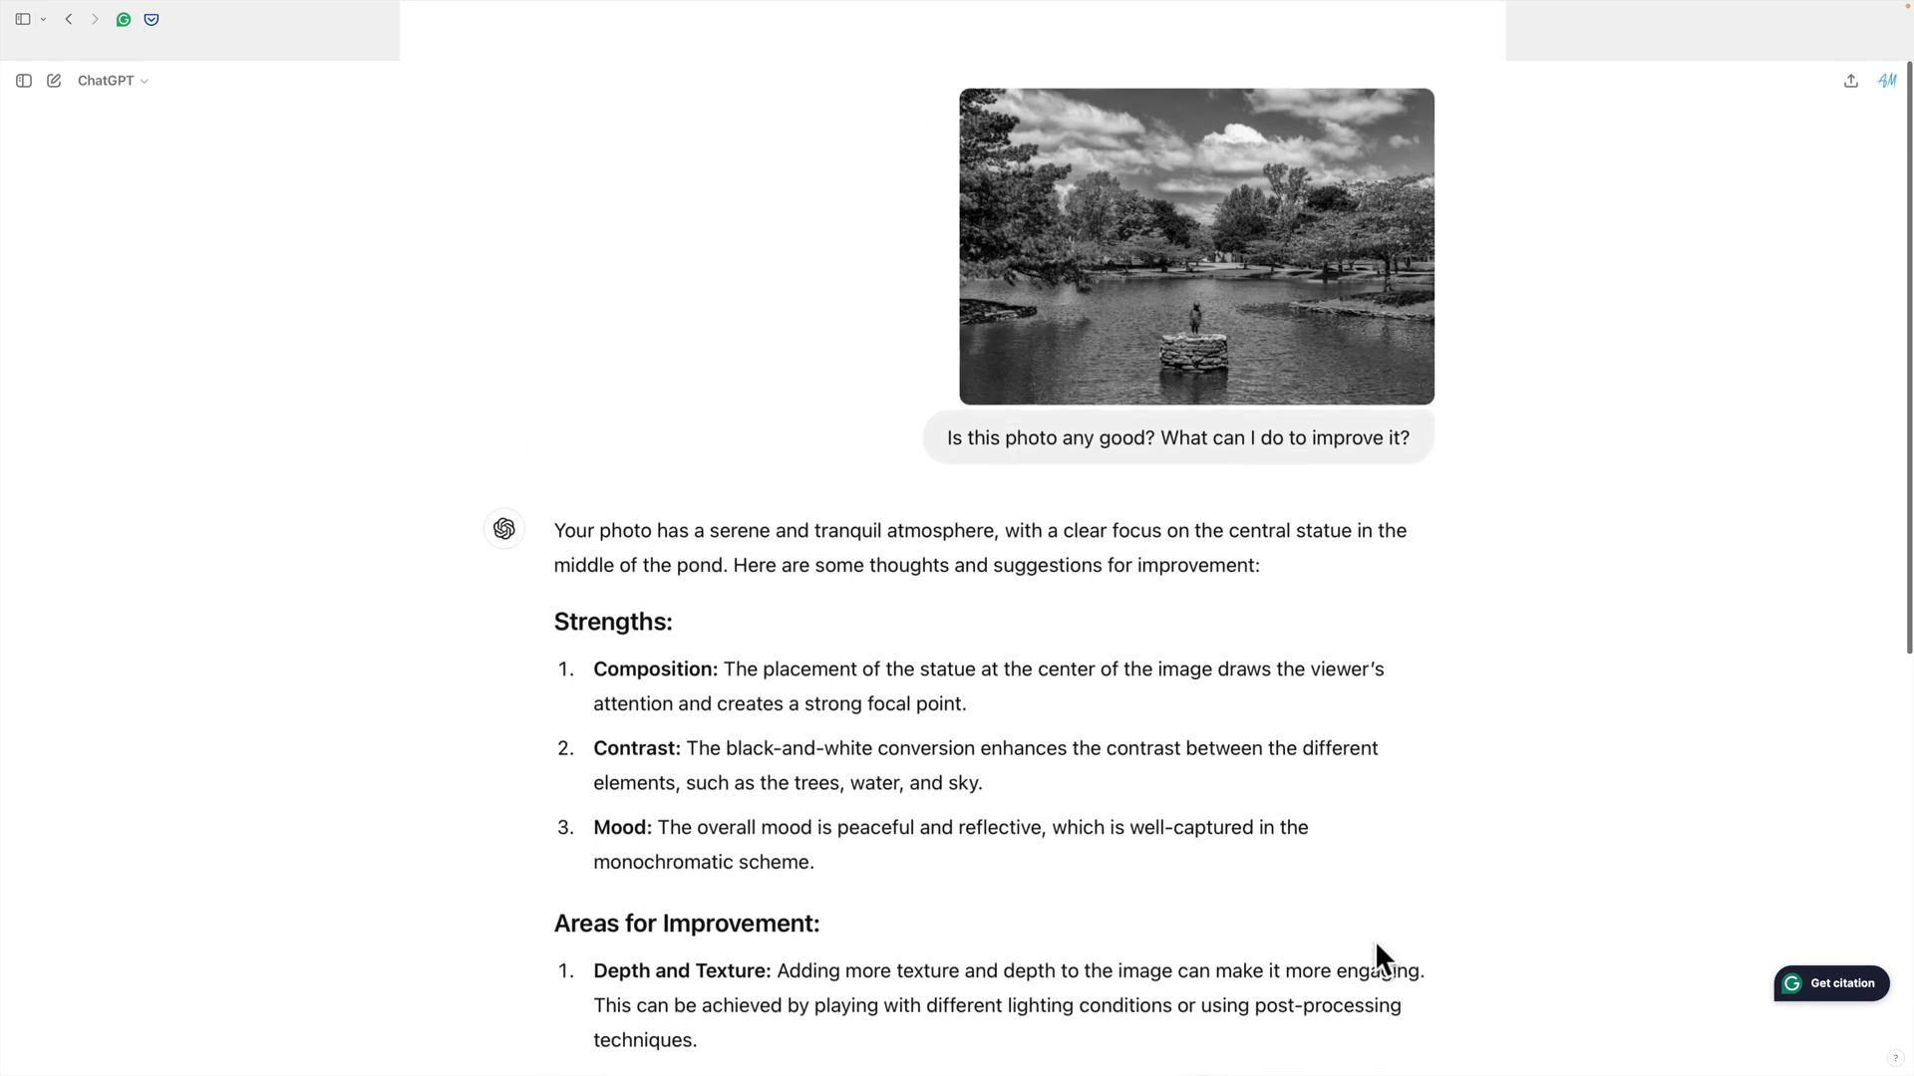
scroll(1377, 945, down, 5)
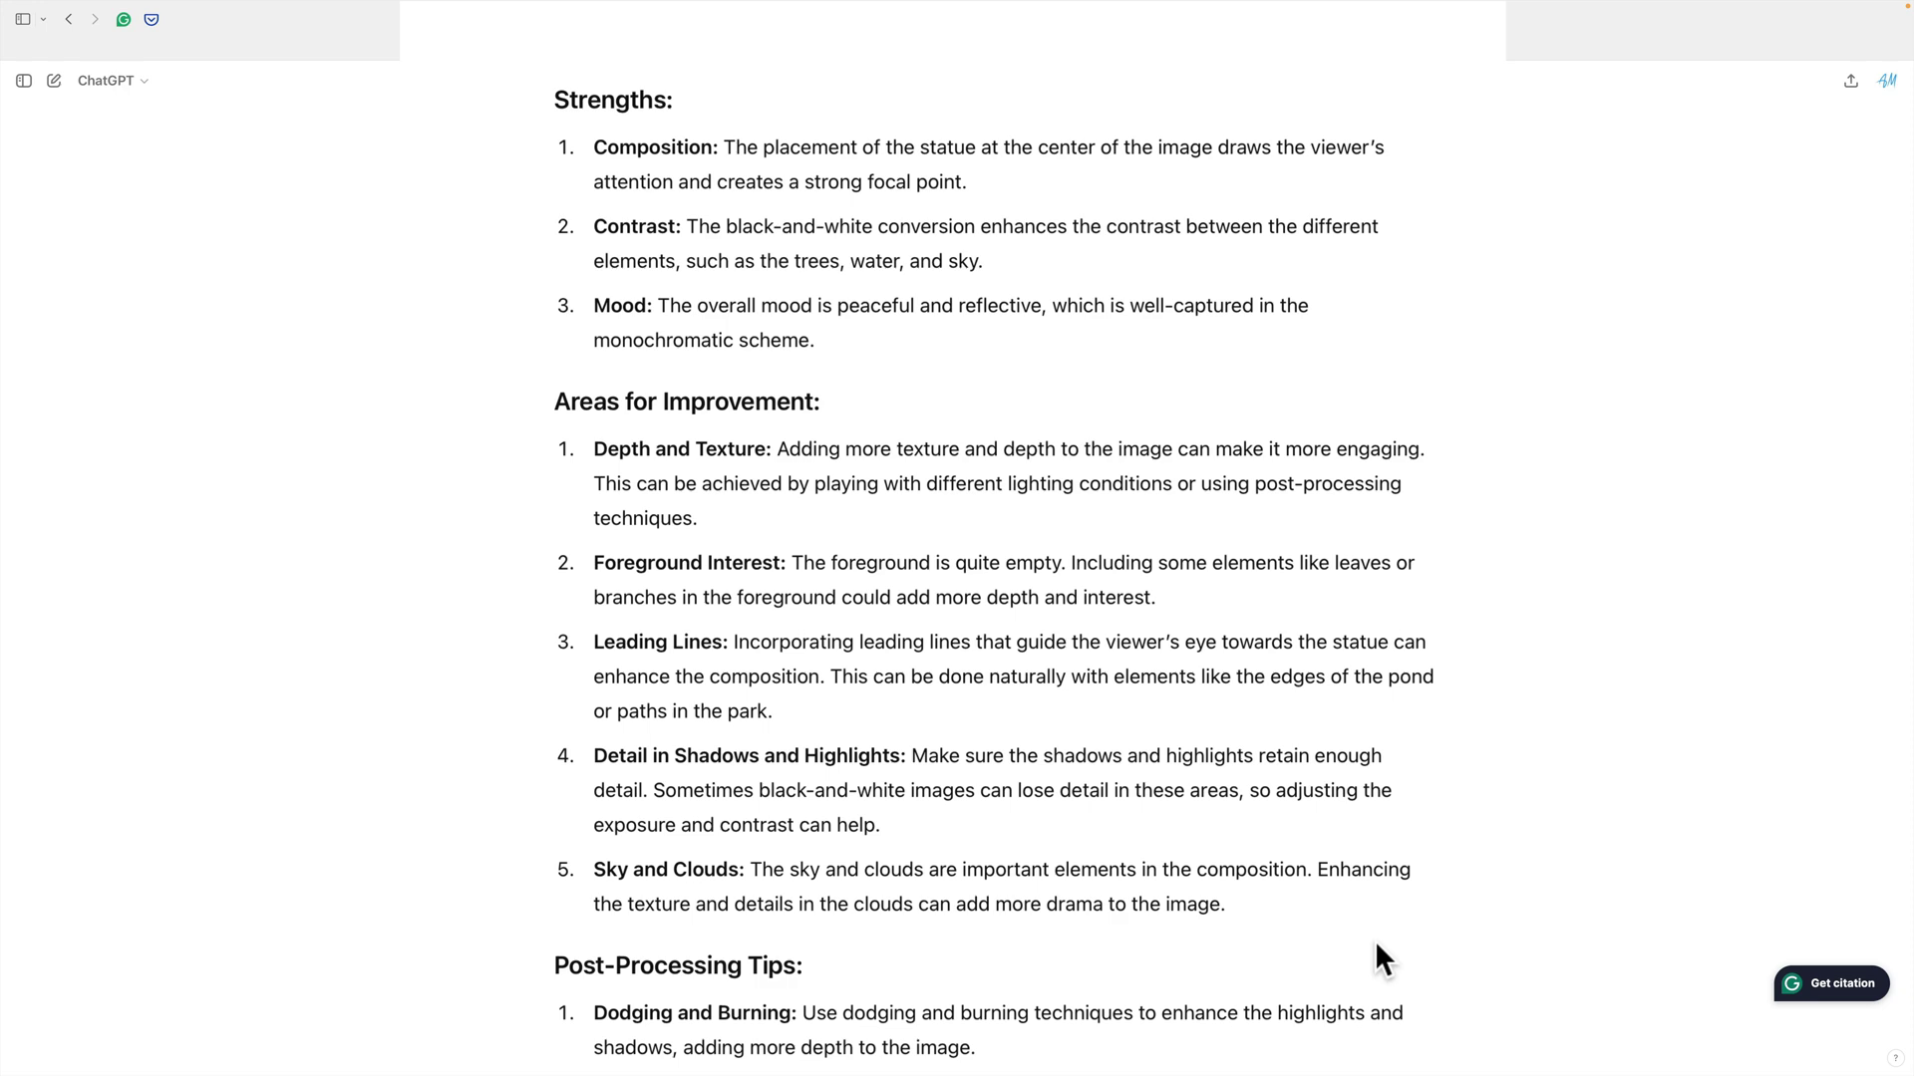
scroll(1376, 945, up, 5)
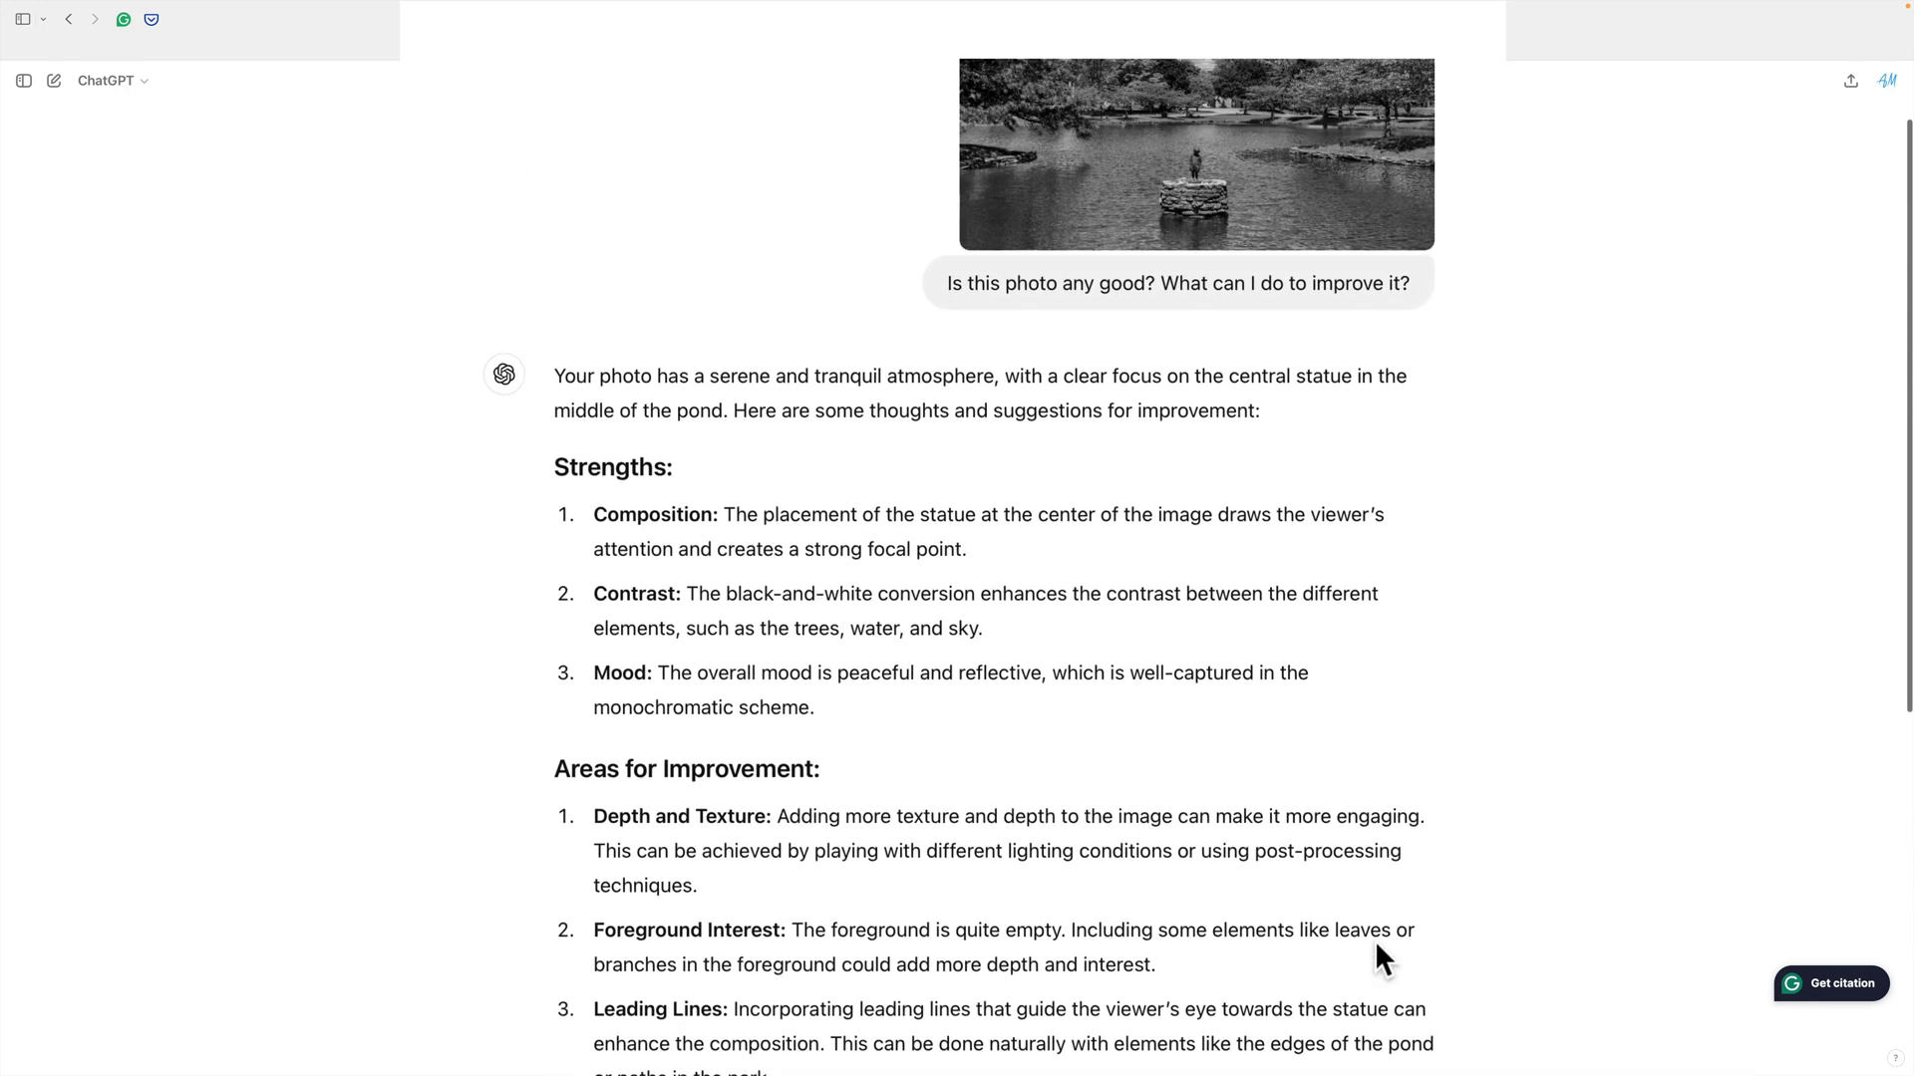
scroll(1376, 945, down, 4)
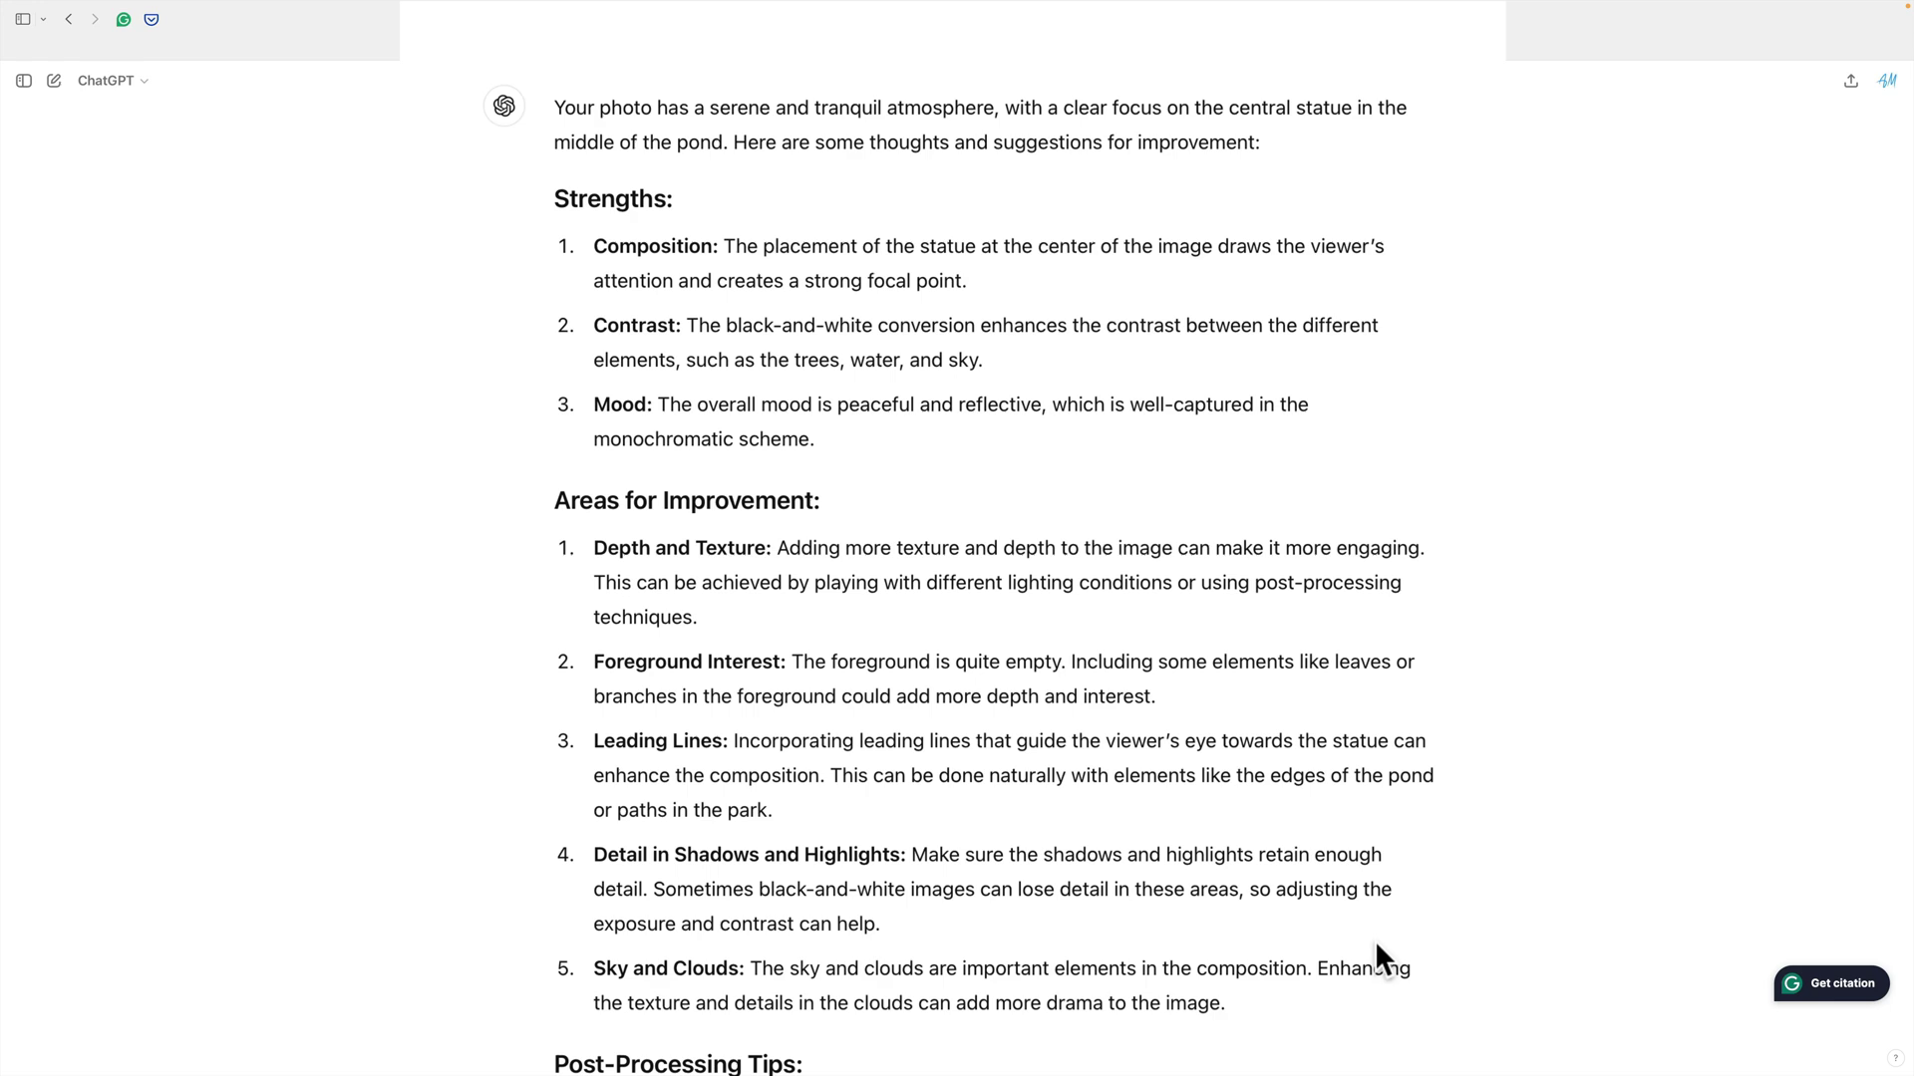
scroll(1374, 941, up, 5)
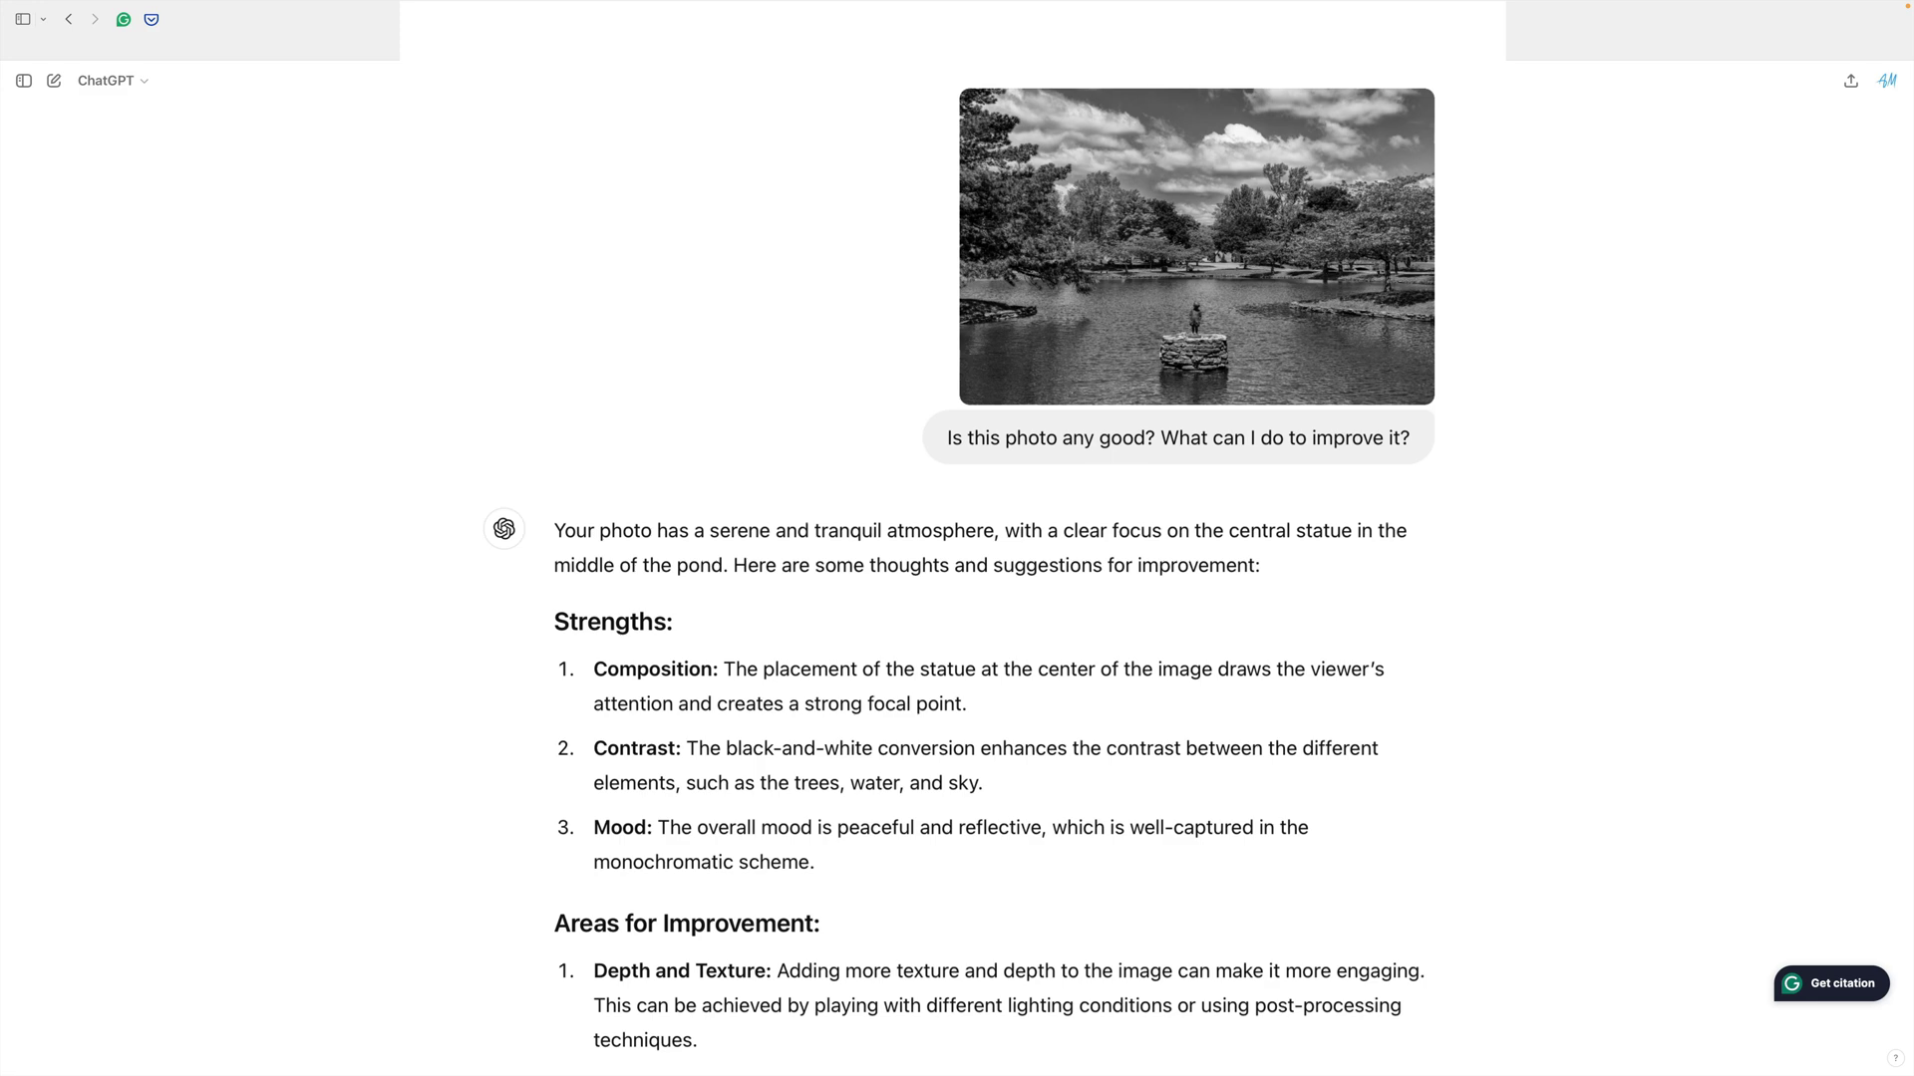
- Scroll to the critique's example workflow and closing note, then zoom the page out
scroll(993, 558, down, 3)
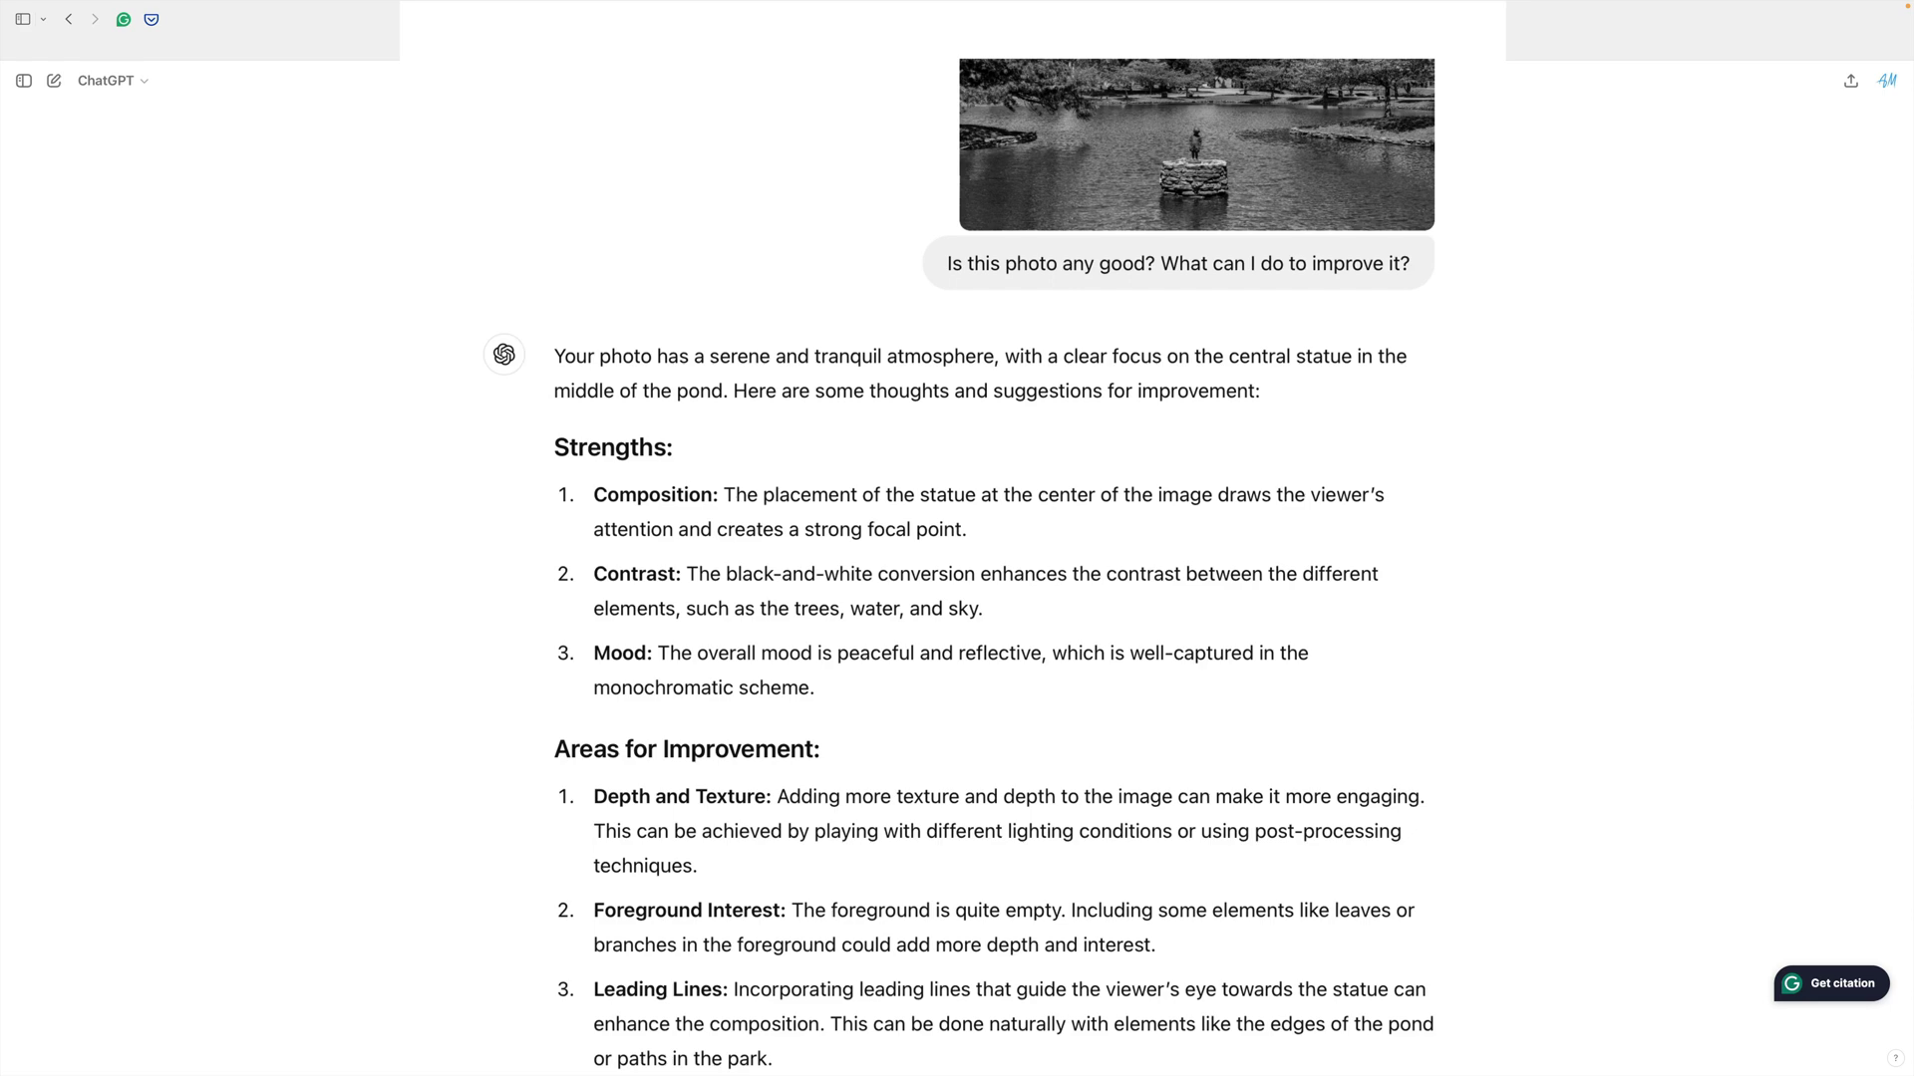
scroll(1455, 837, down, 2)
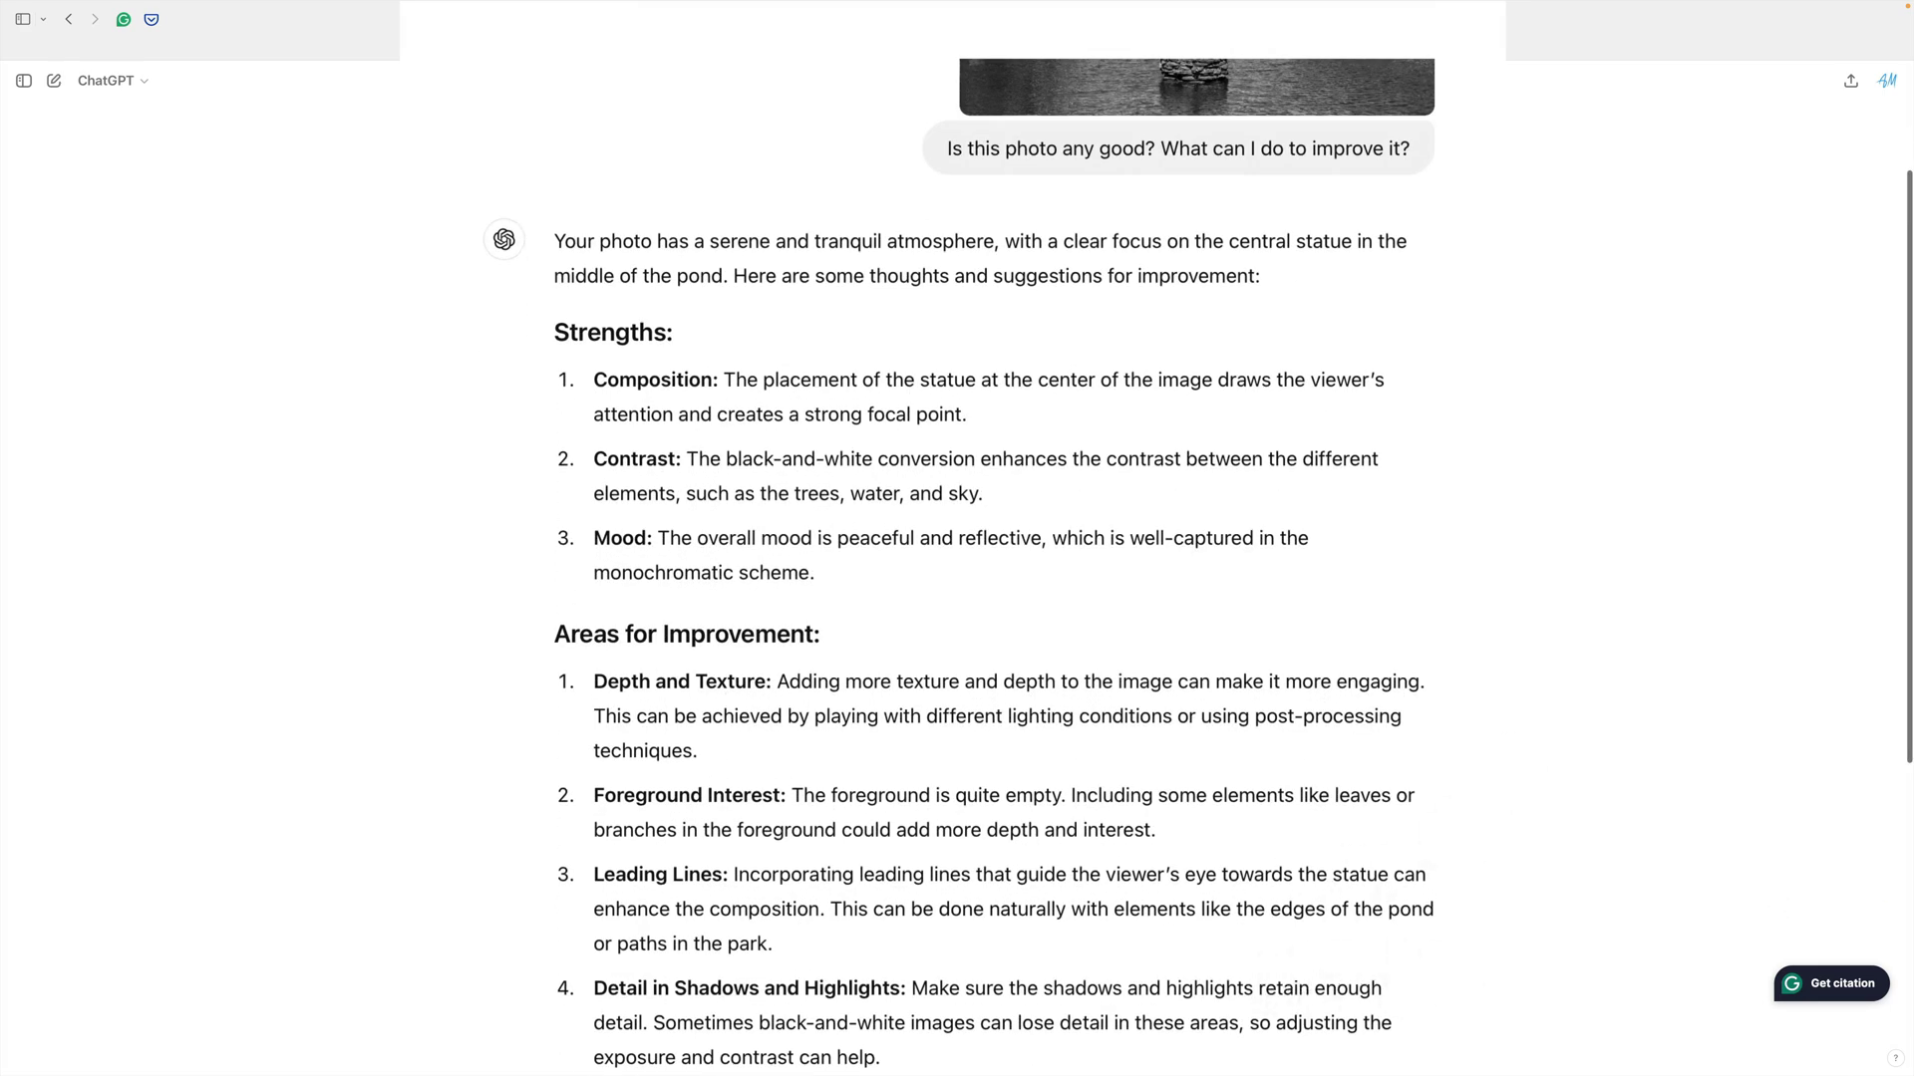
scroll(994, 565, down, 1)
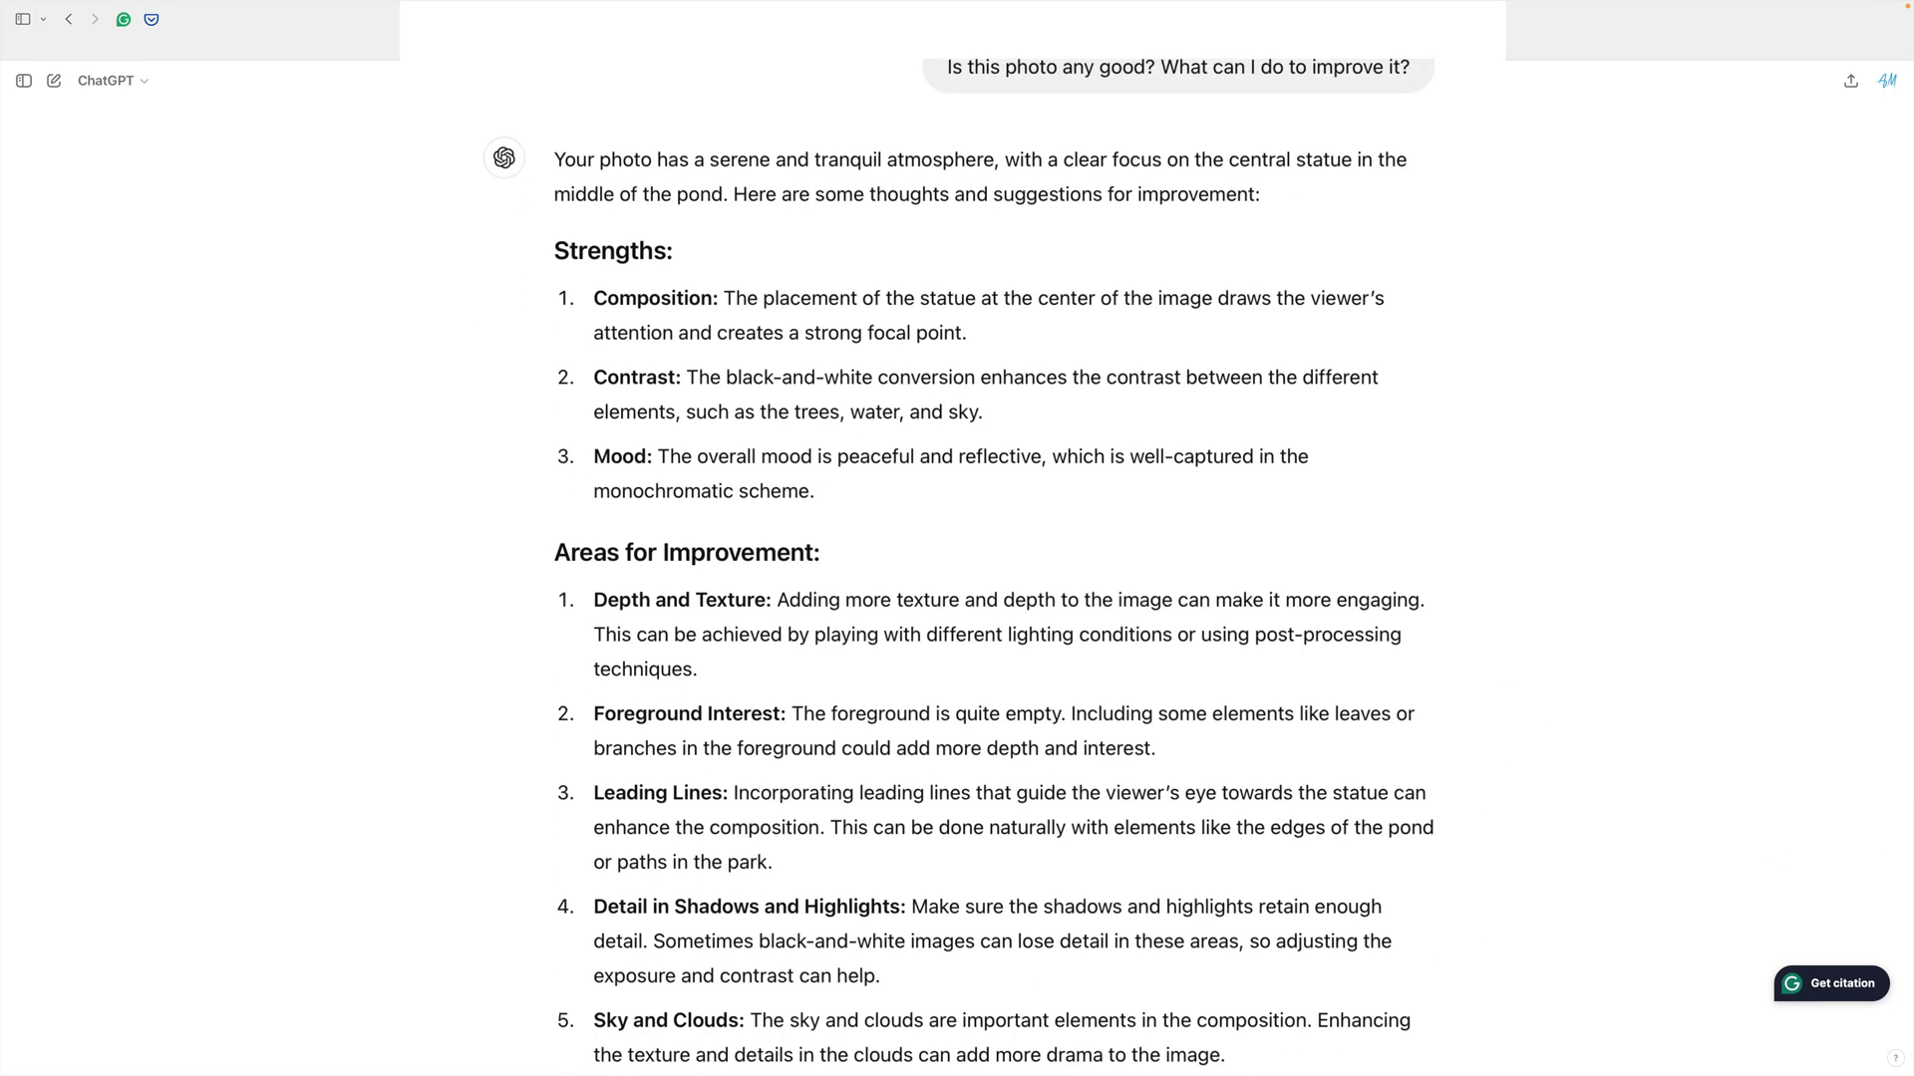
scroll(993, 565, down, 3)
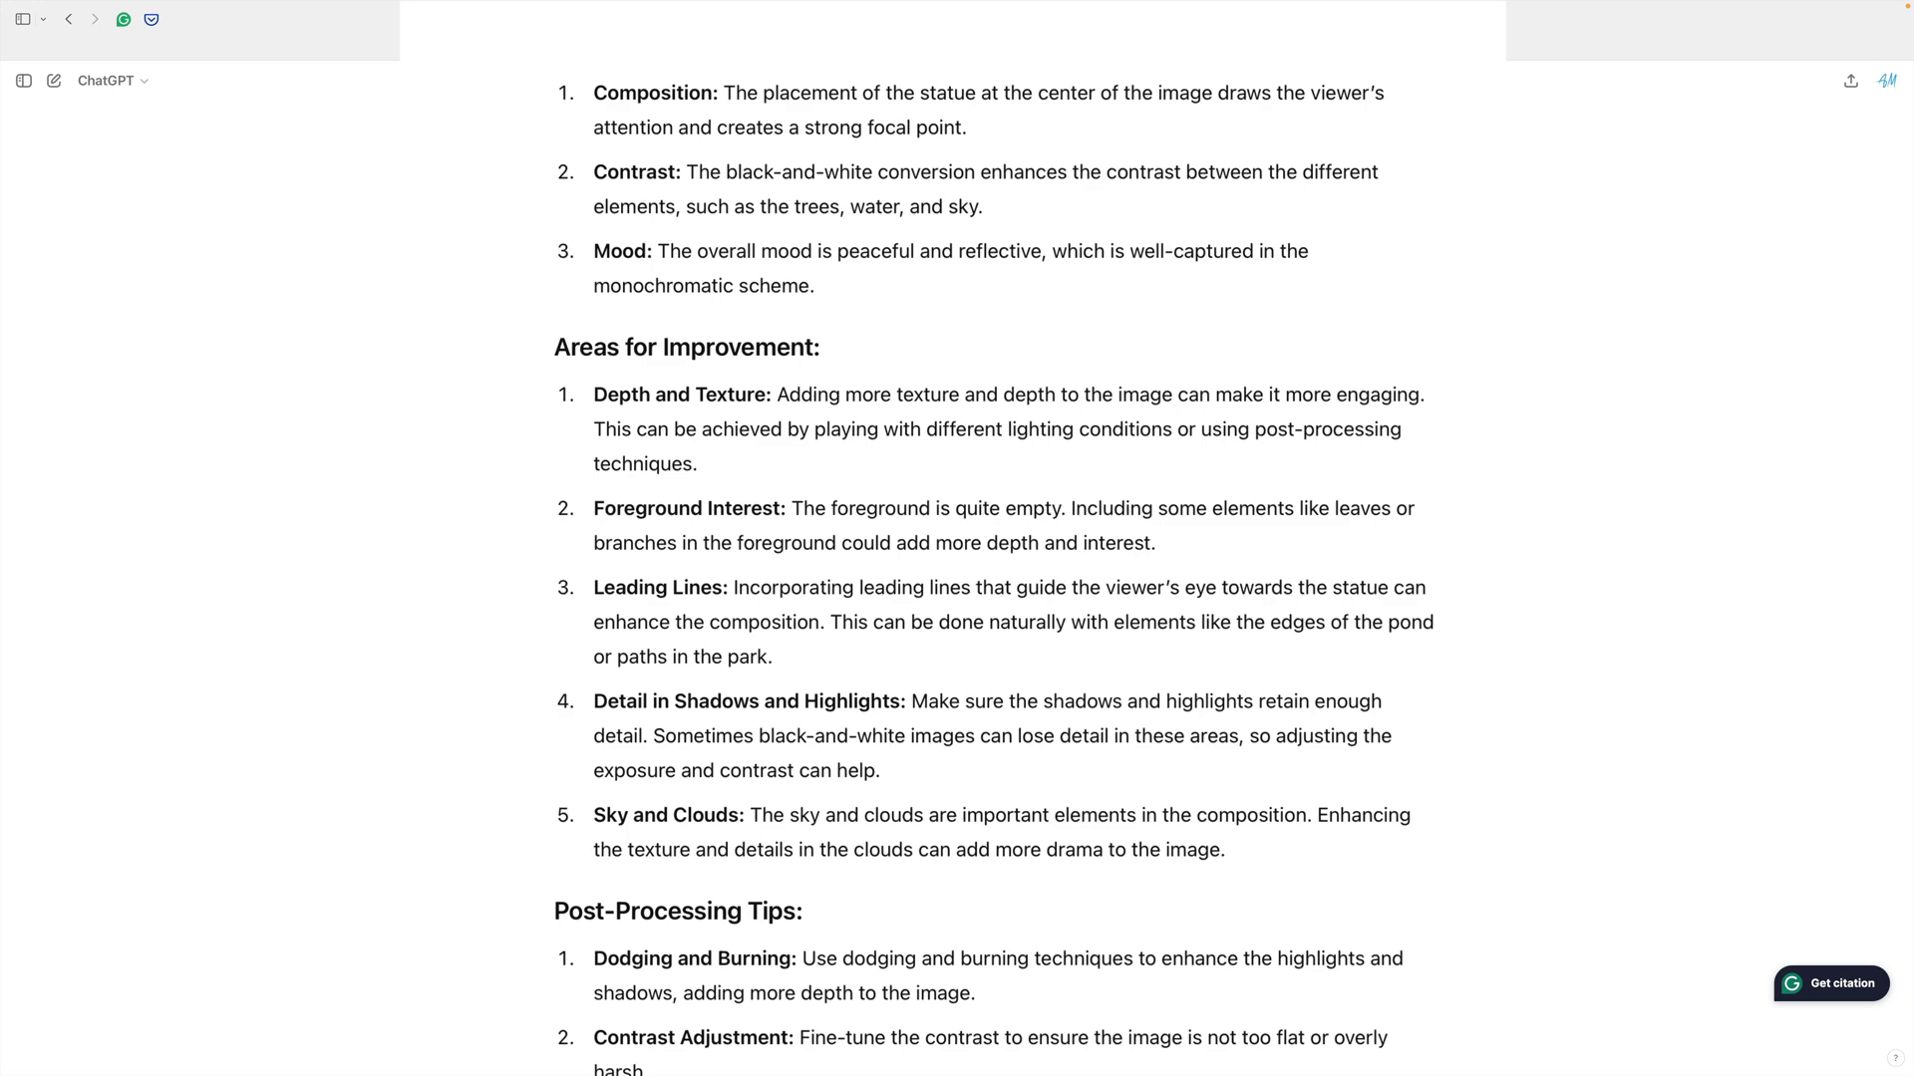
scroll(1118, 399, up, 6)
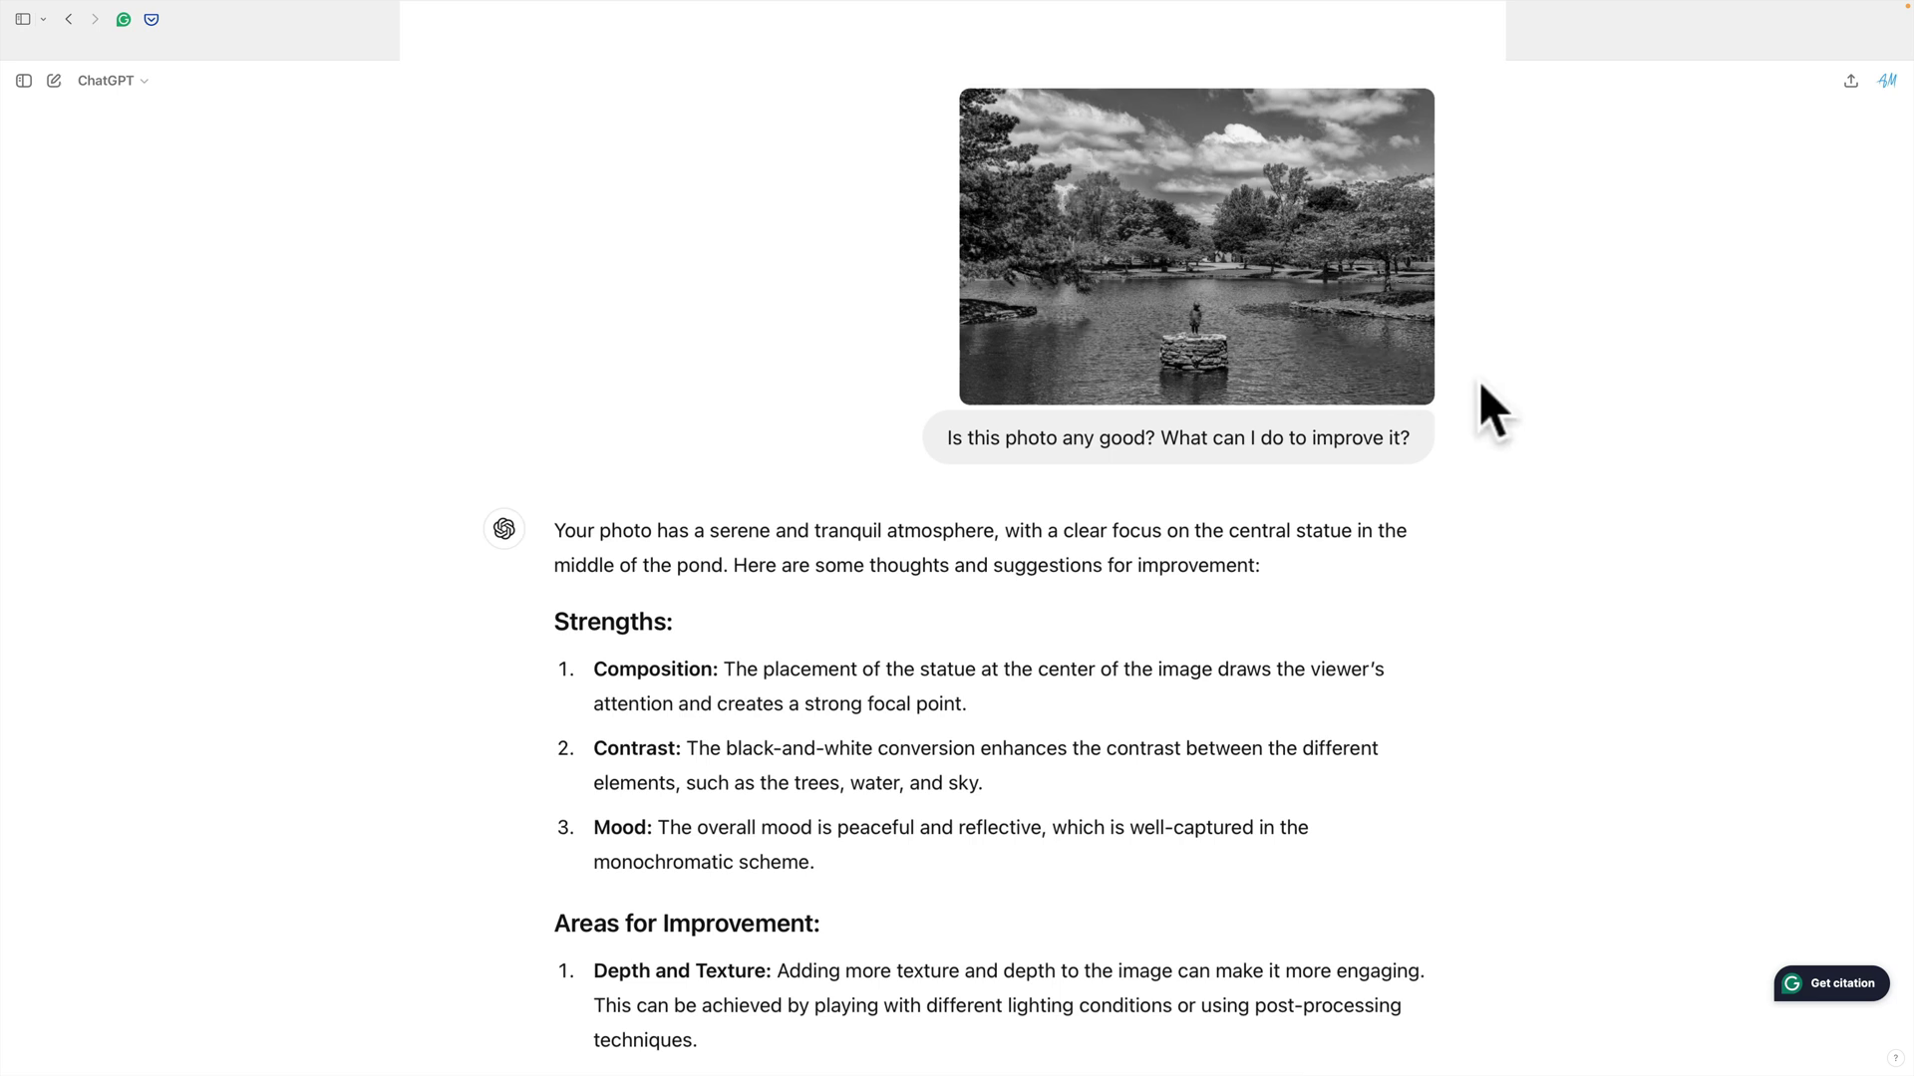
scroll(1482, 382, down, 7)
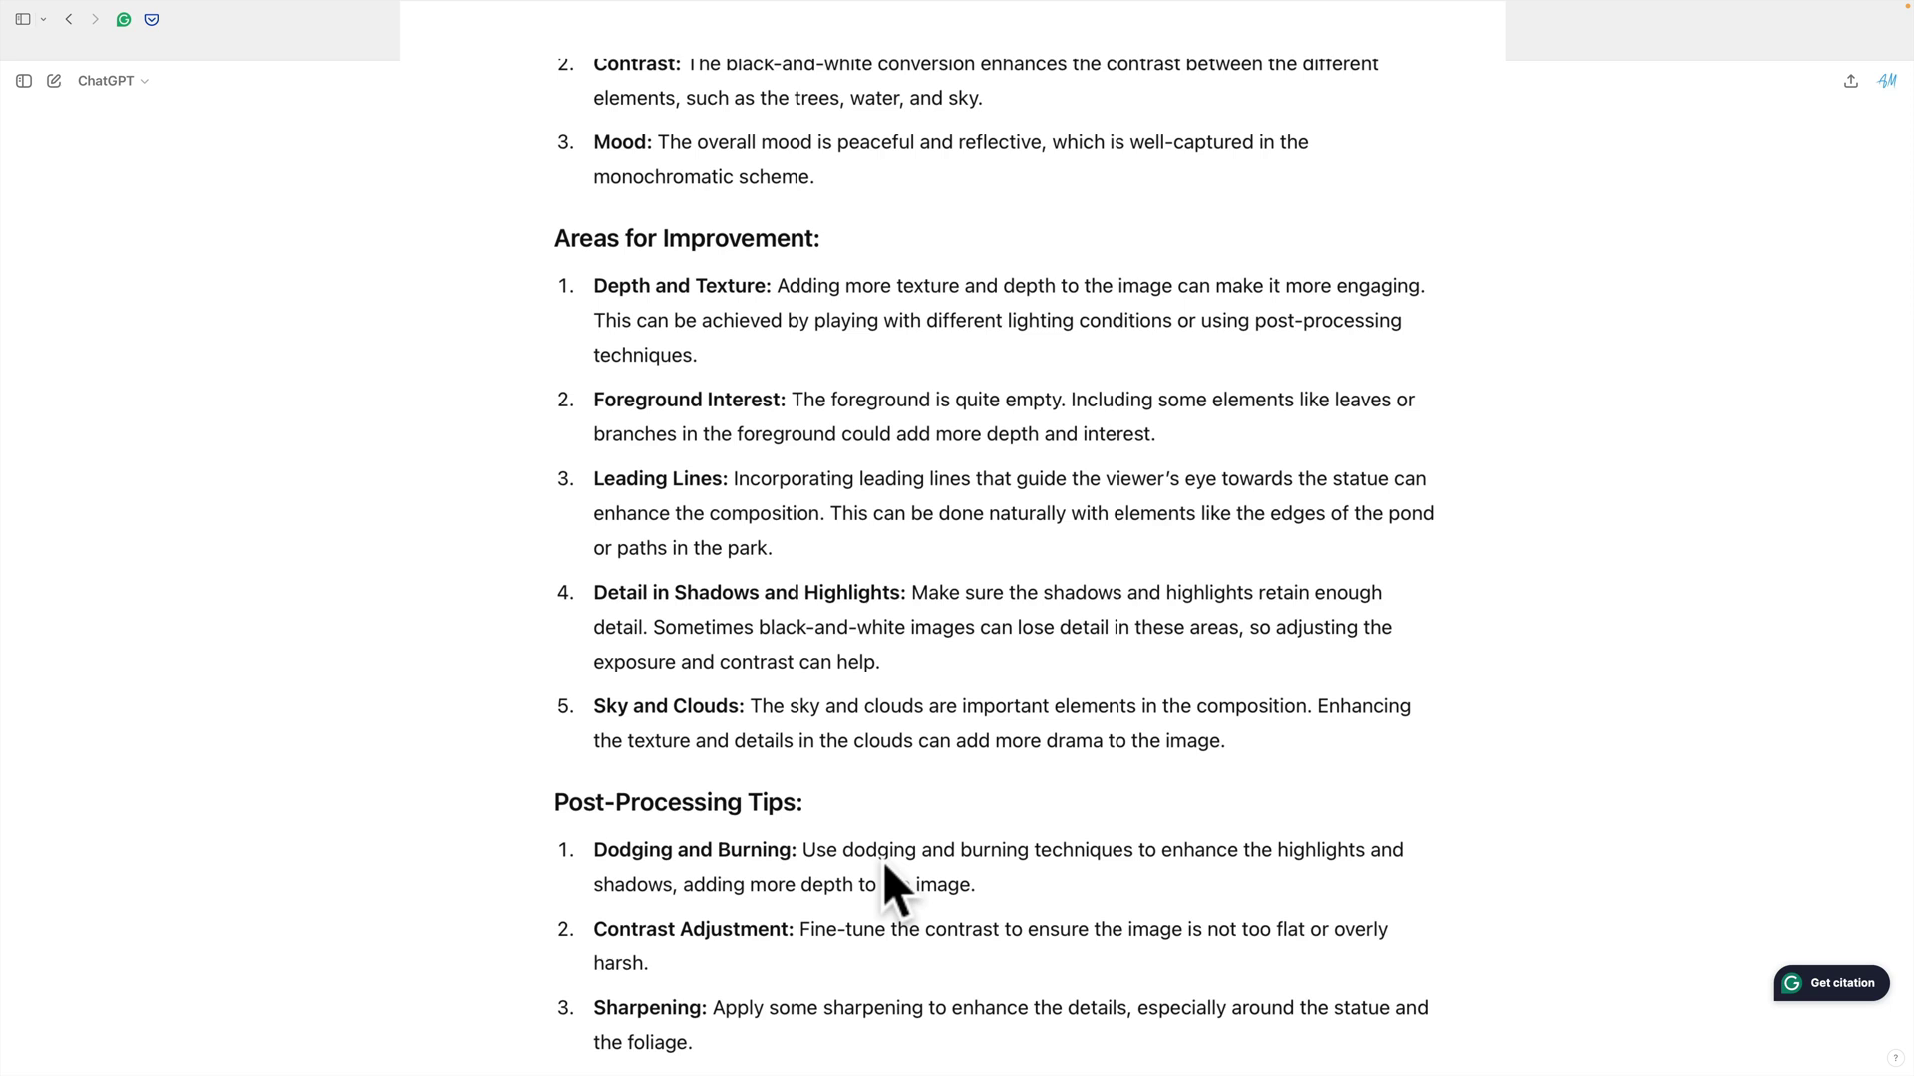
scroll(884, 863, down, 5)
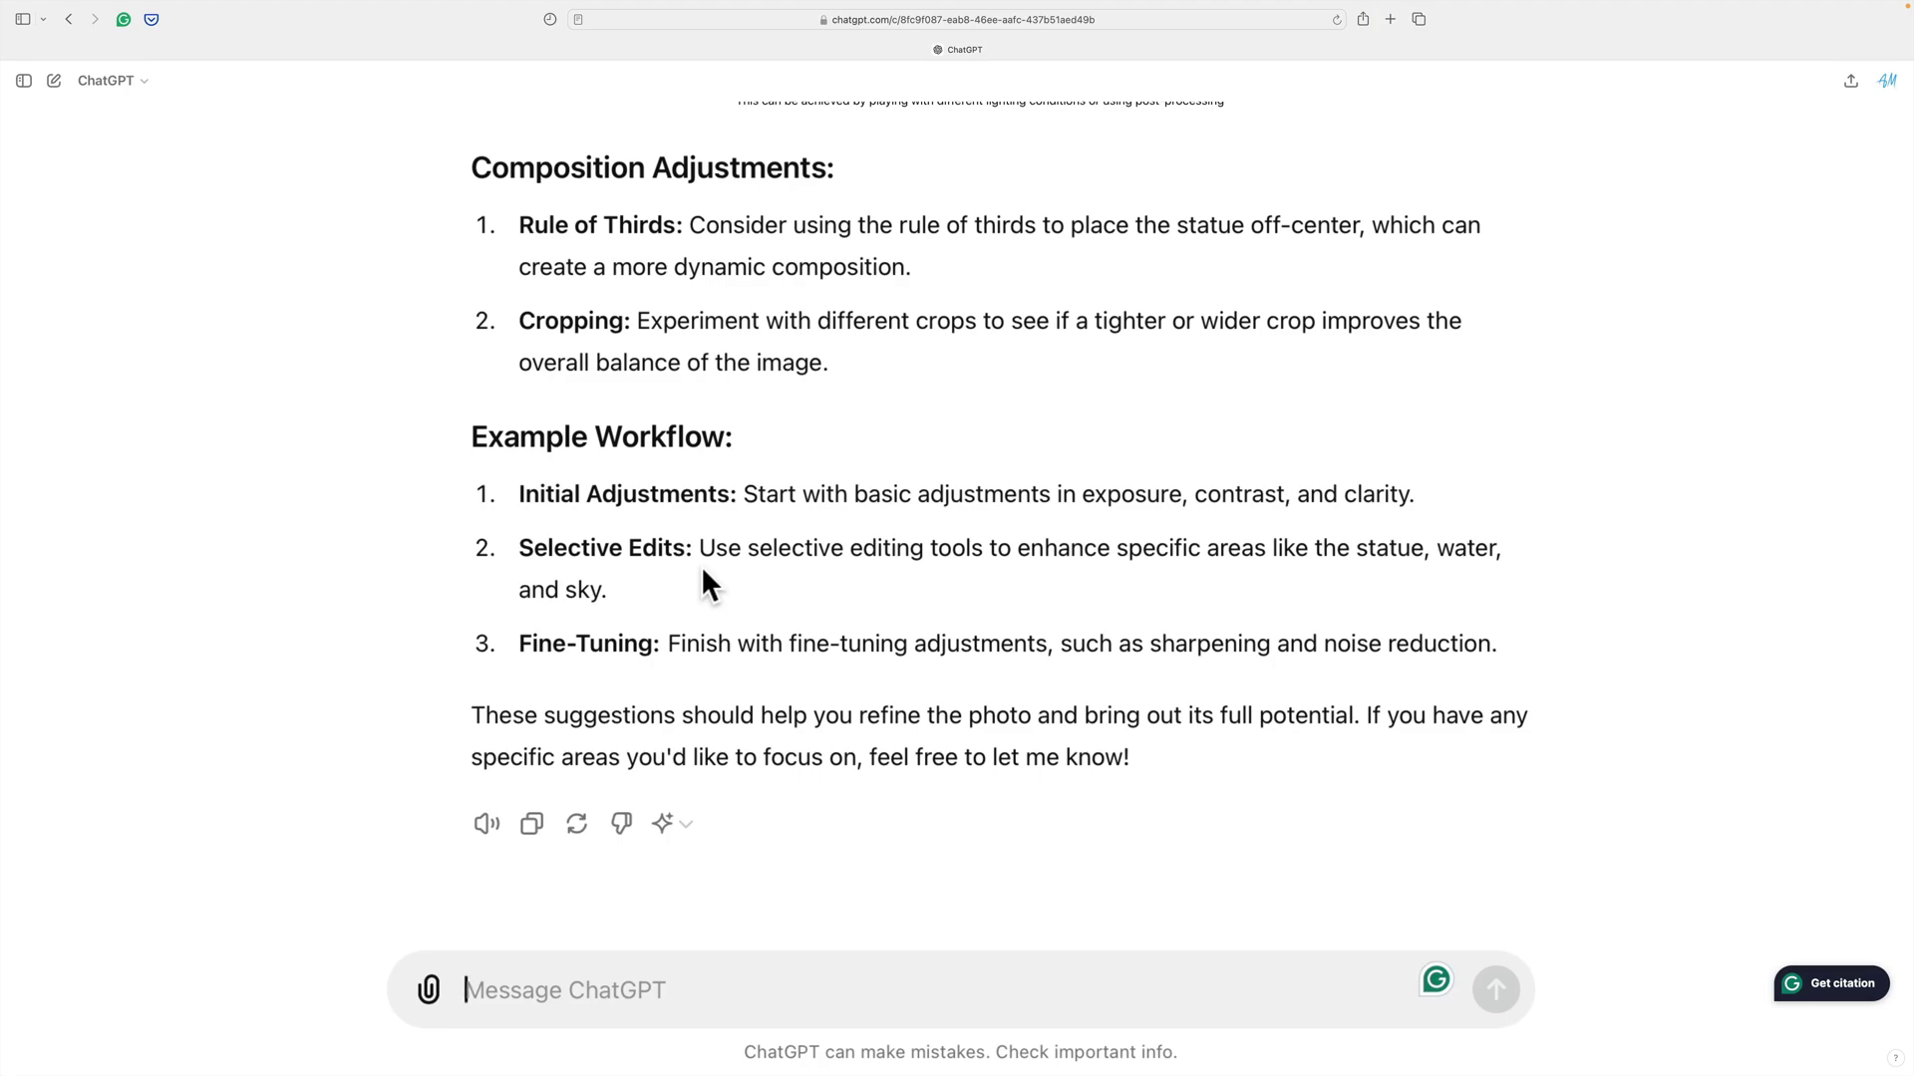
key(super+minus)
key(super+minus)
key(super+minus)
- Back in Lightroom, crop the photo tighter from the top with aspect locked, trimming sky and sides
key(super+Tab)
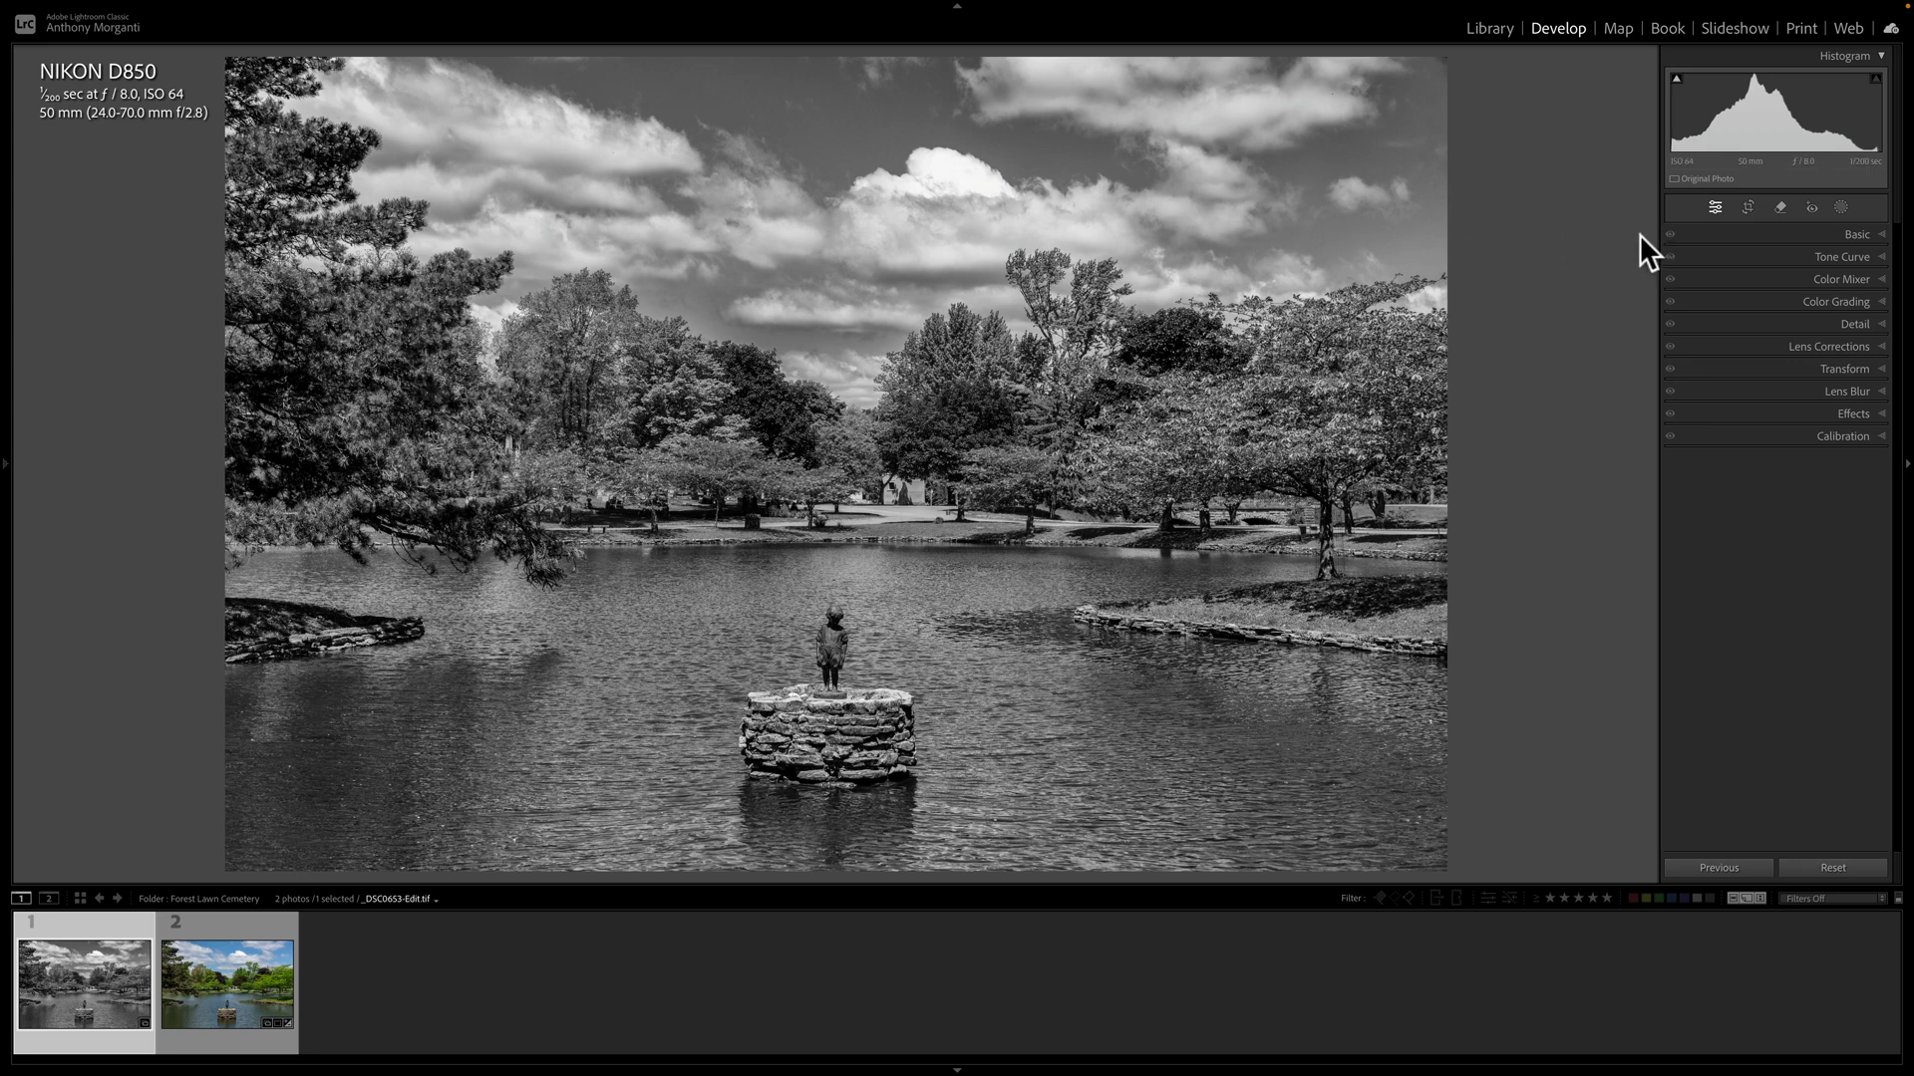
click(1748, 207)
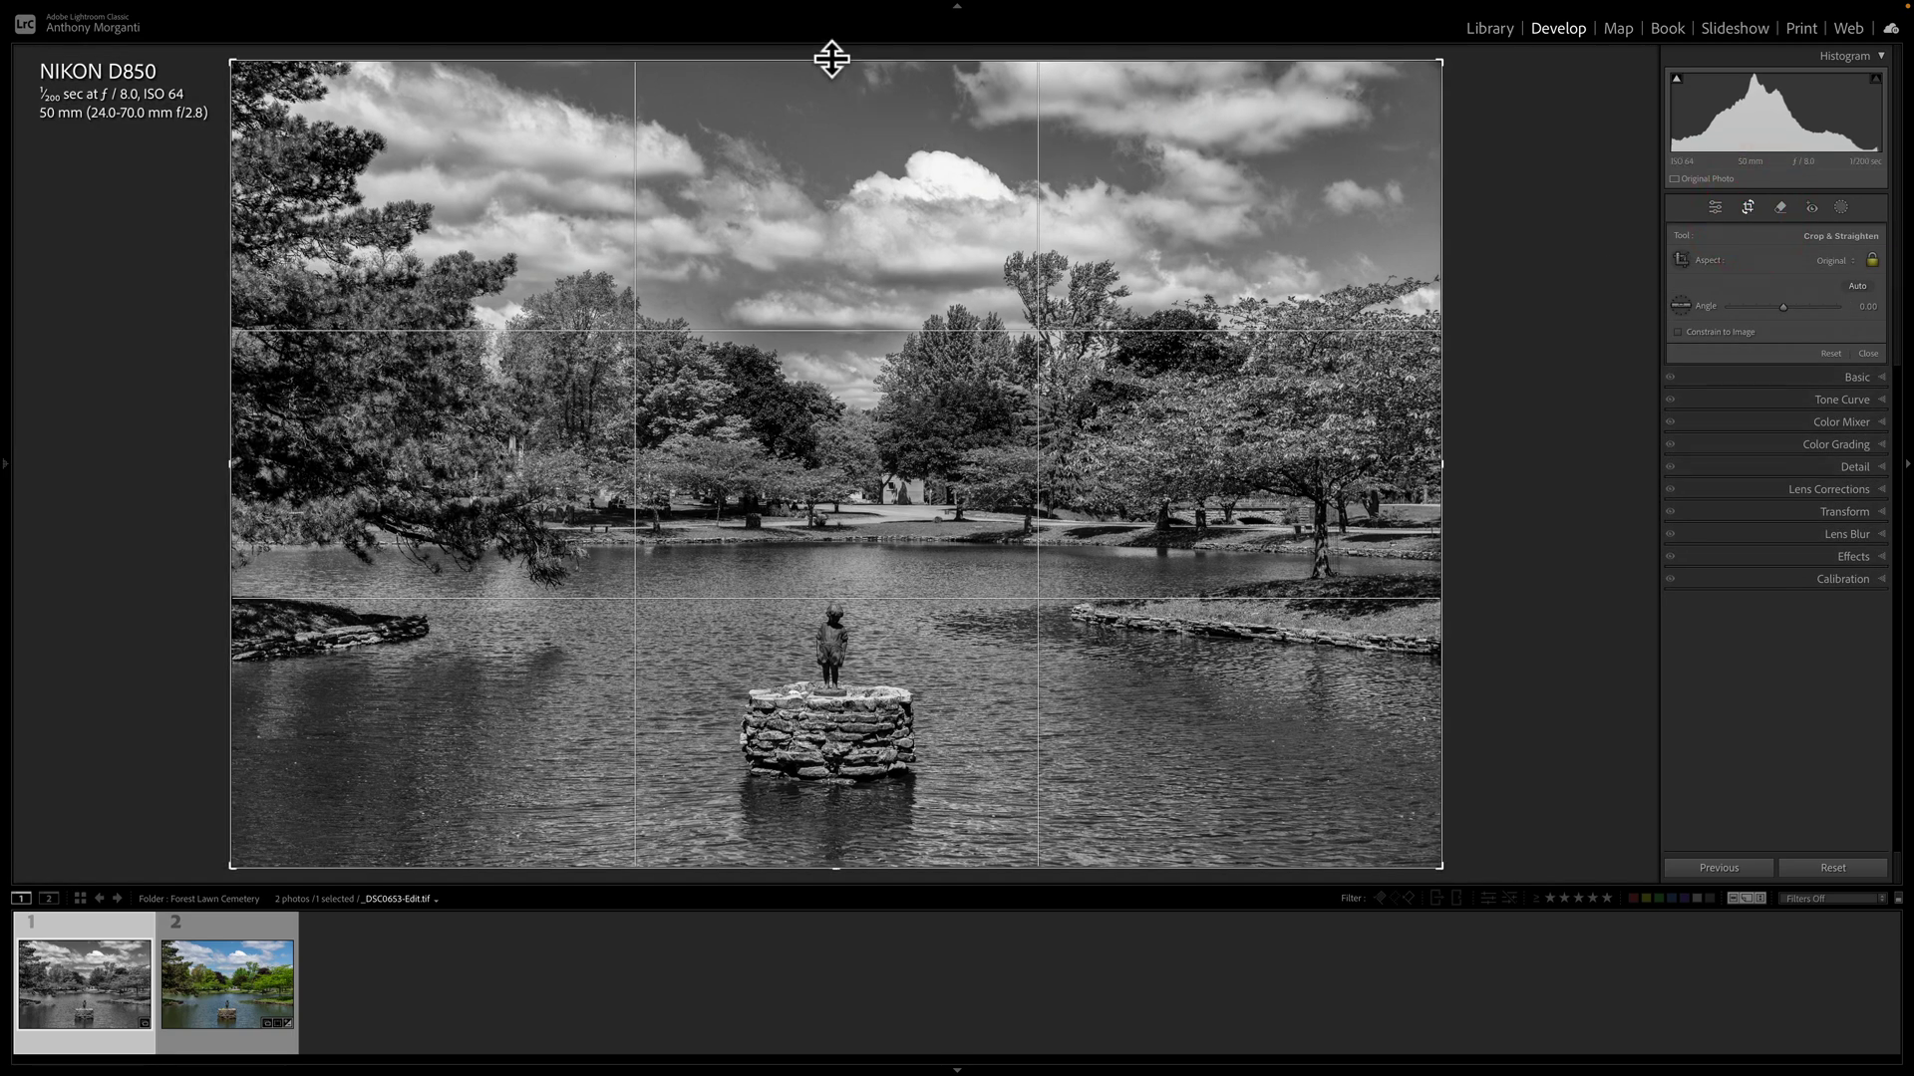
drag(831, 59, 828, 129)
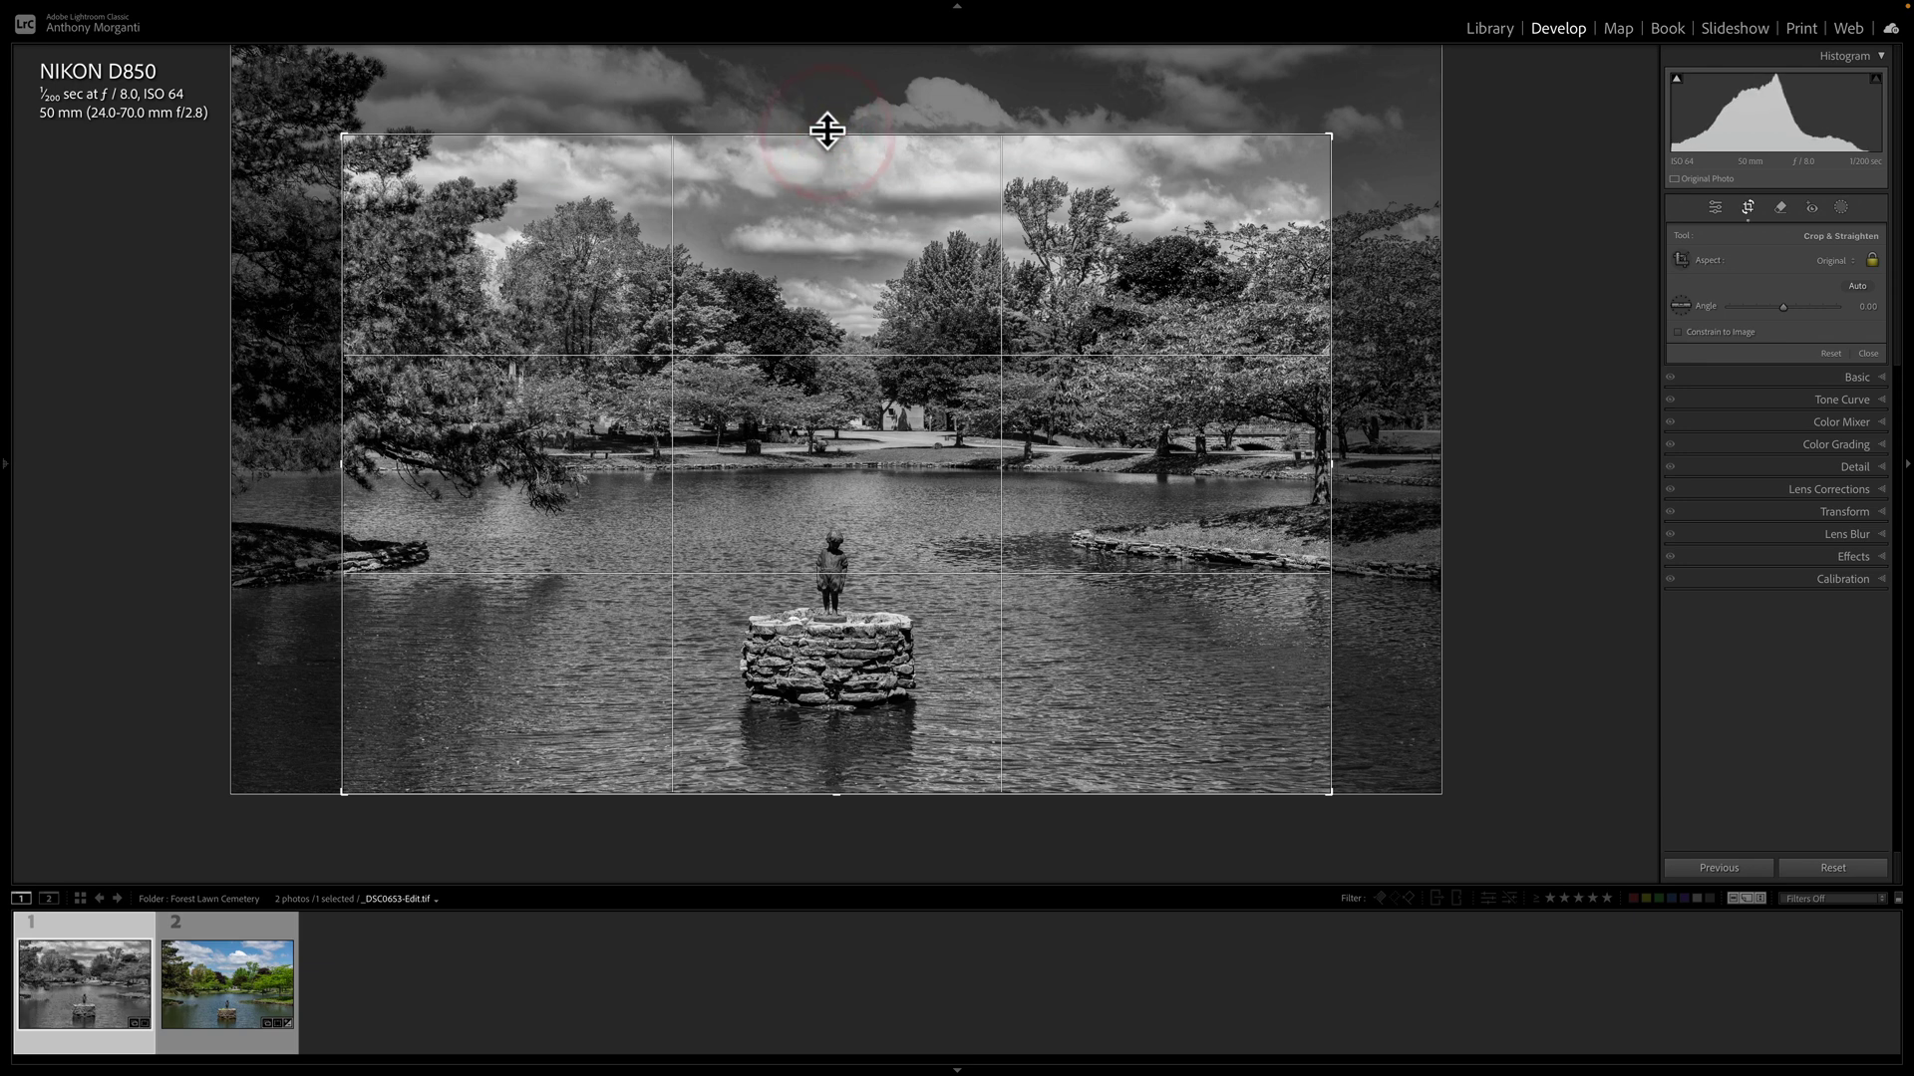
click(1748, 207)
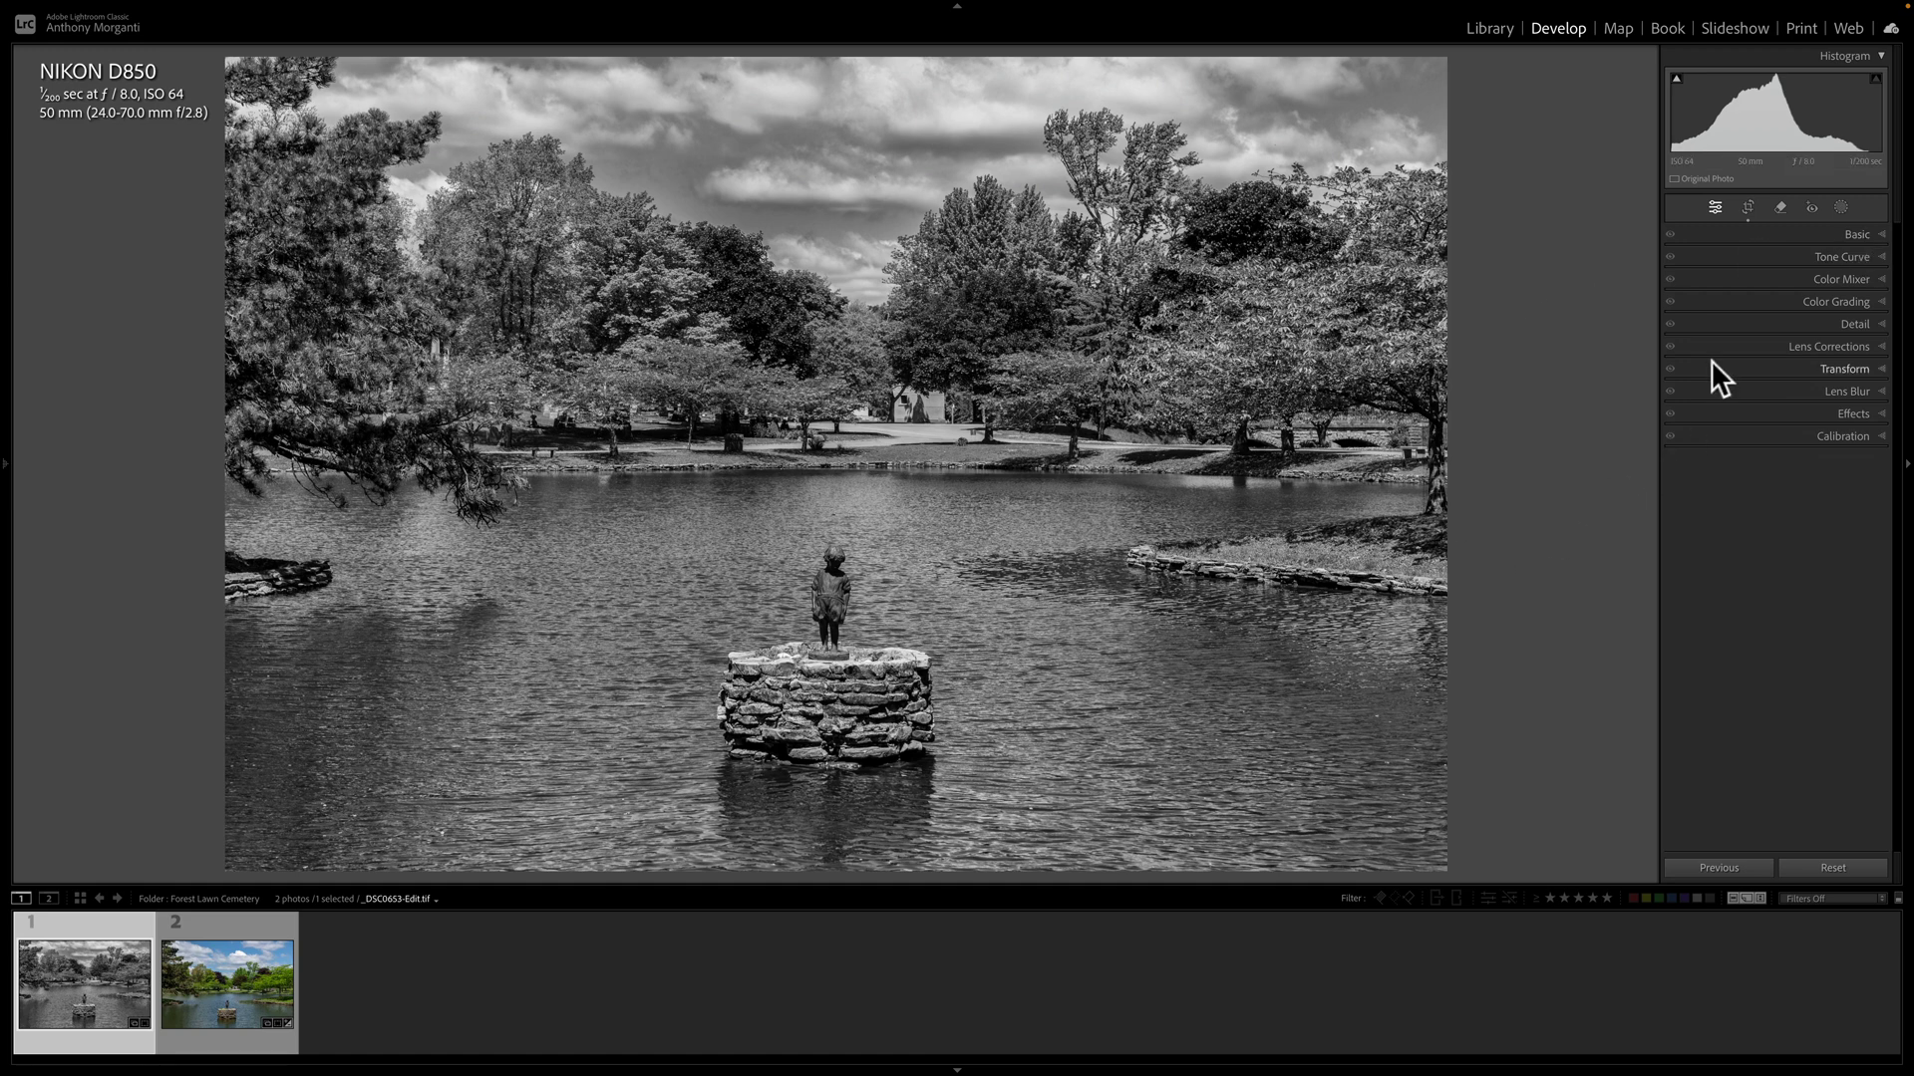
- Add a Select Subject mask on the statue with Texture 17, Clarity 15 and Exposure +0.30
click(1840, 207)
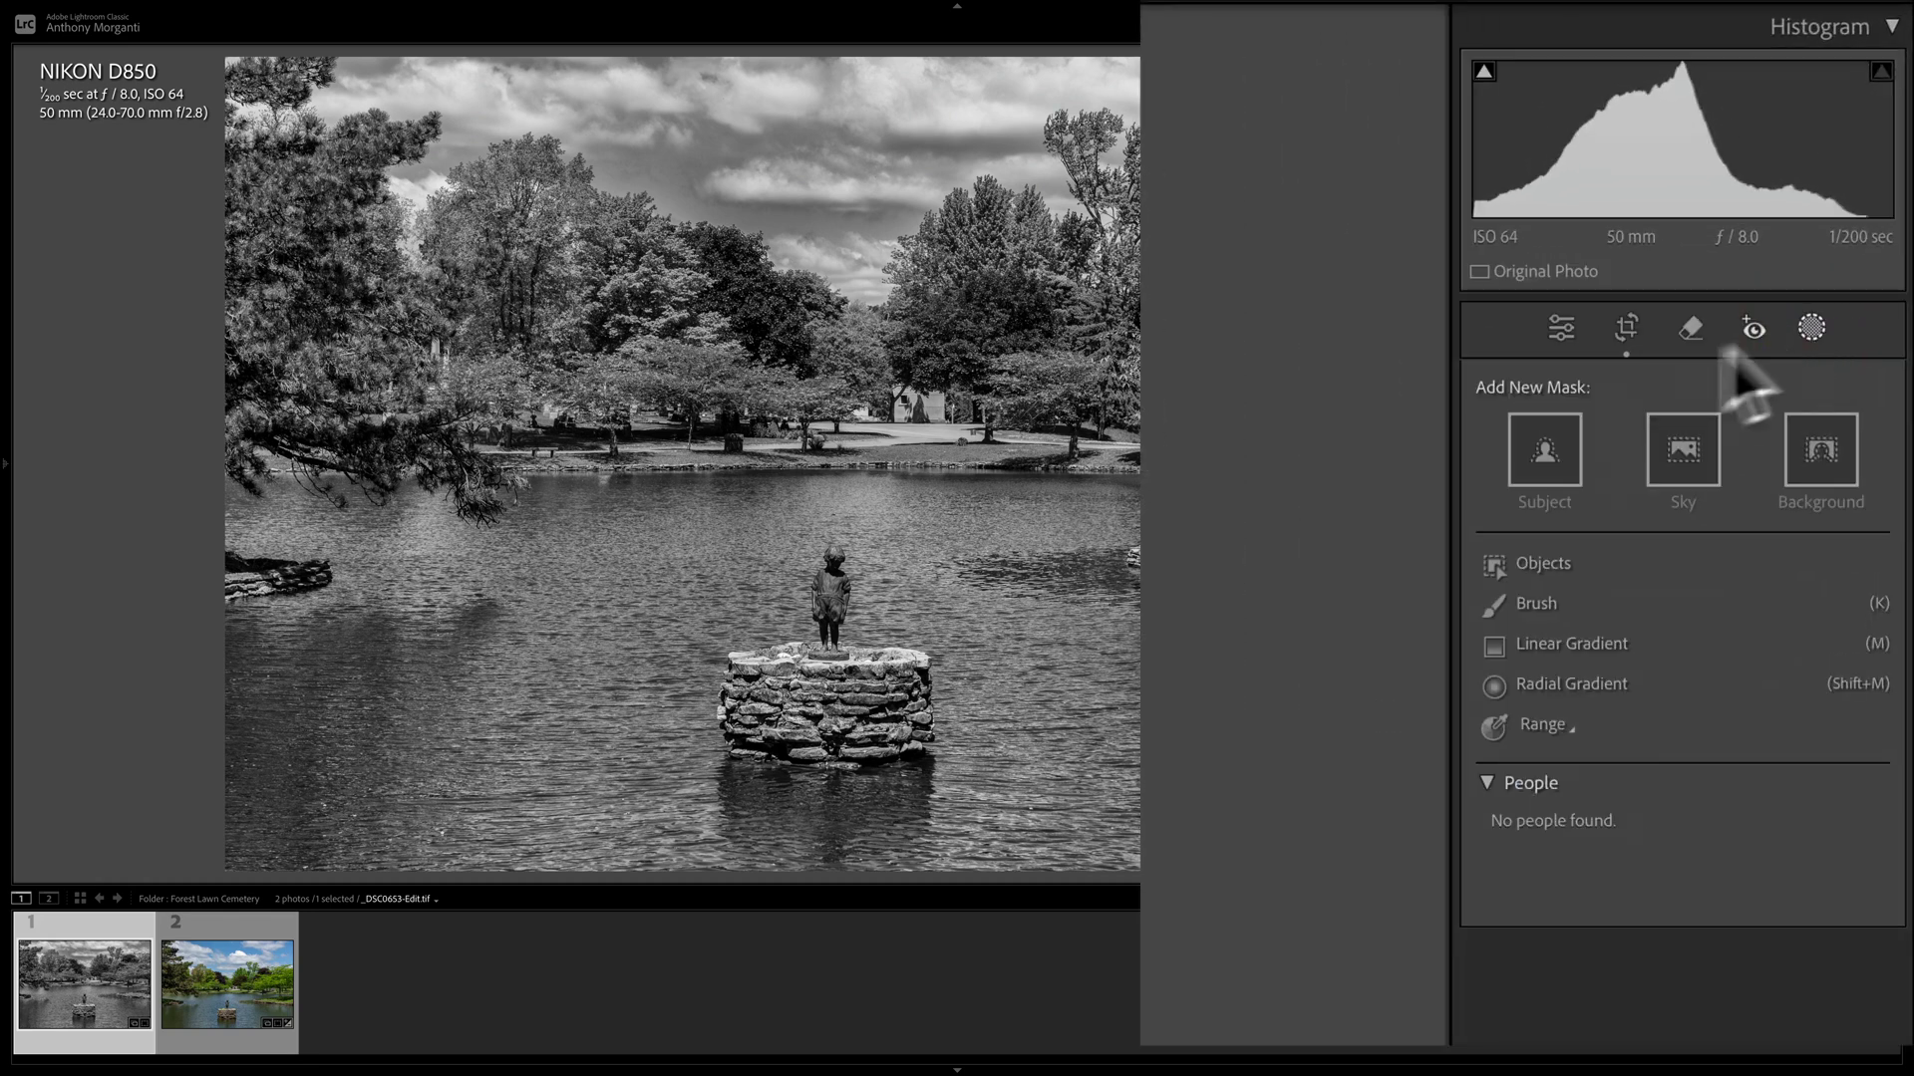
click(1541, 438)
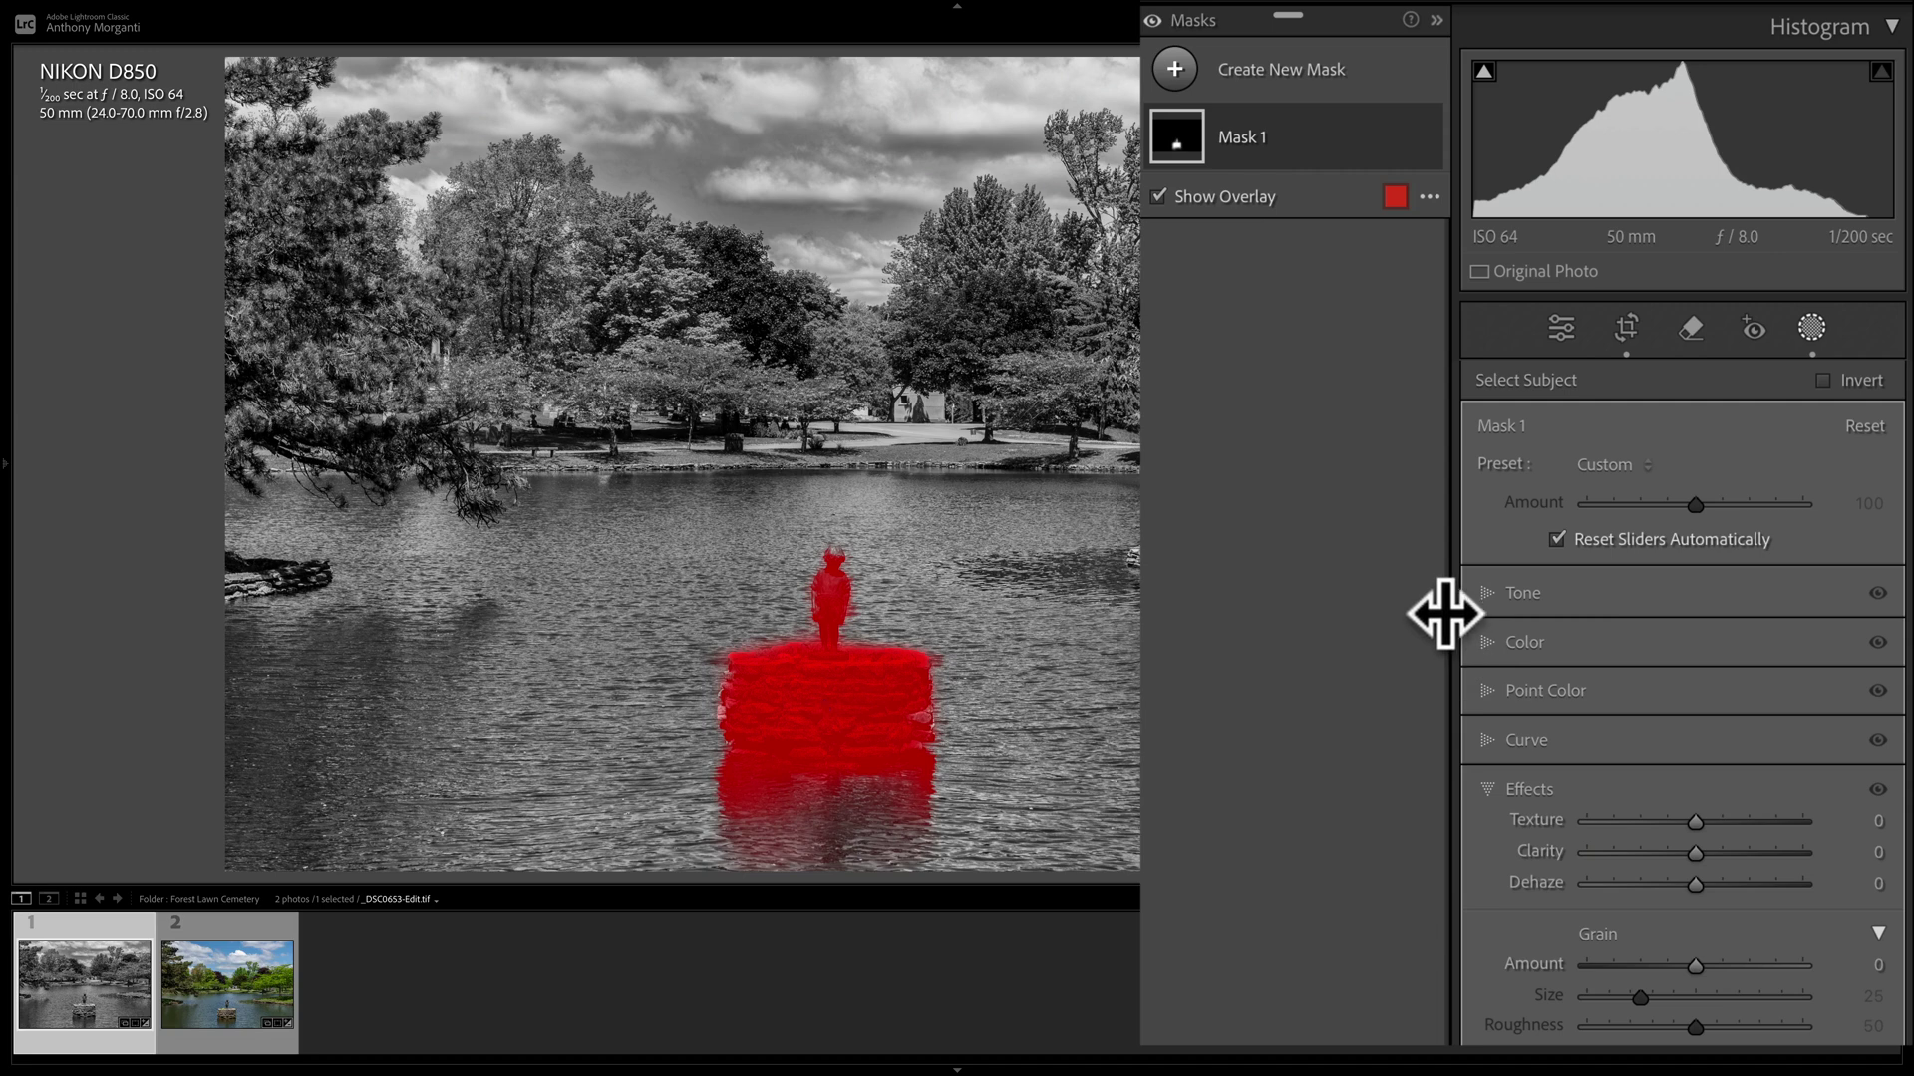
mouse_move(1688, 825)
mouse_down()
mouse_move(1711, 825)
mouse_move(1702, 851)
mouse_up()
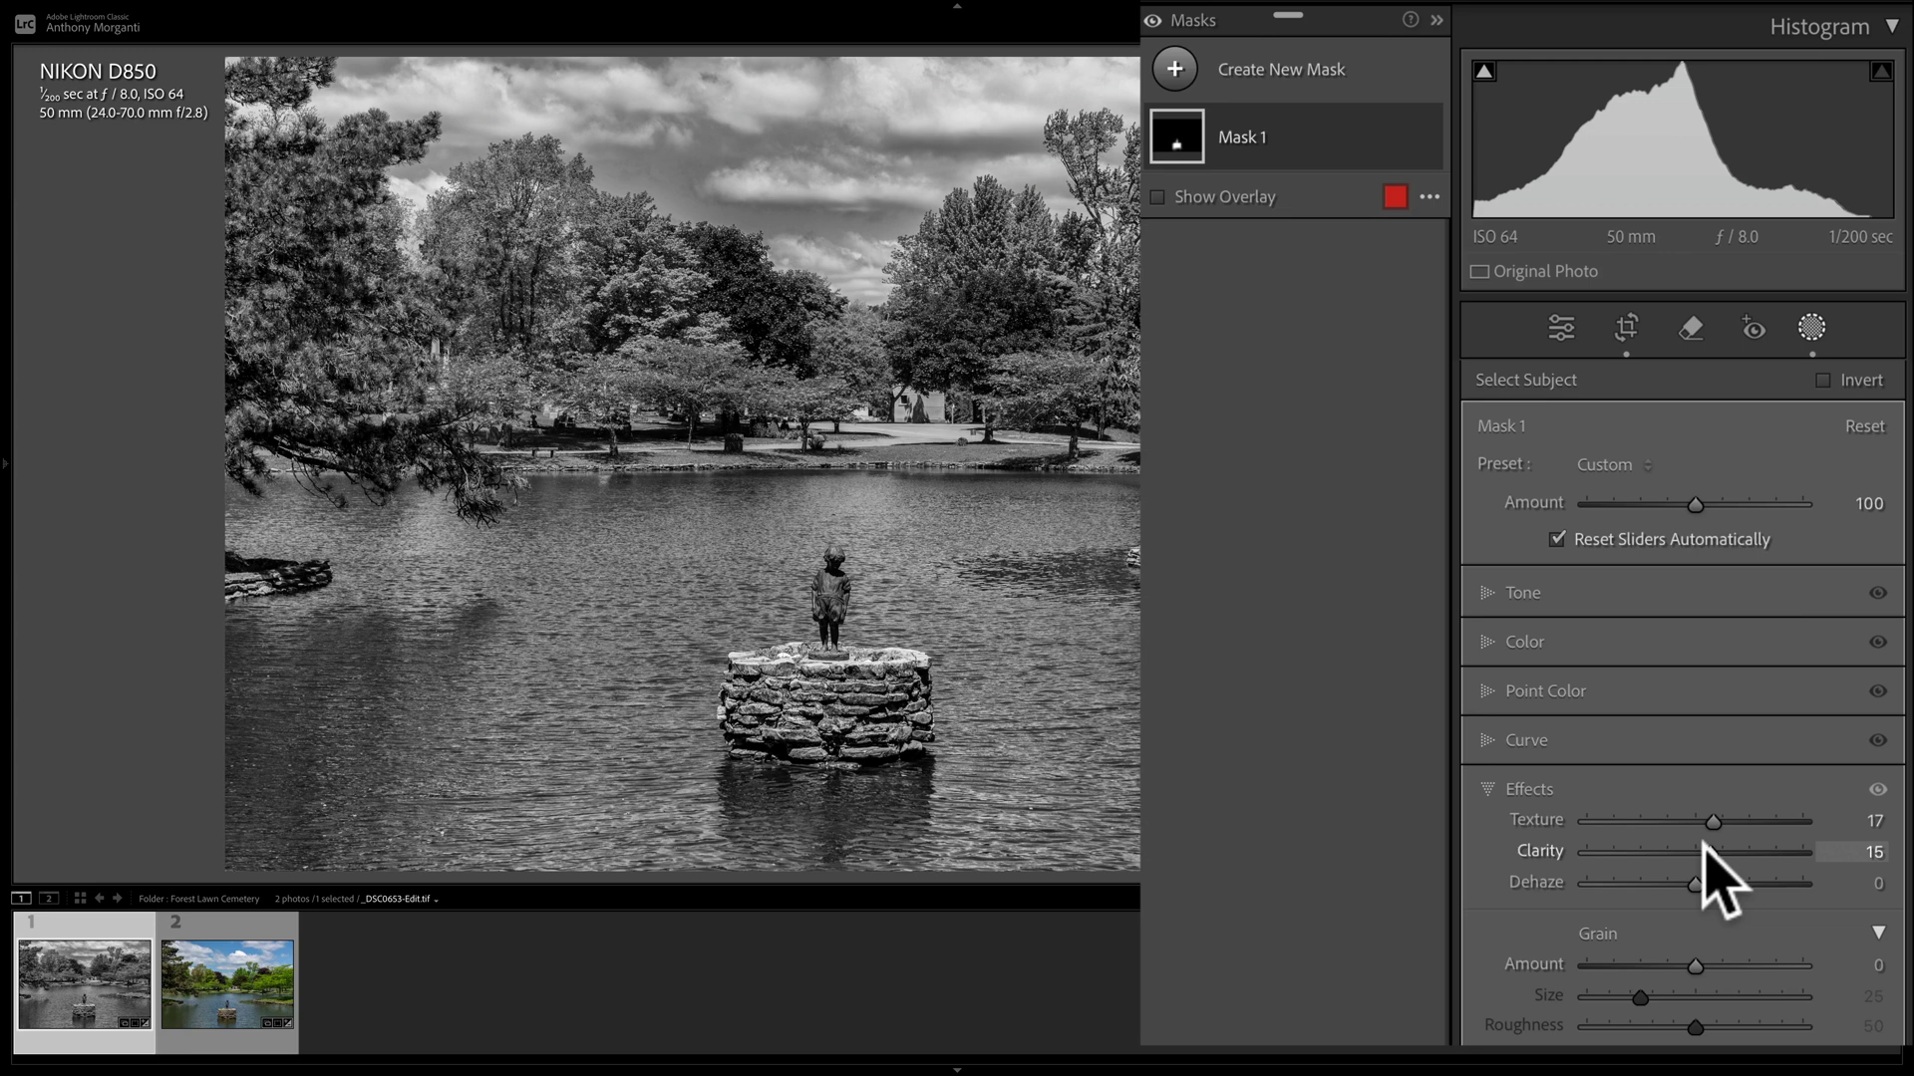
click(1495, 597)
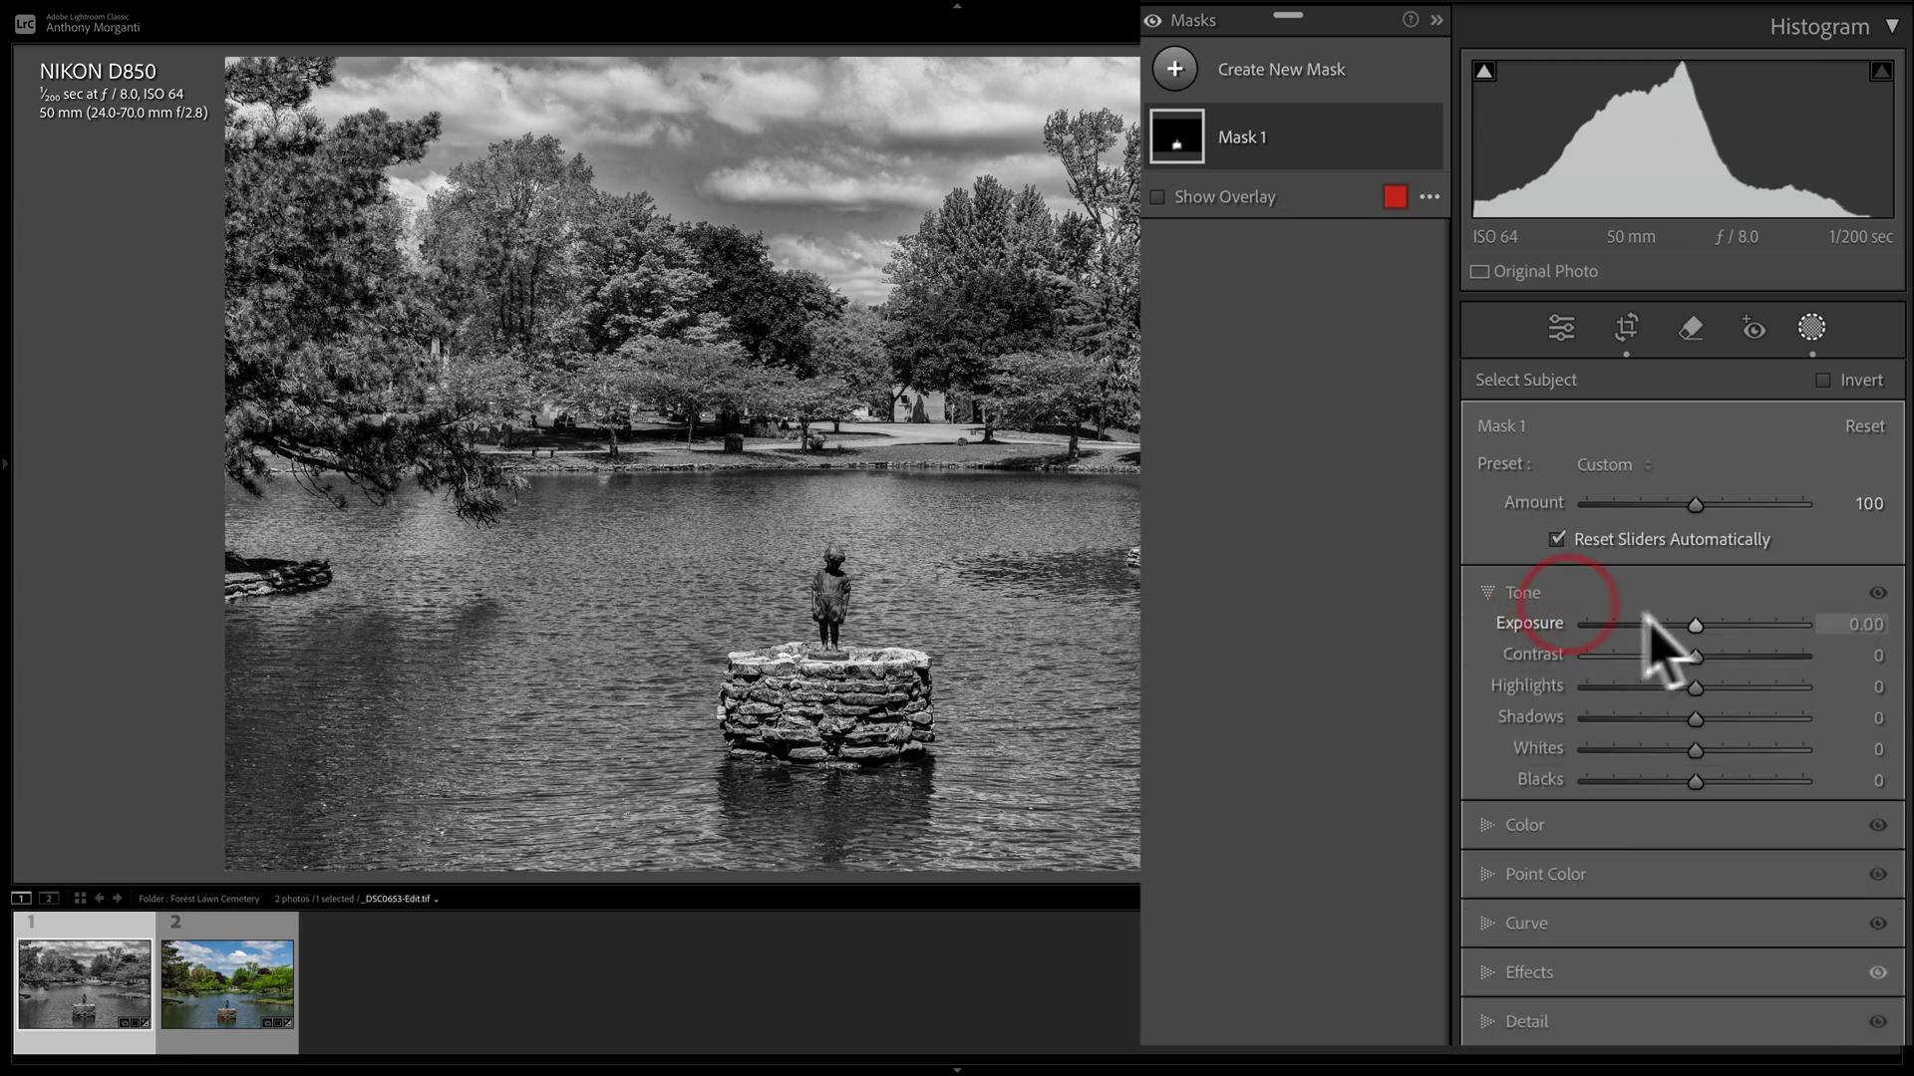
drag(1691, 620, 1699, 623)
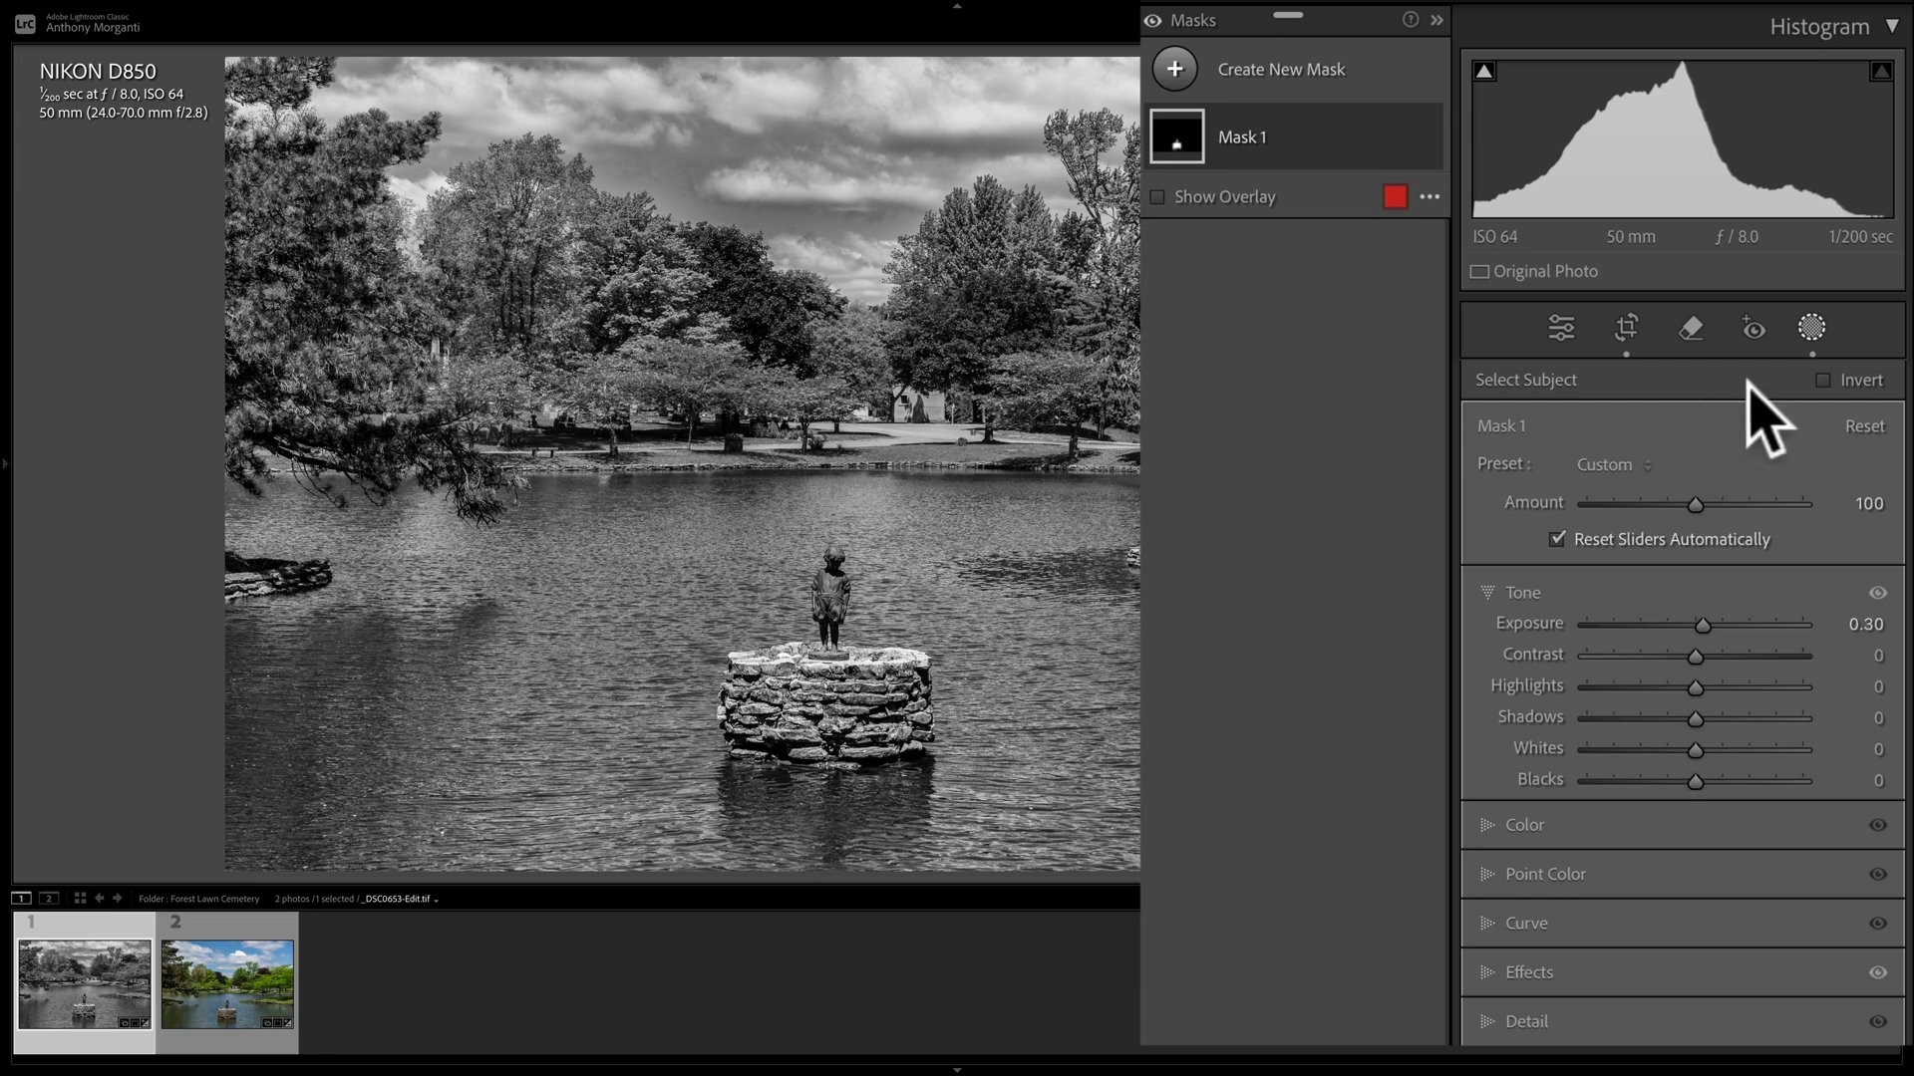
- Draw a radial gradient mask around the statue and raise its exposure to brighten it
click(1176, 70)
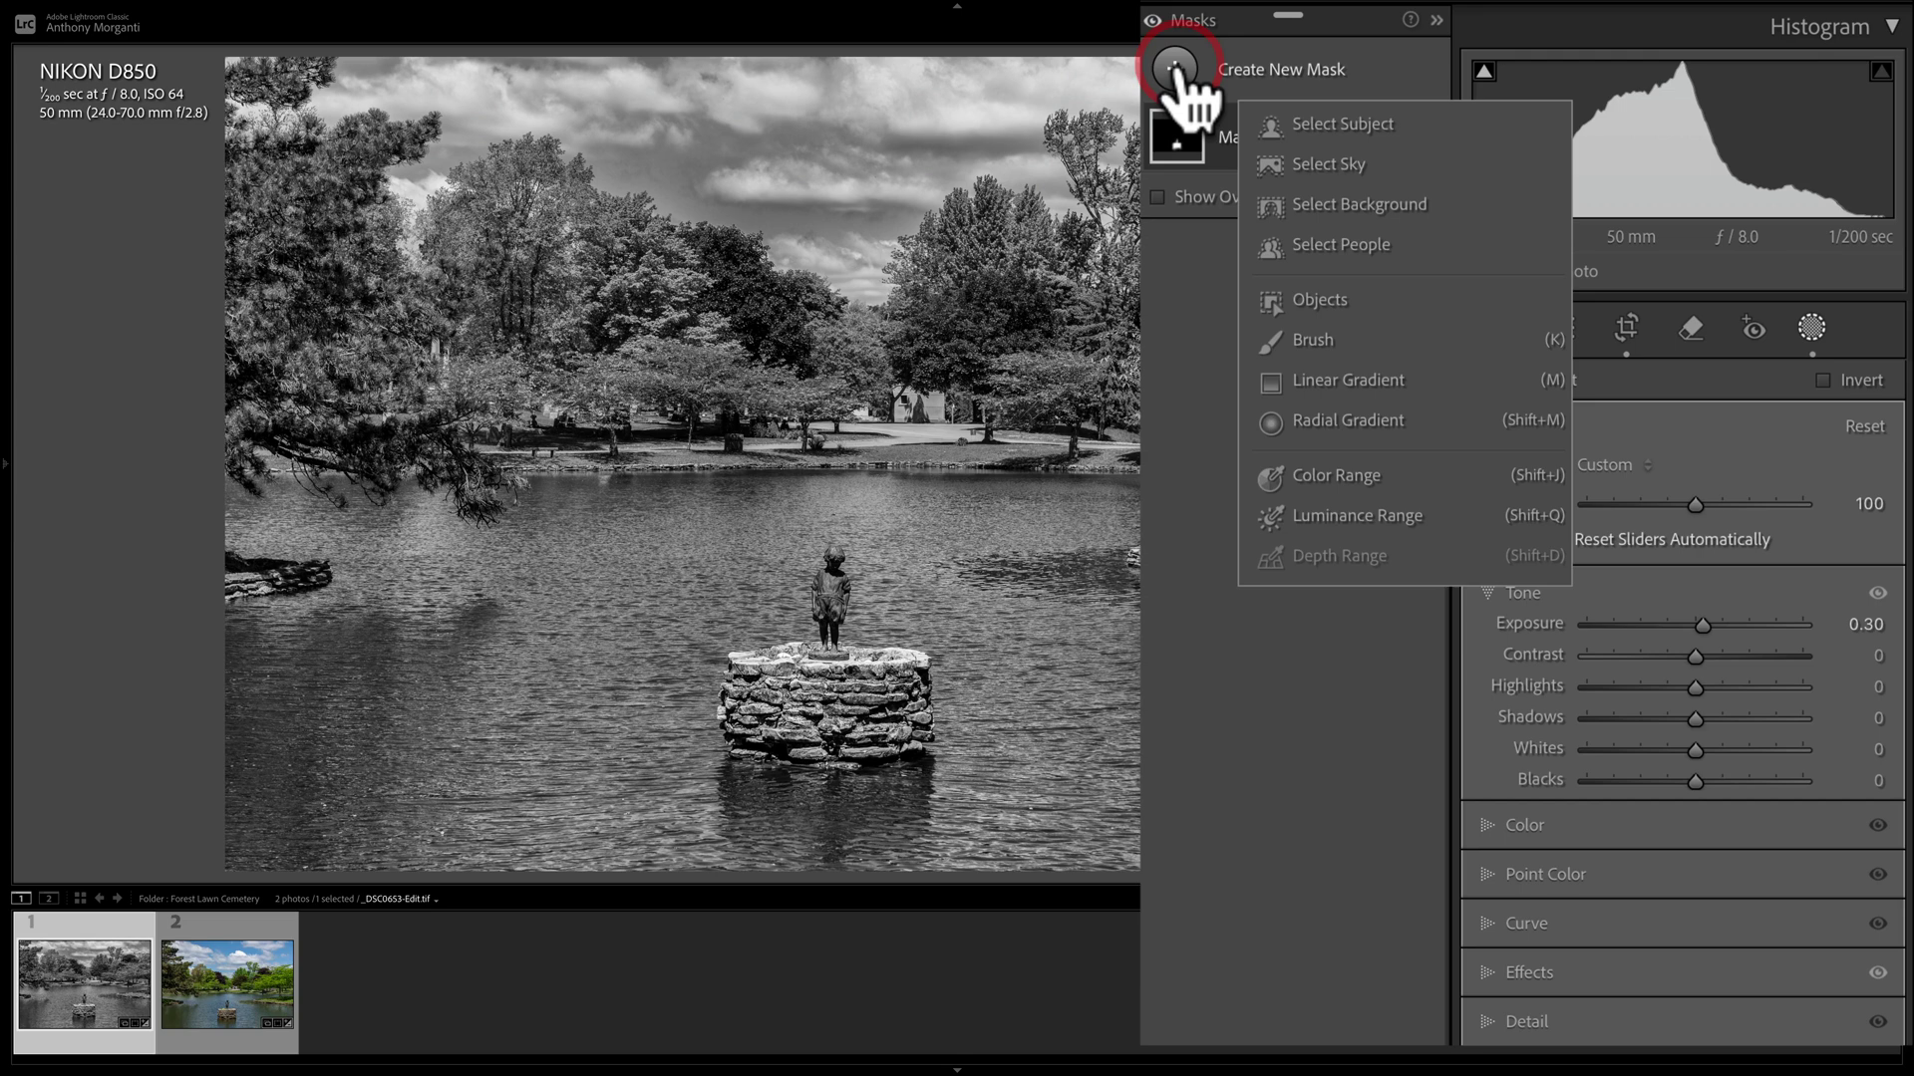
click(1336, 426)
drag(805, 666, 1101, 833)
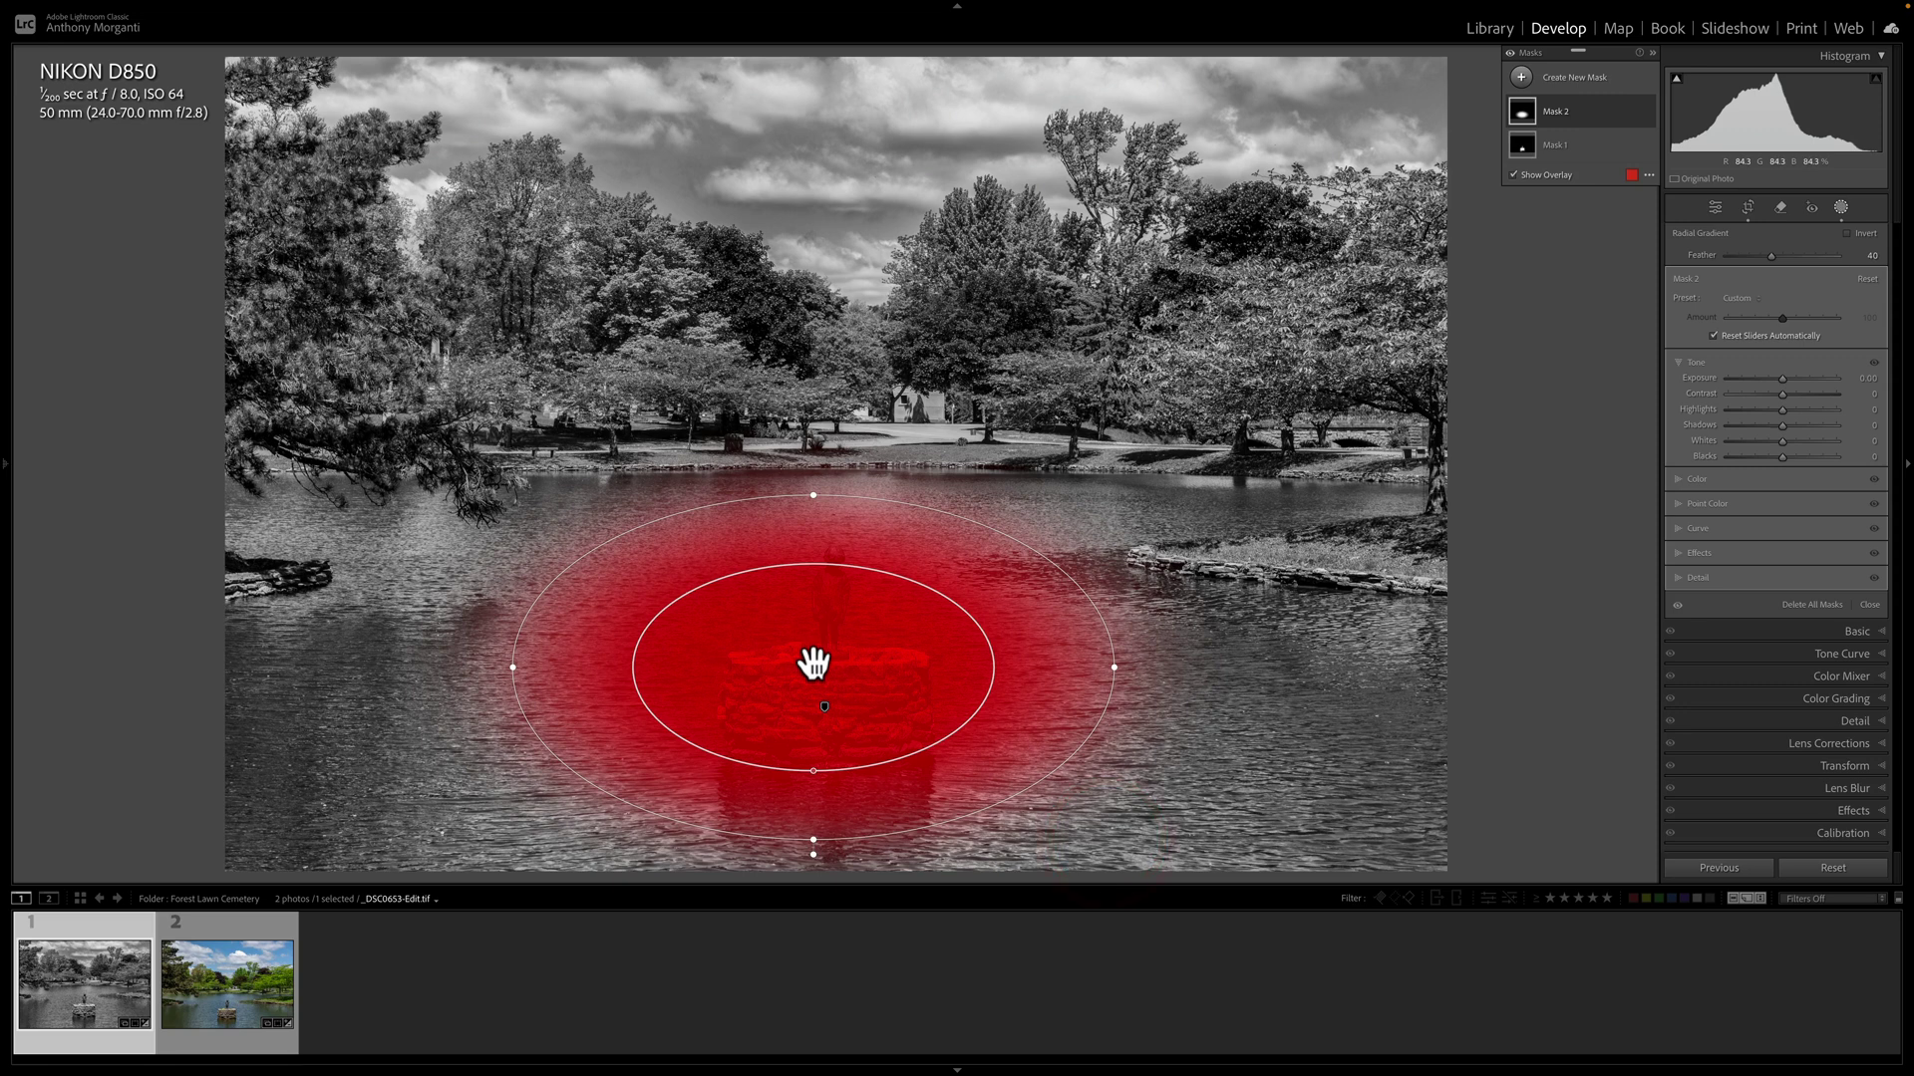
drag(811, 662, 835, 668)
drag(832, 495, 833, 445)
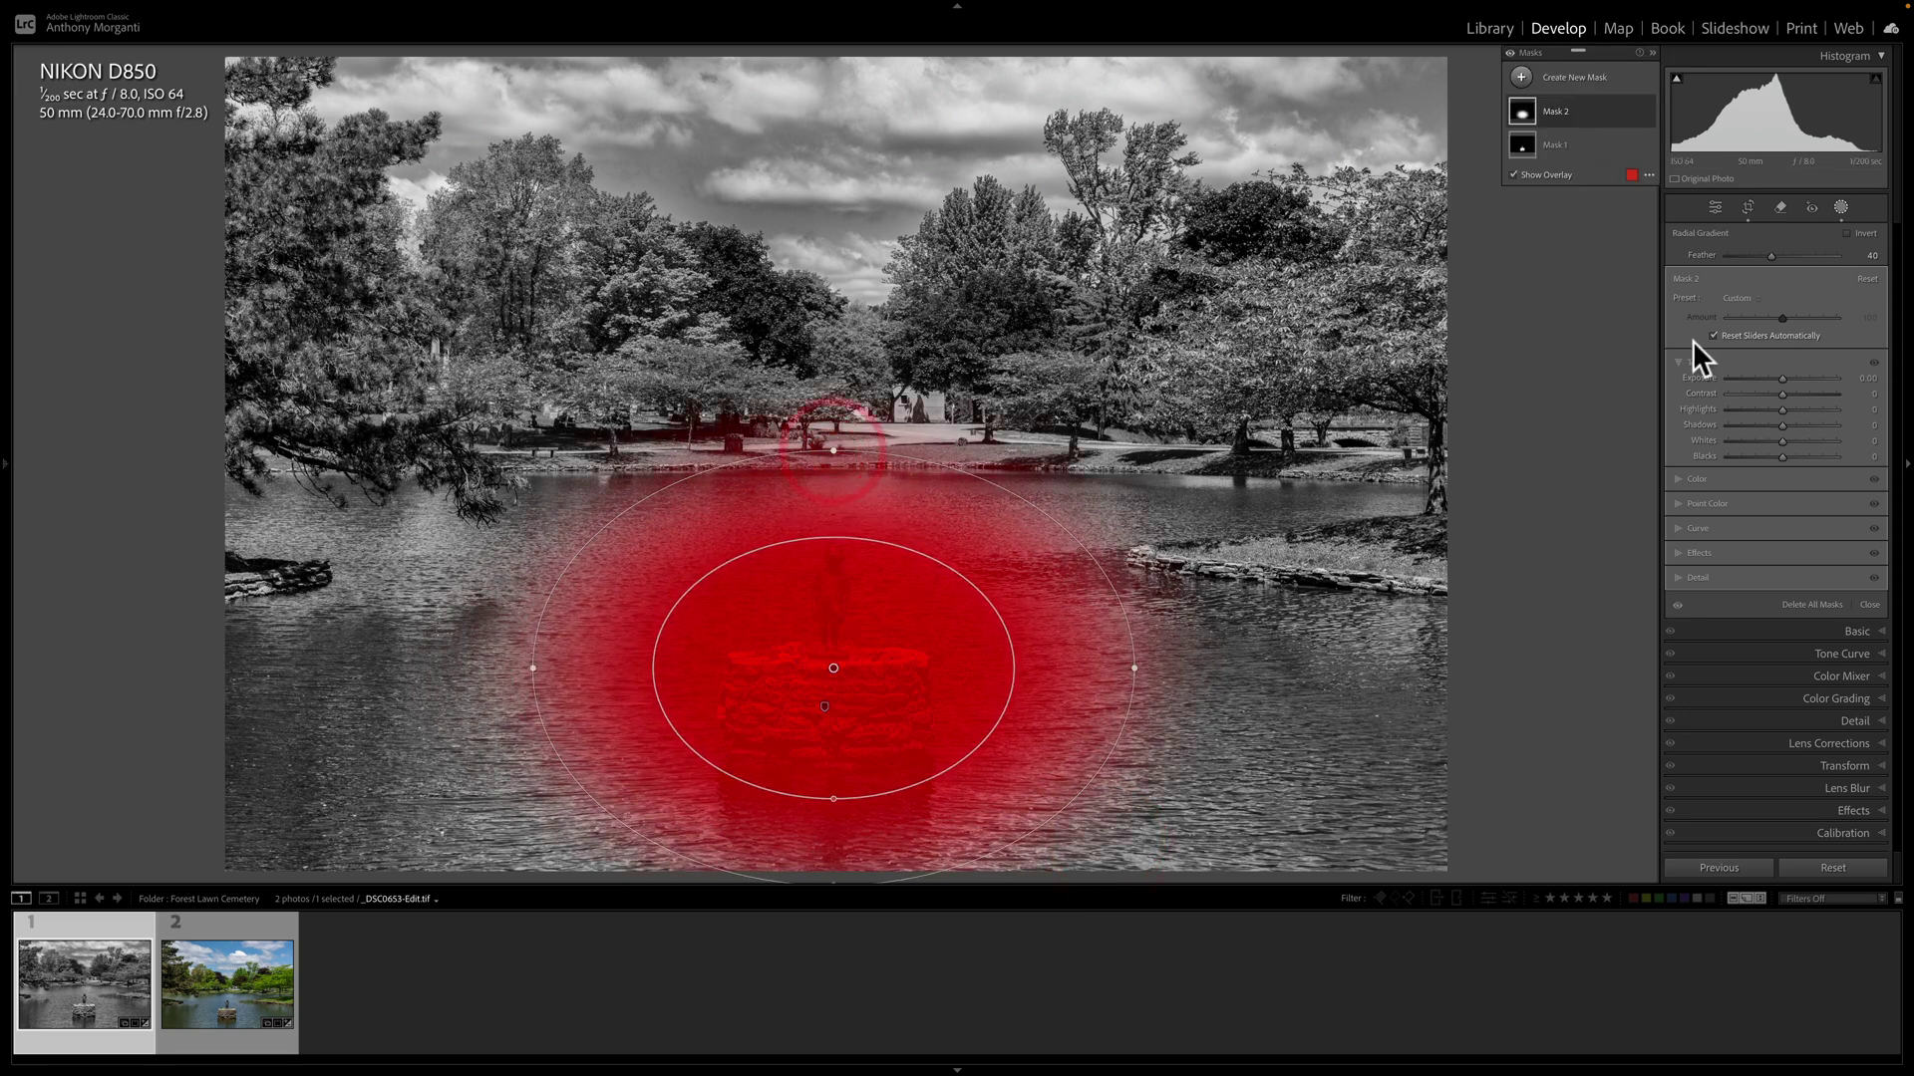
drag(1694, 665, 1707, 668)
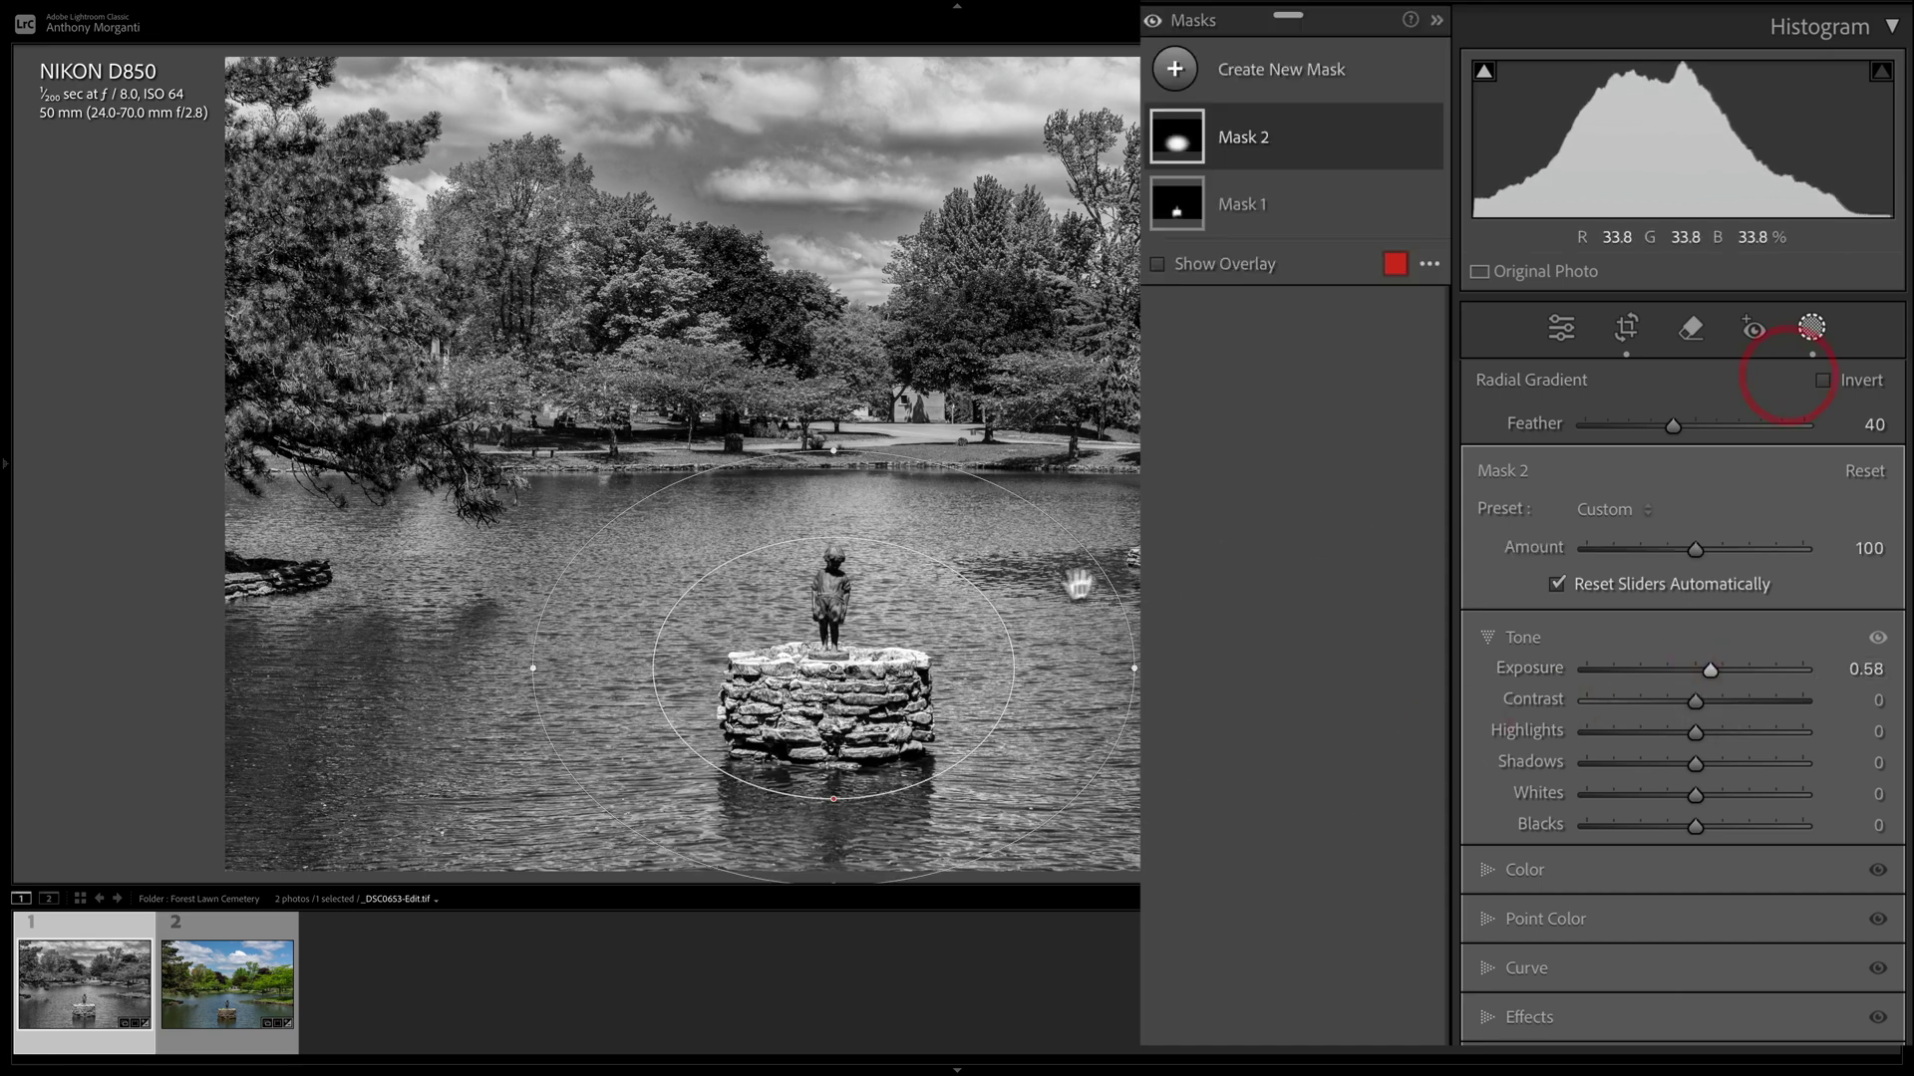
- Duplicate the radial mask as an inverted mask and darken the surroundings to Exposure −0.76
click(1395, 136)
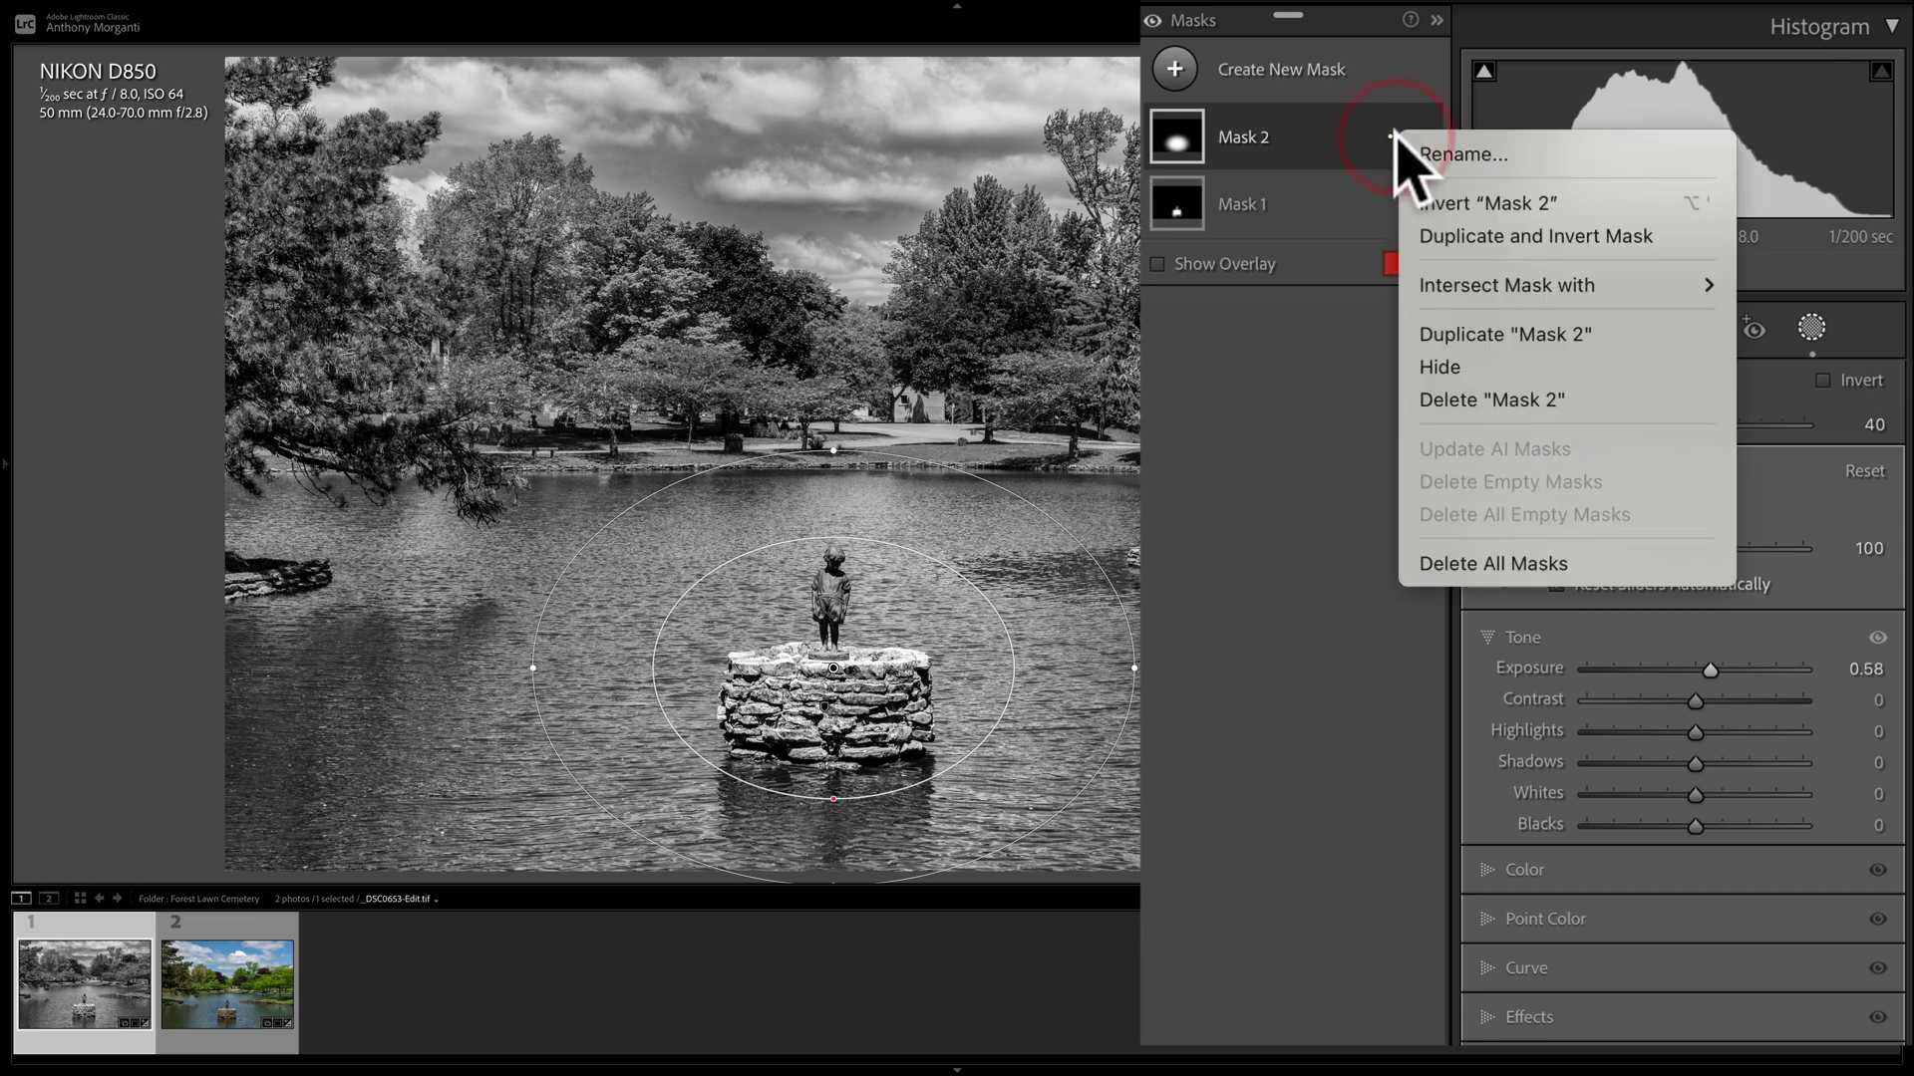
click(1431, 235)
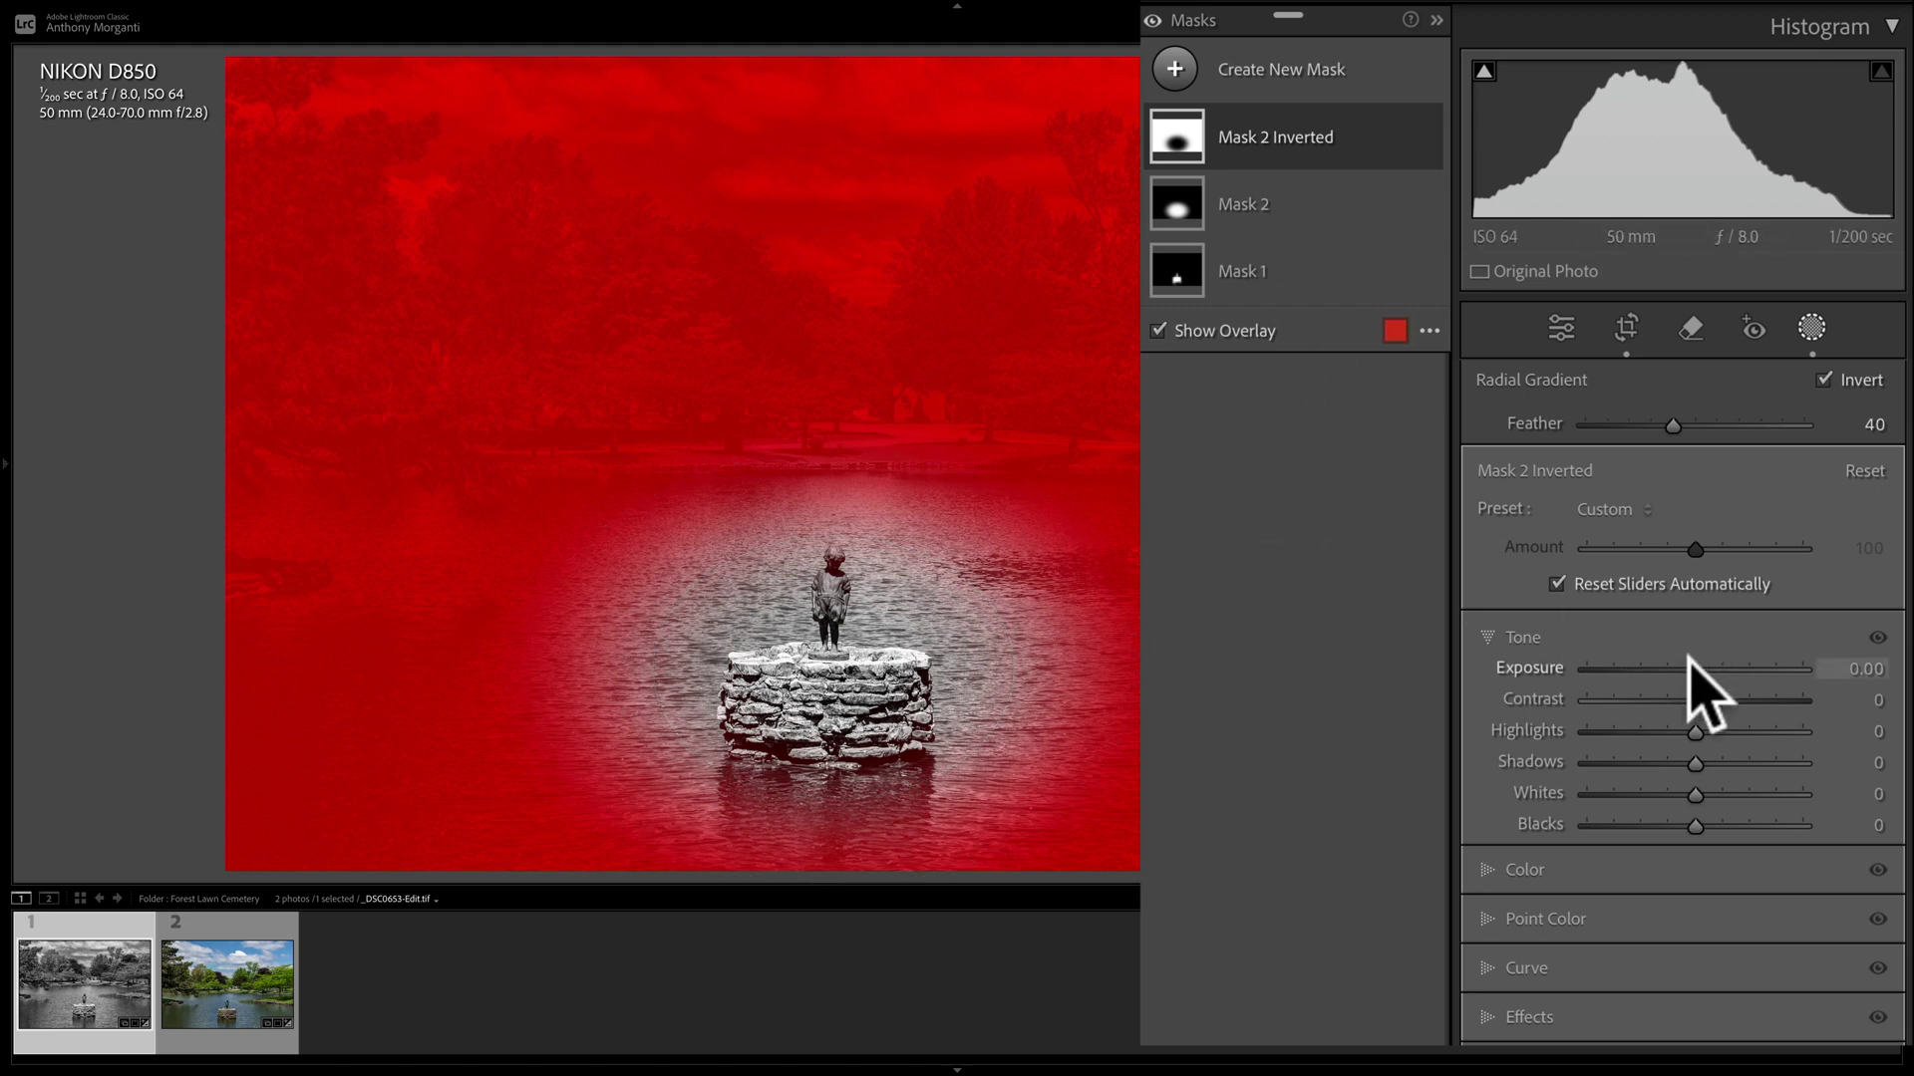
drag(1692, 662, 1684, 665)
drag(1703, 595, 1697, 589)
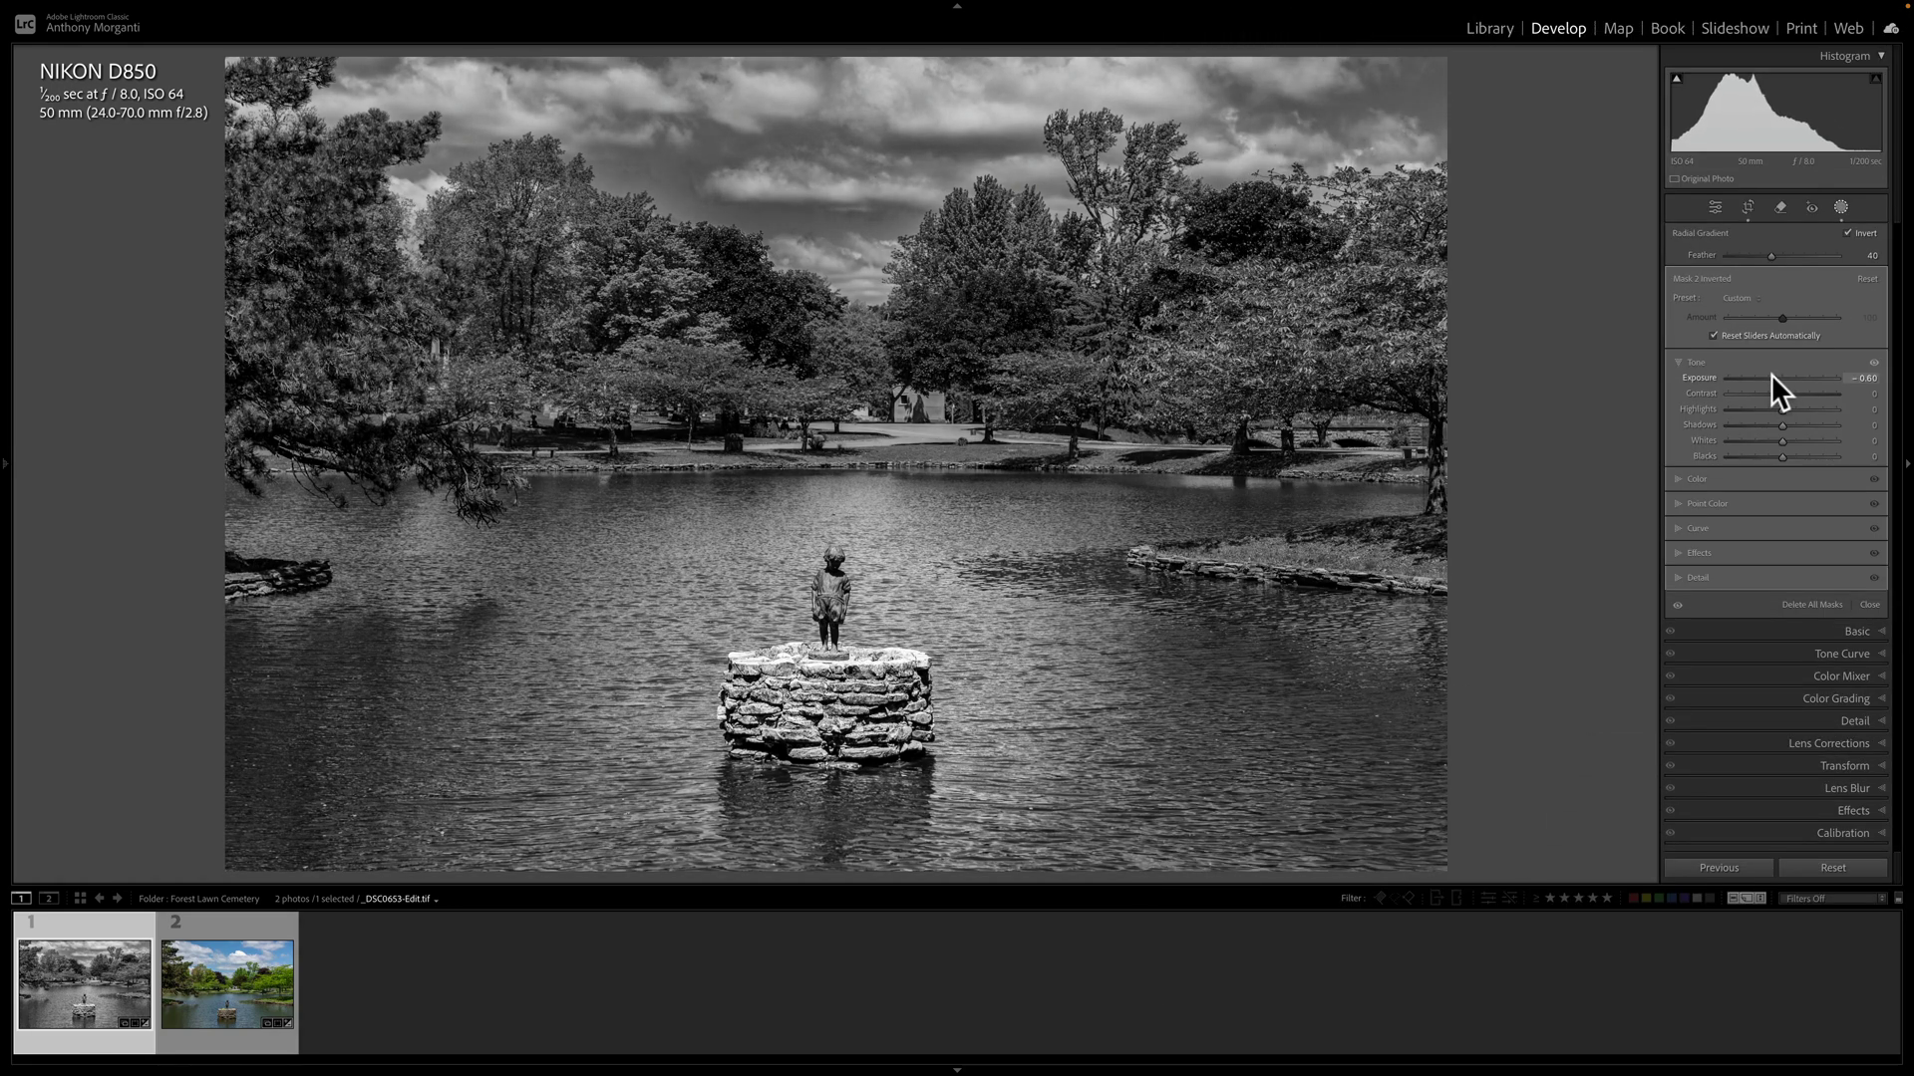
drag(1770, 373, 1769, 374)
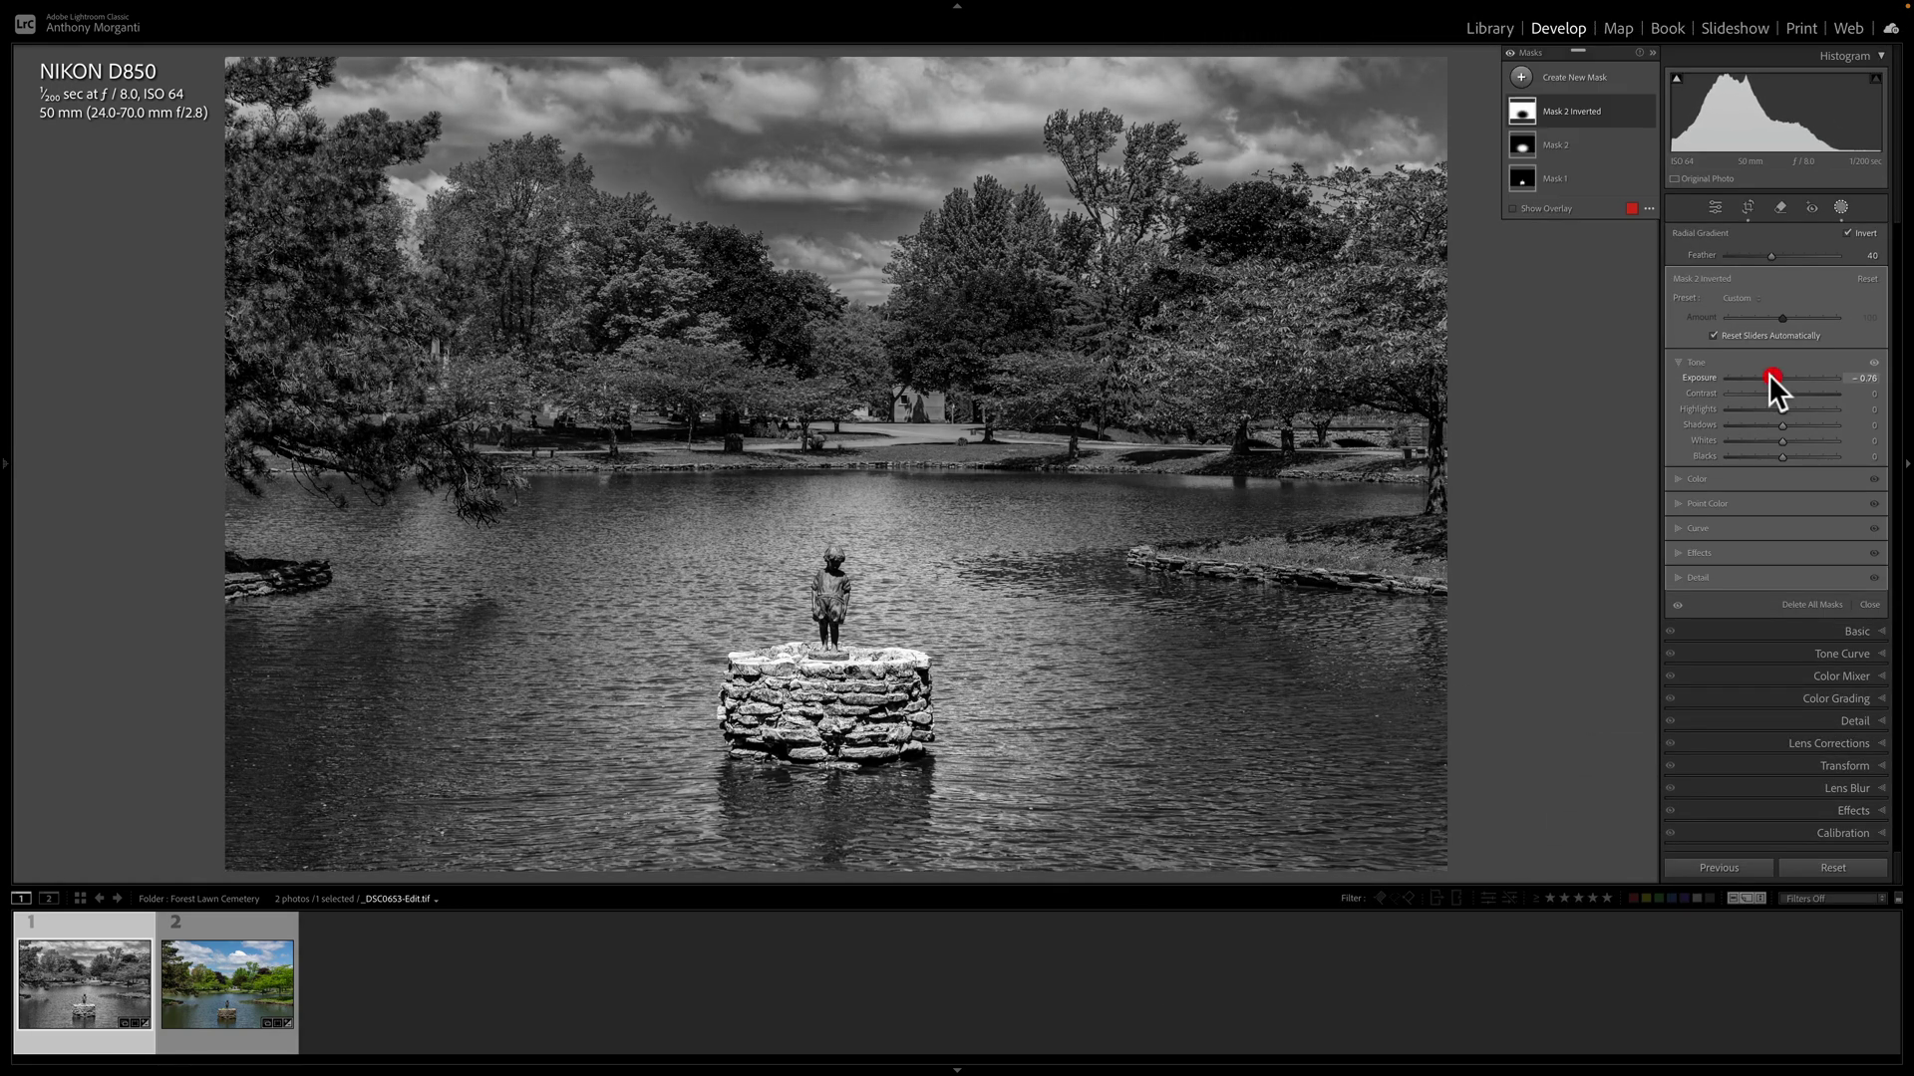
- Add a Highlight Priority post-crop vignette at Amount −10 to darken the edges
click(1840, 205)
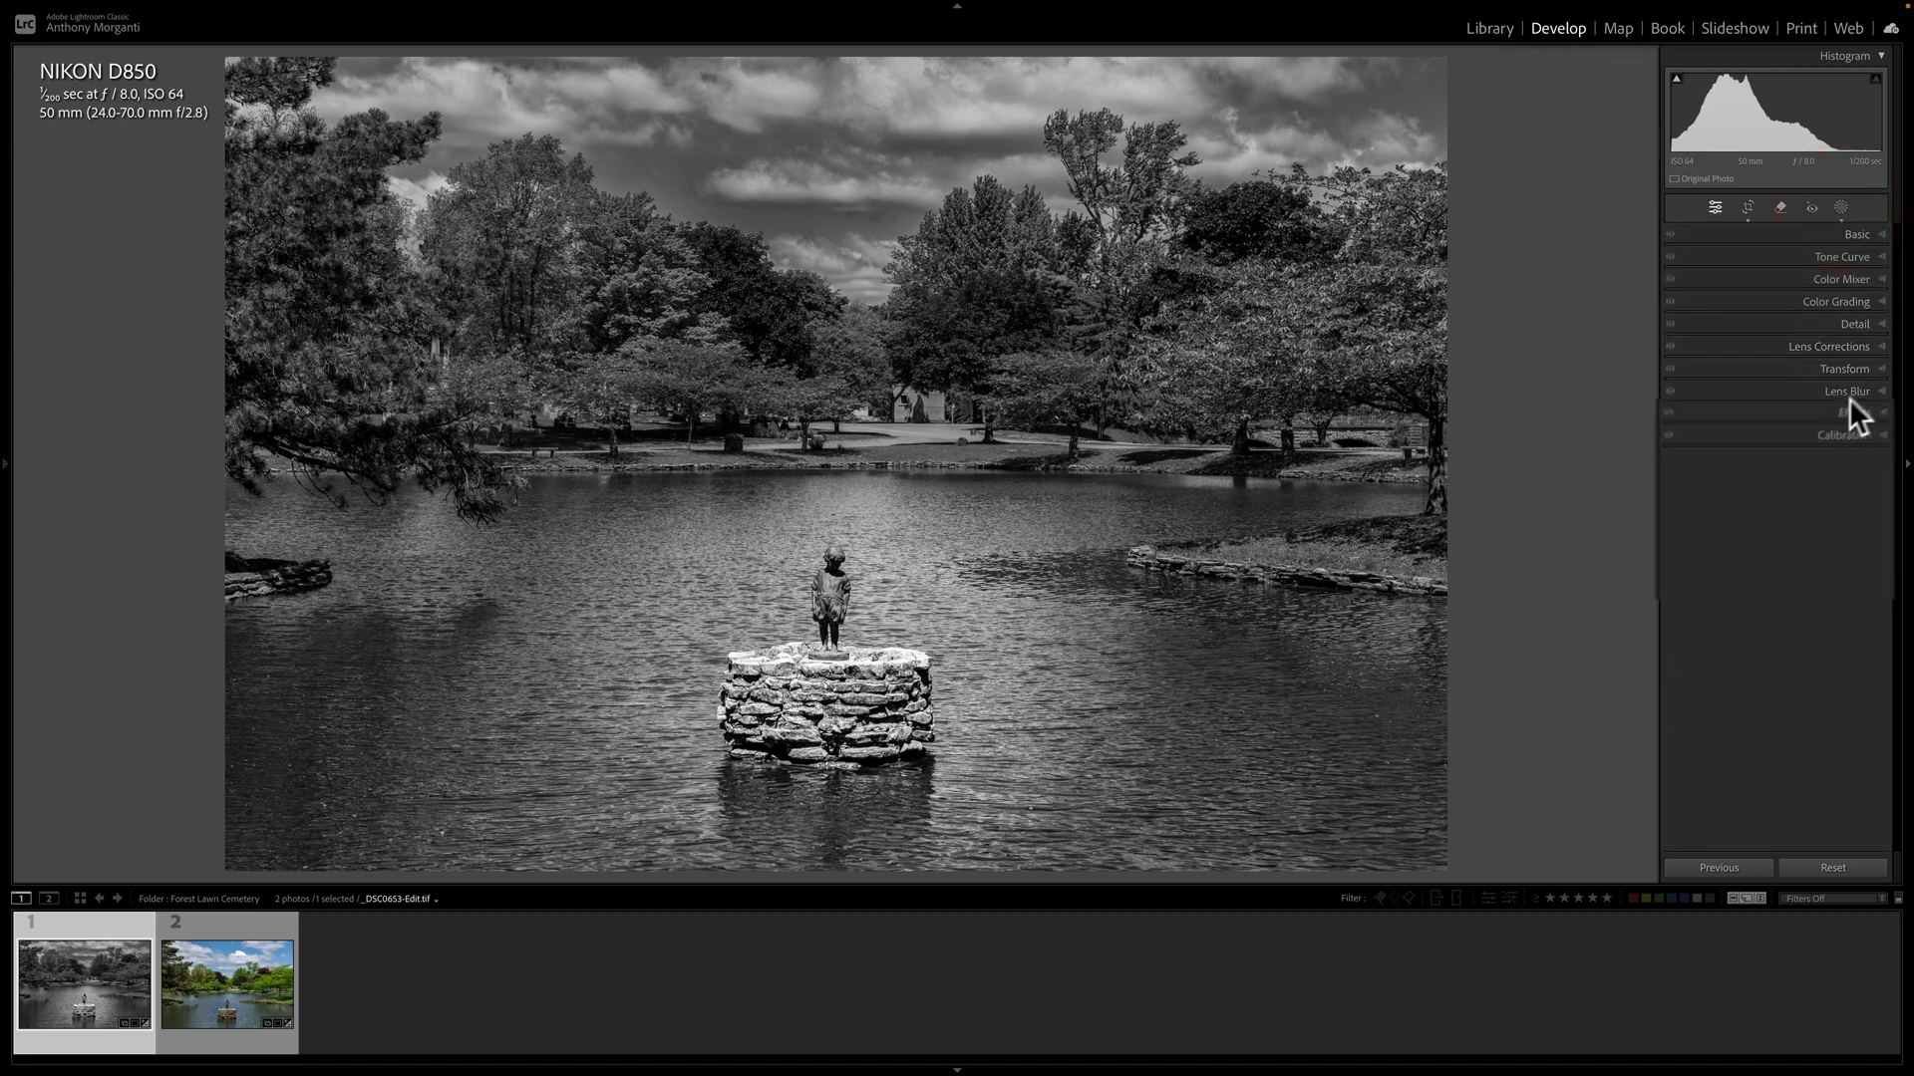
click(1854, 411)
drag(1682, 428, 1665, 429)
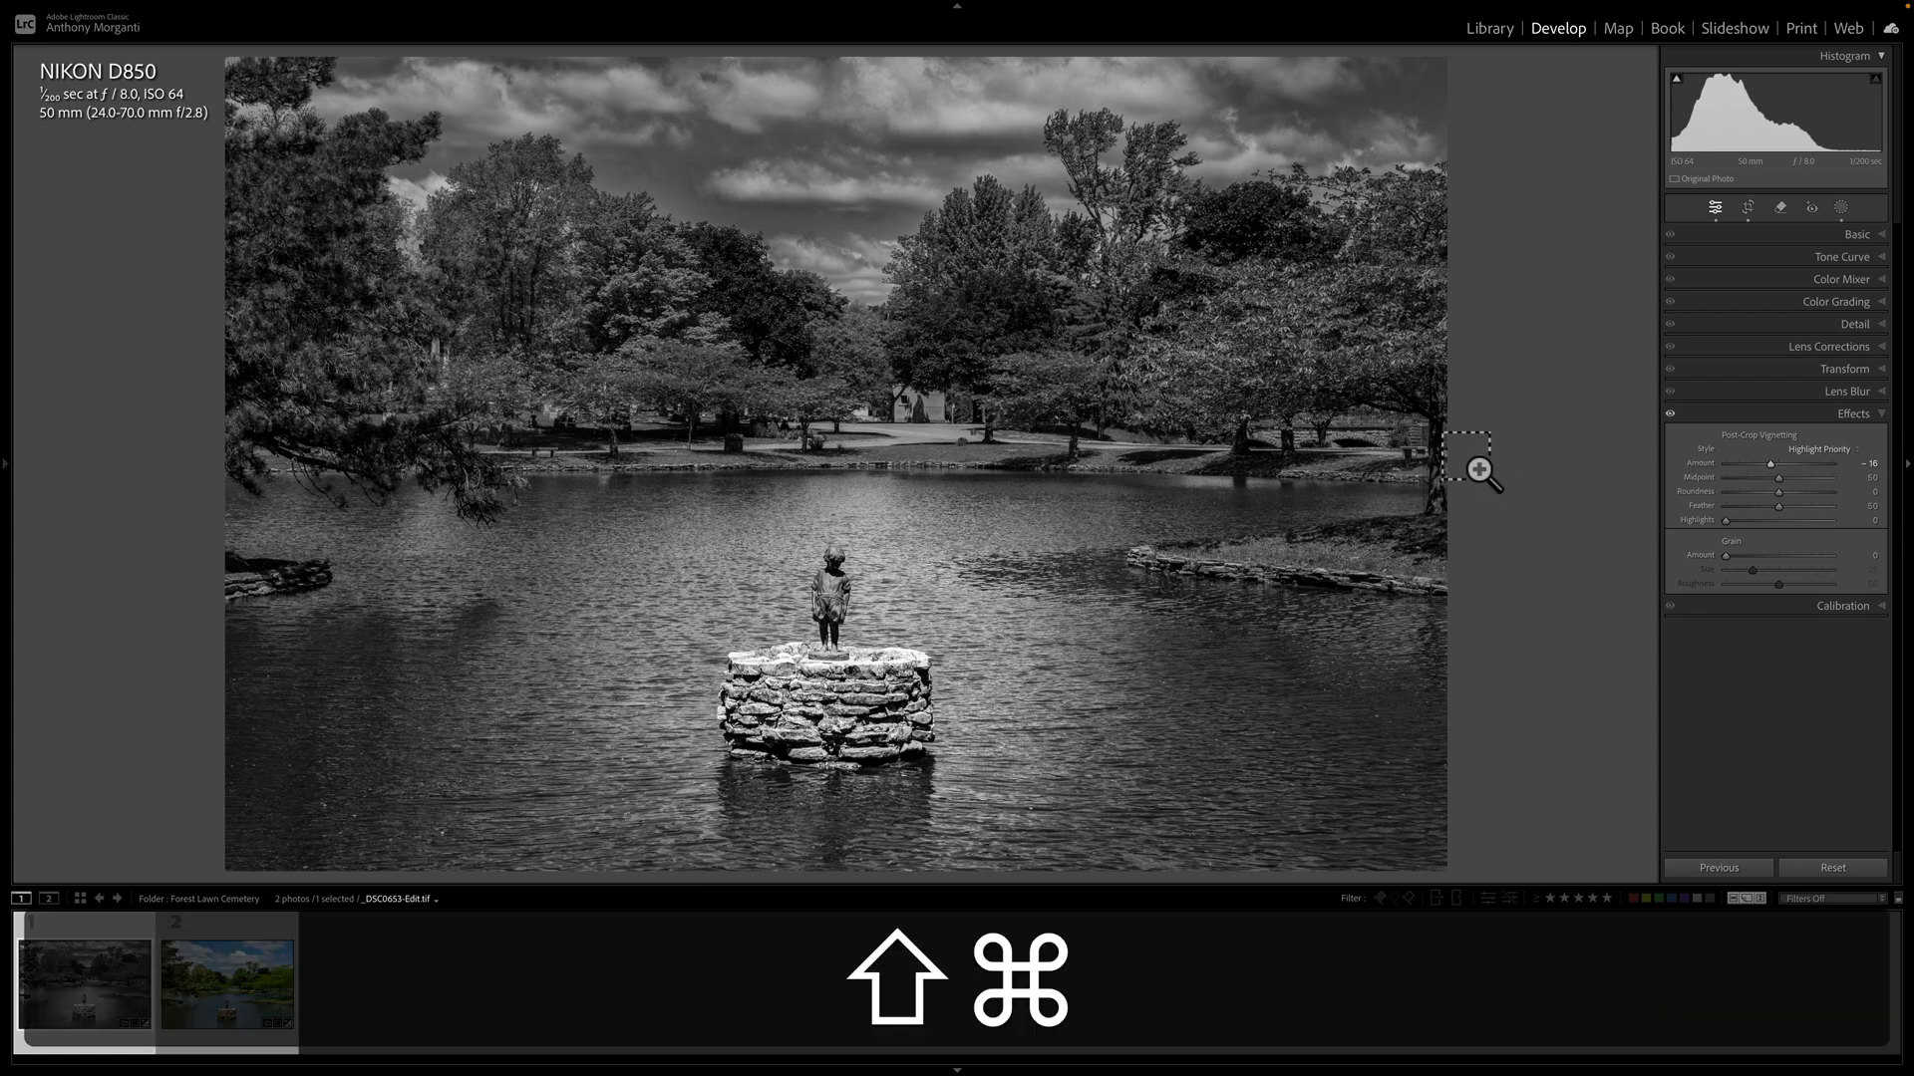
- Export the photo to the Desktop as Critique-2.jpg by setting the start number to 2
key(super+shift+e)
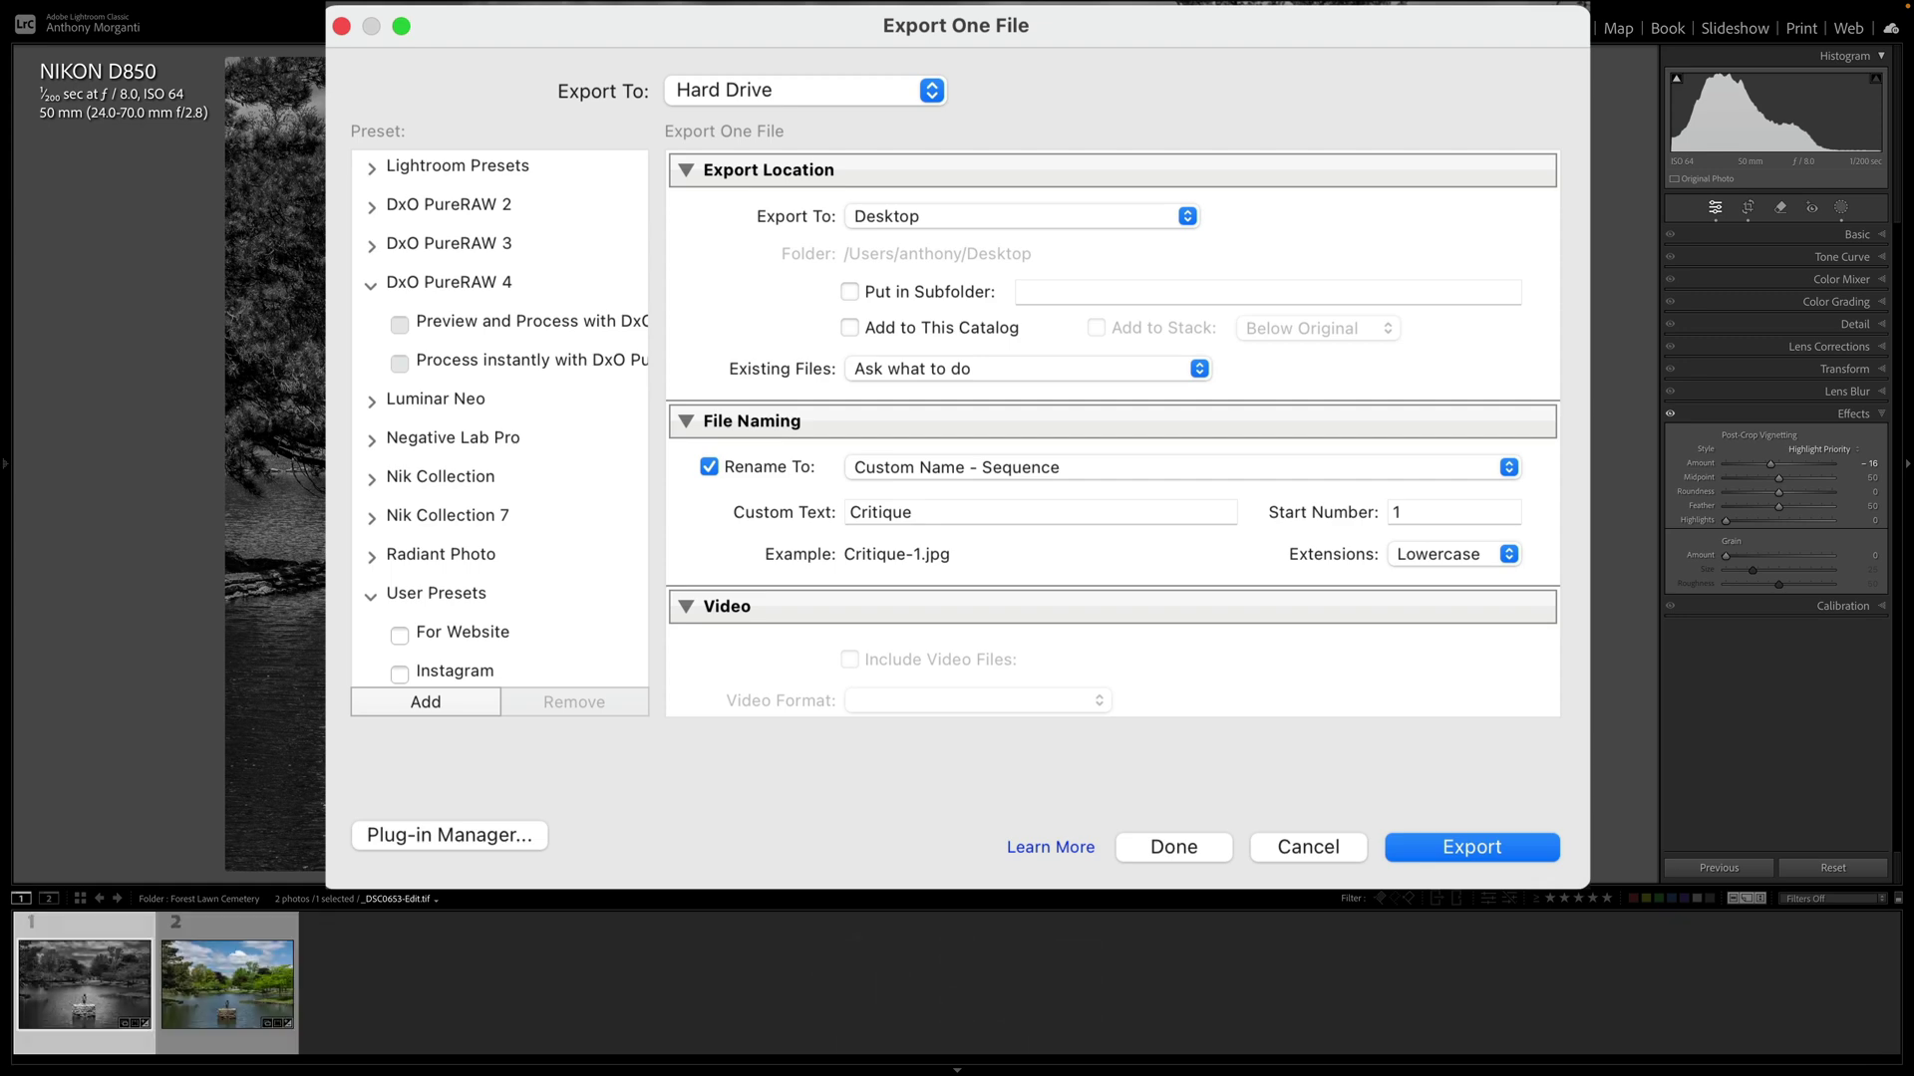
click(1435, 508)
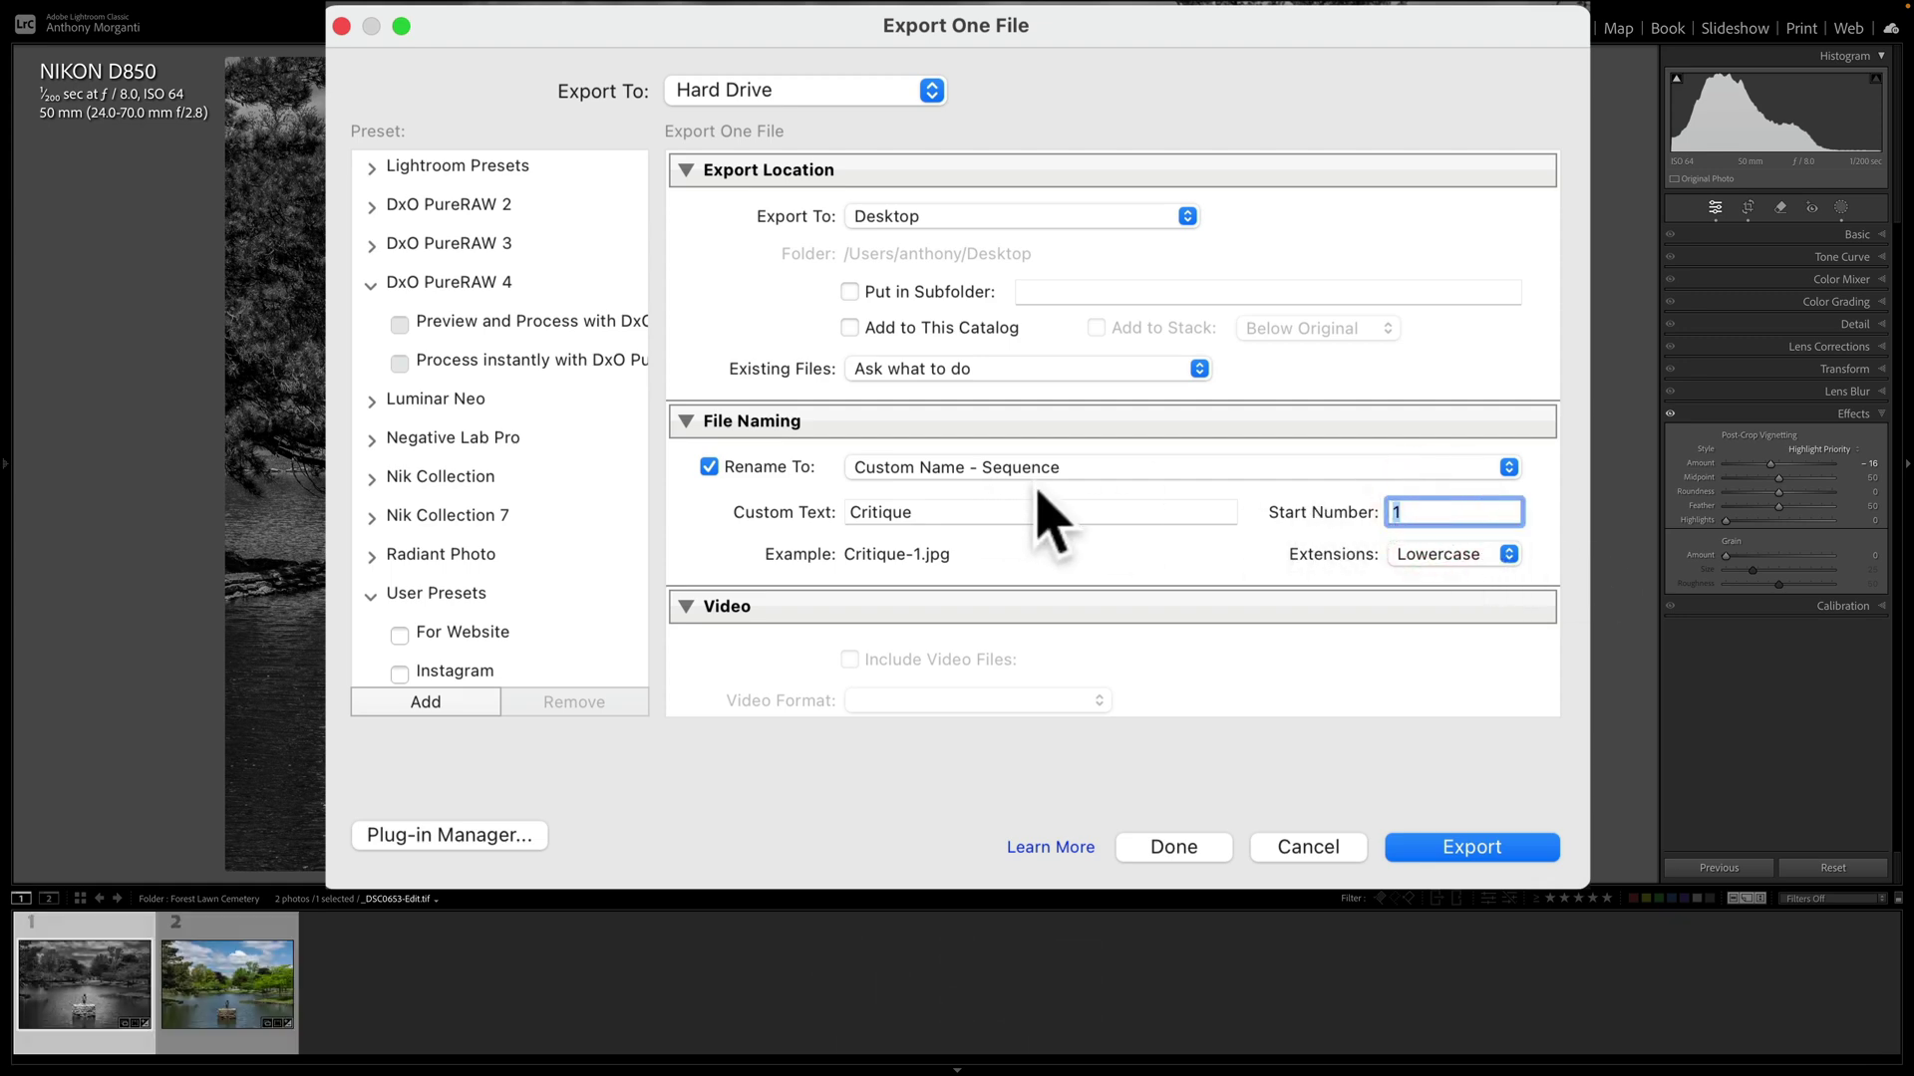
text(2)
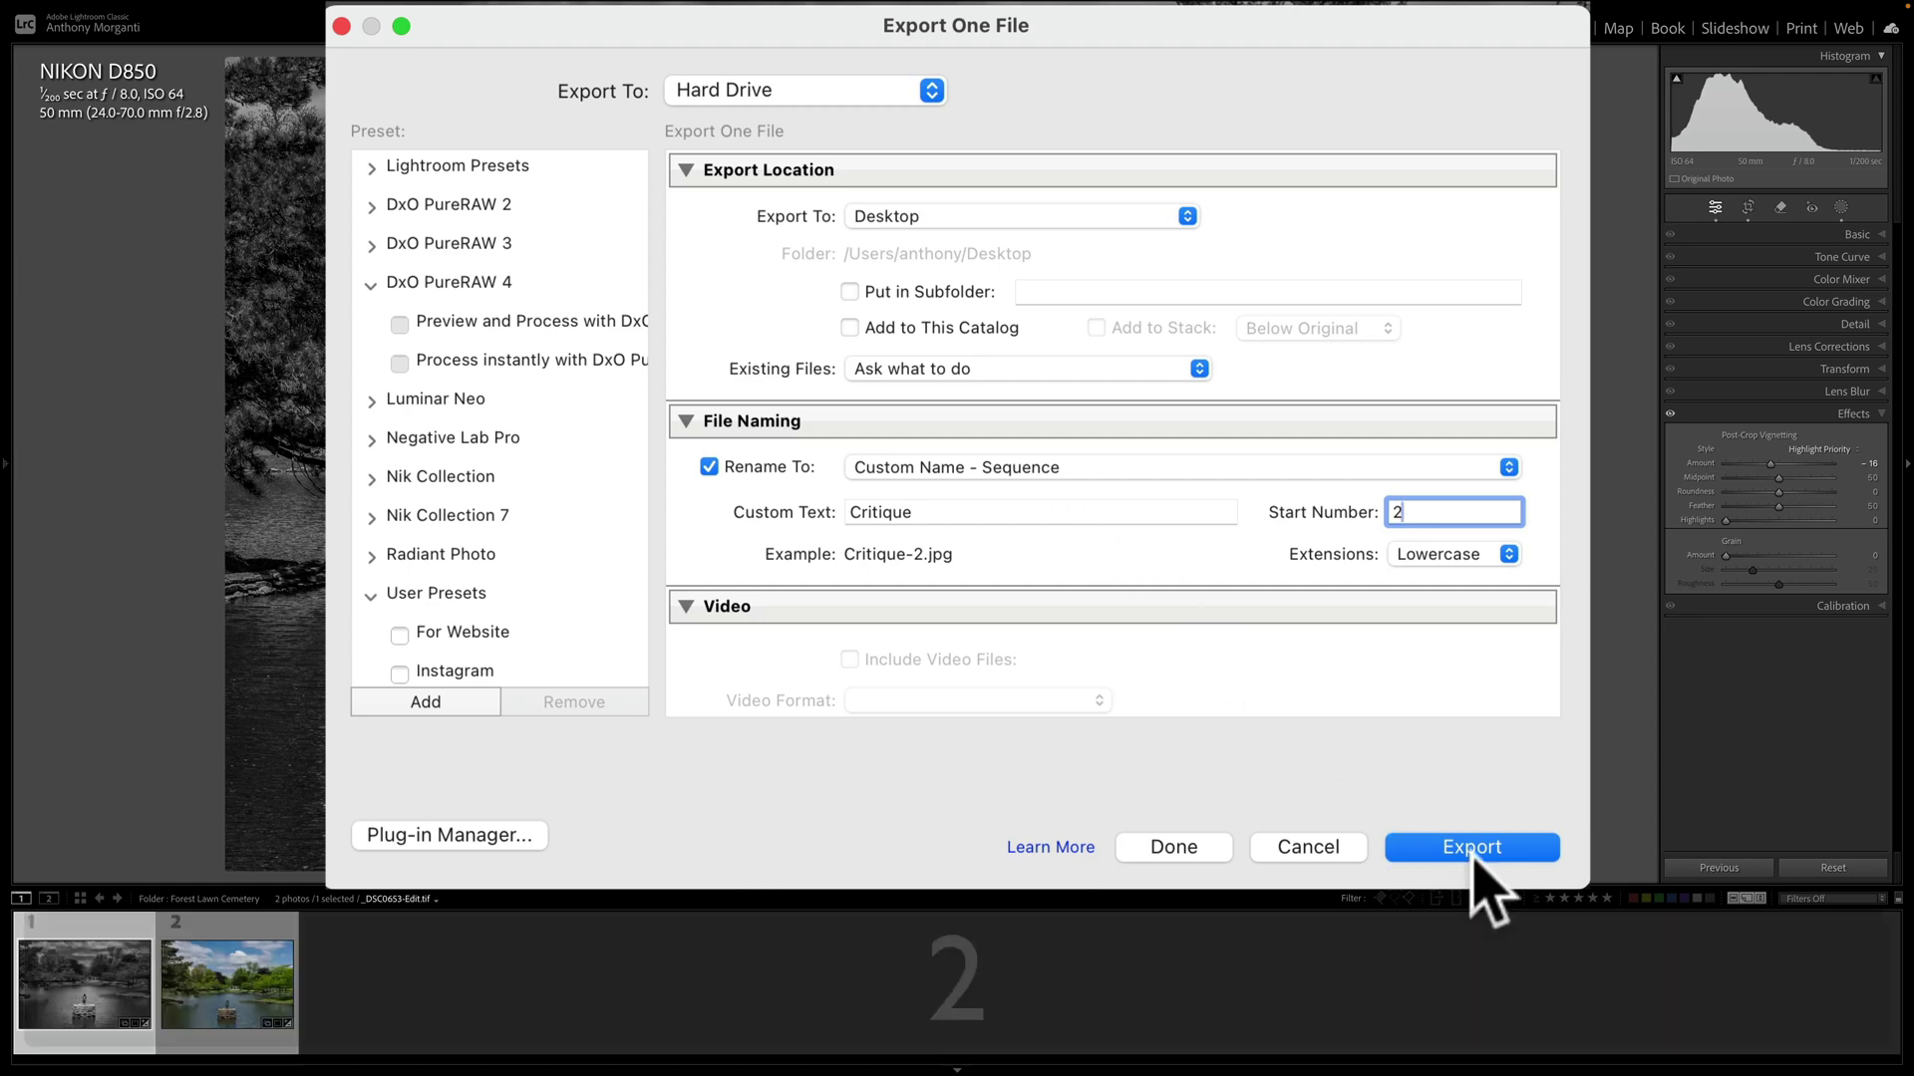
click(1473, 847)
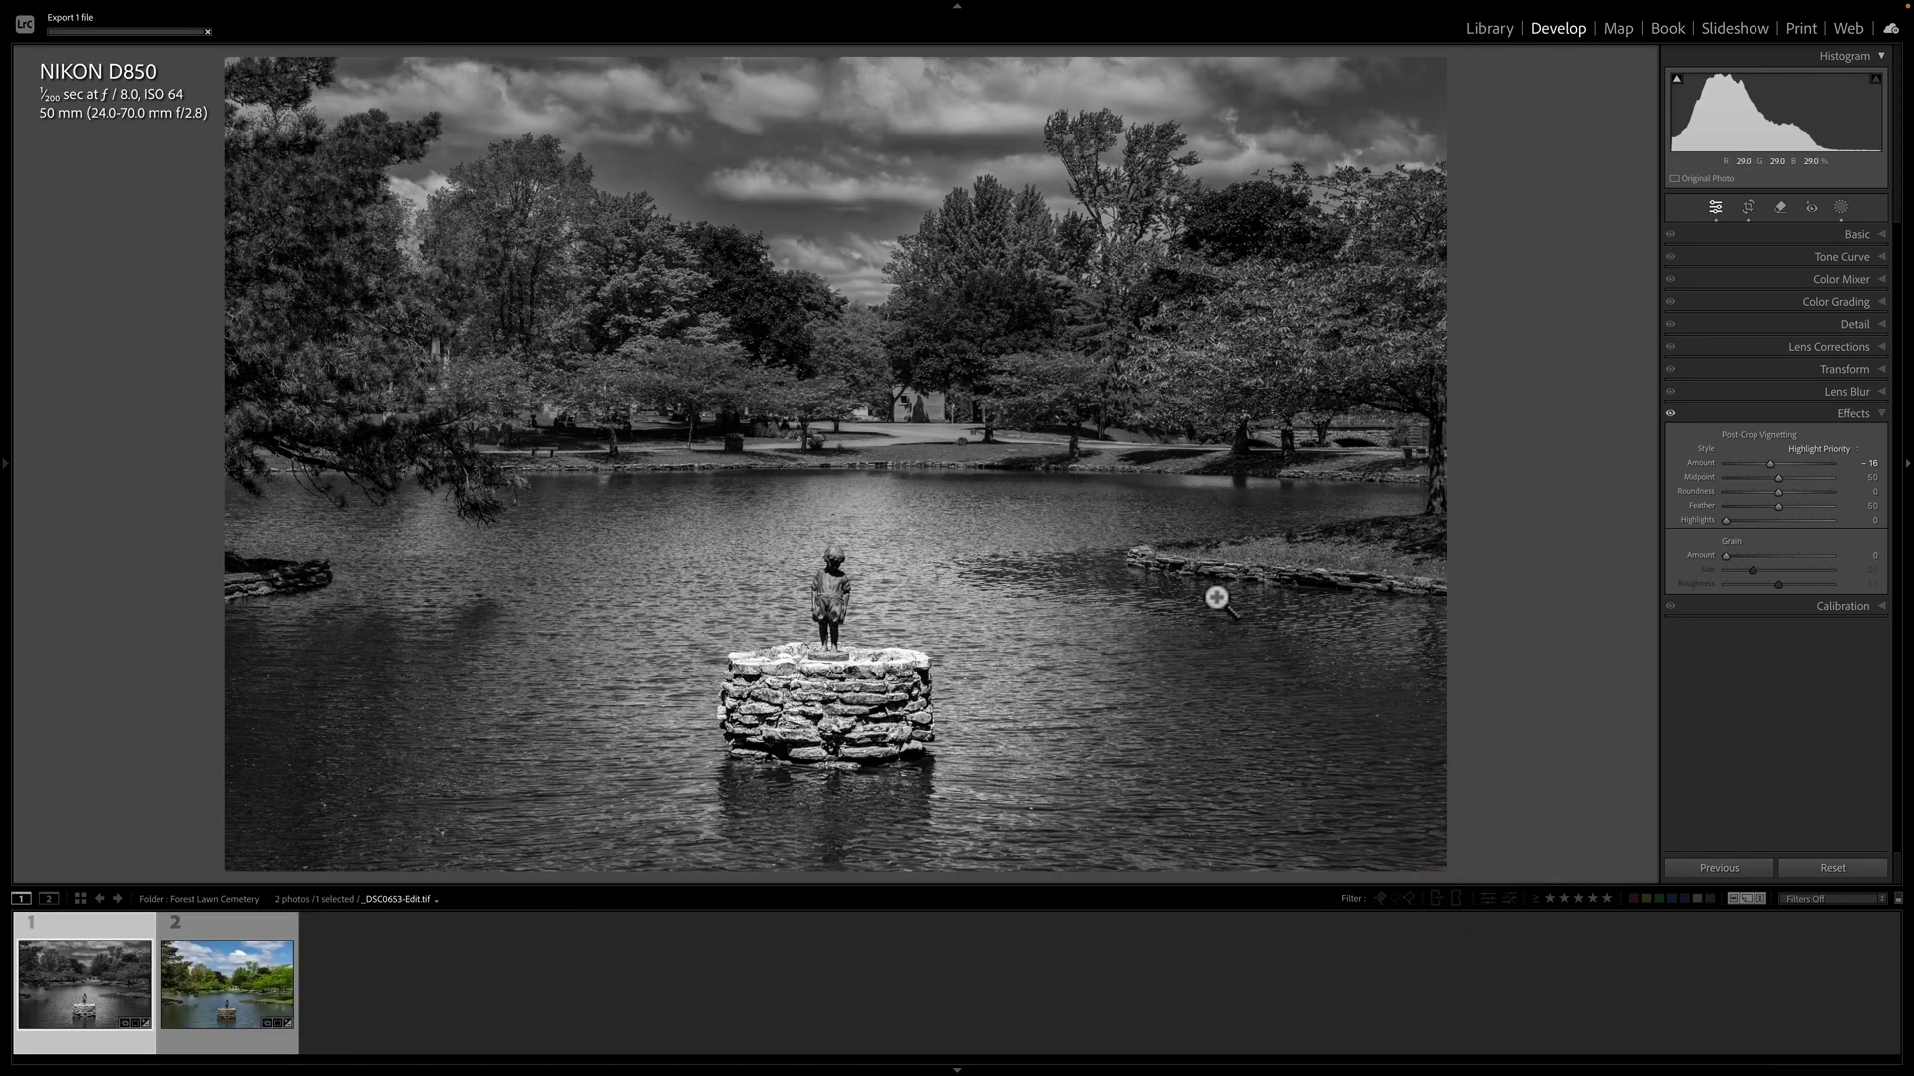
- In ChatGPT, upload Critique-2.jpg from the Desktop as a message attachment
key(ctrl+Right)
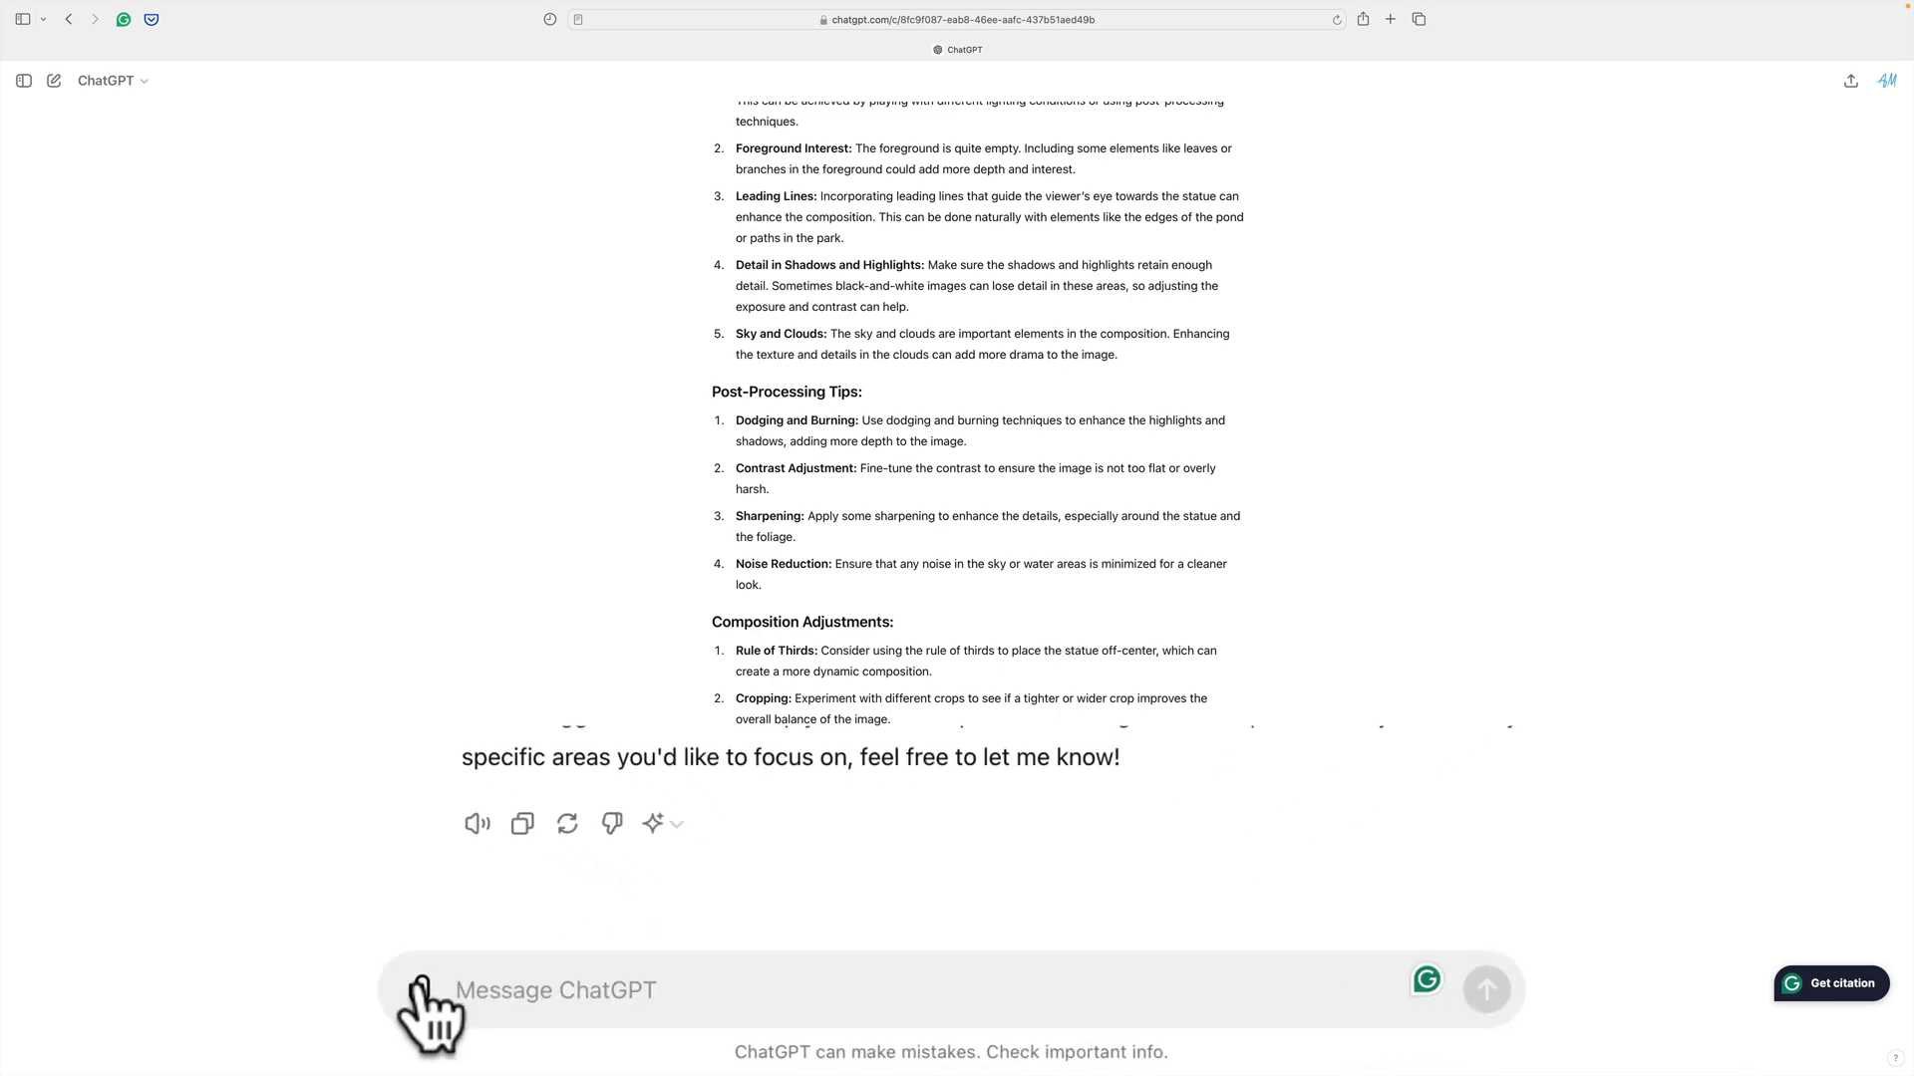
click(420, 987)
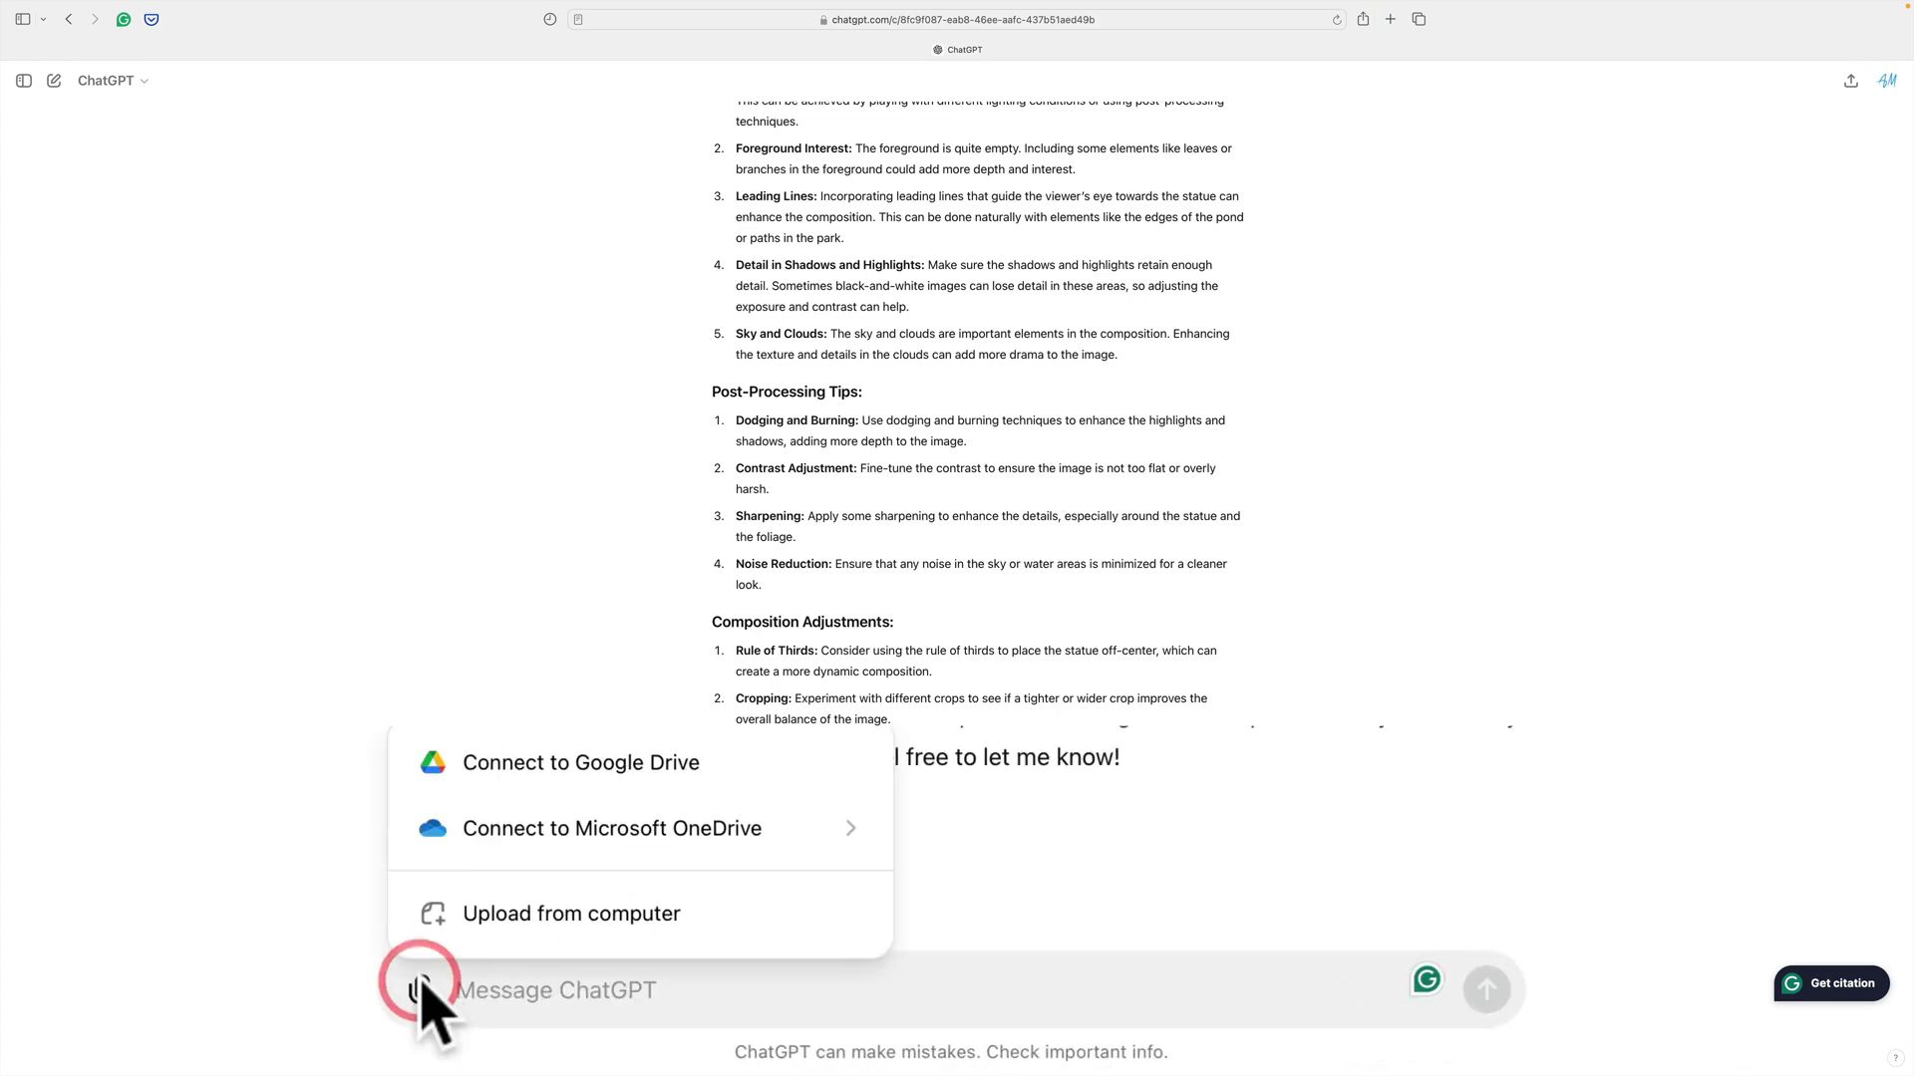
click(538, 907)
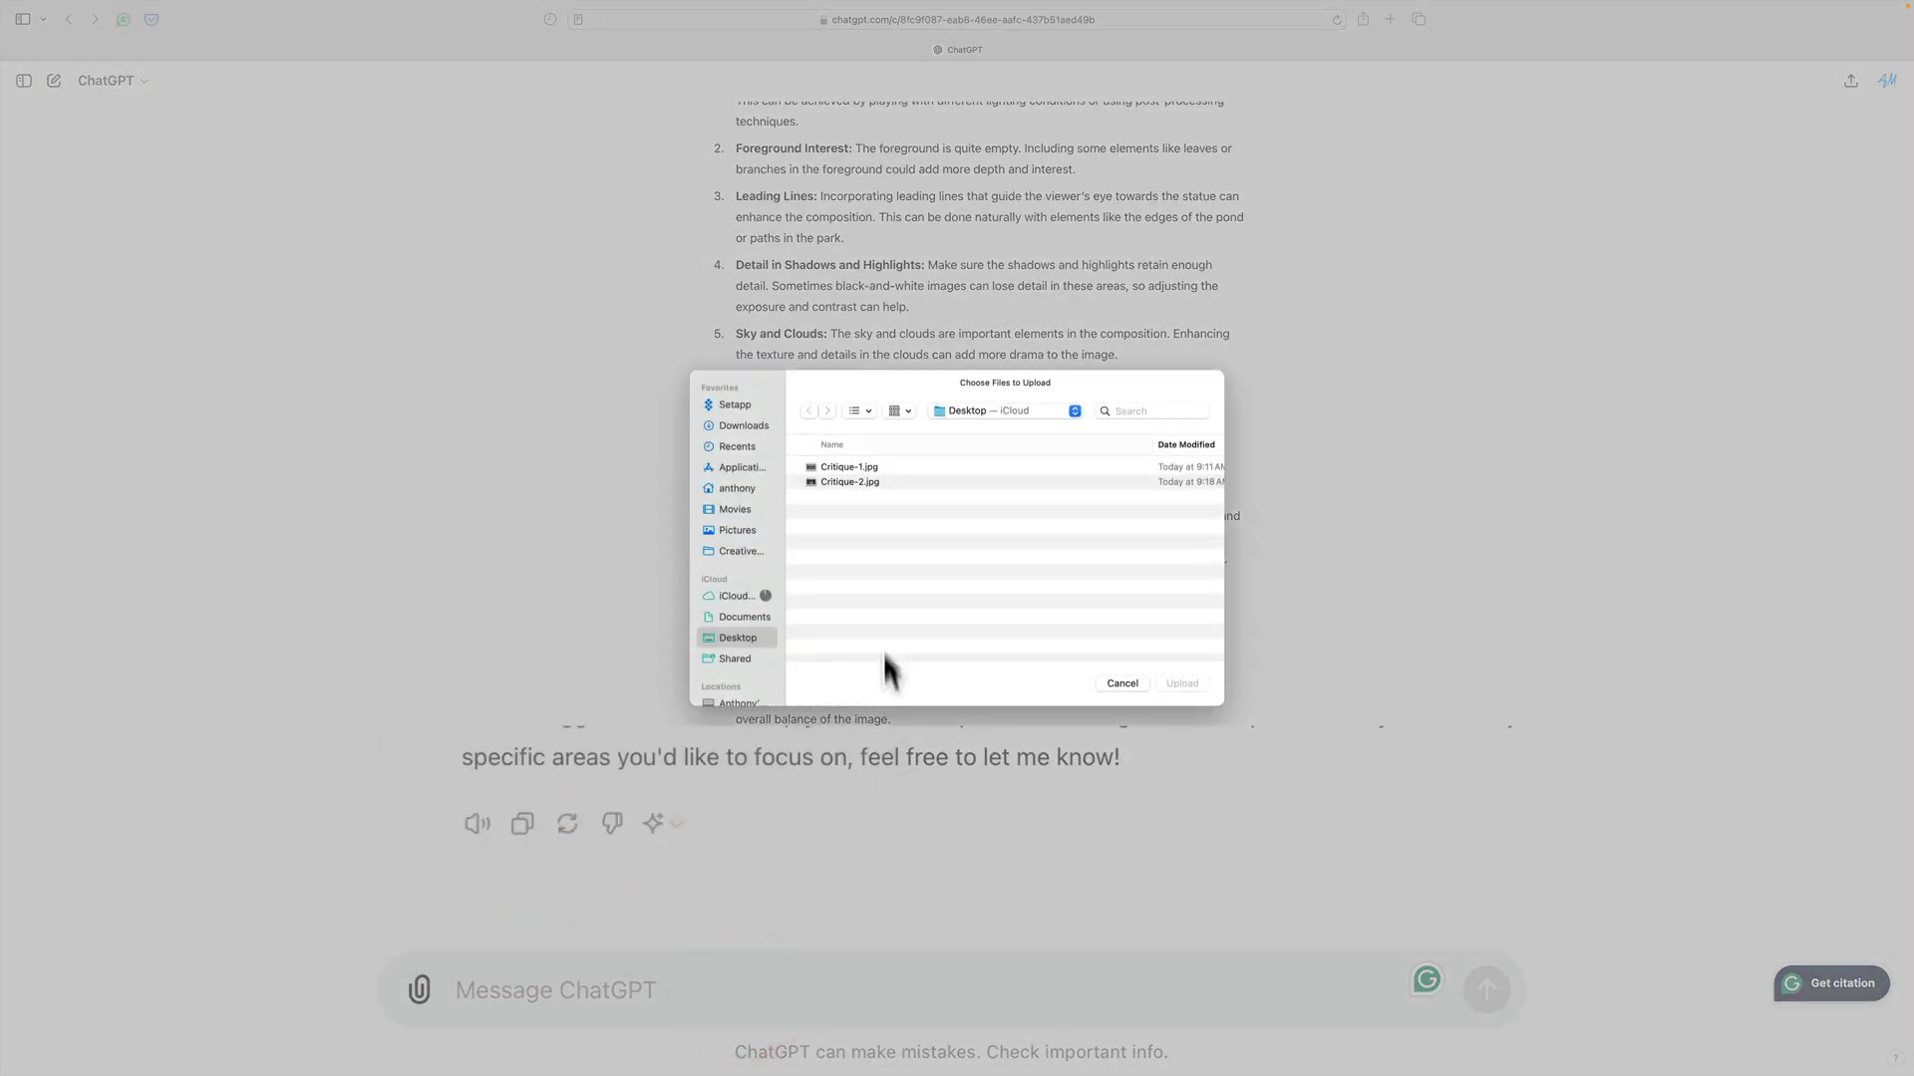
click(846, 481)
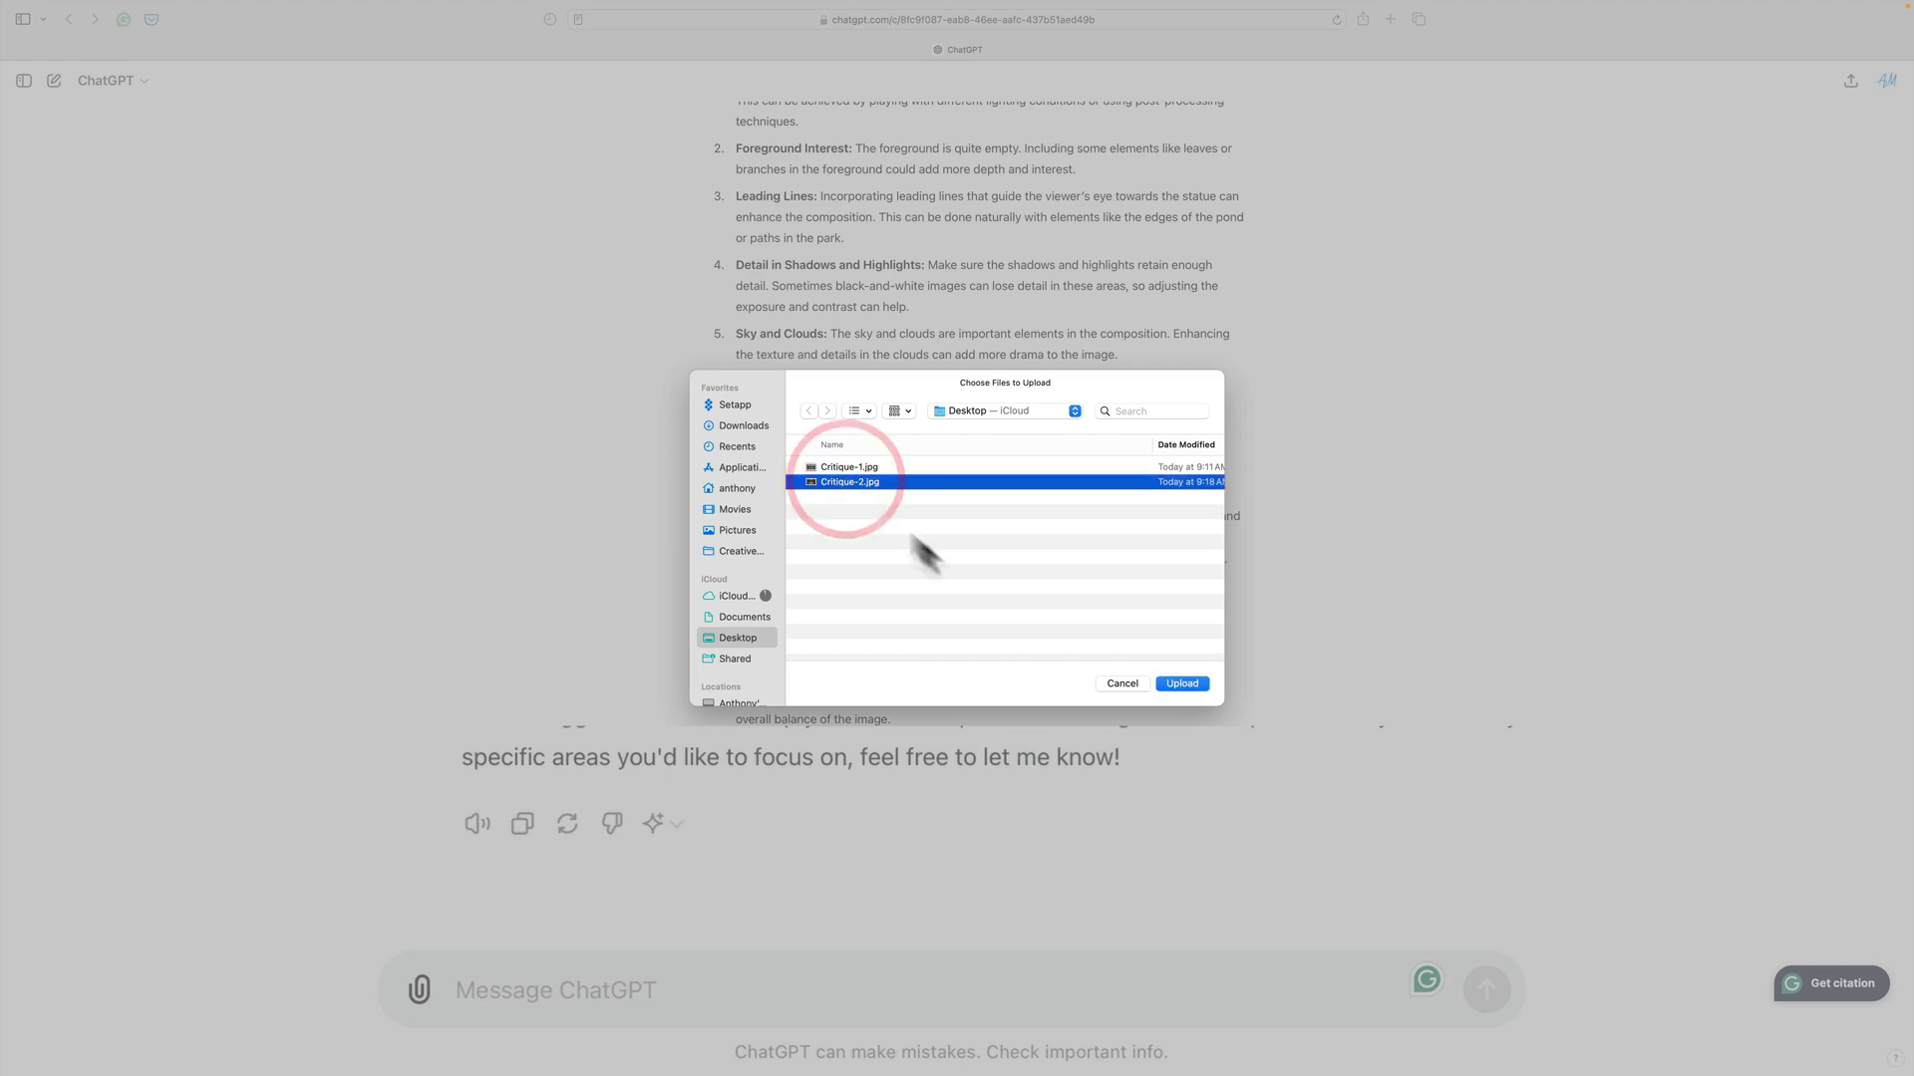
click(1176, 680)
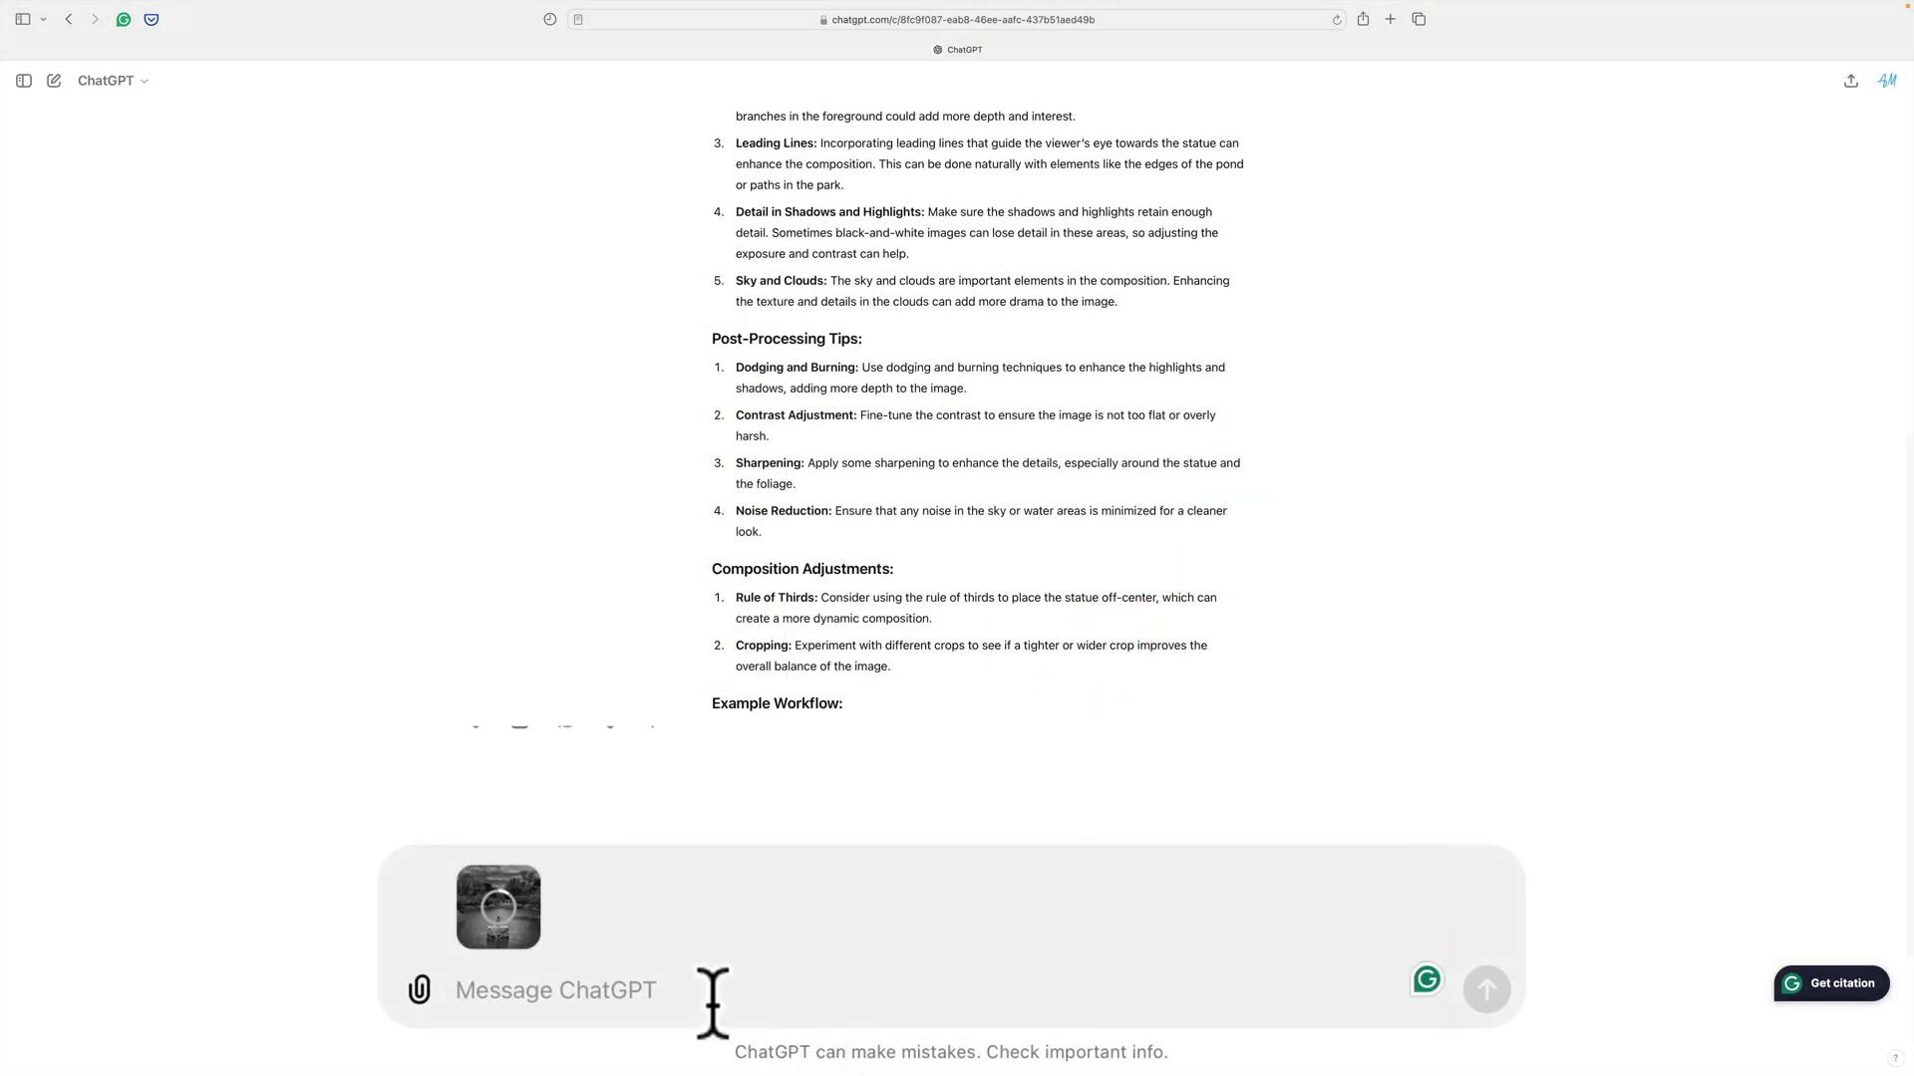
- Type the question 'Is this version of the image any better?' in the message box
click(705, 998)
text(Is this )
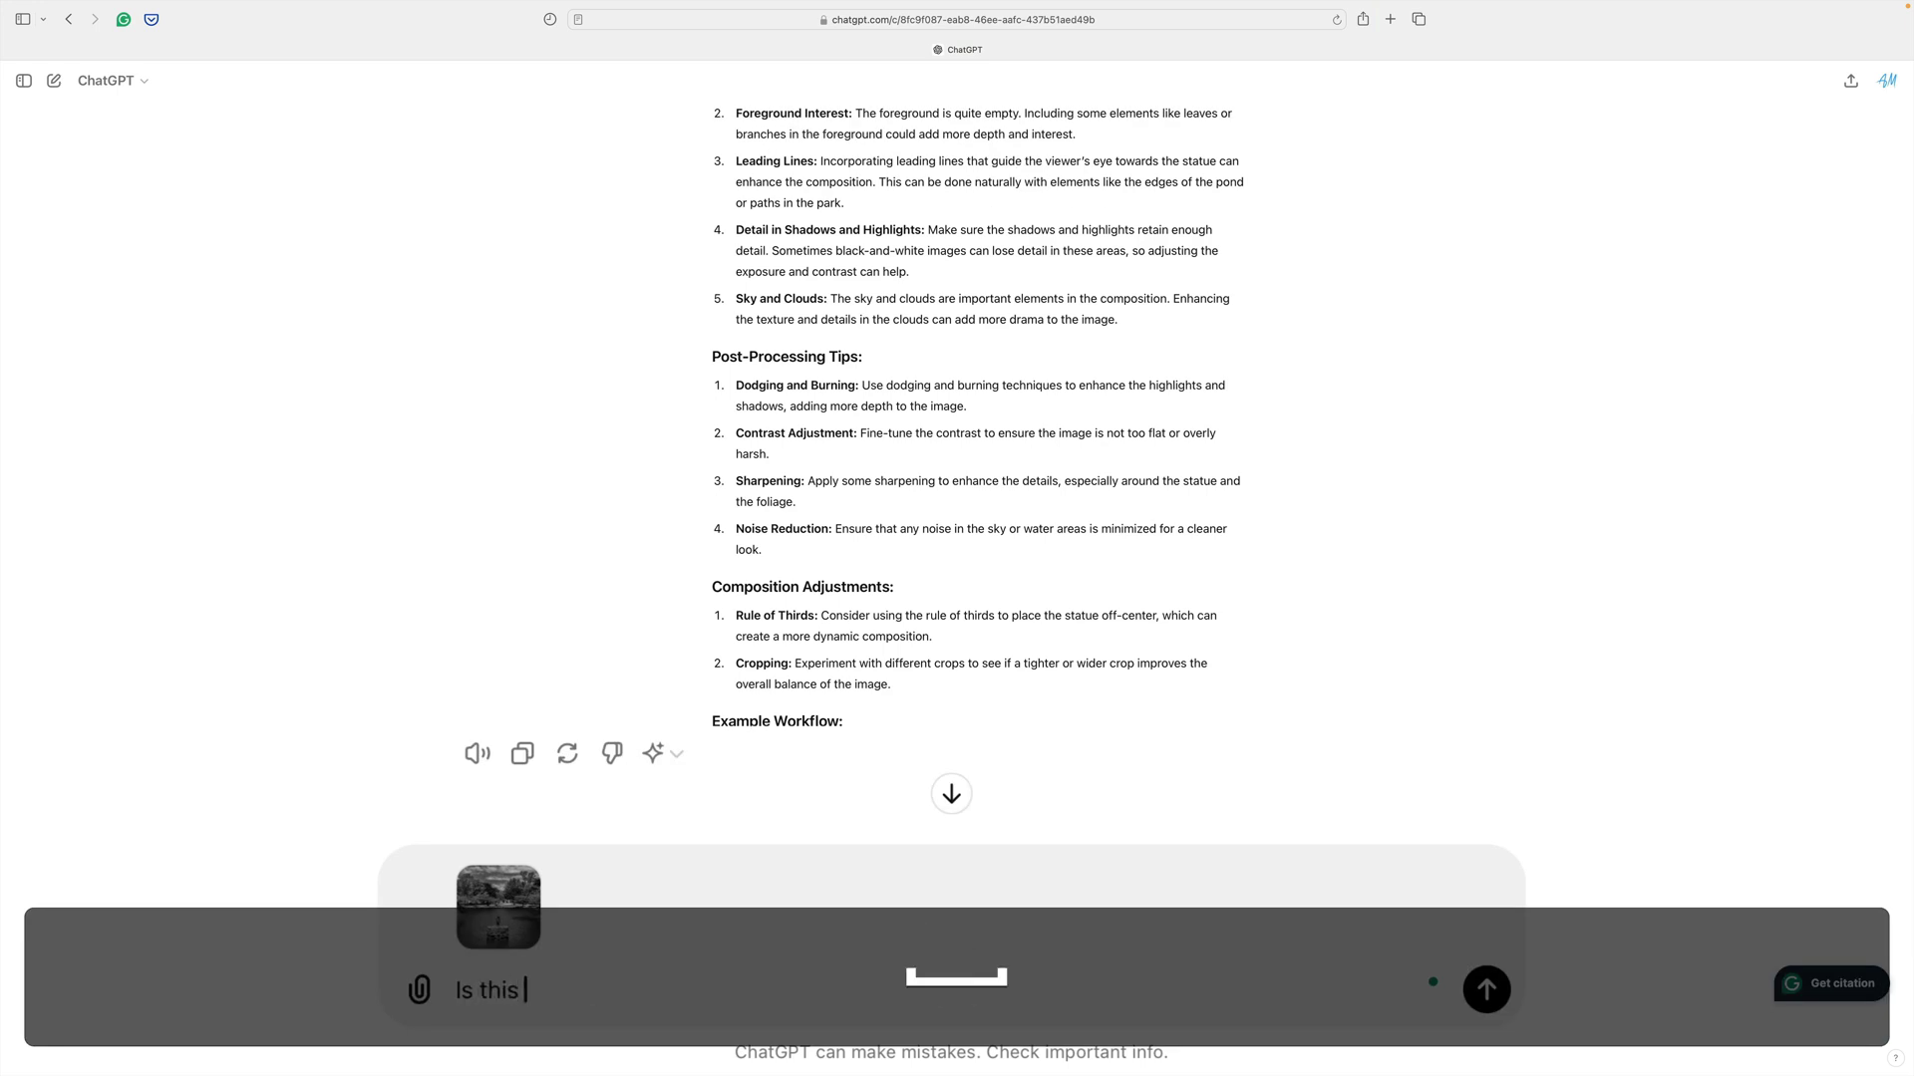
text(version of the i)
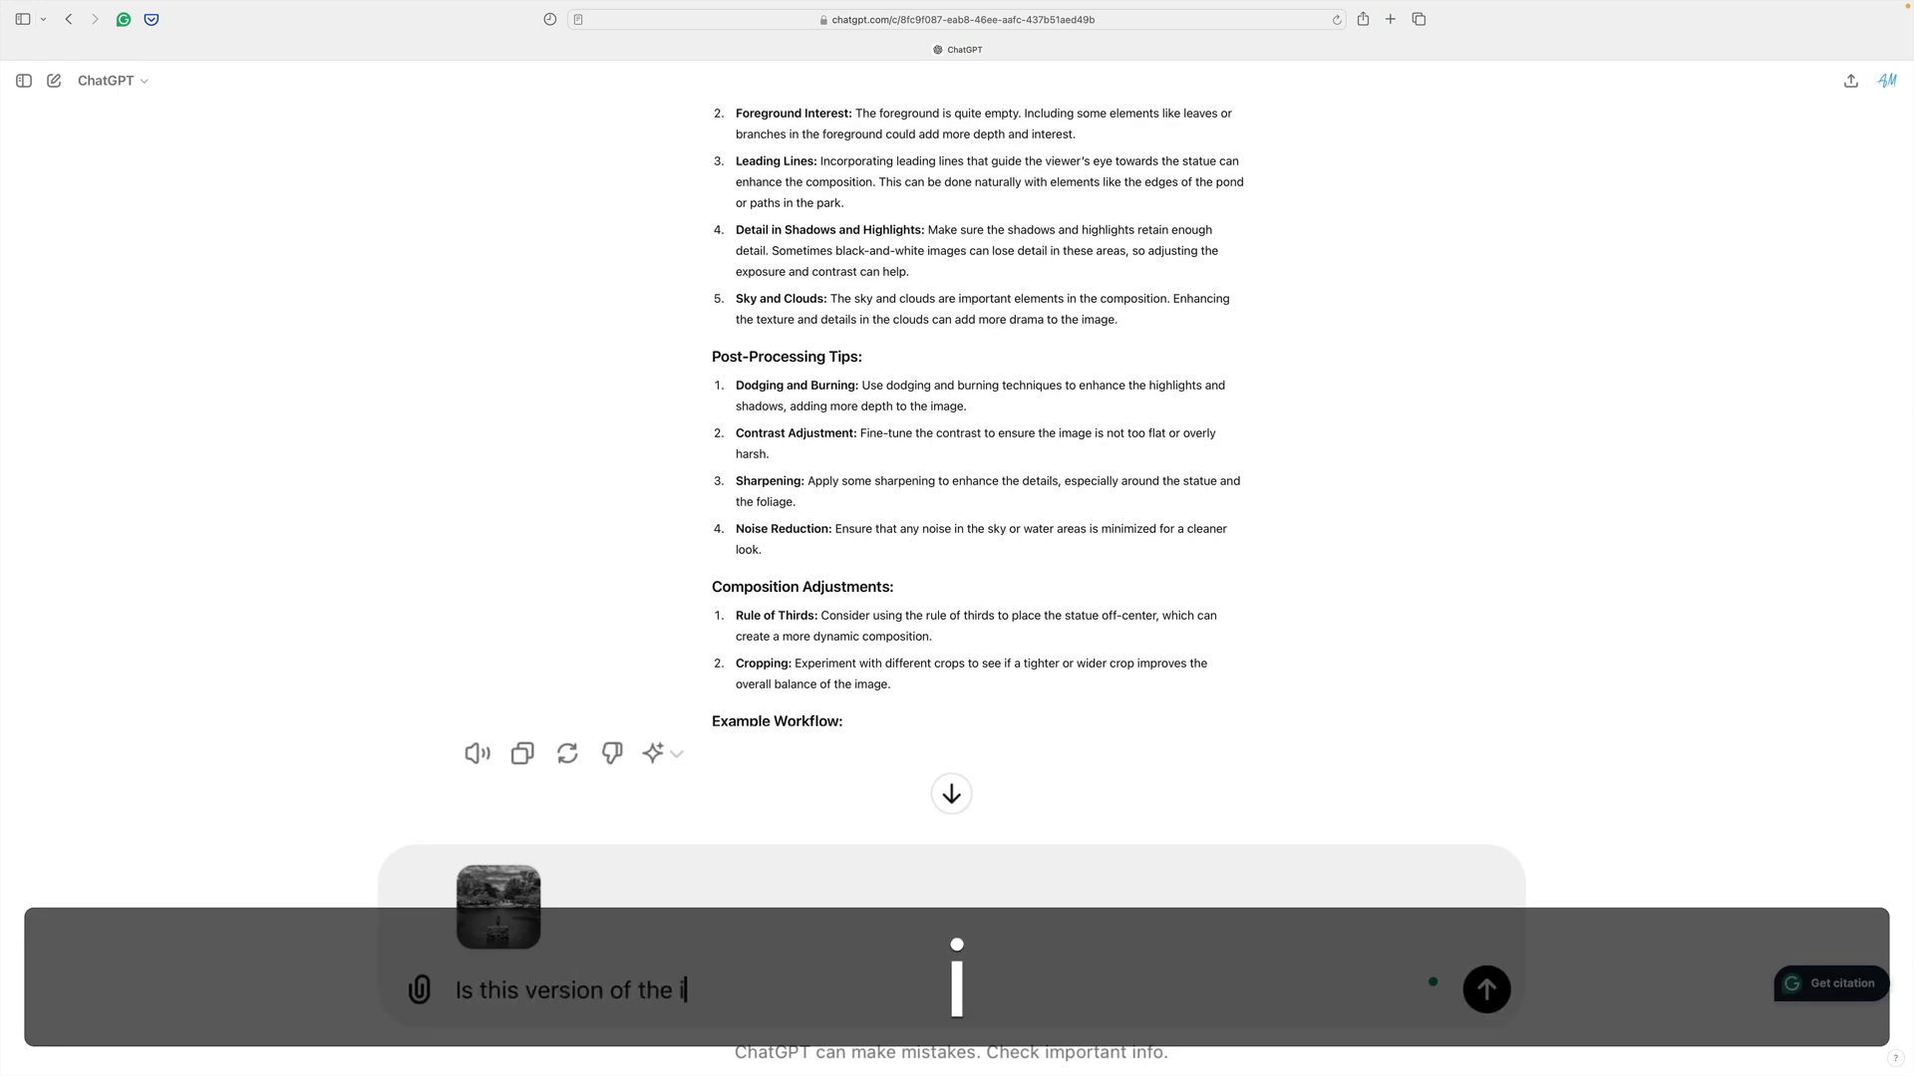
text(mage any better)
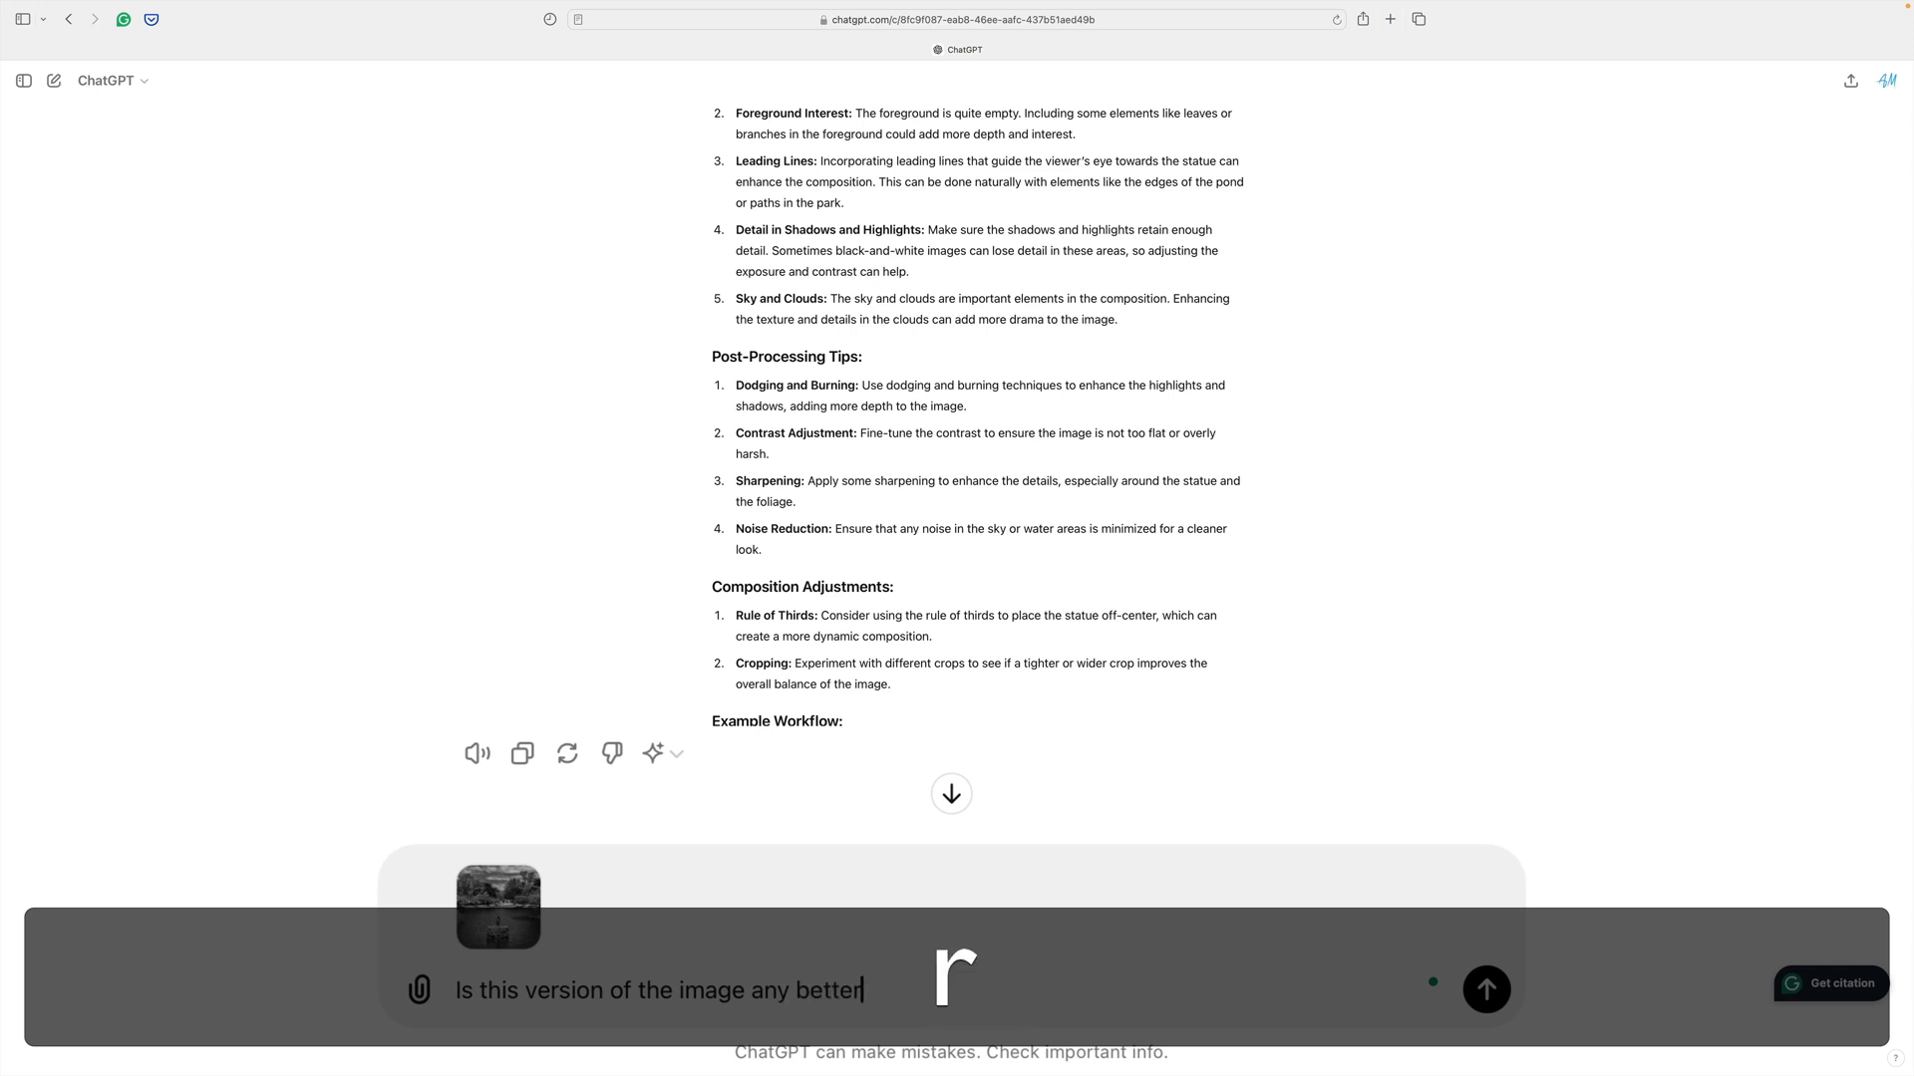
text(?)
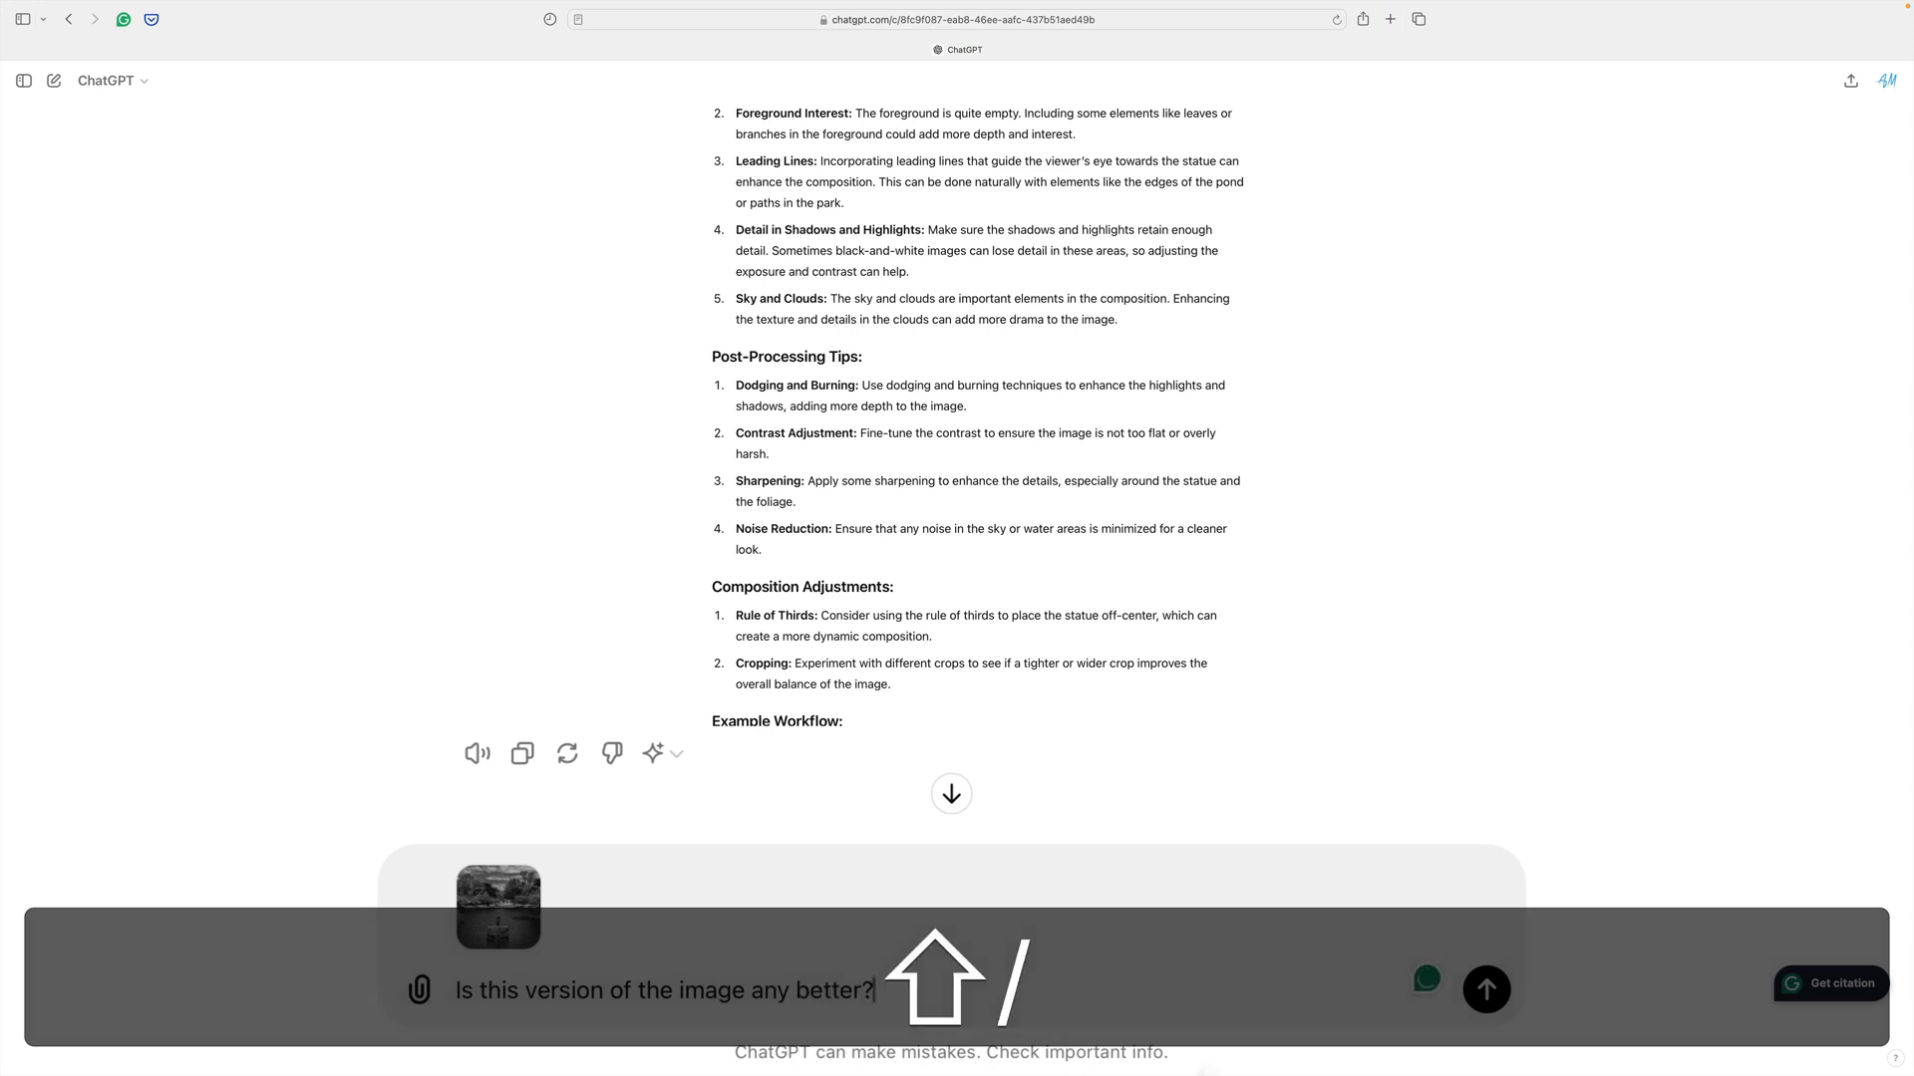
- Send Critique-2.jpg with its question and wait for ChatGPT's critique
click(1492, 992)
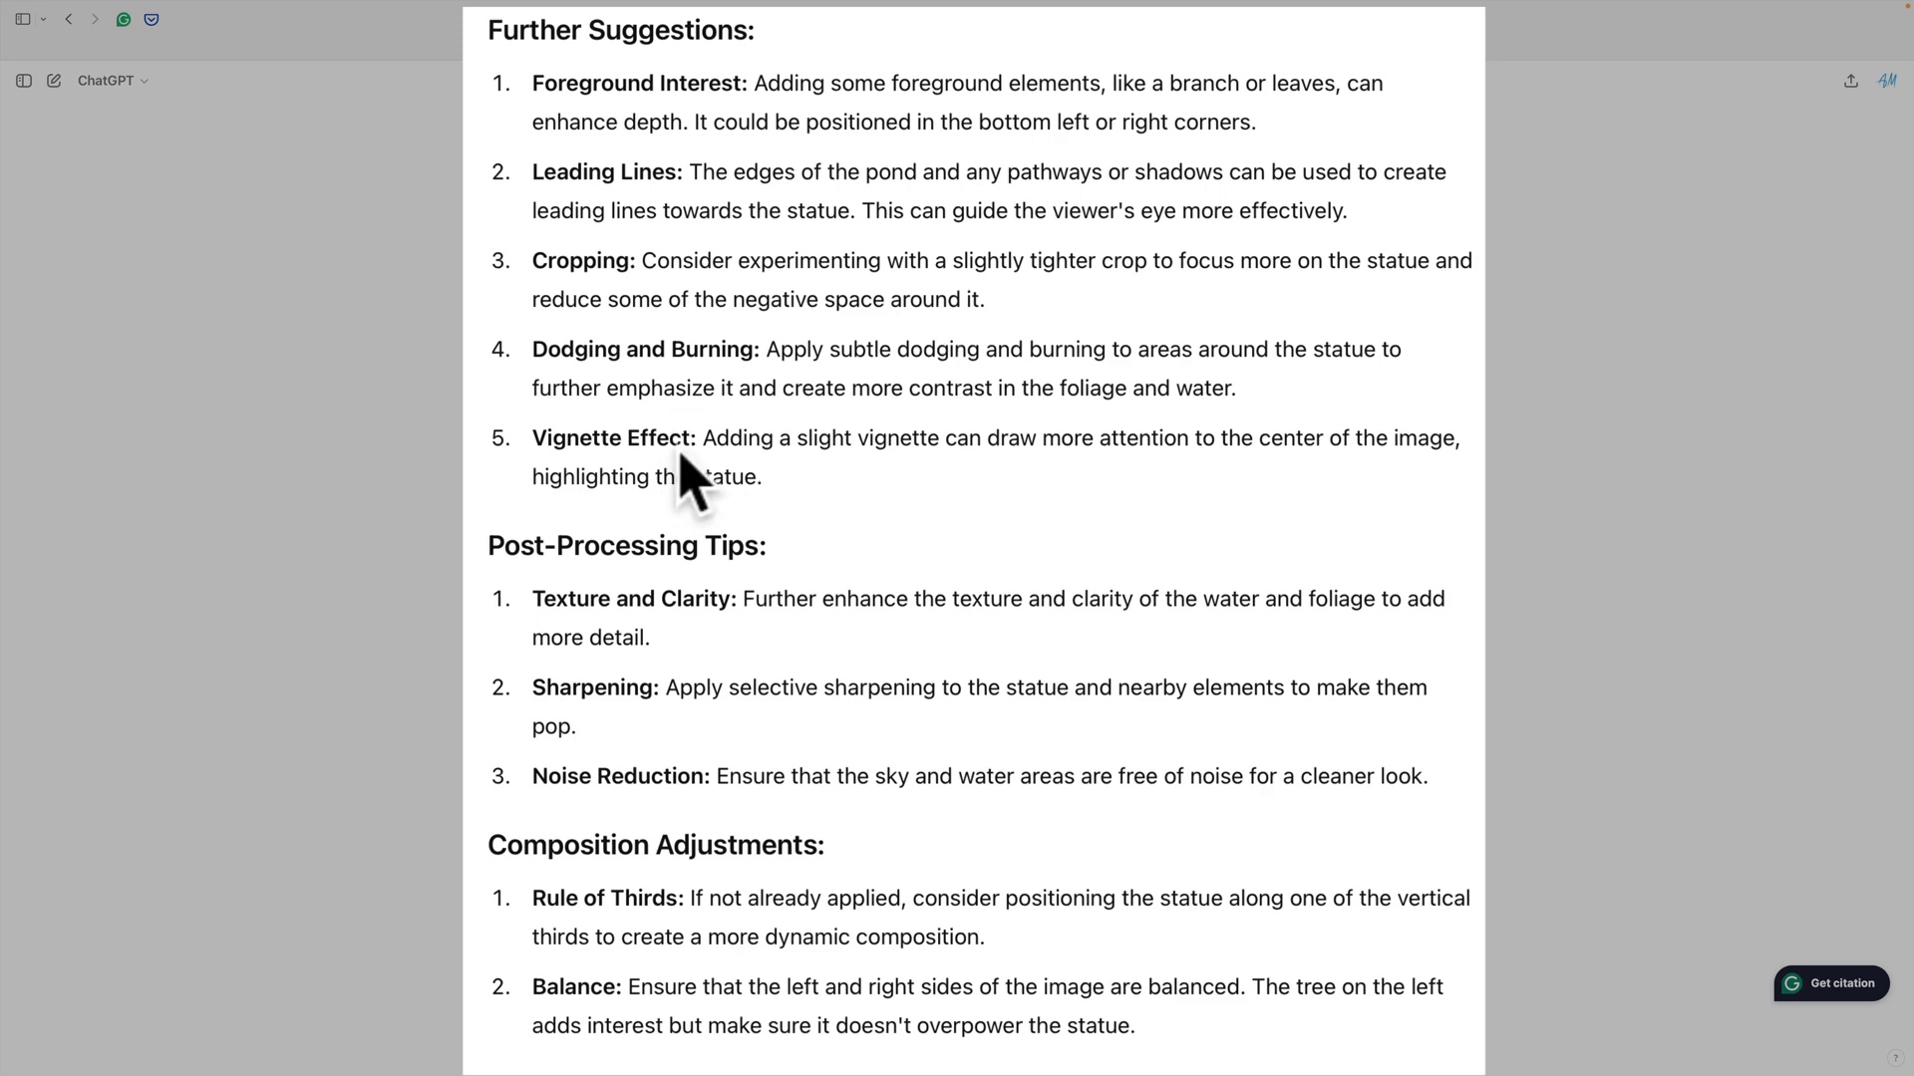
- Read ChatGPT's suggestions, then zoom into the statue photo's trees and return to fit view
scroll(860, 446, down, 5)
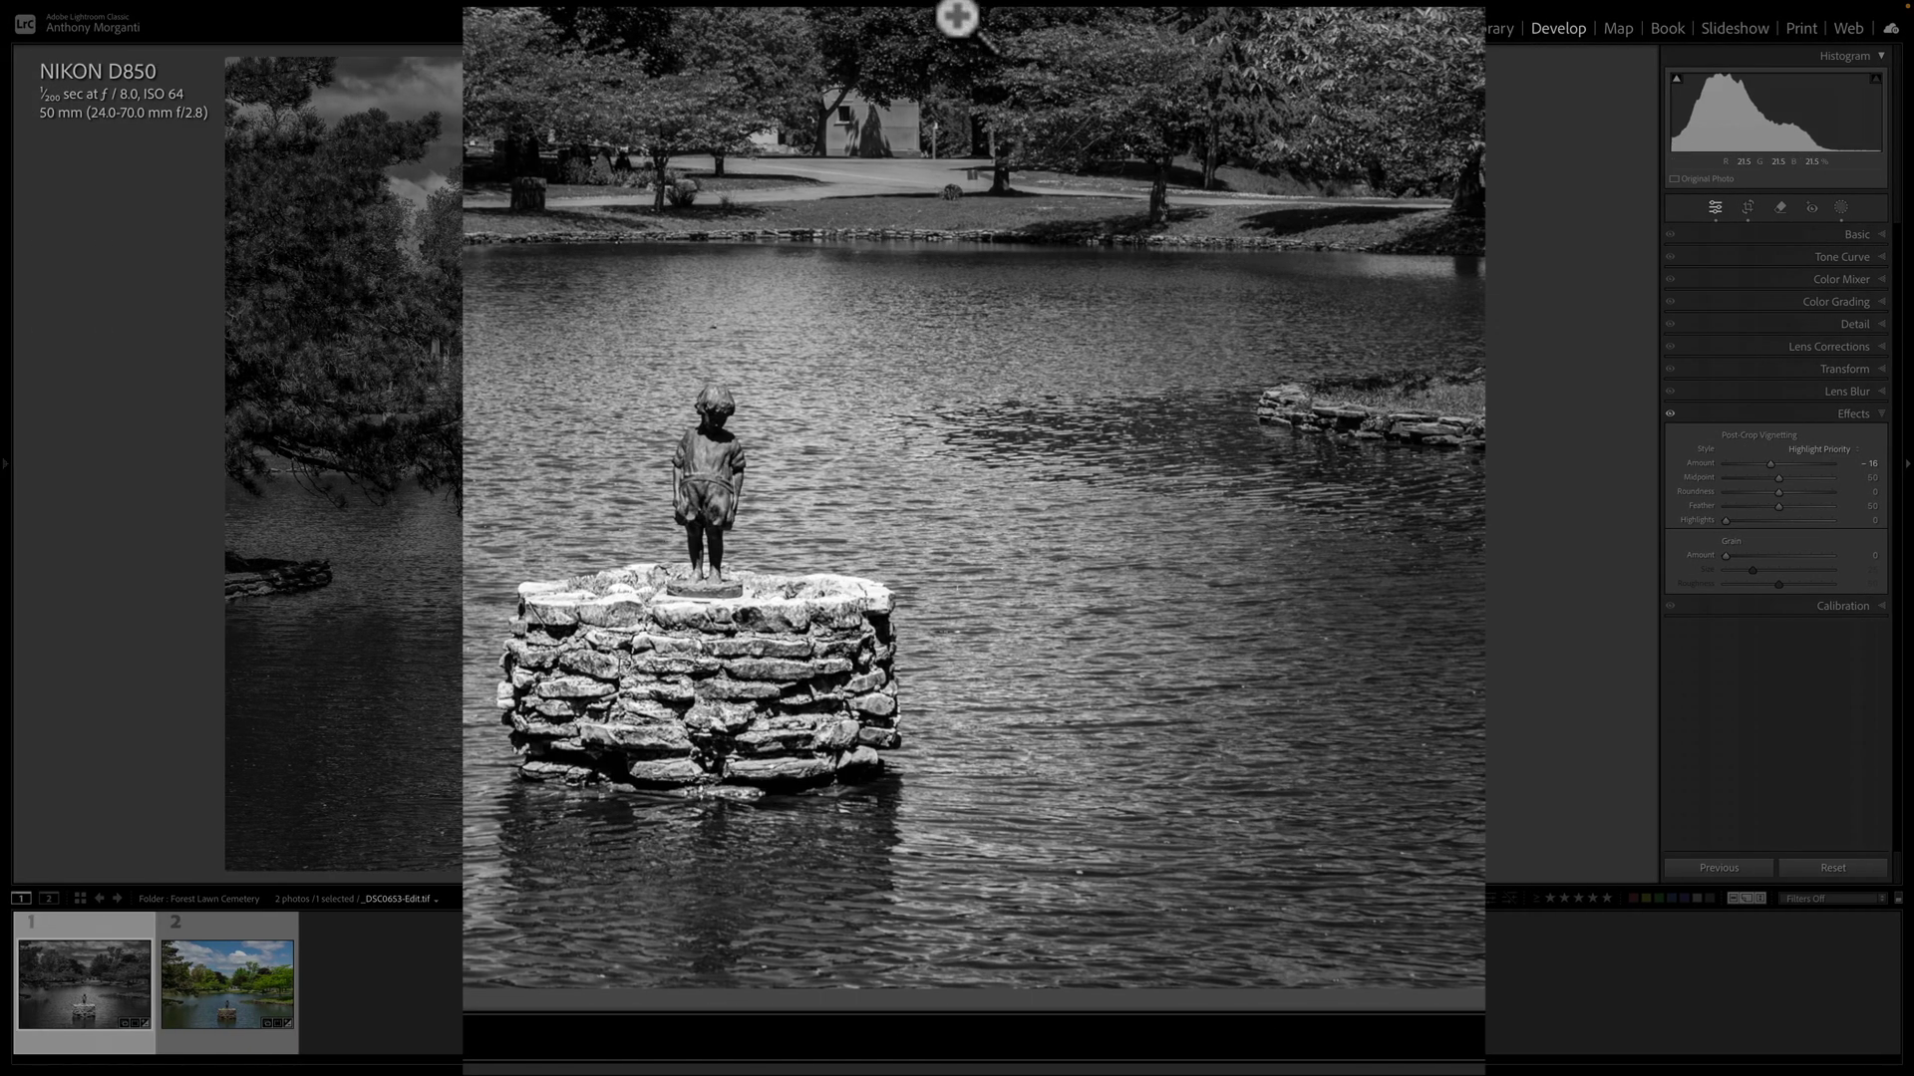
click(955, 14)
drag(955, 14, 1059, 619)
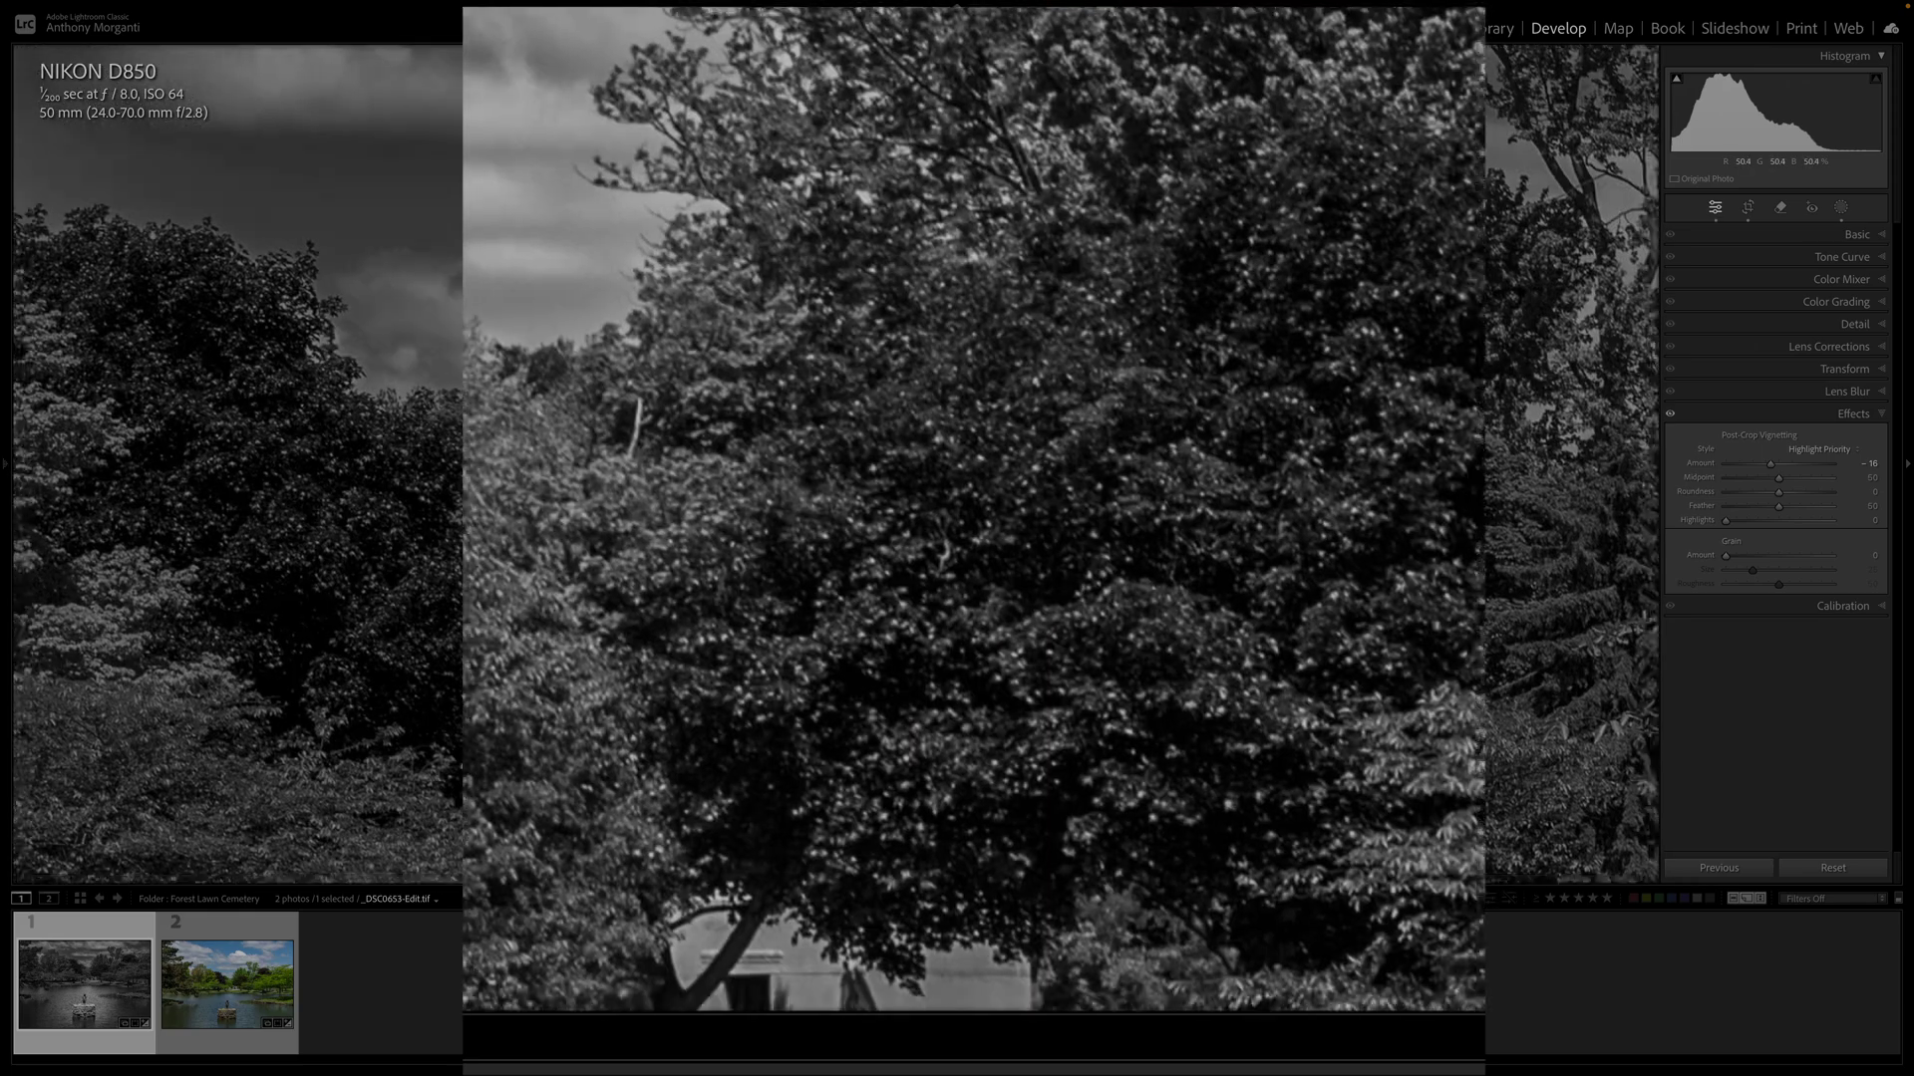
click(1030, 51)
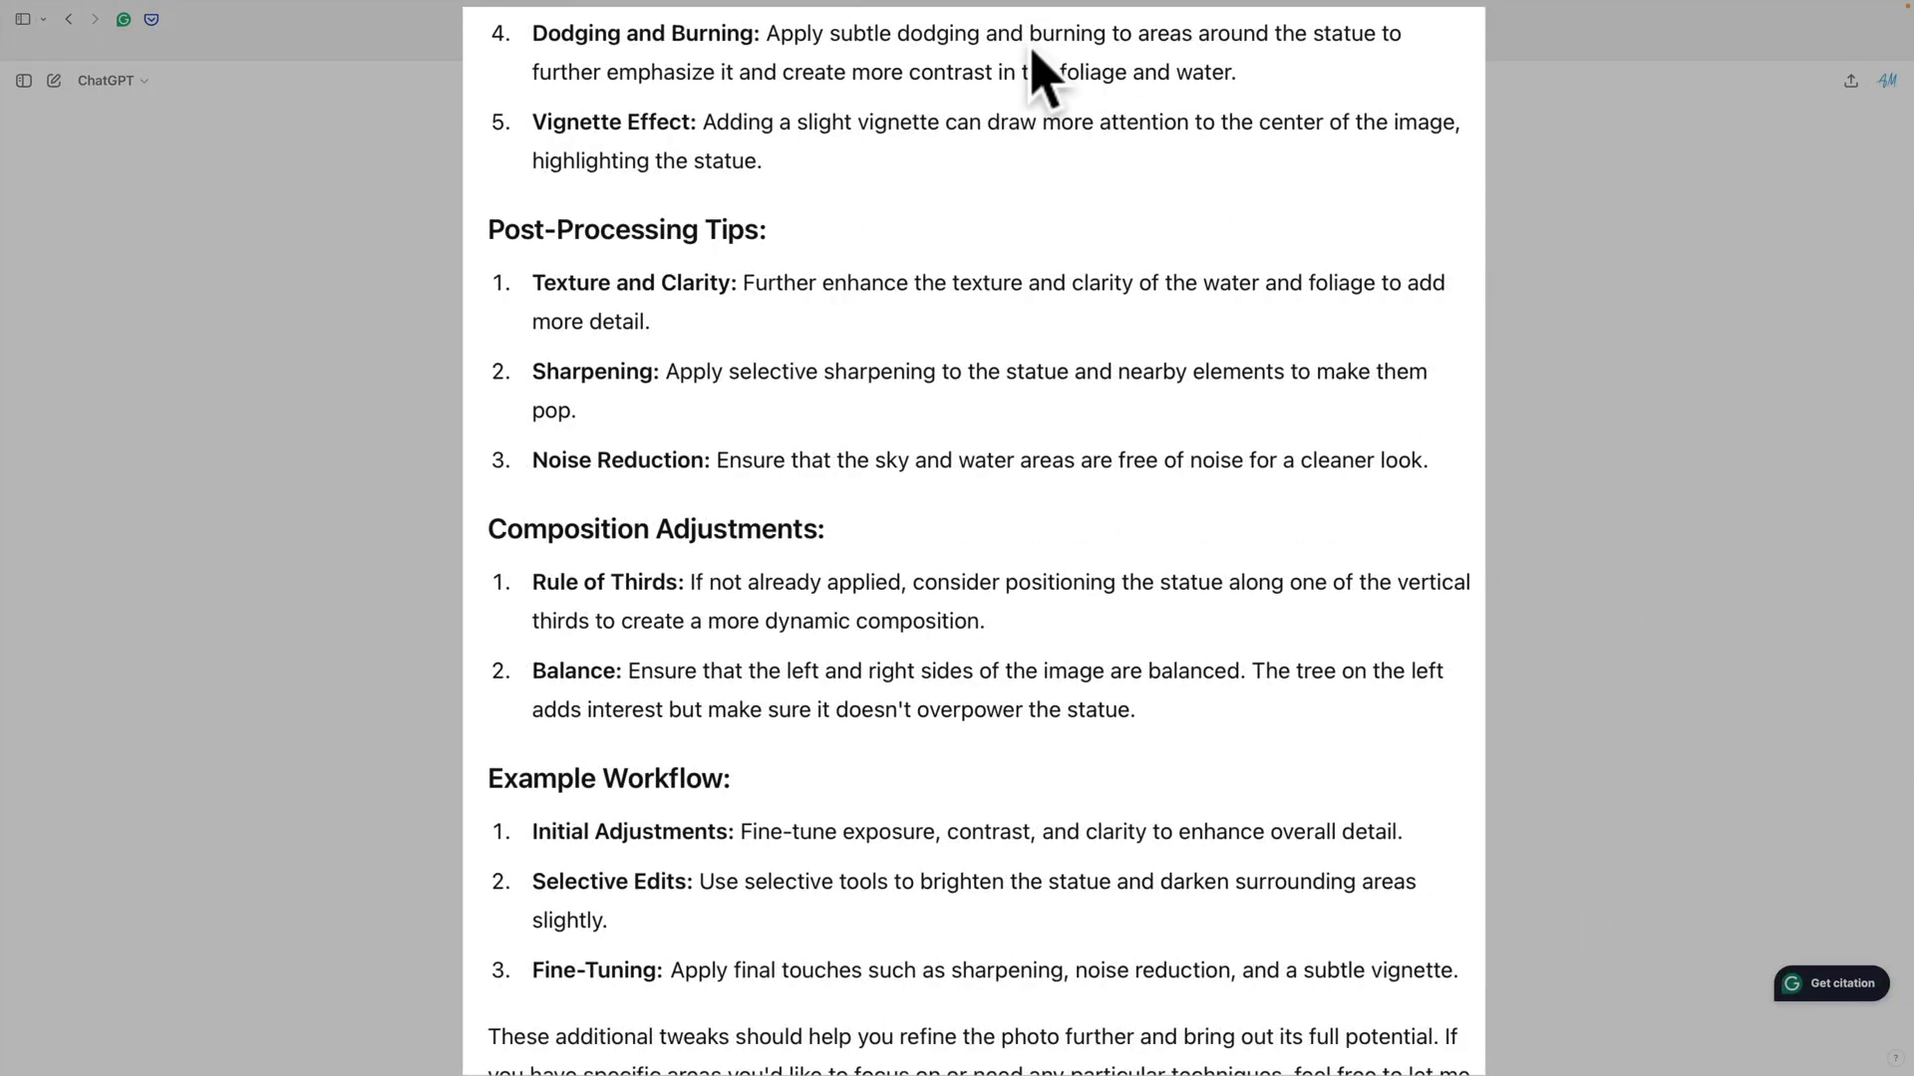
scroll(1033, 51, down, 1)
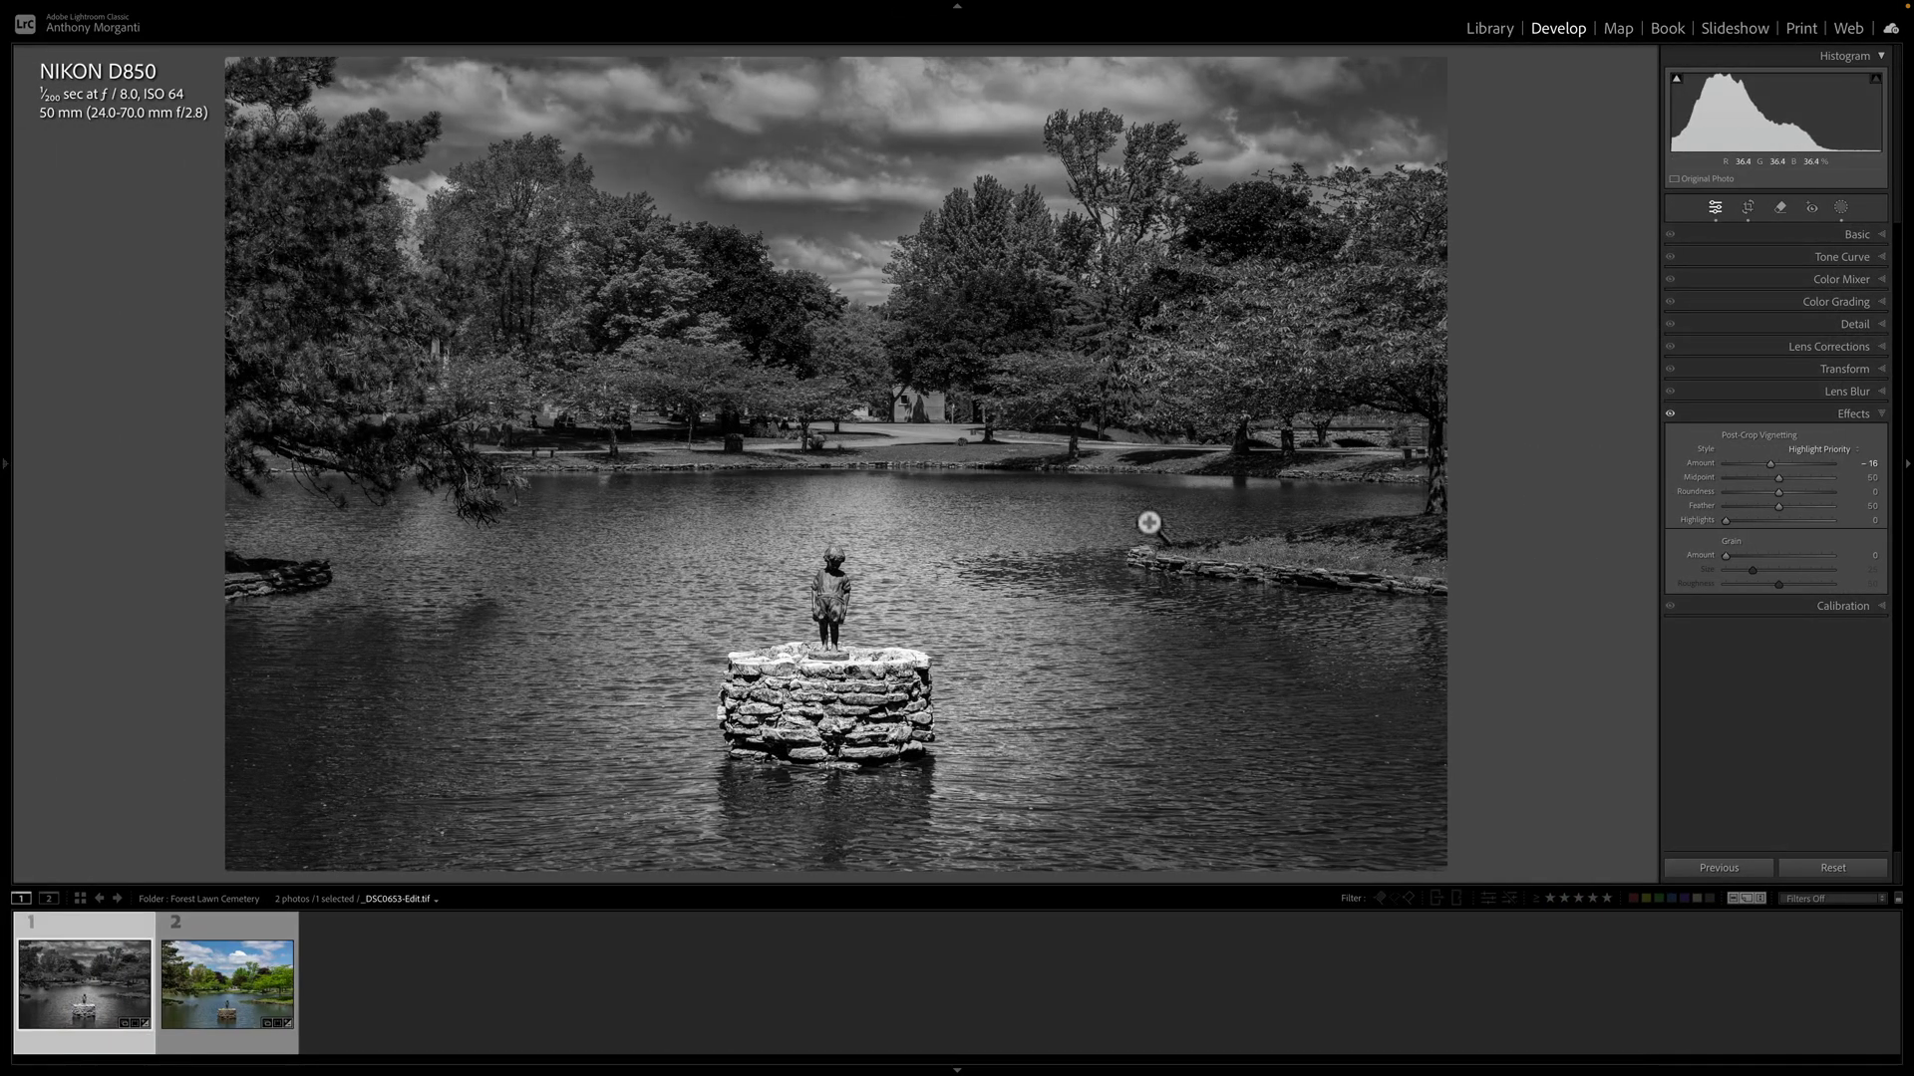
- Strengthen the Post-Crop Vignetting to darken the photo's edges
click(1850, 414)
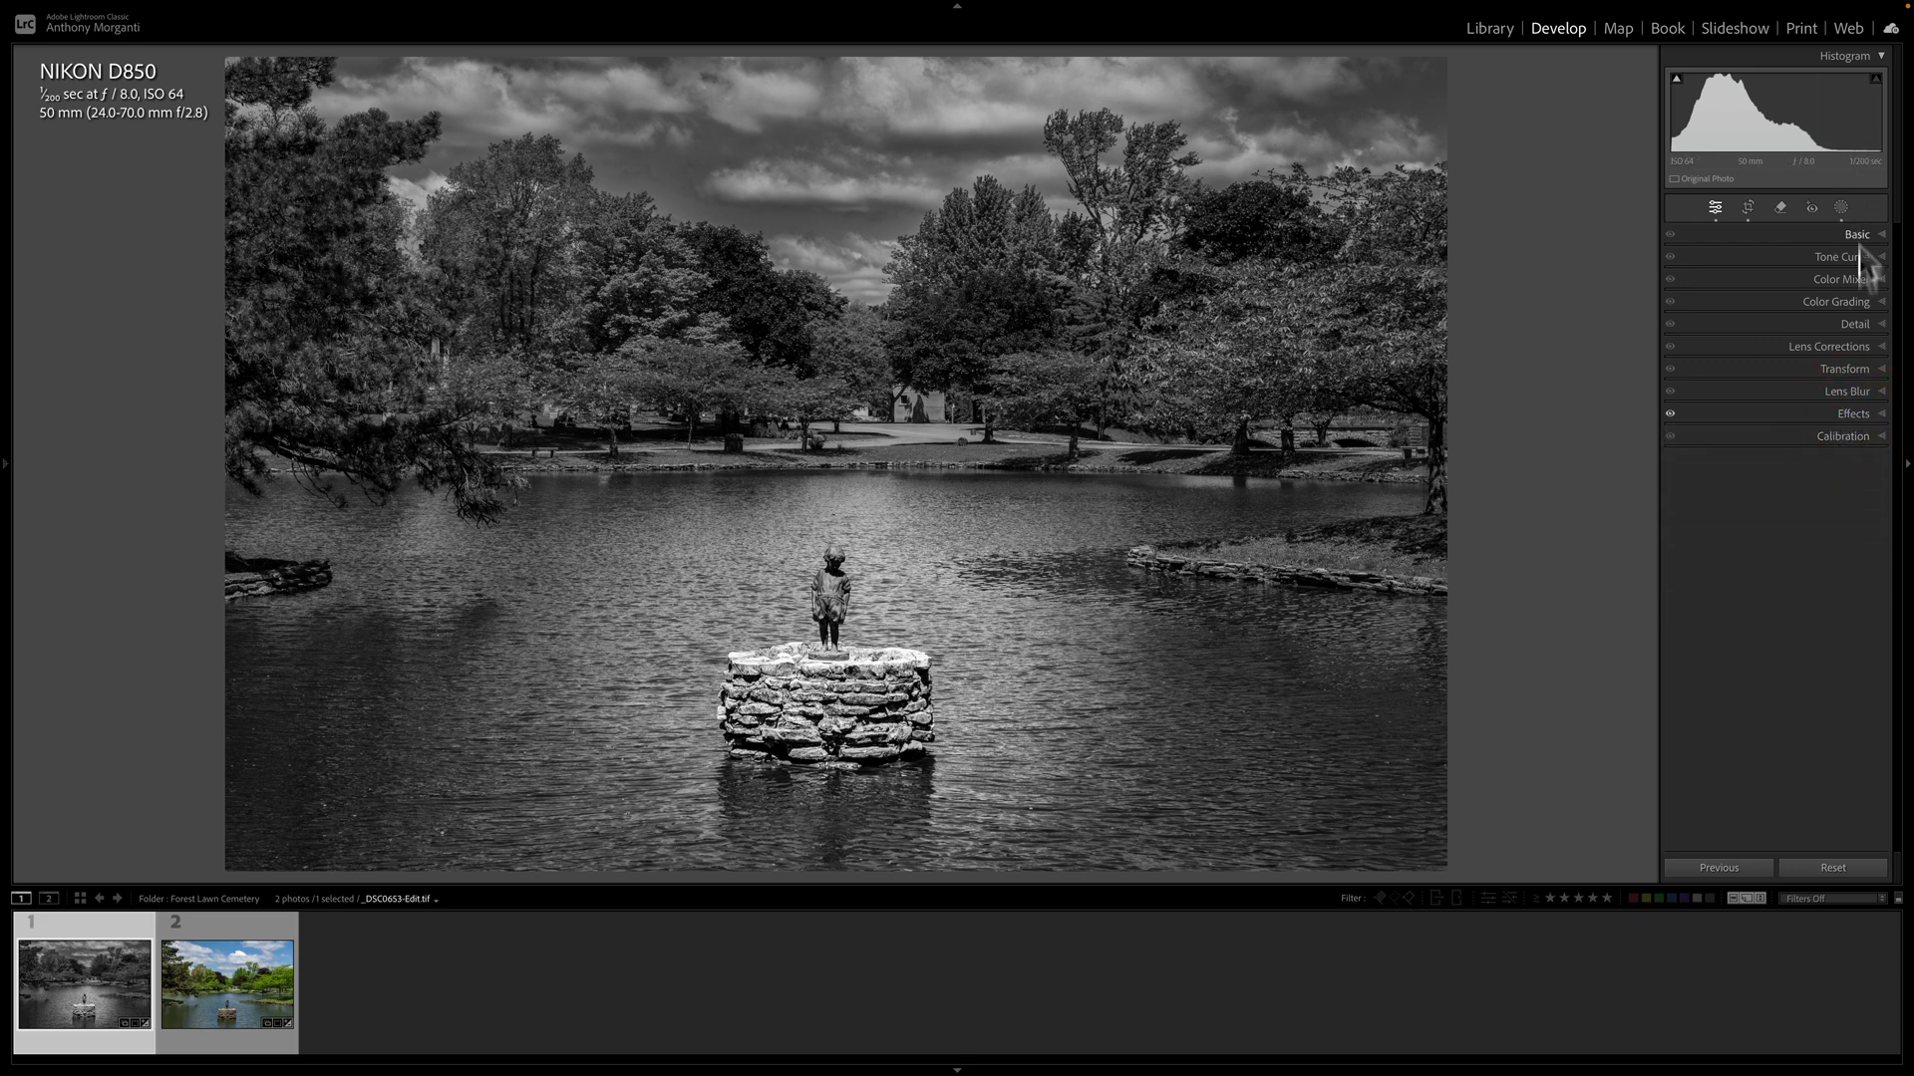
click(1851, 415)
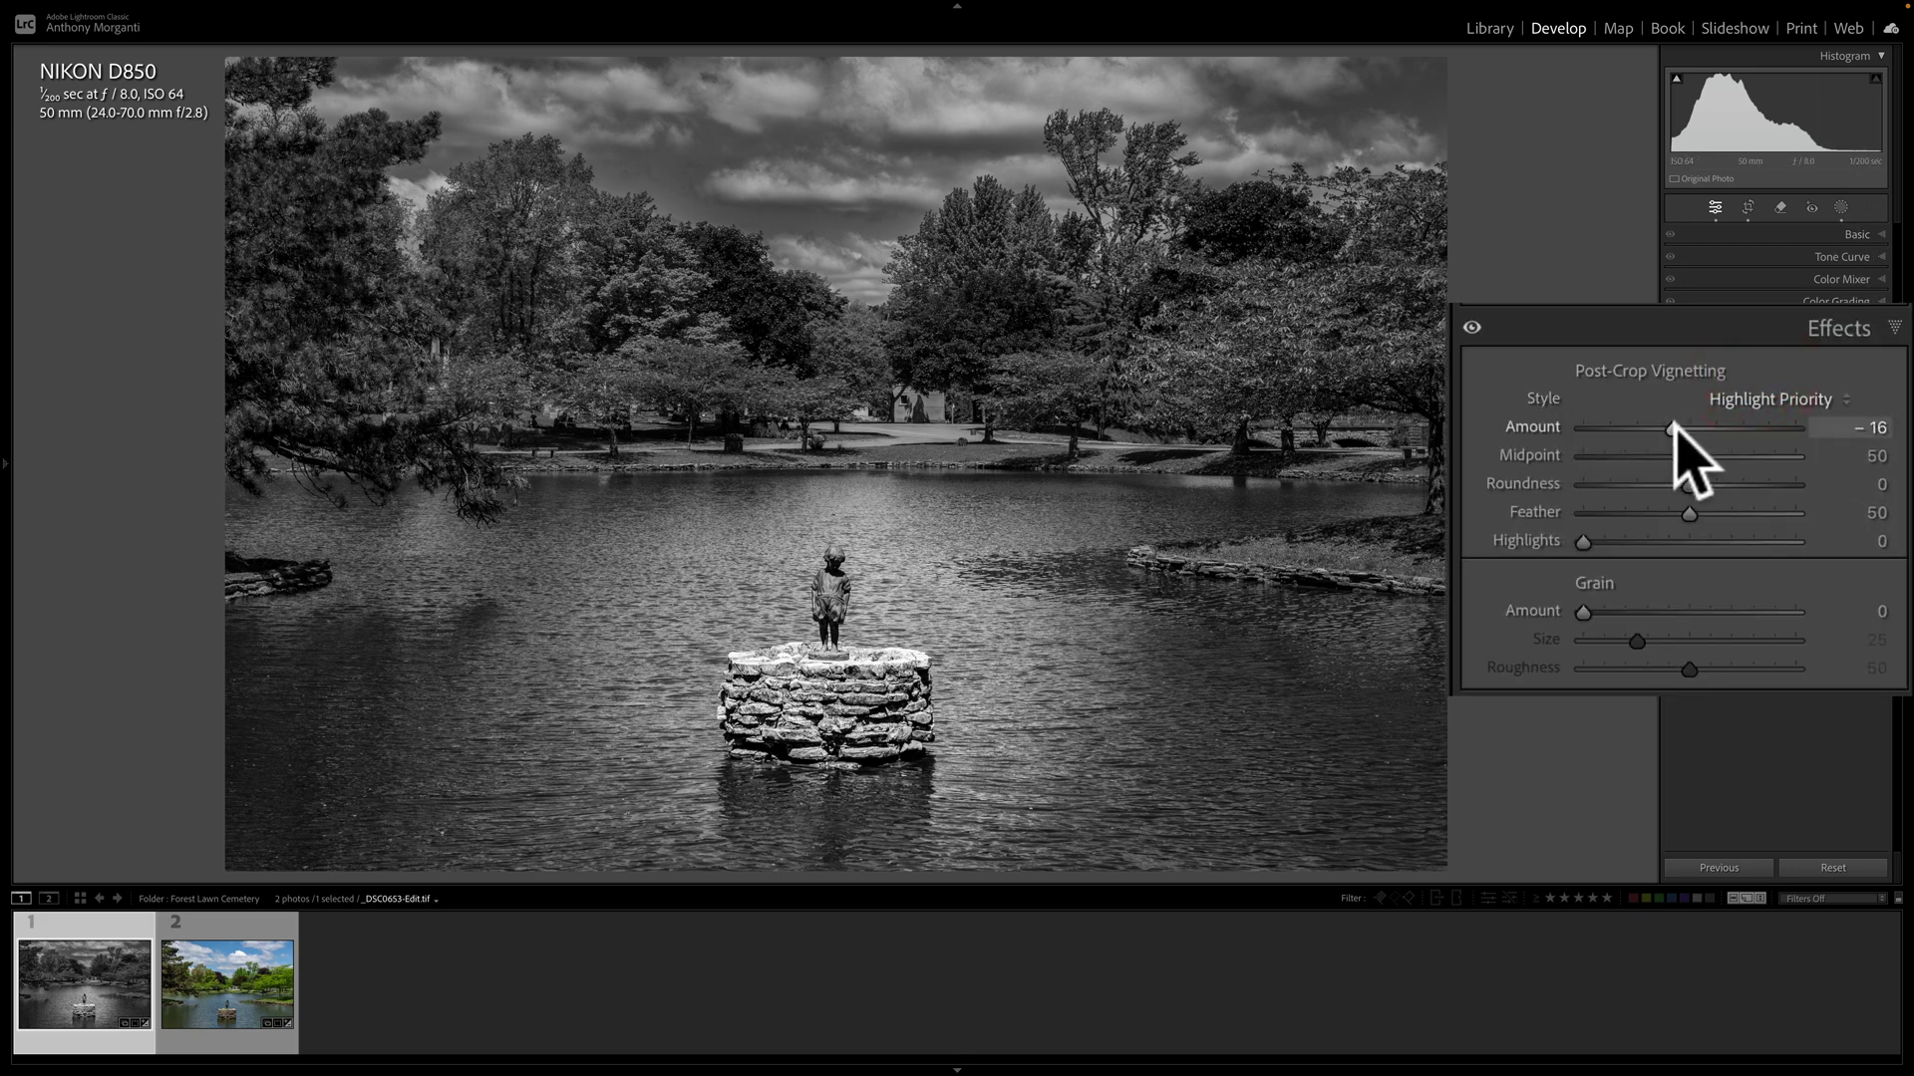
drag(1674, 428, 1758, 463)
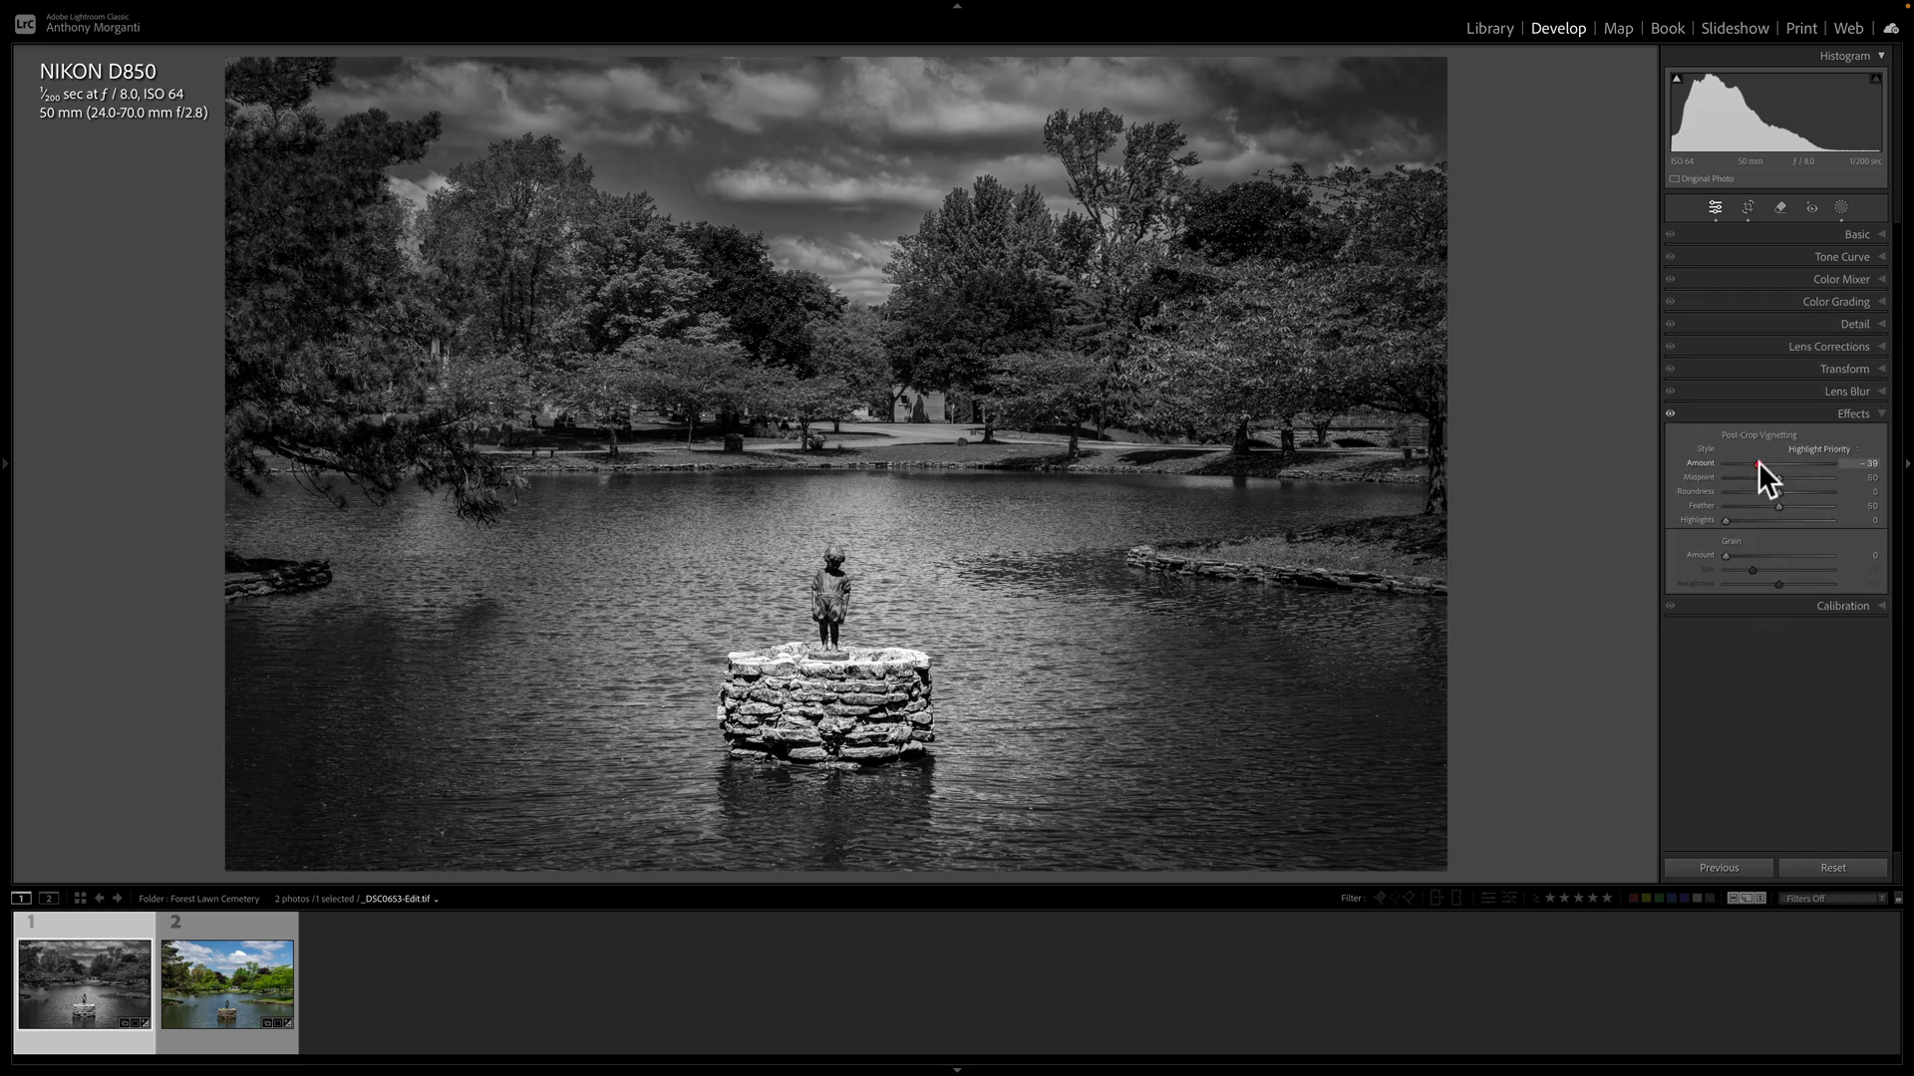
click(1846, 412)
- Add a Select Sky mask with Whites 63 and Blacks −23 to brighten the clouds
click(1842, 207)
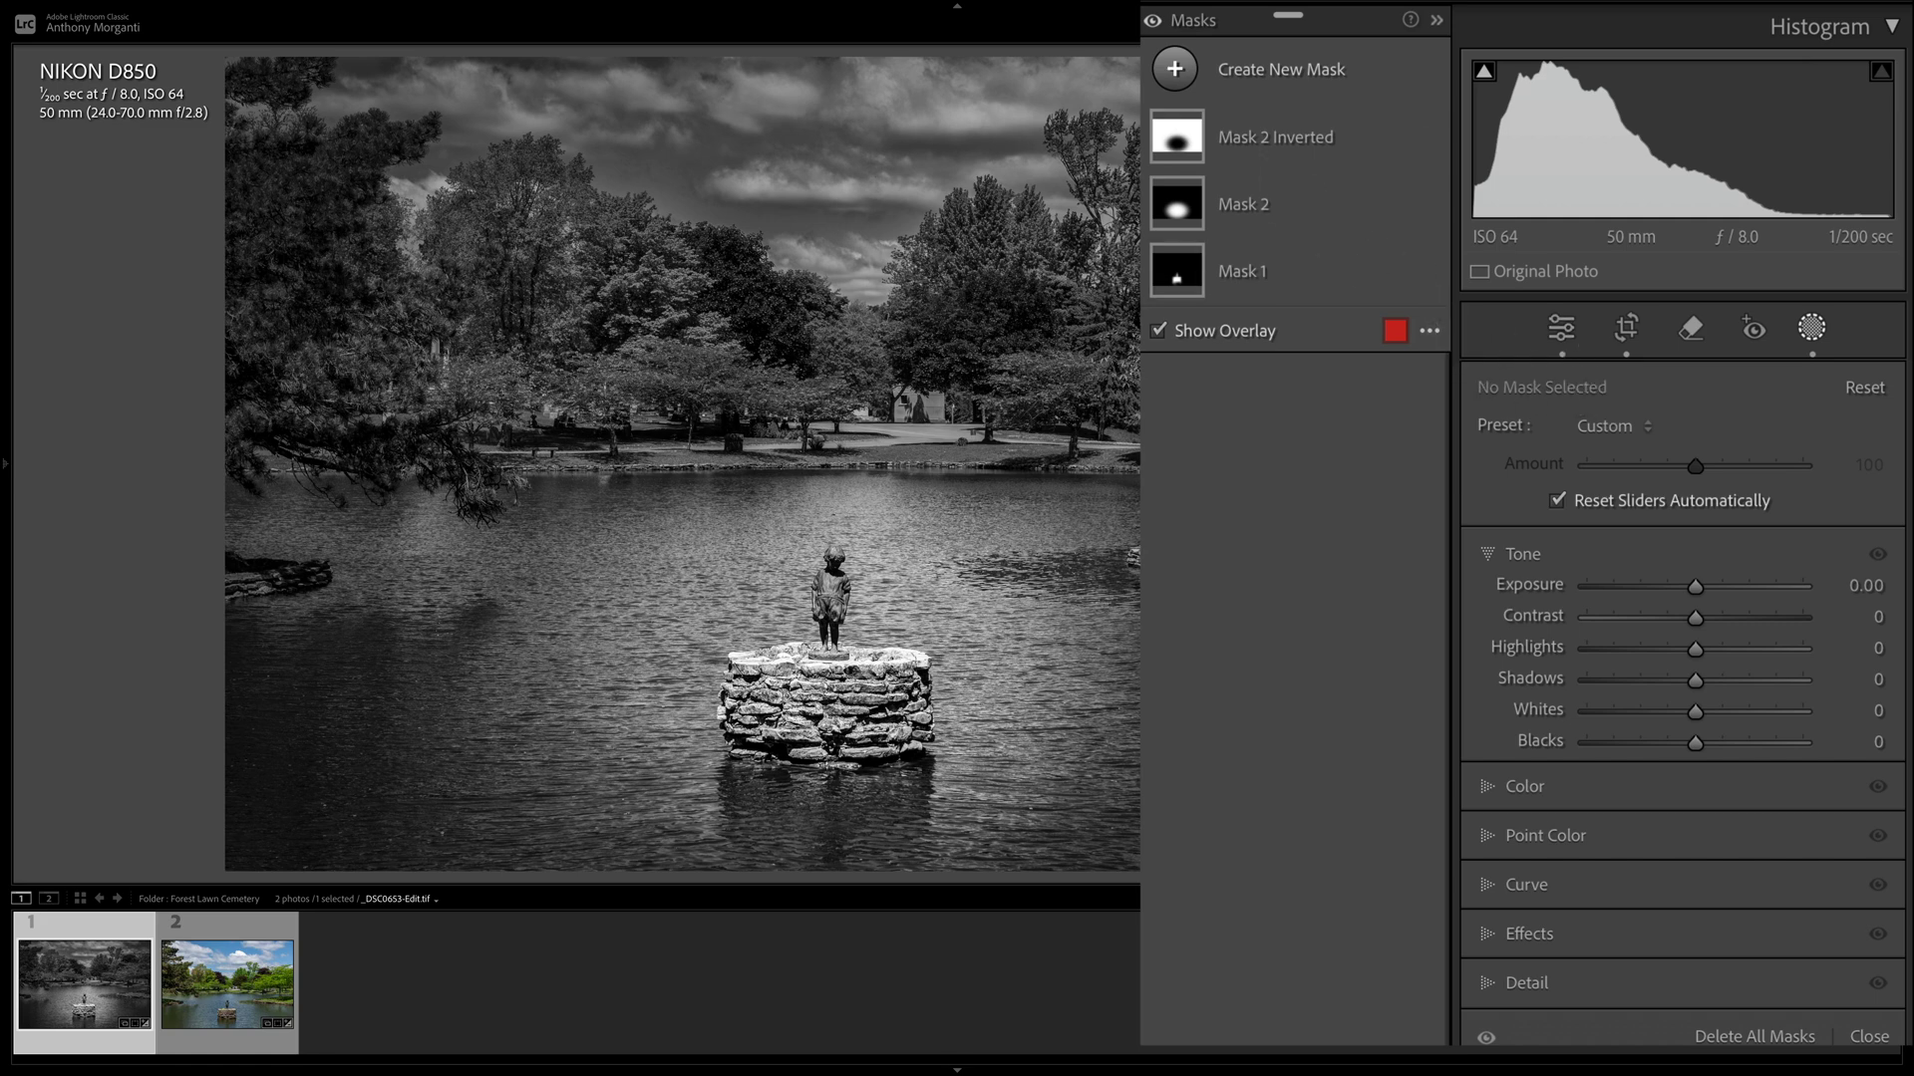
click(1175, 69)
click(1309, 164)
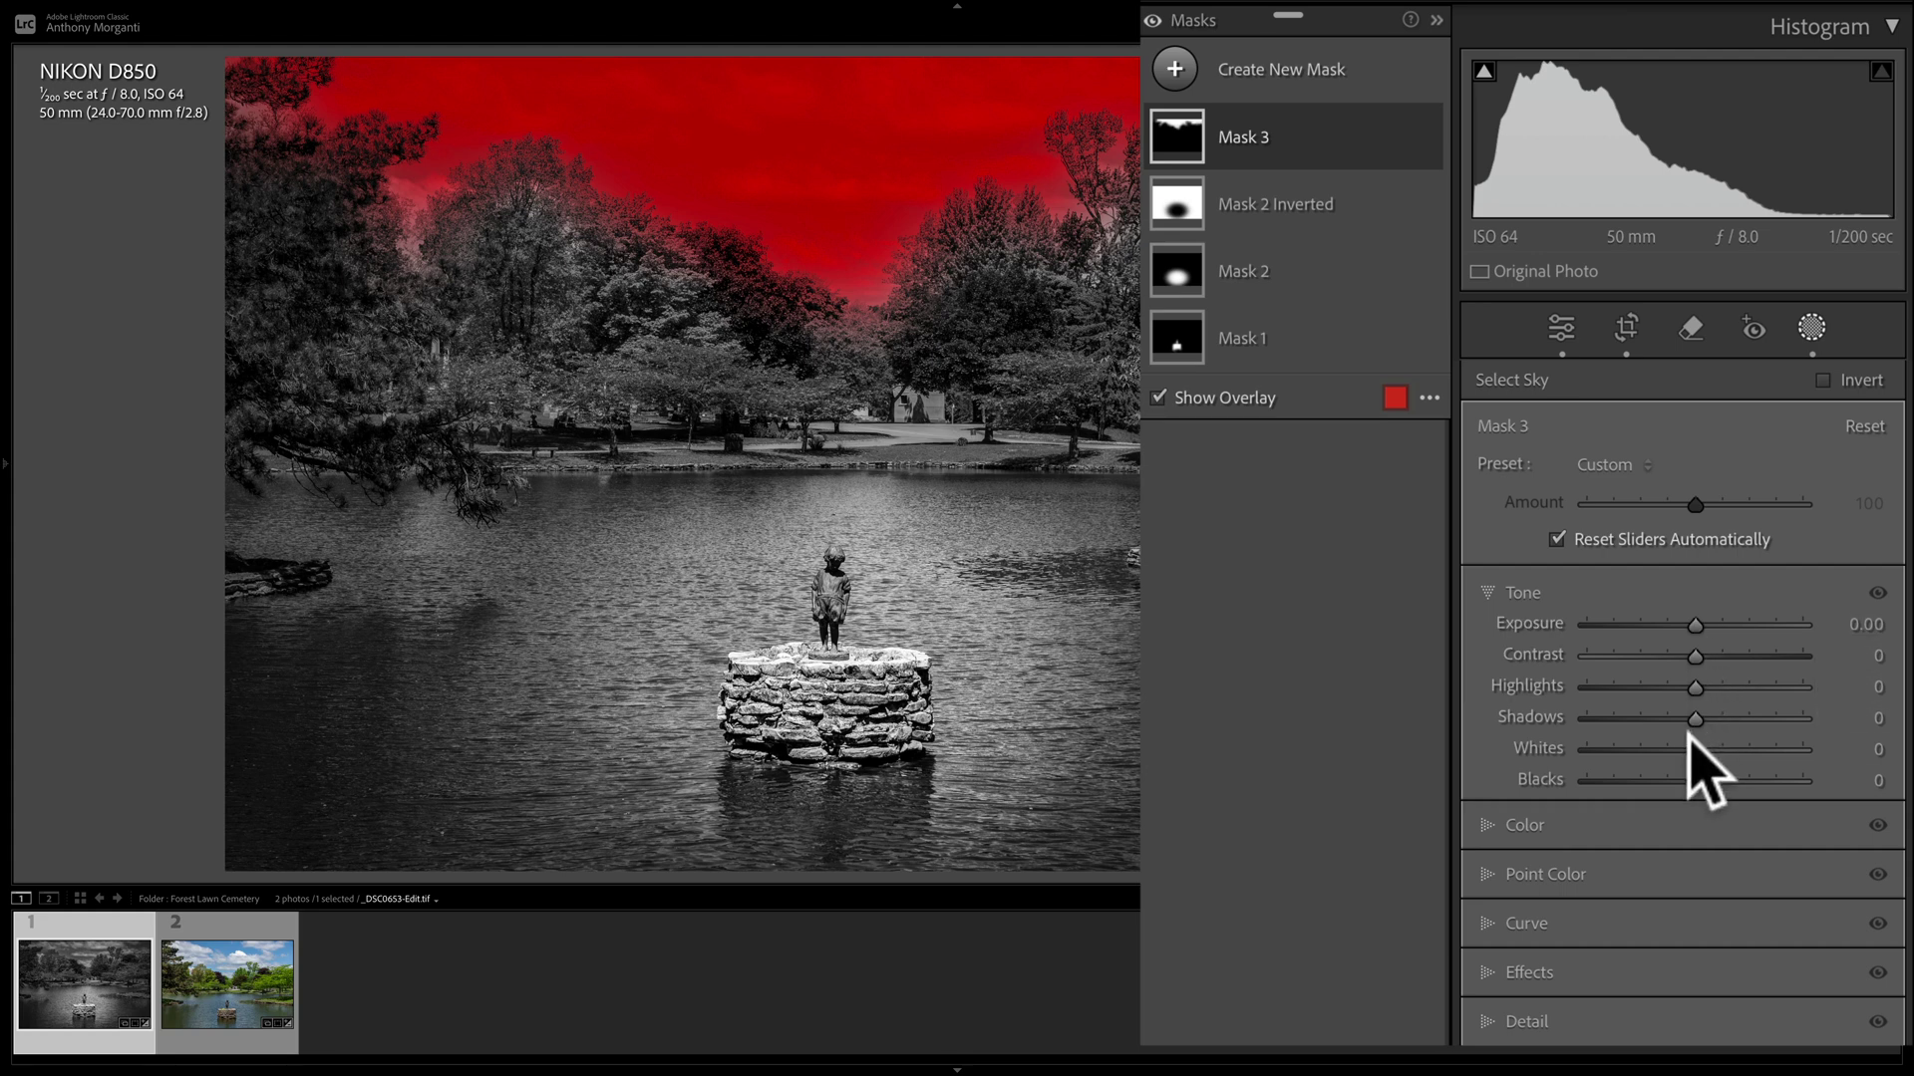
drag(1696, 747, 1668, 781)
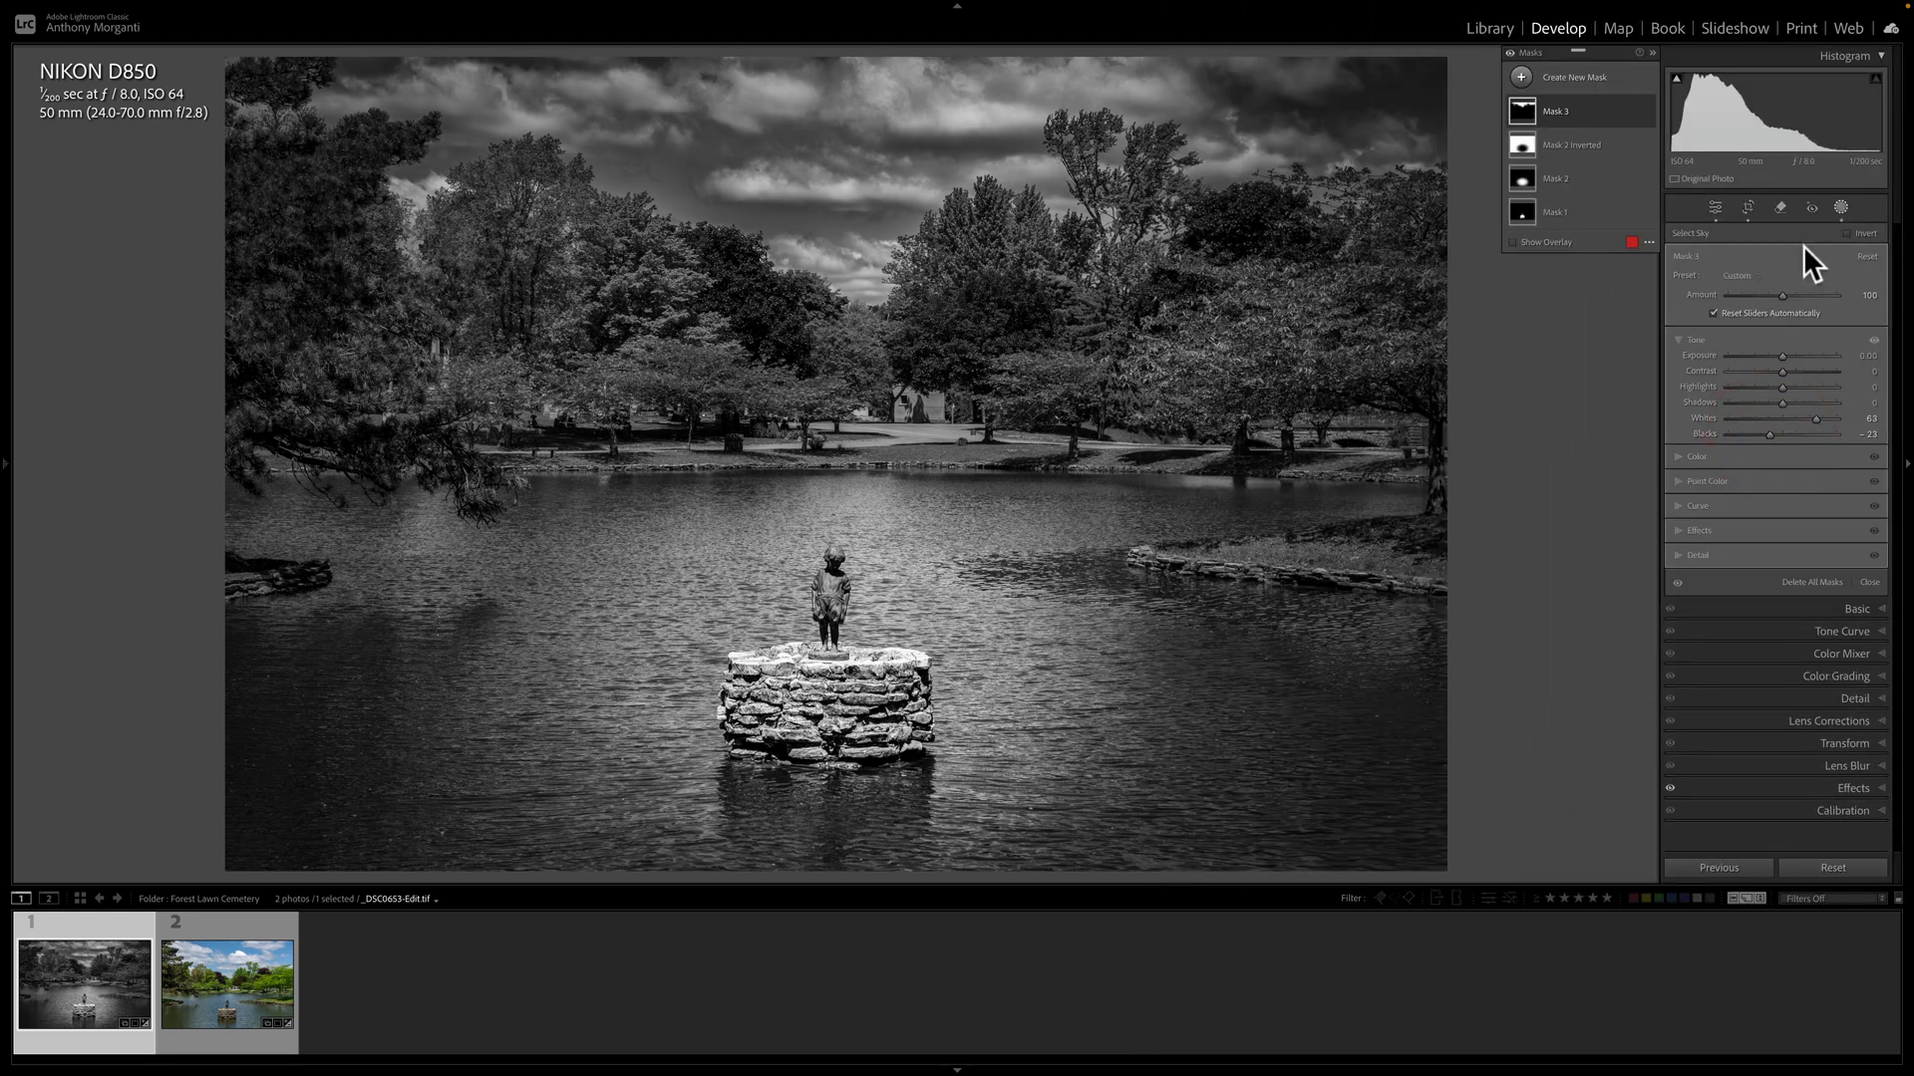
click(1842, 206)
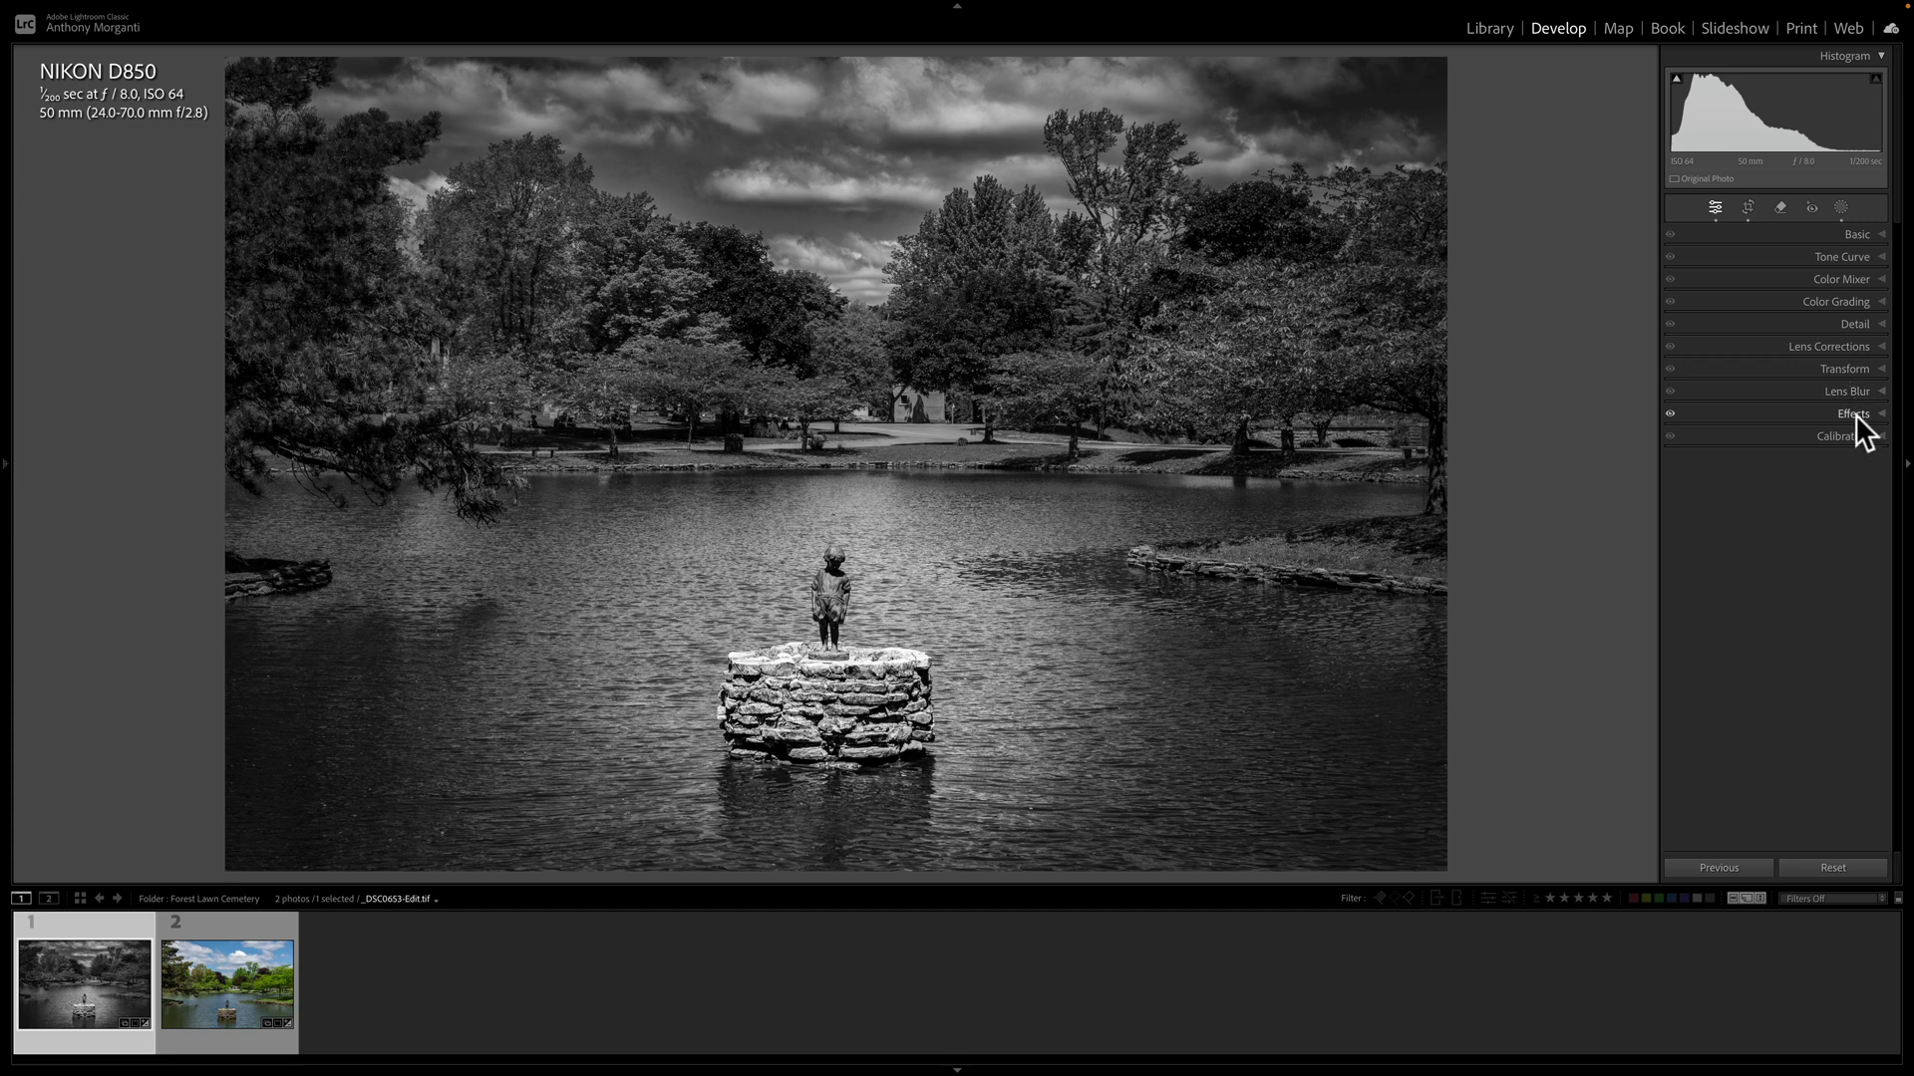
- Raise the Detail panel's Sharpening Amount to 53
click(1854, 324)
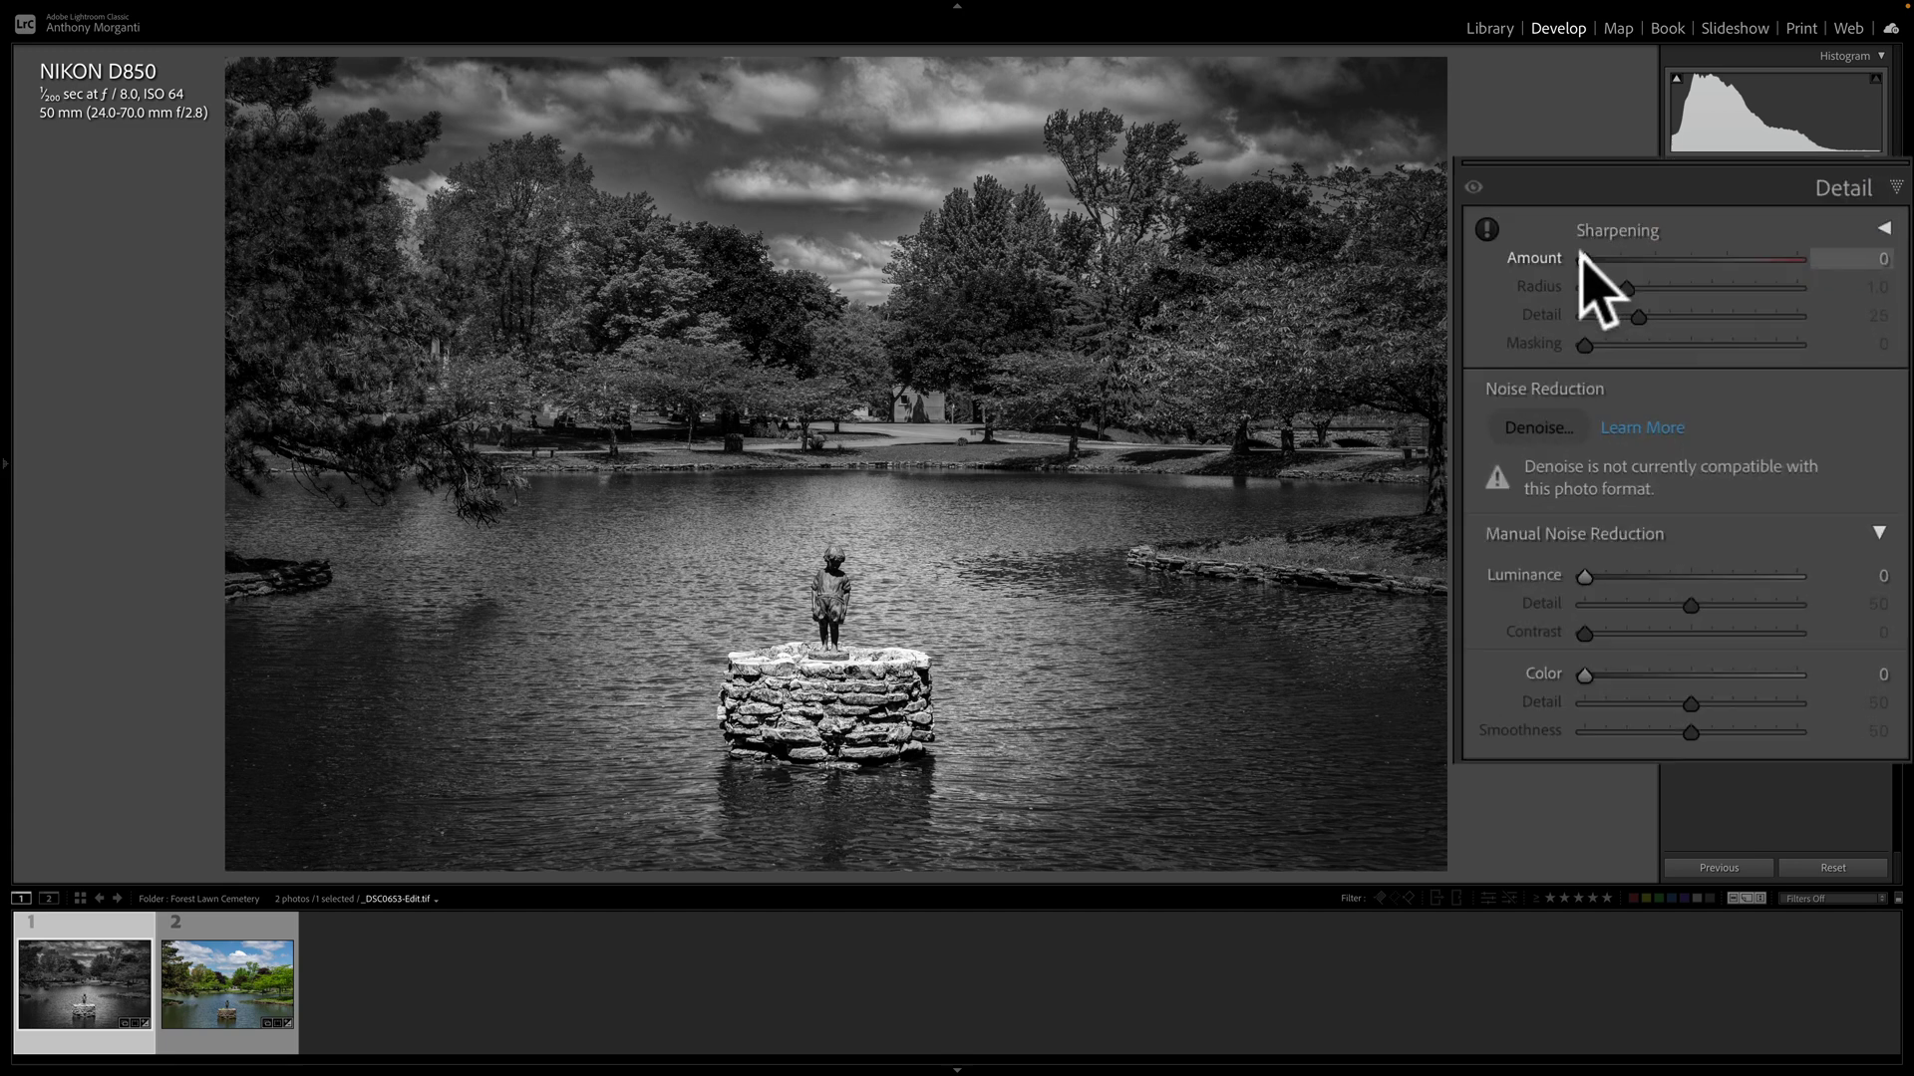
drag(1607, 263, 1662, 265)
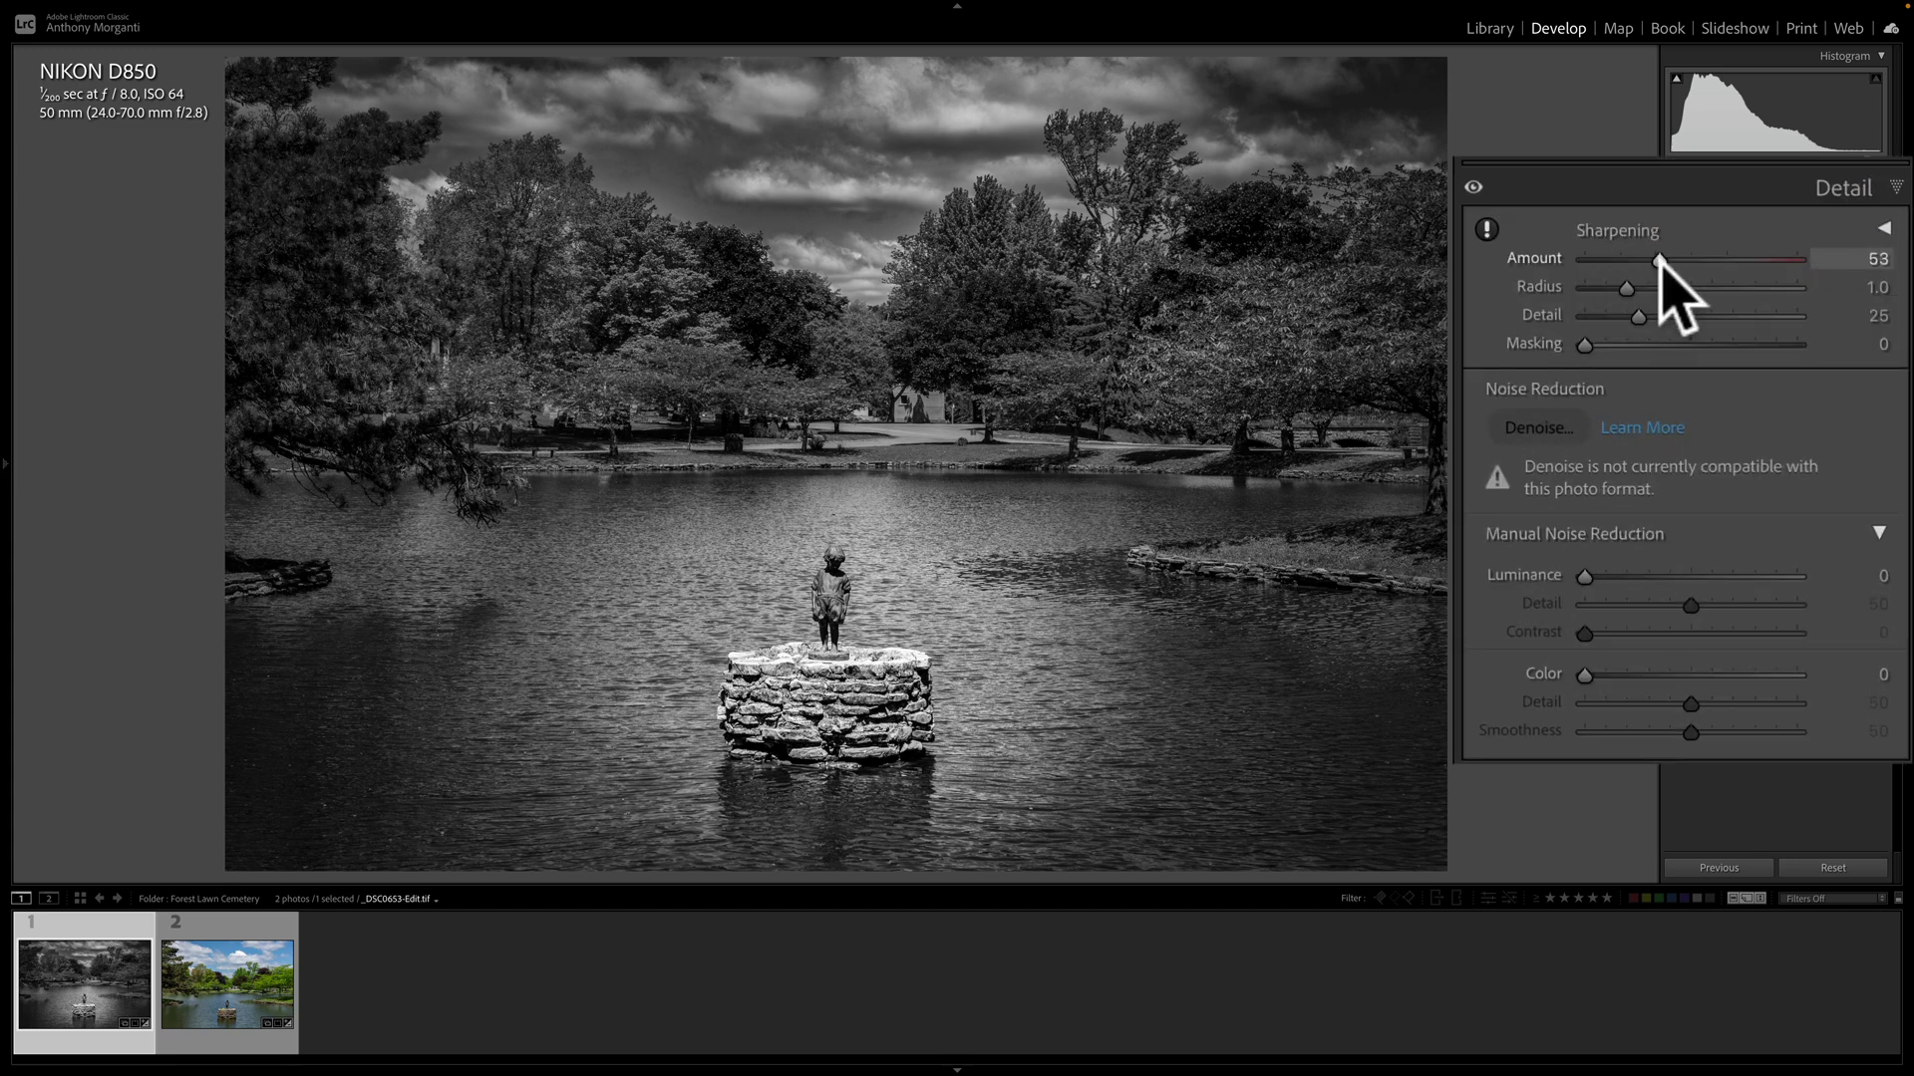
click(1843, 324)
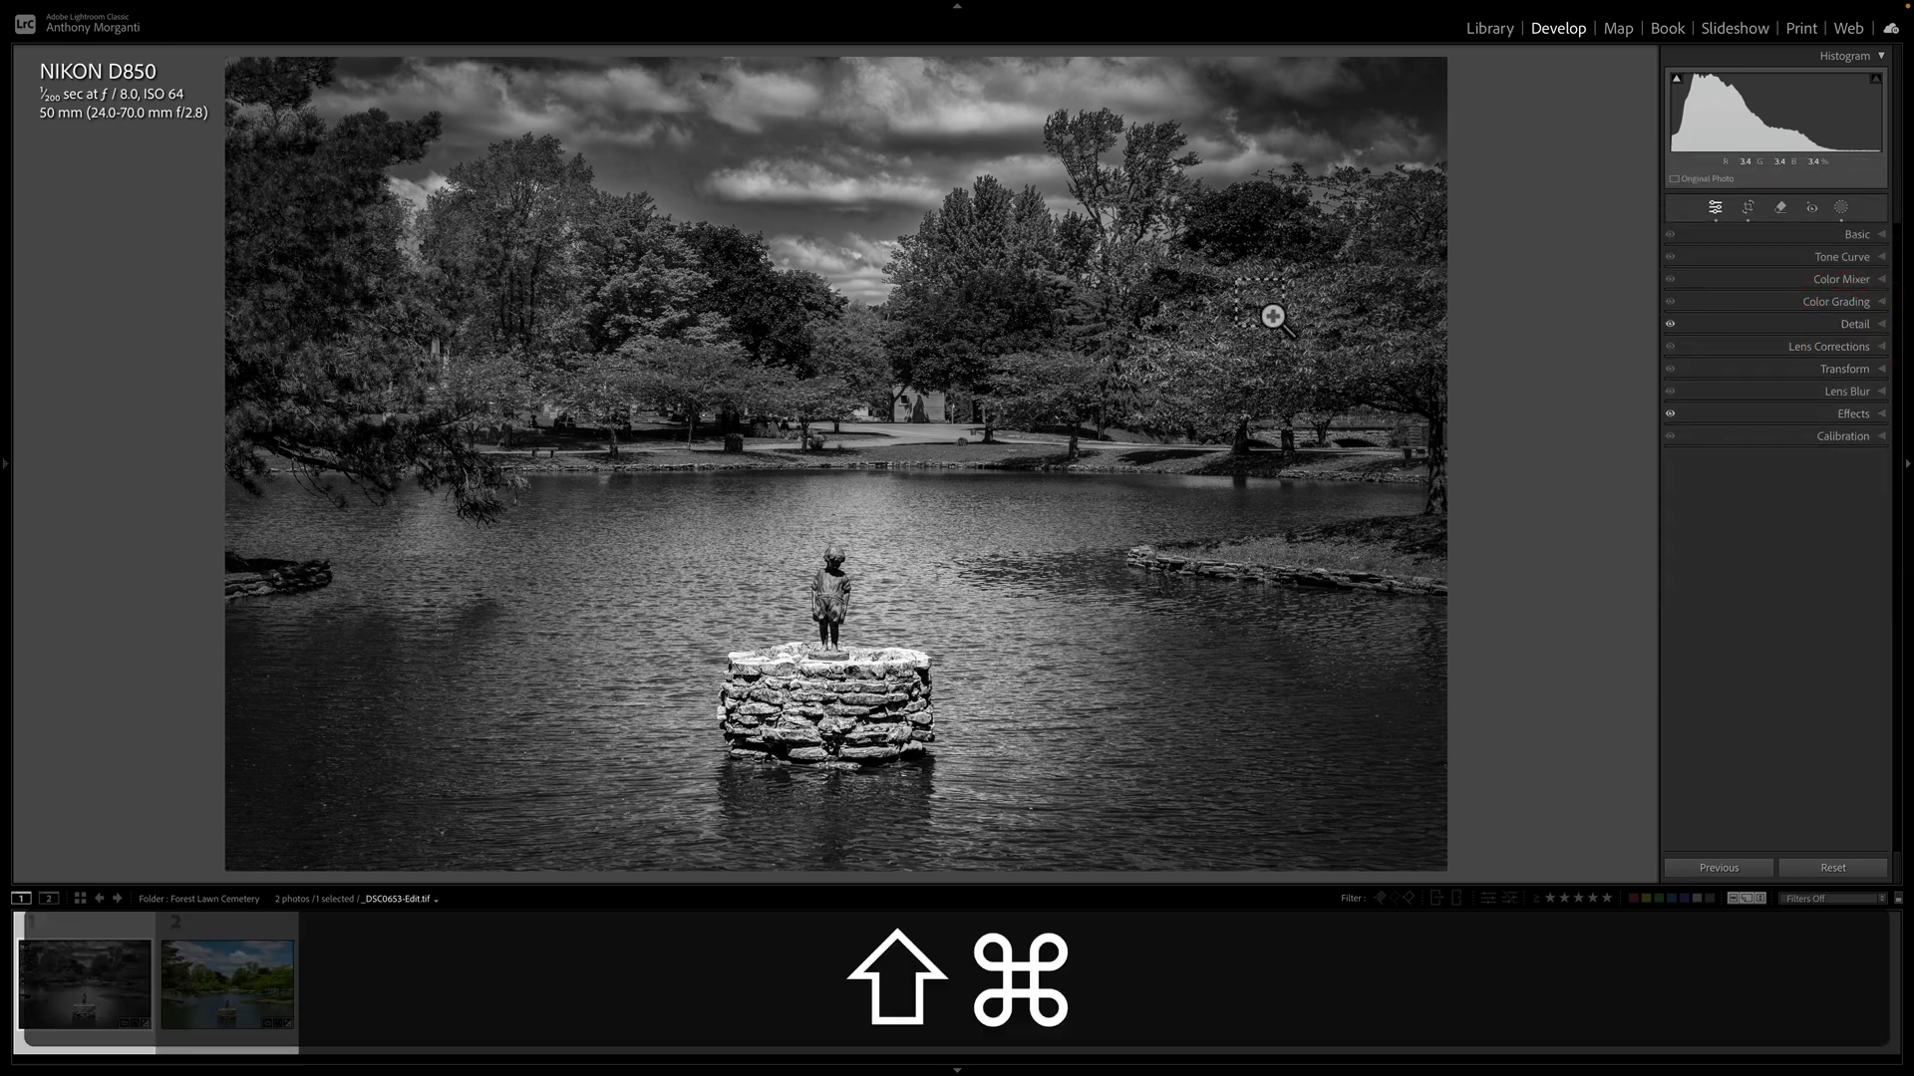
- Export the photo as Critique-3.jpg with start number 3, then return to ChatGPT
key(shift+super+e)
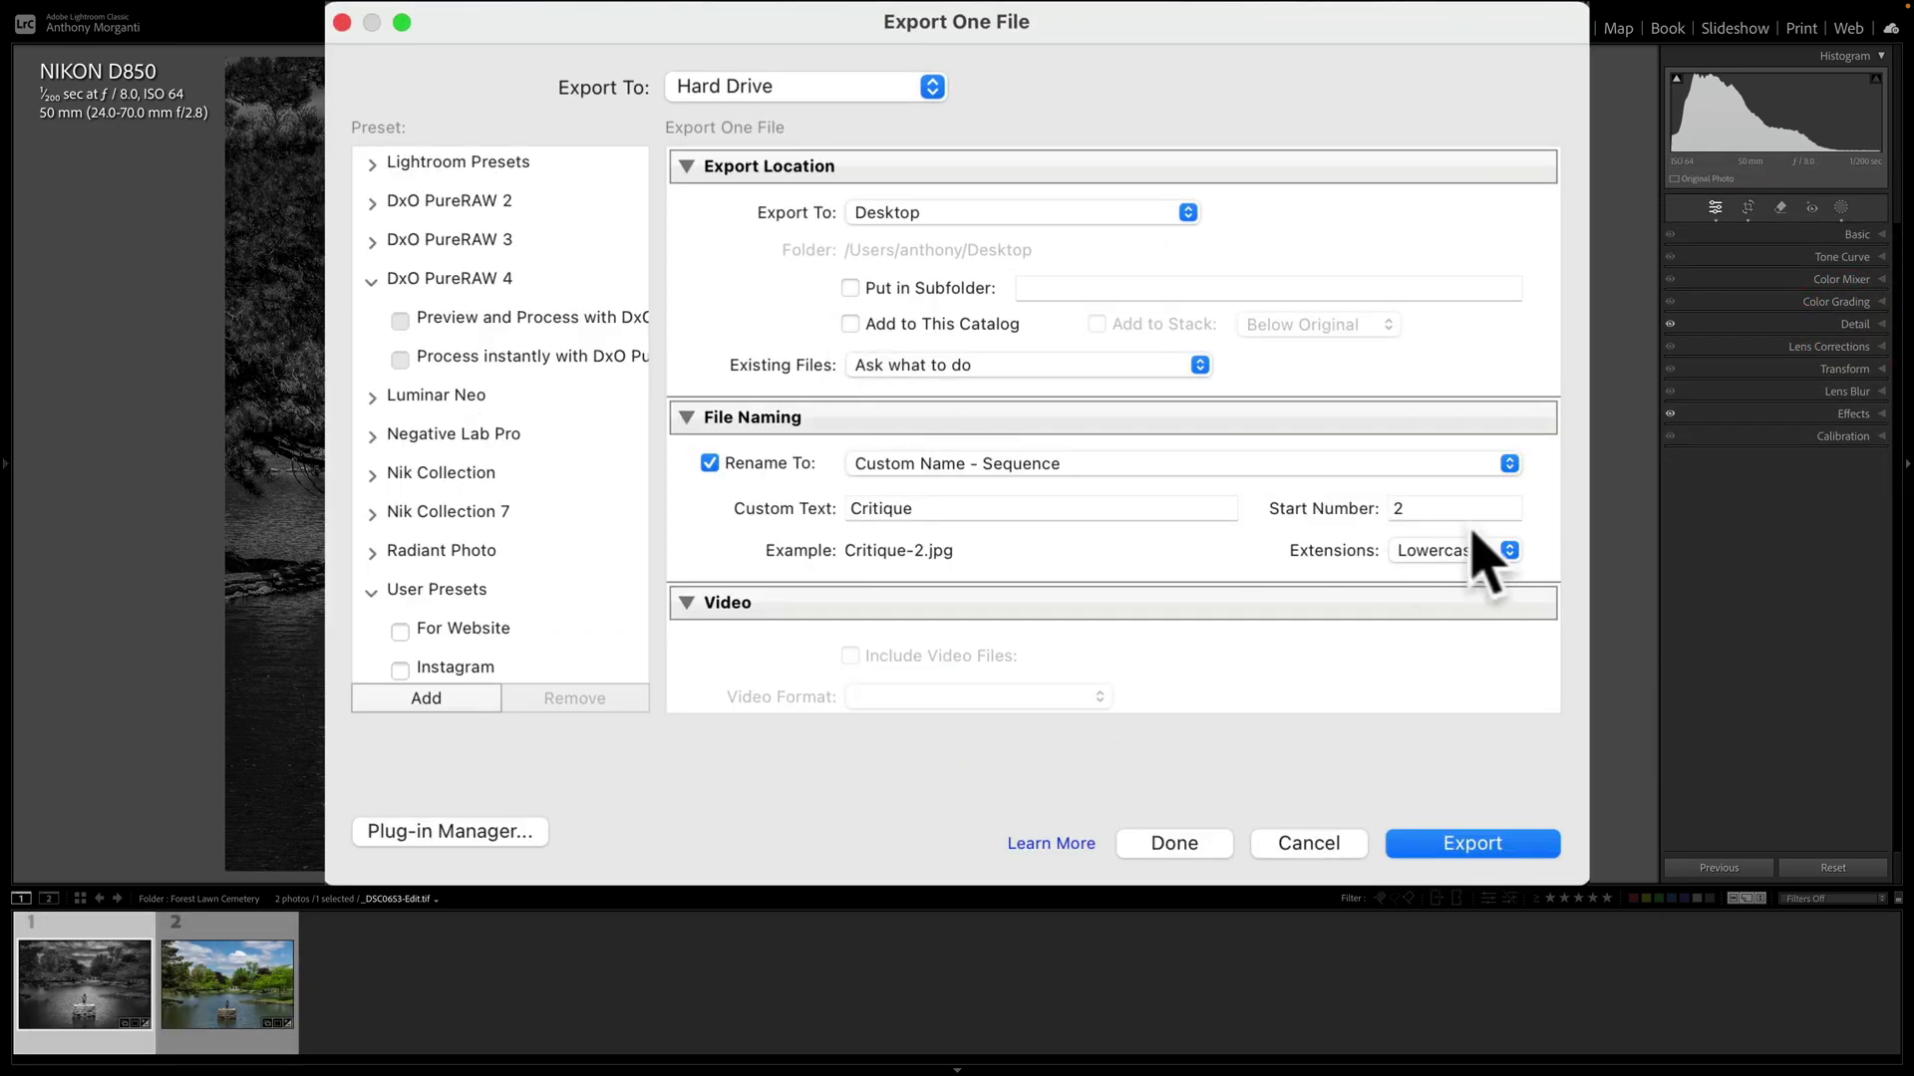
double_click(1452, 507)
text(3)
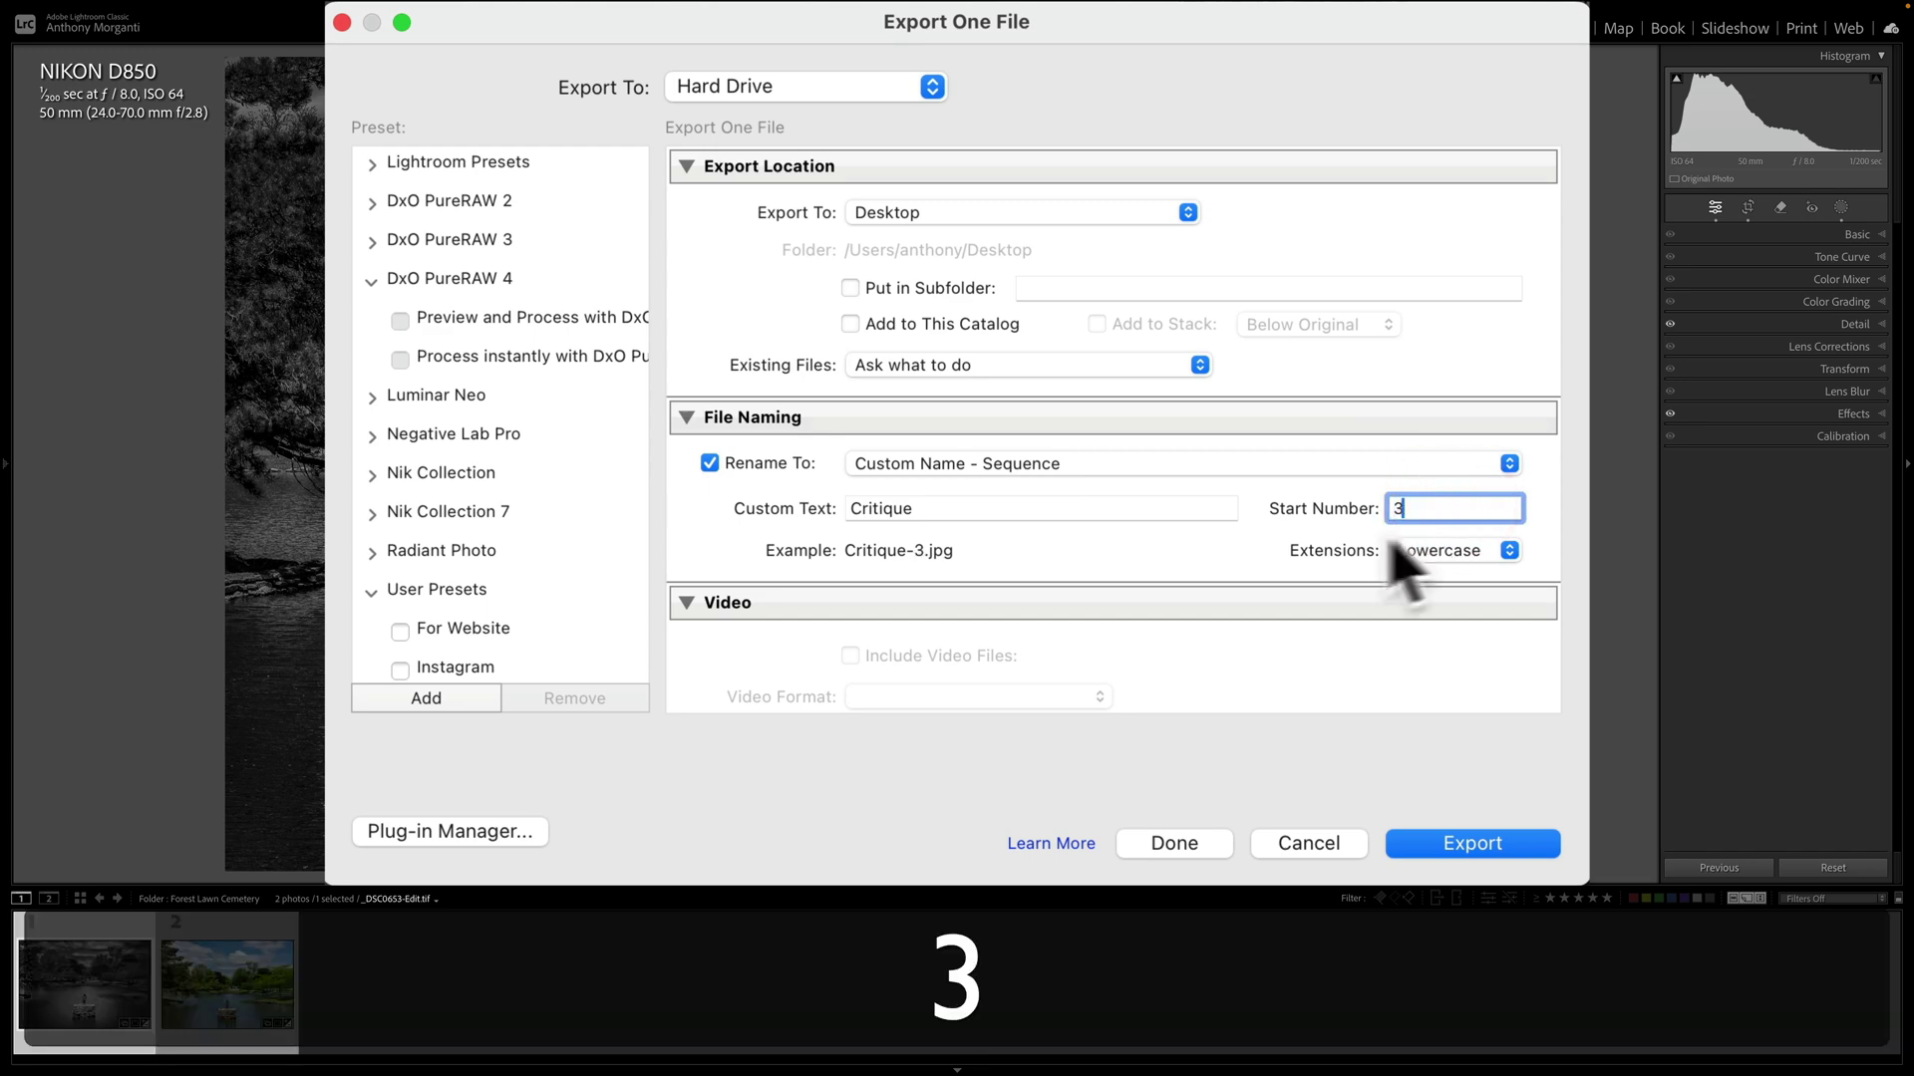
scroll(1385, 555, down, 5)
click(1470, 835)
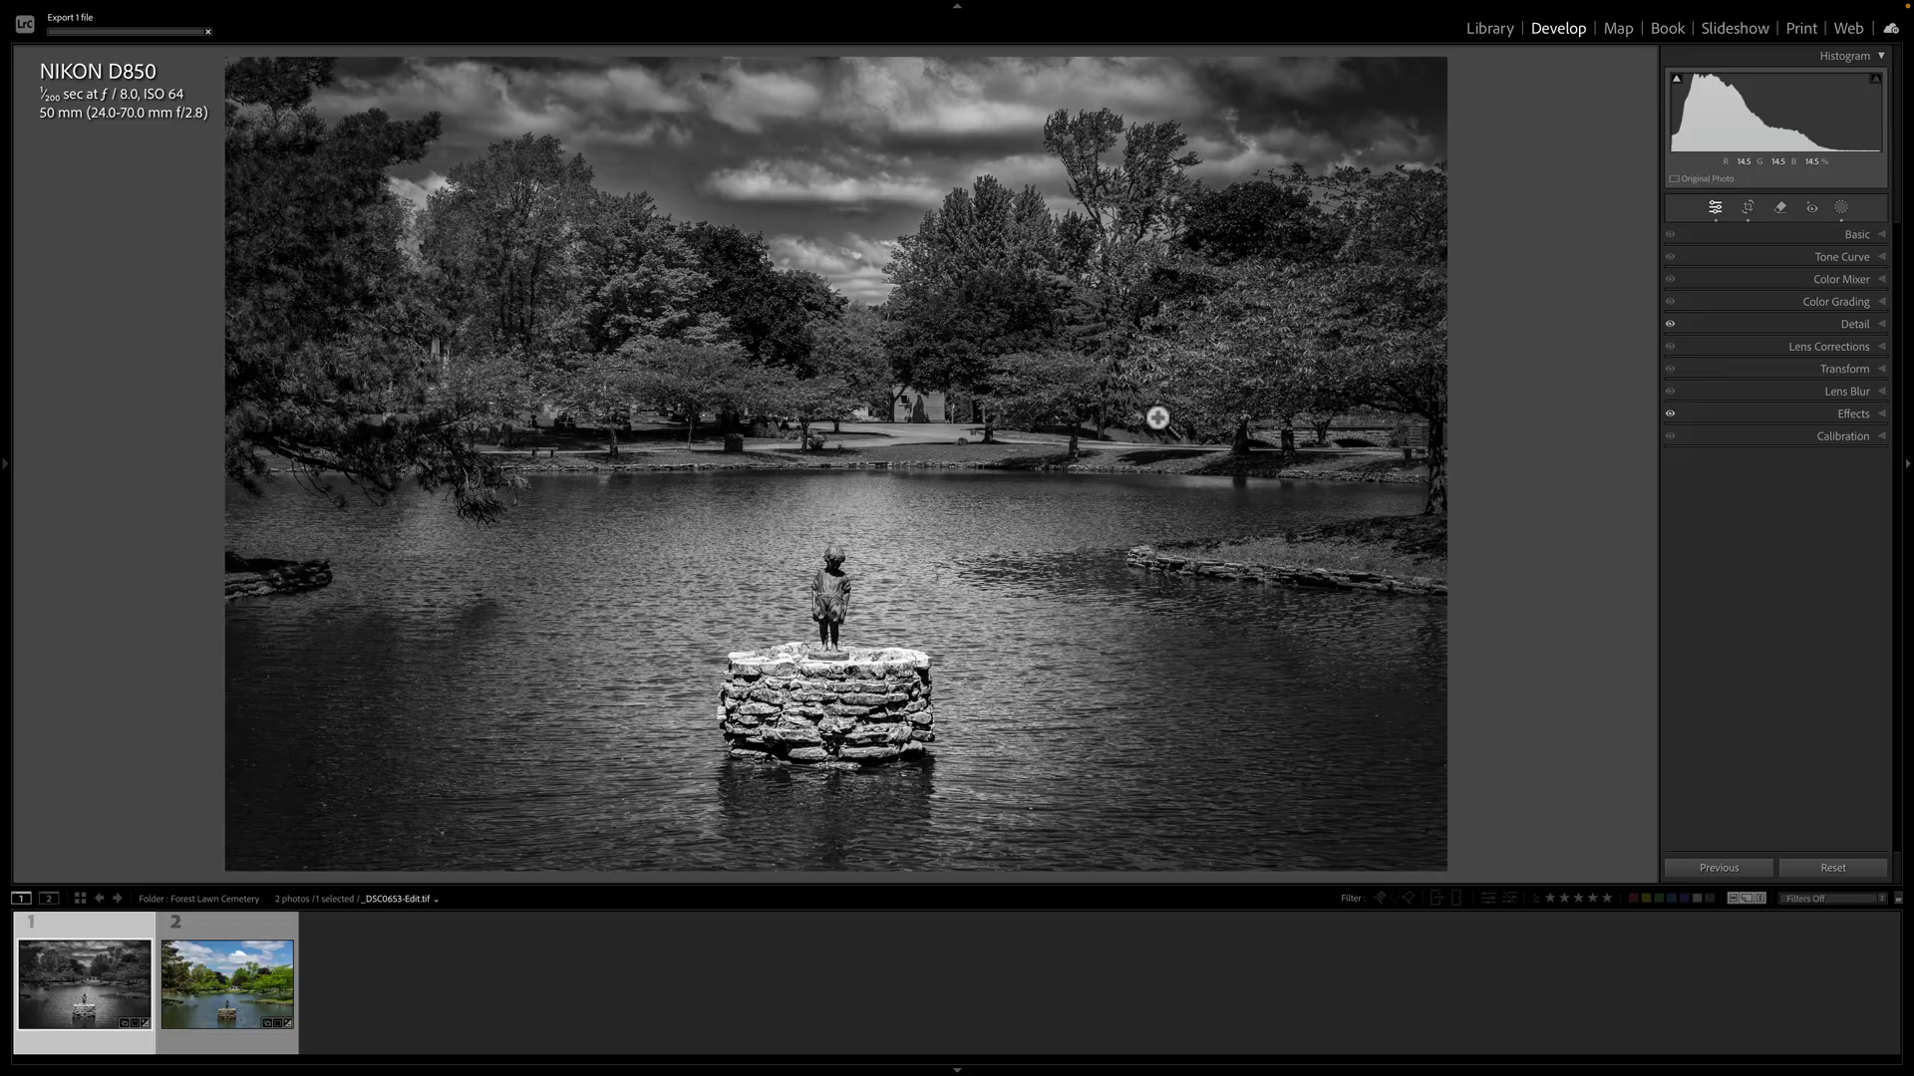
key(ctrl+Right)
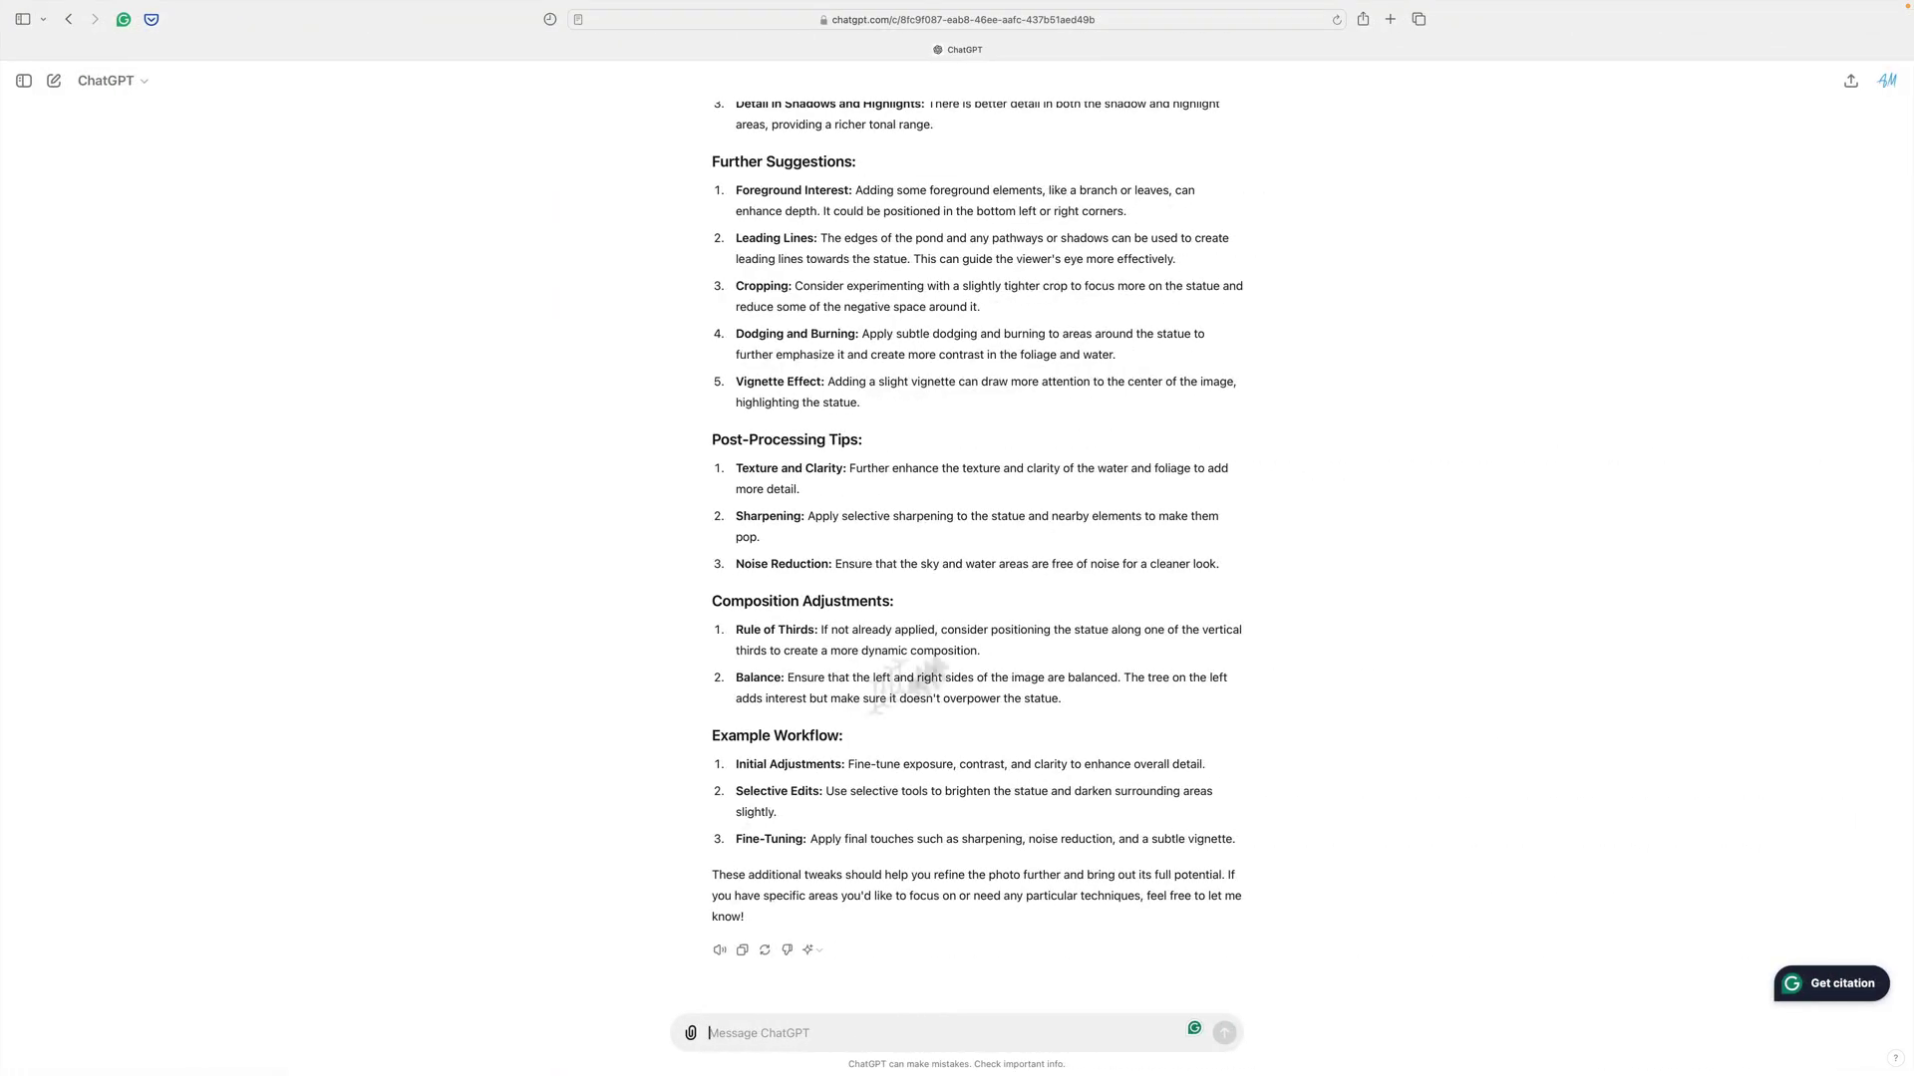
- Upload Critique-3.jpg from the computer as a ChatGPT attachment
click(690, 1032)
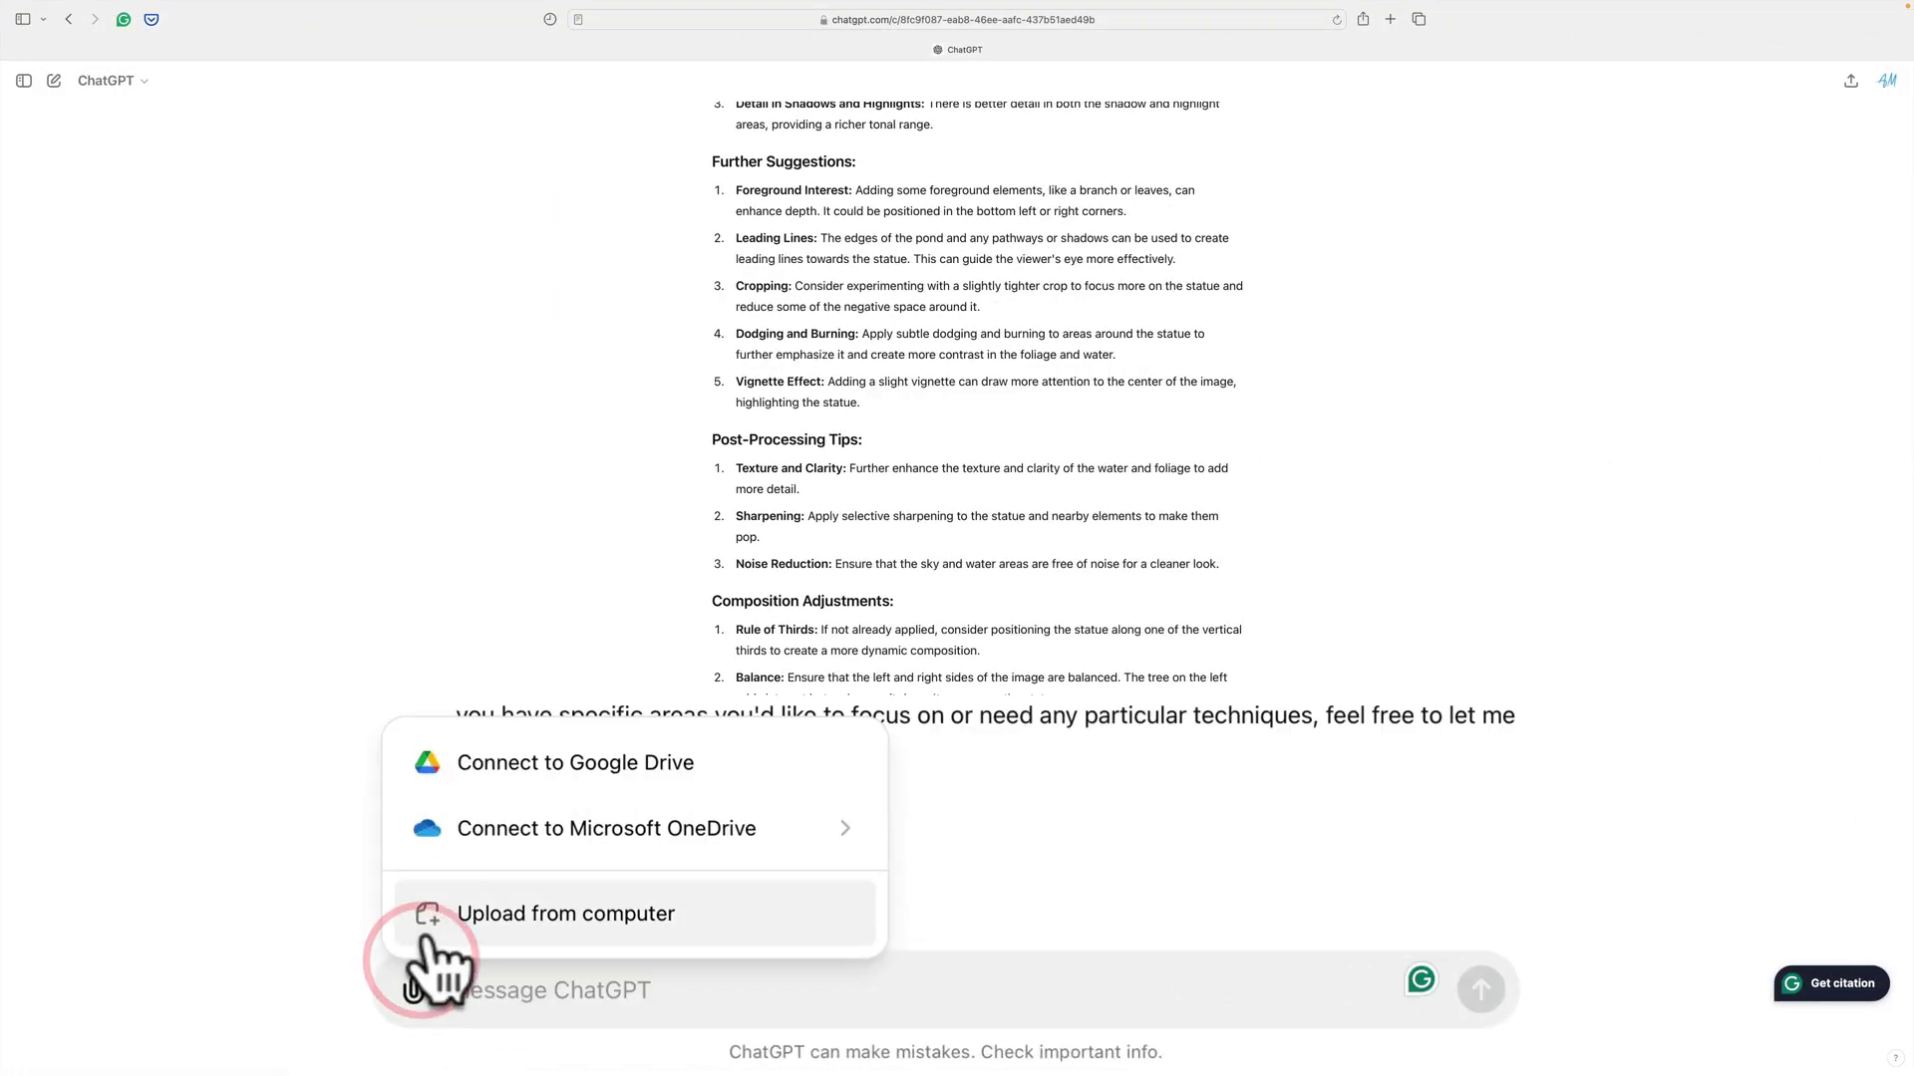
click(513, 915)
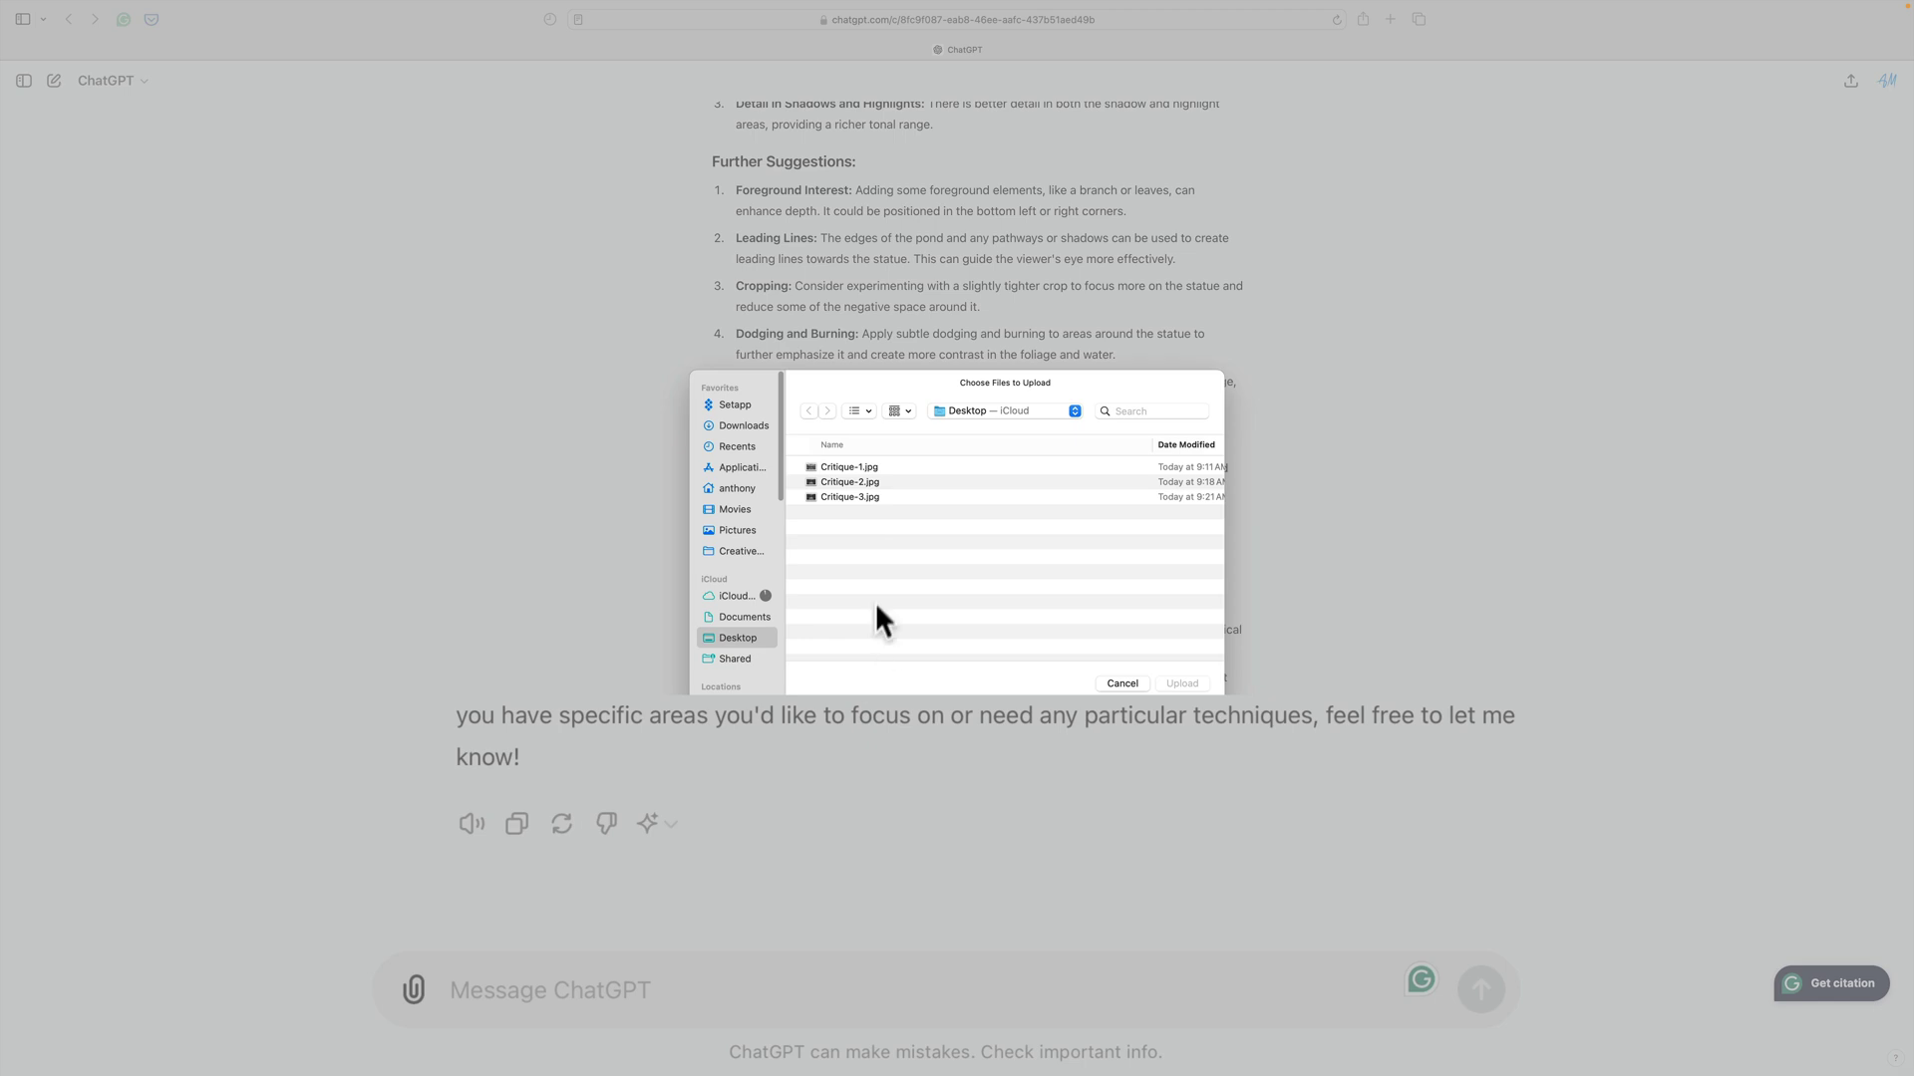
click(852, 496)
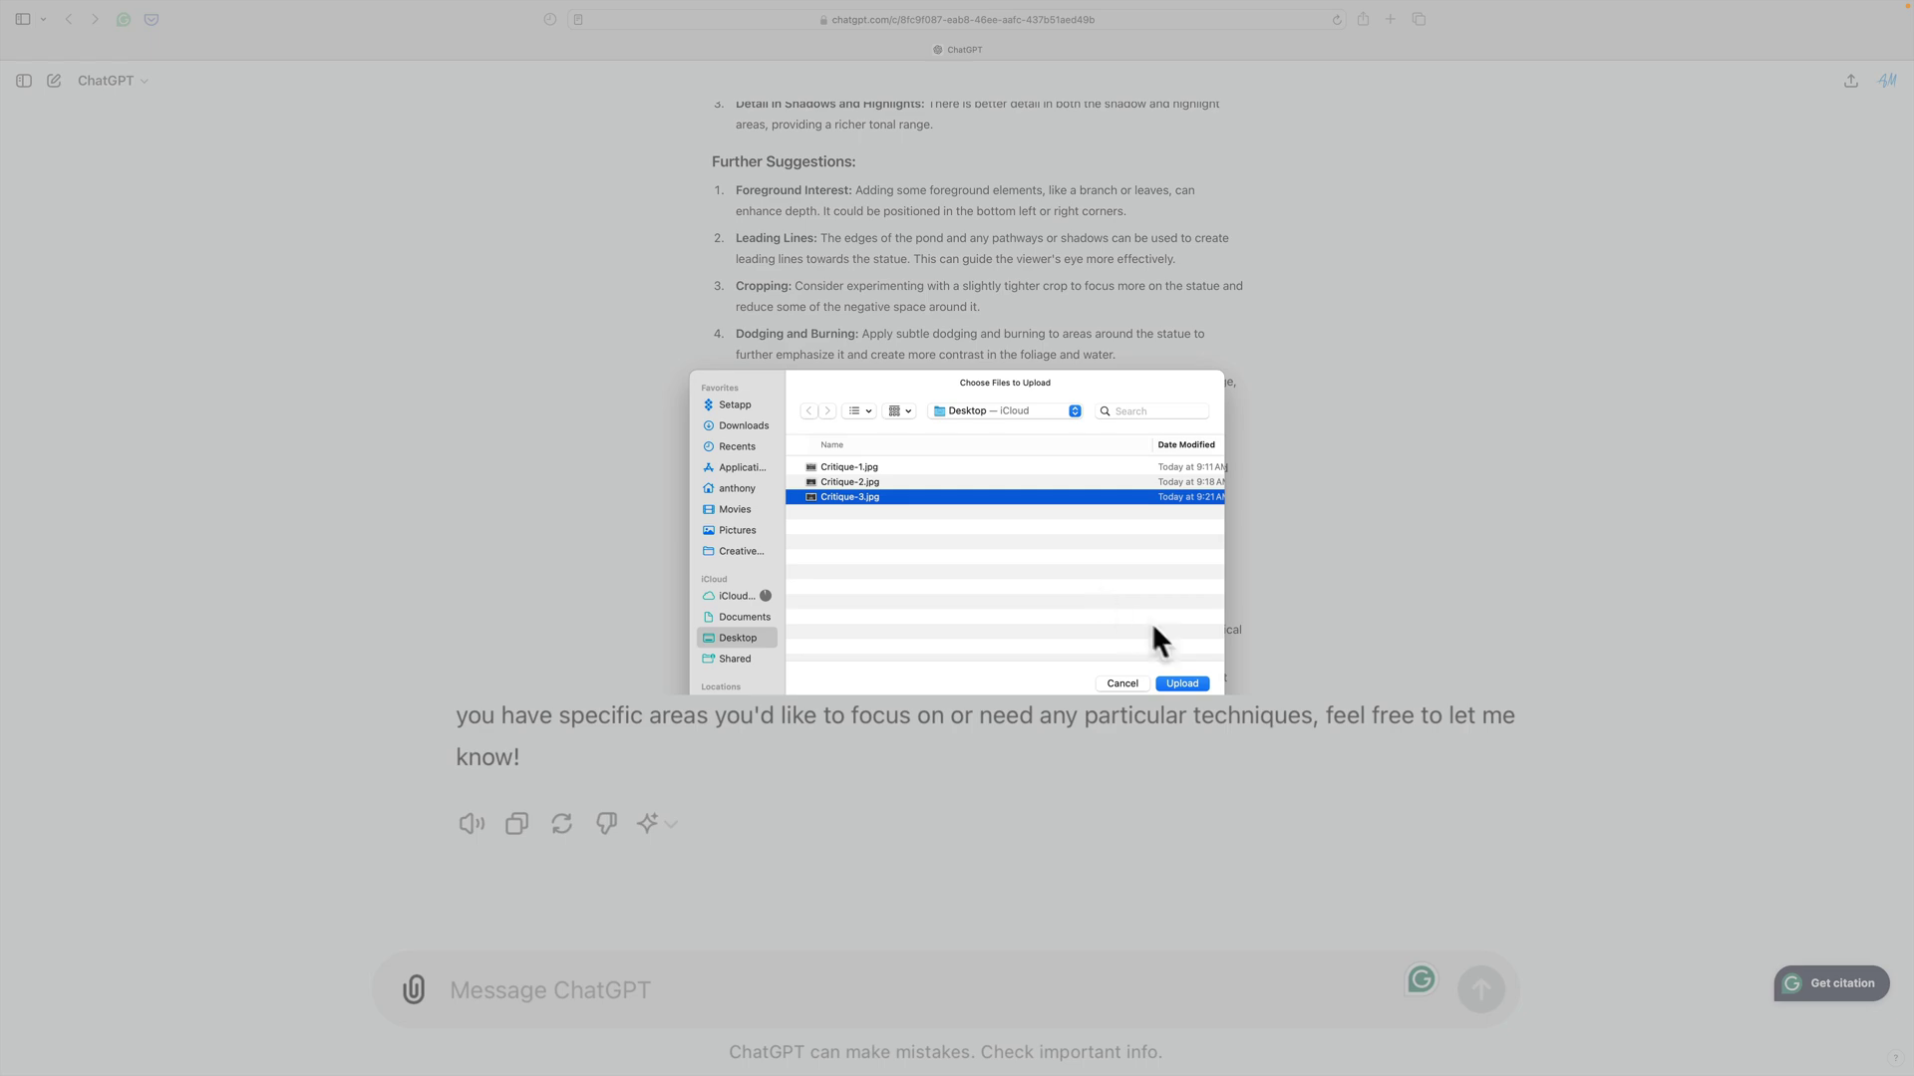
click(1182, 684)
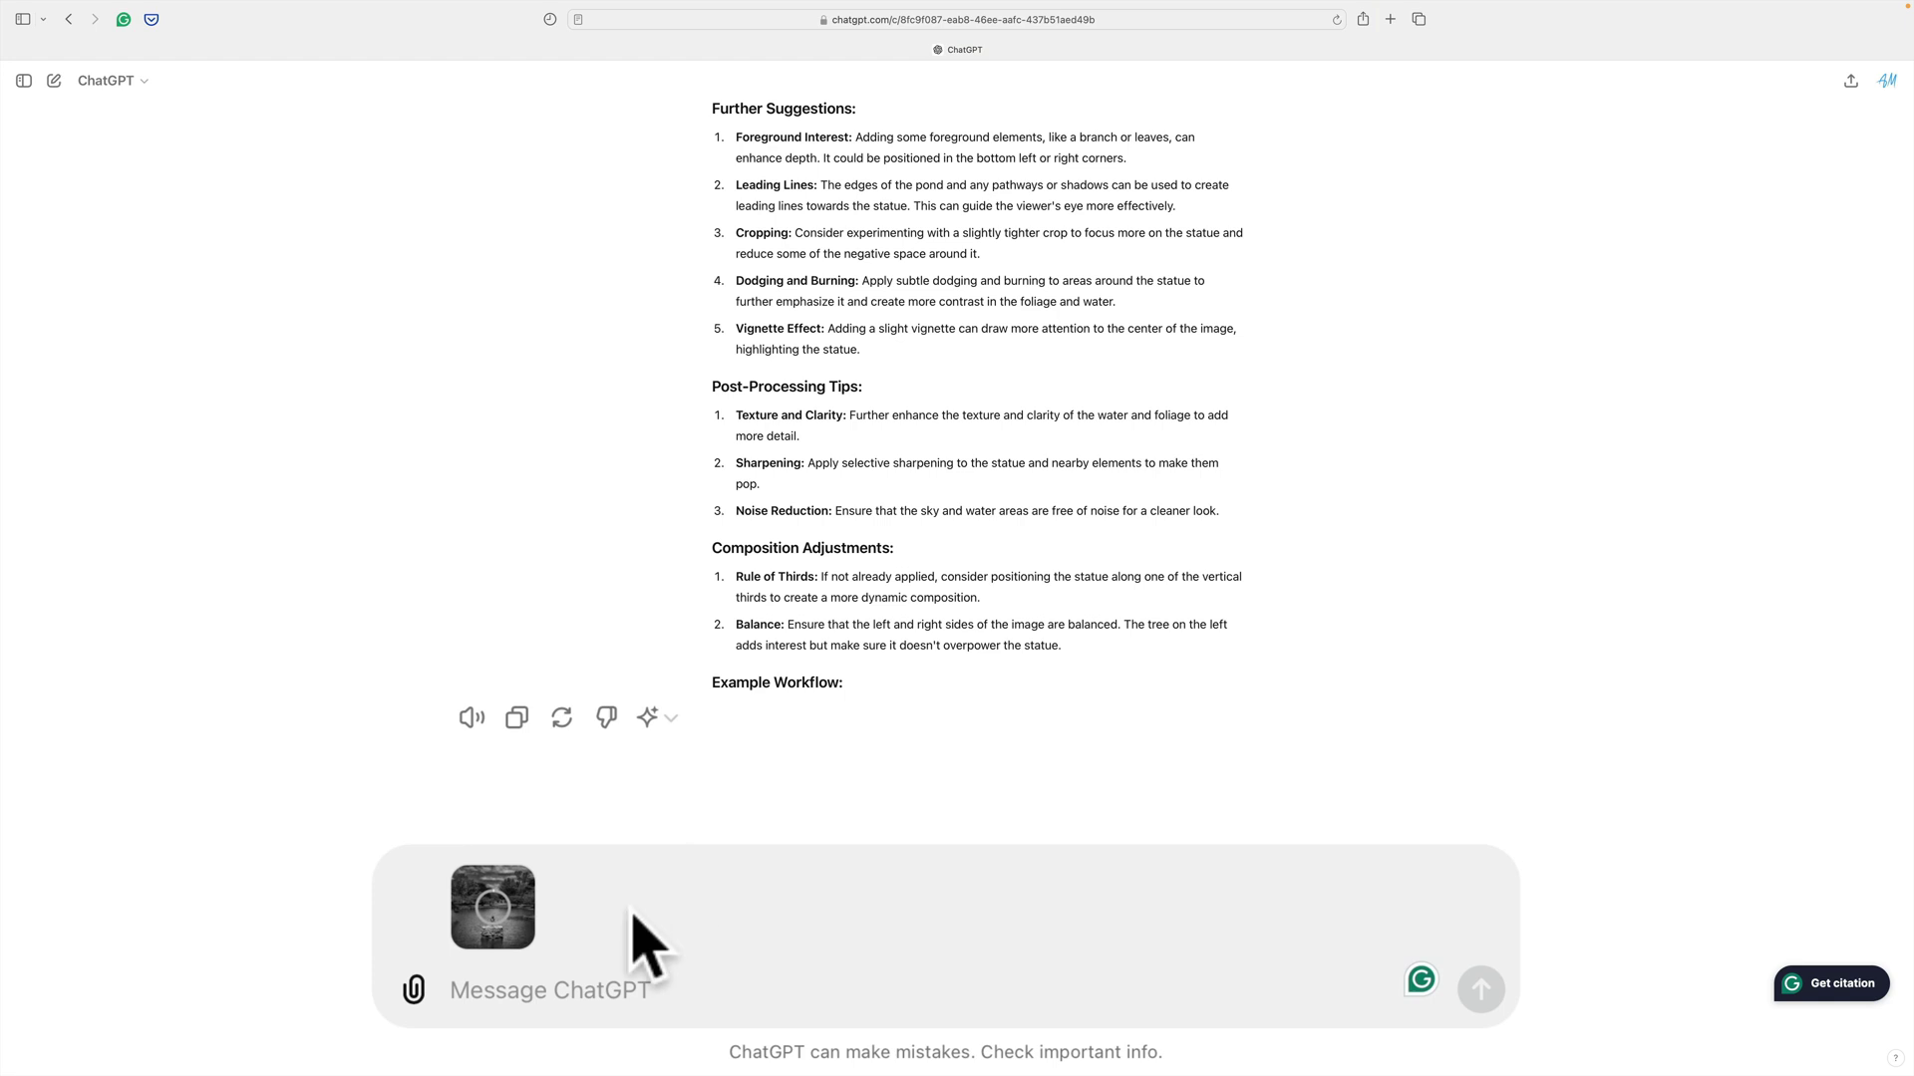
- Type the question 'Is the image better now?' in the message box
click(588, 995)
click(588, 995)
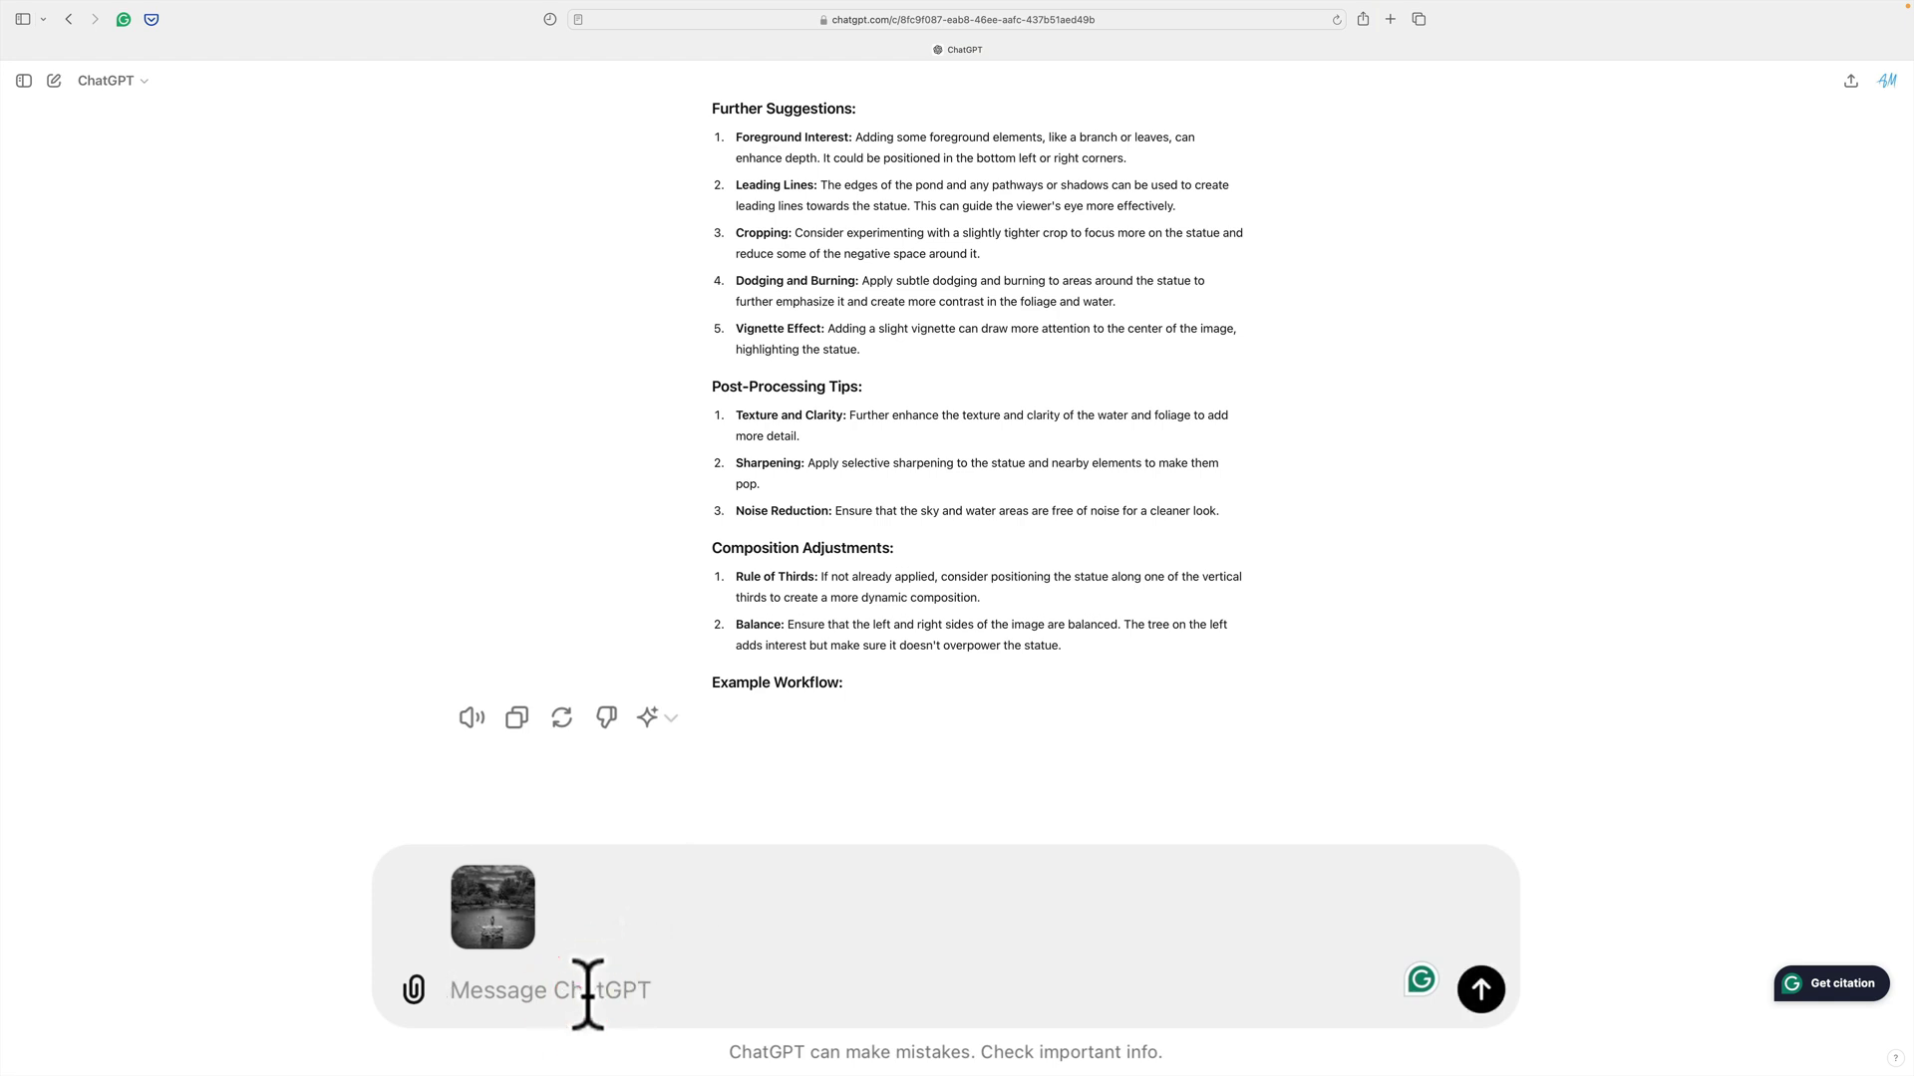
text(Is)
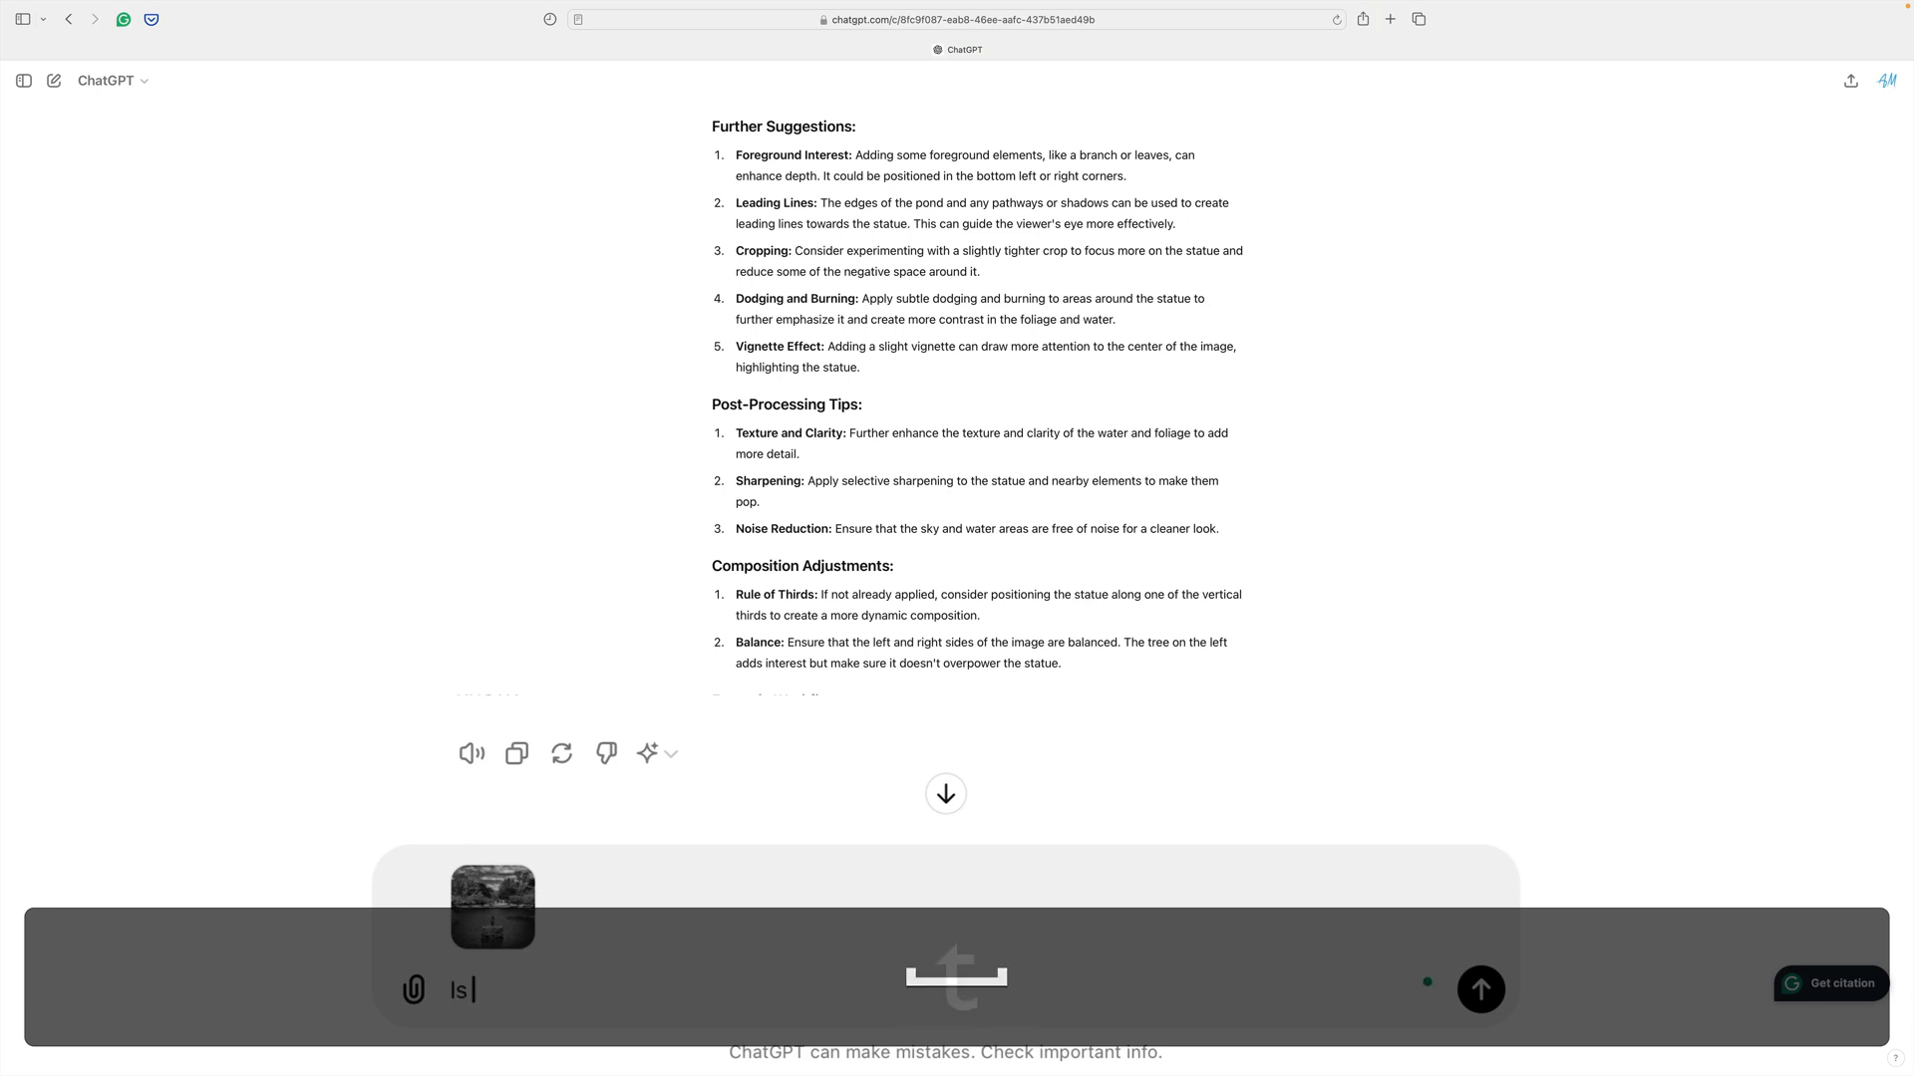
text( the image bet)
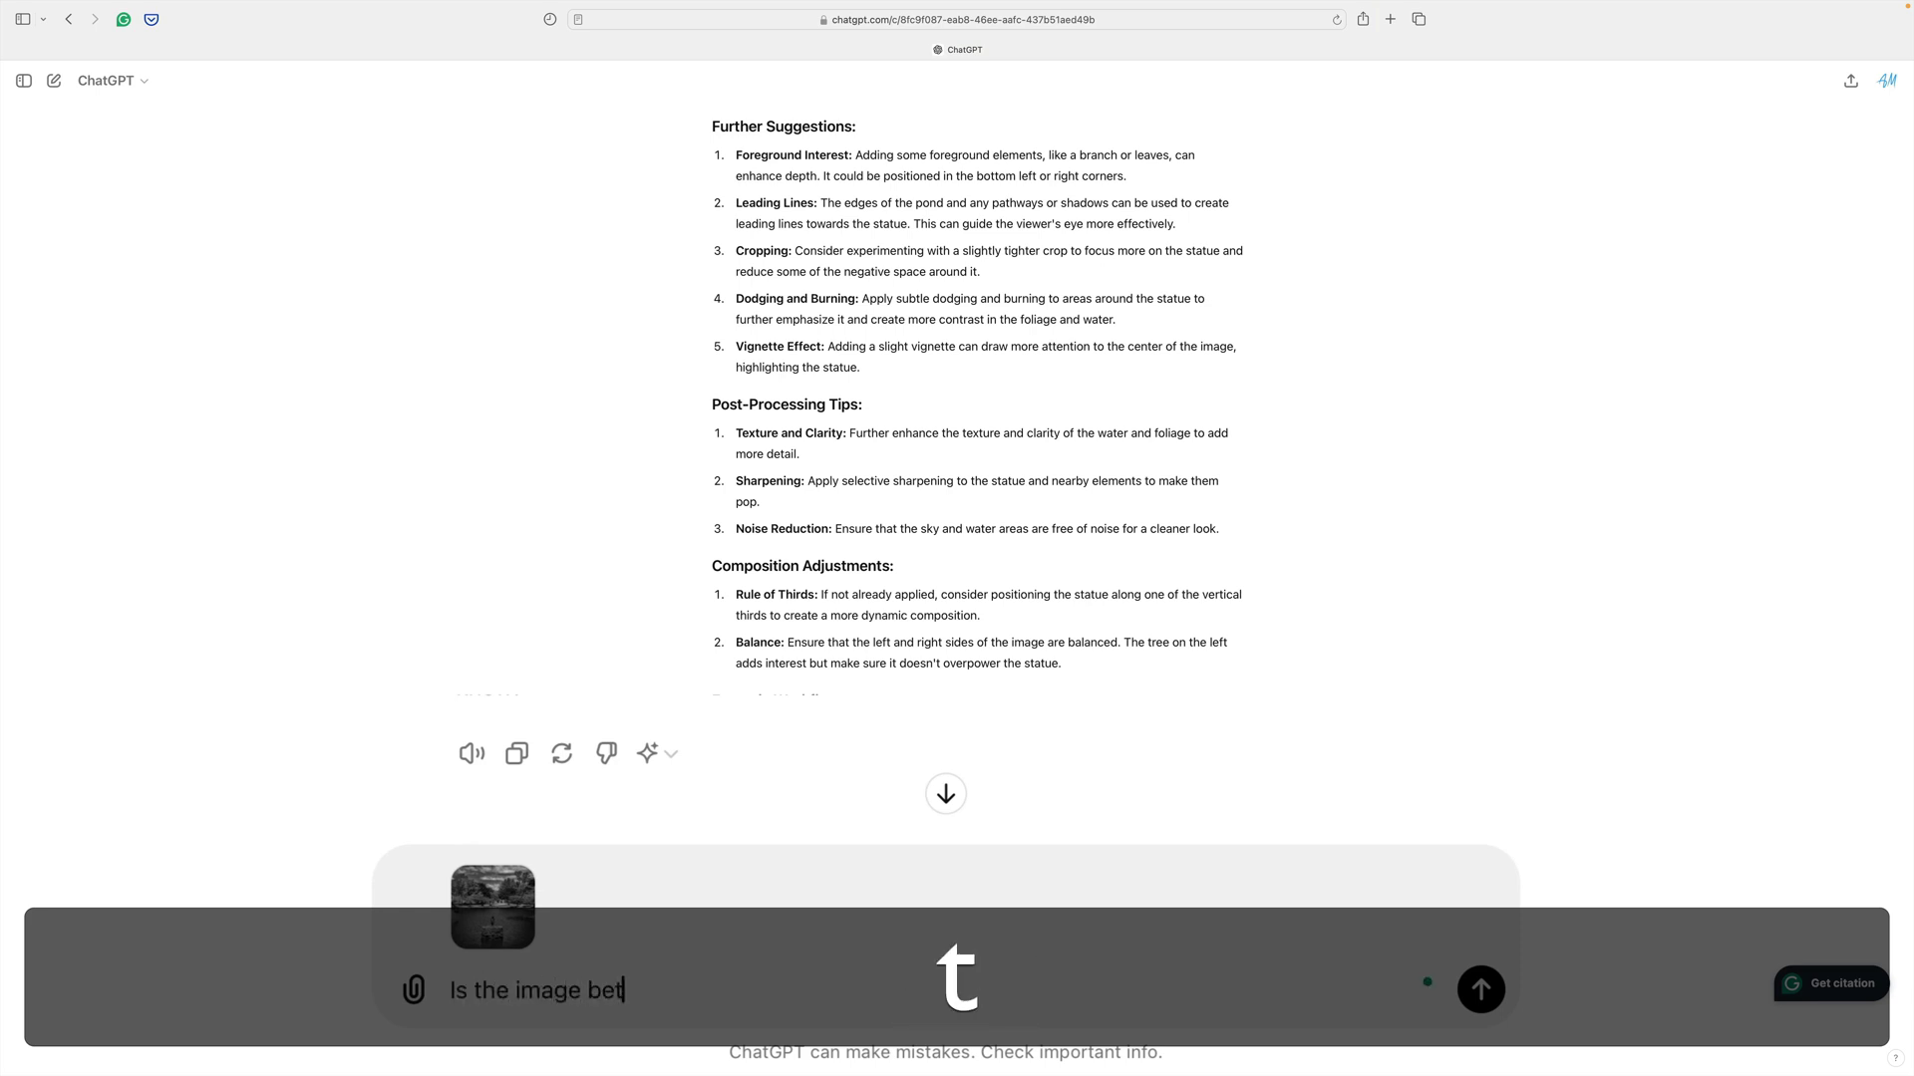
text(ter now)
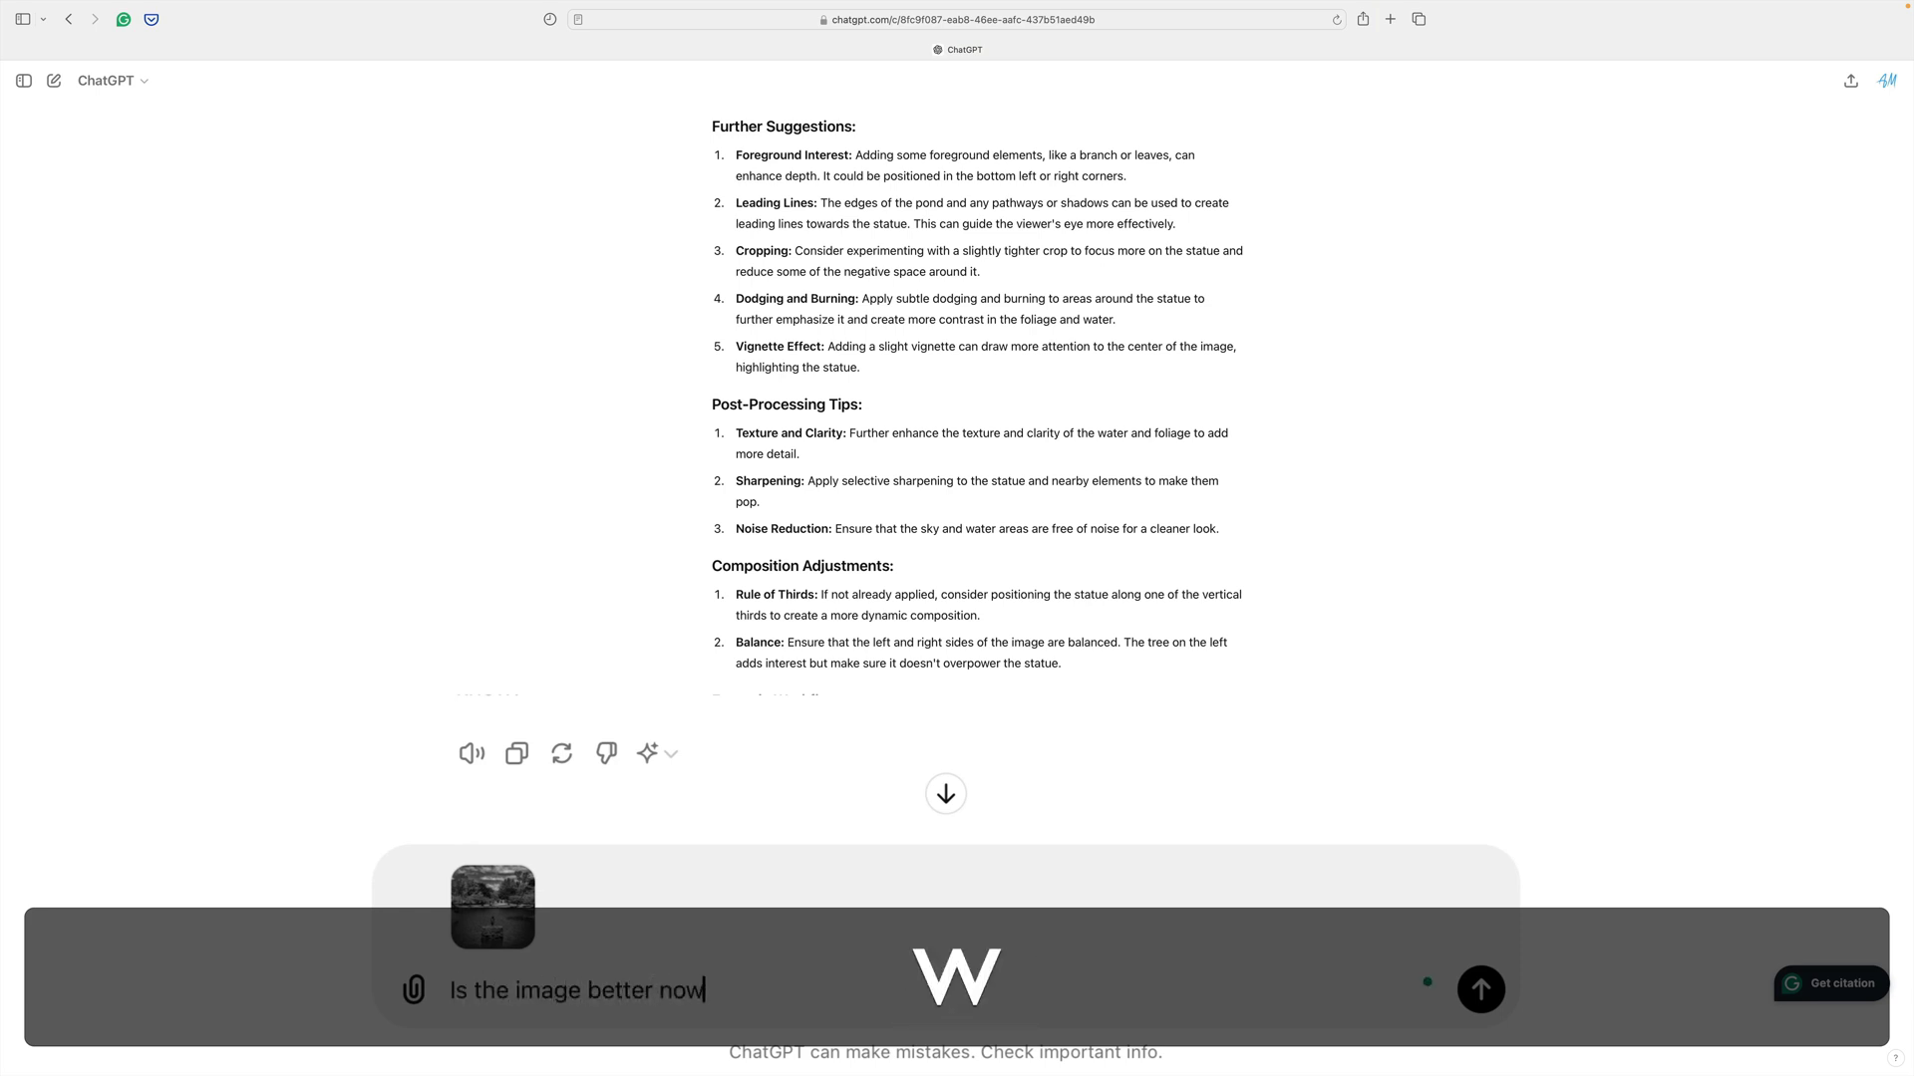
text(?)
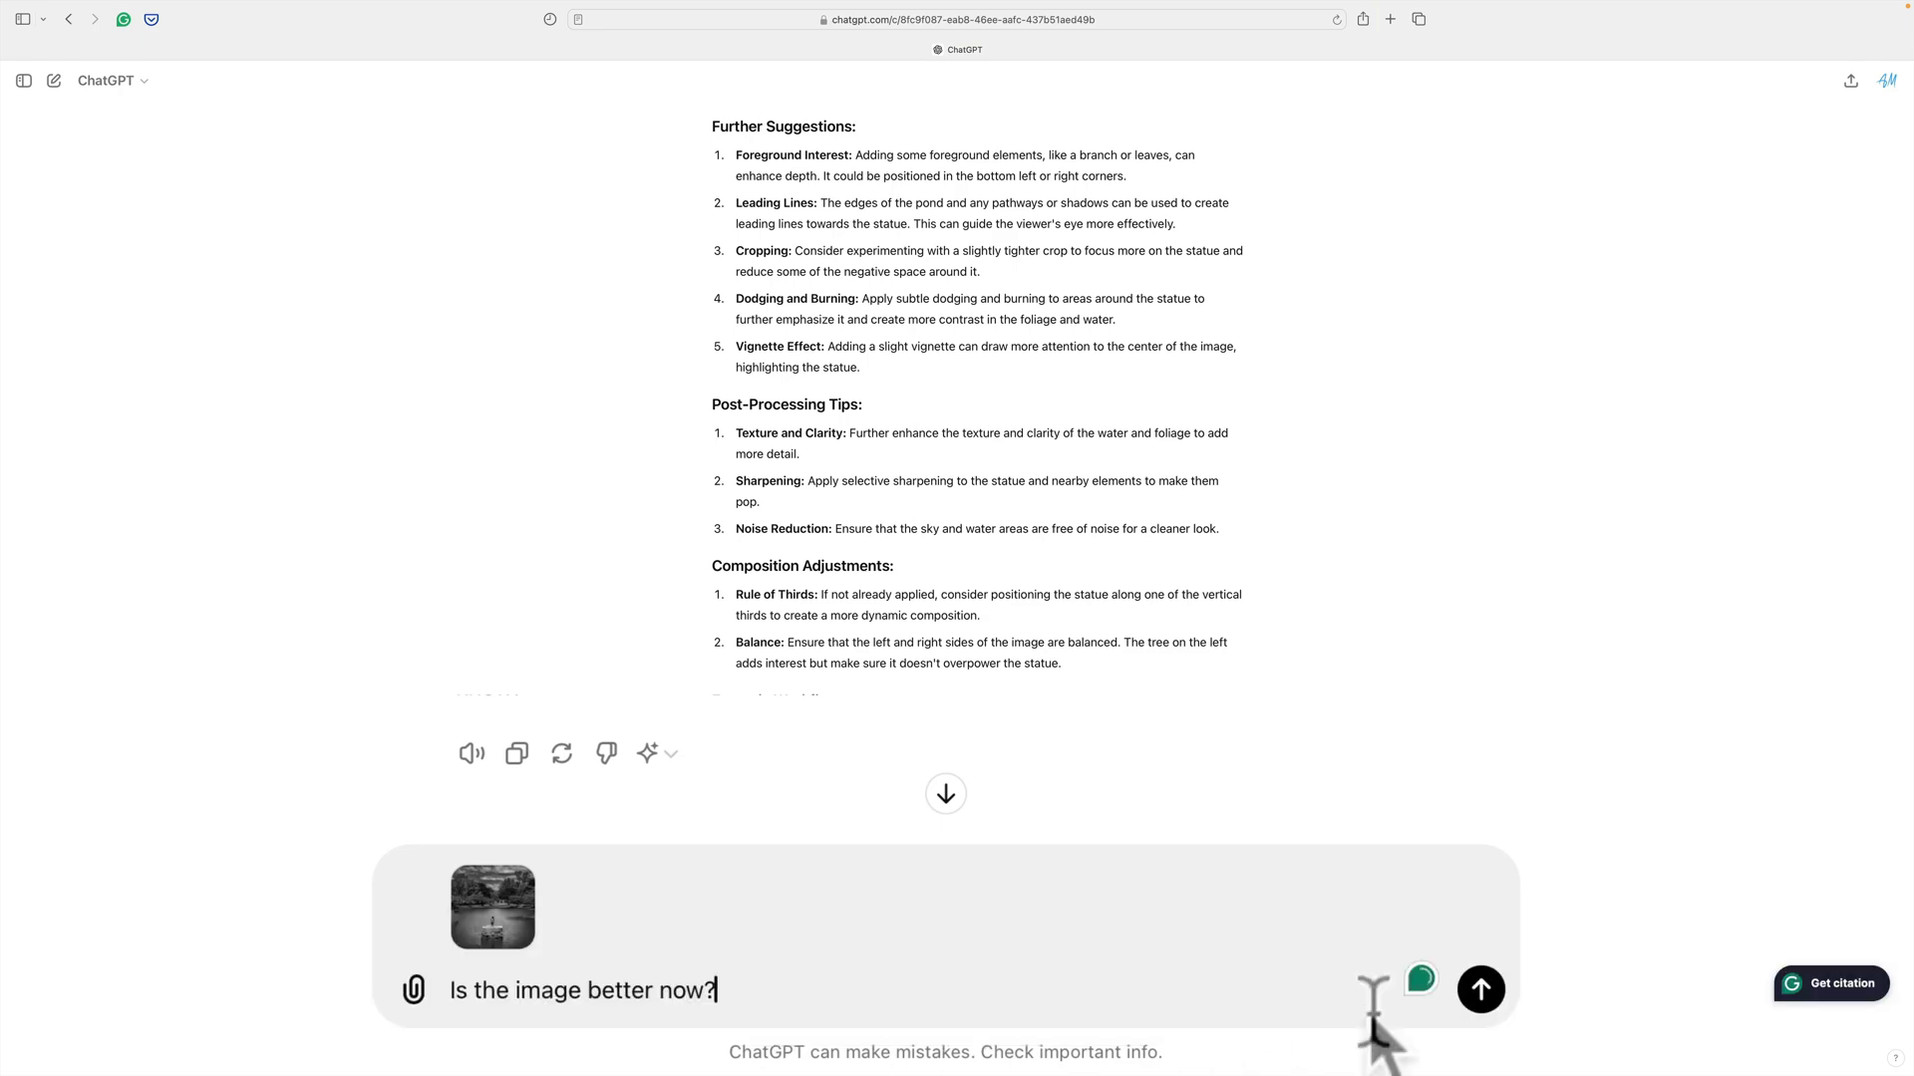
- Send Critique-3.jpg with its question and wait for ChatGPT's reply
click(1225, 1033)
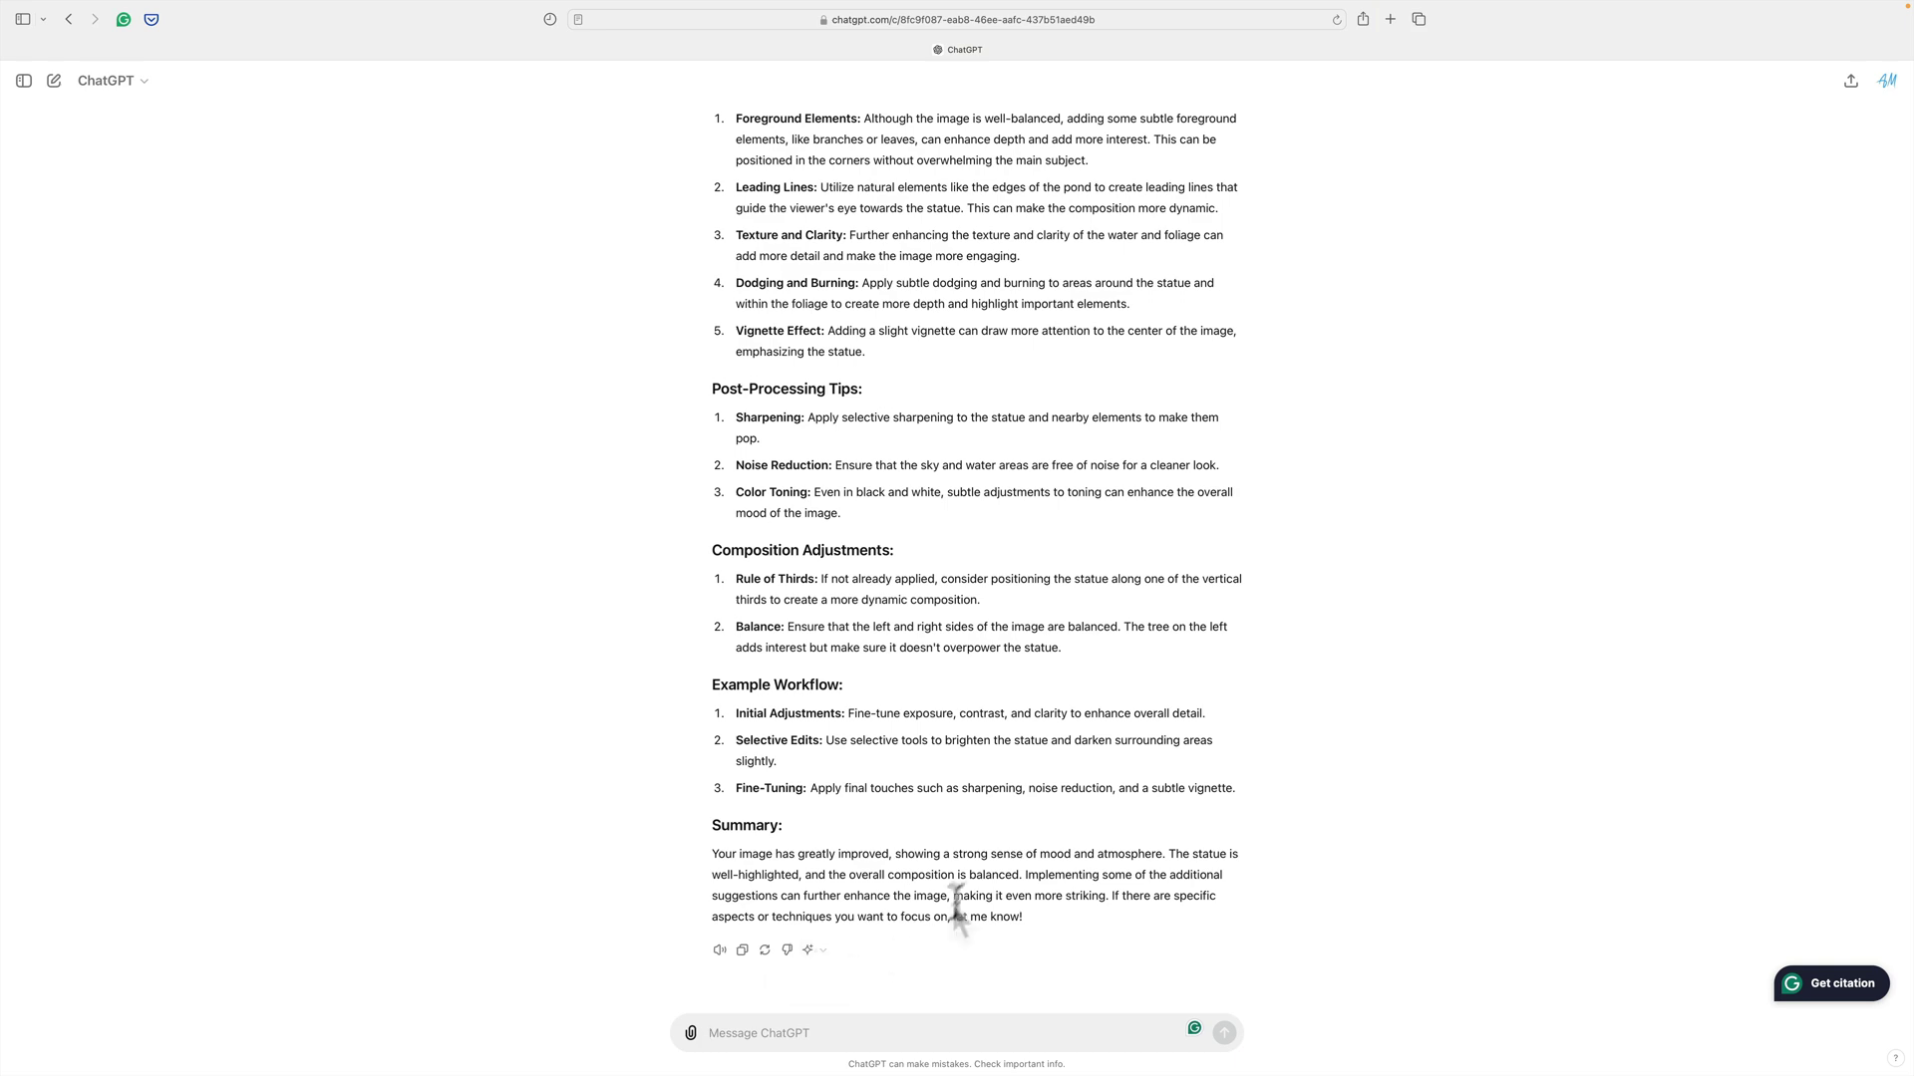
- Ask ChatGPT 'Can you edit the image for me?' after reviewing its reply
scroll(993, 843, up, 5)
scroll(995, 854, up, 5)
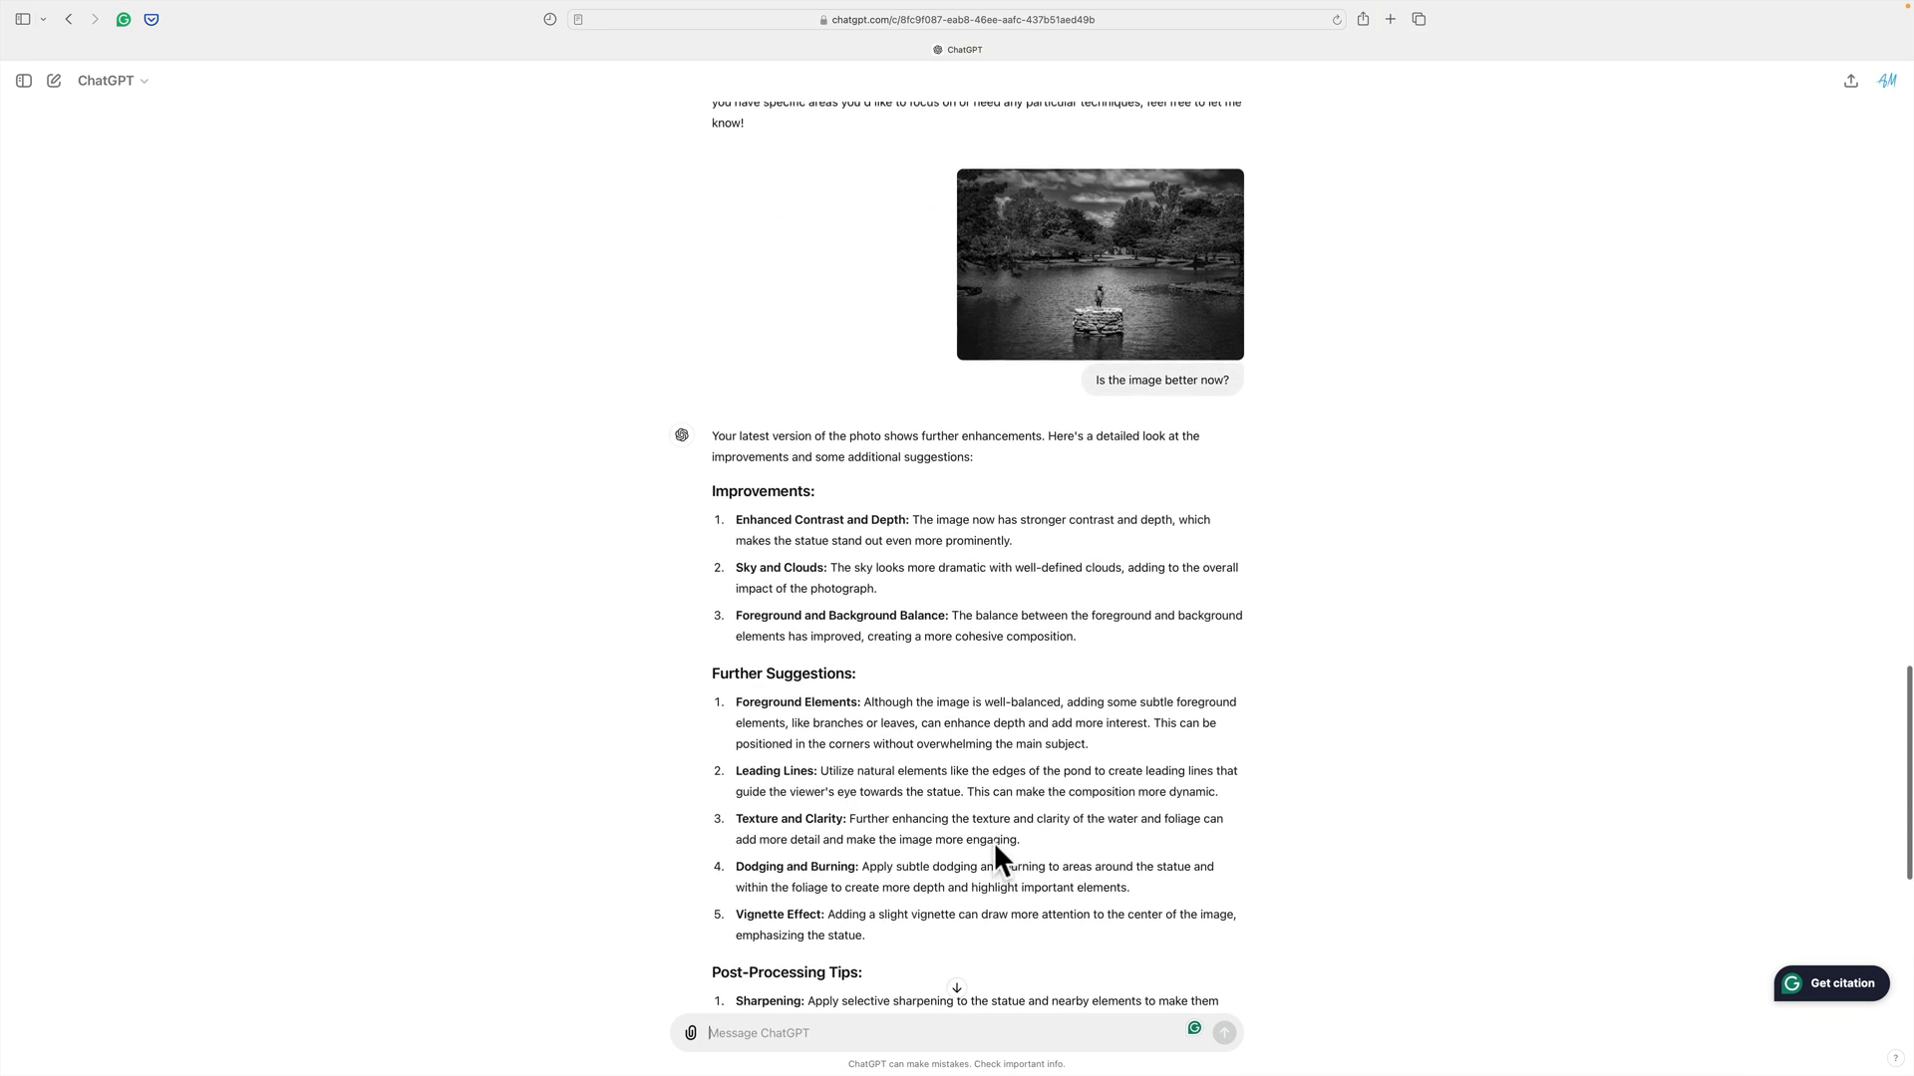
click(957, 988)
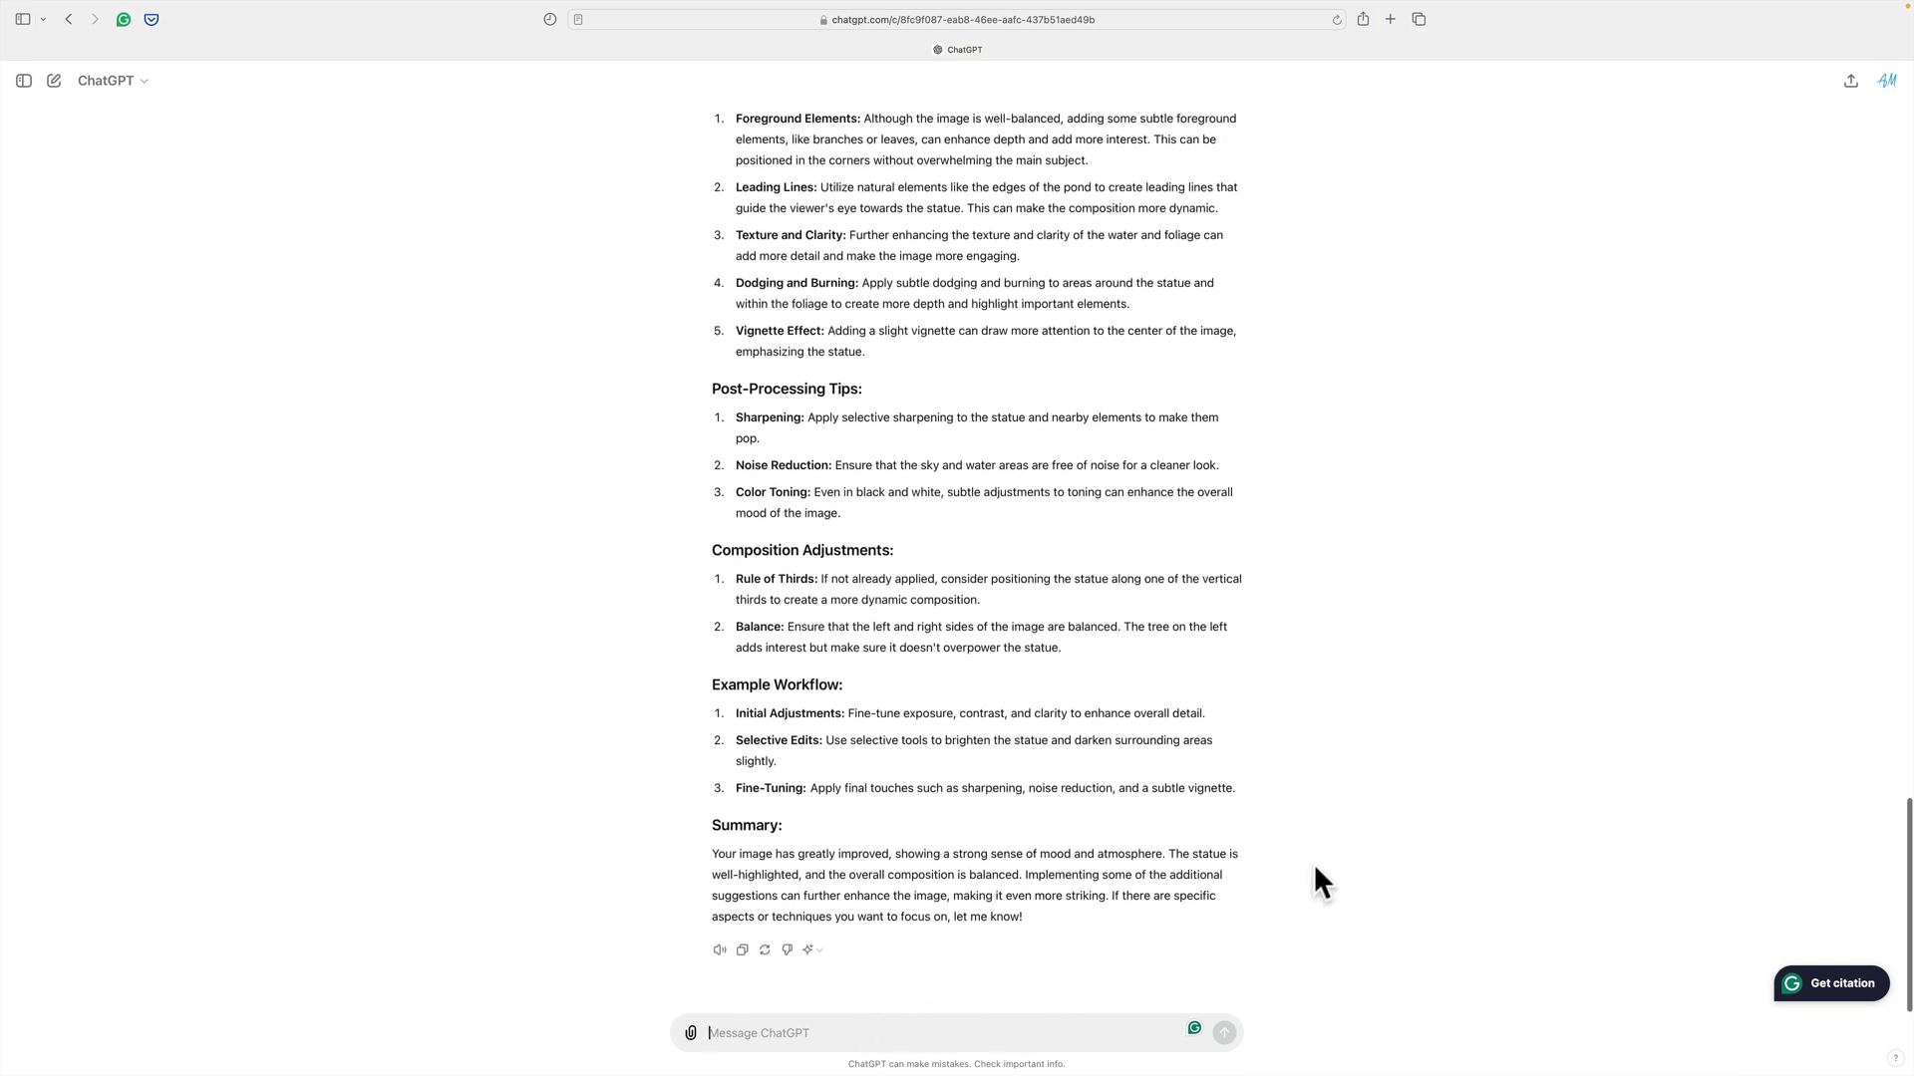
text(Can)
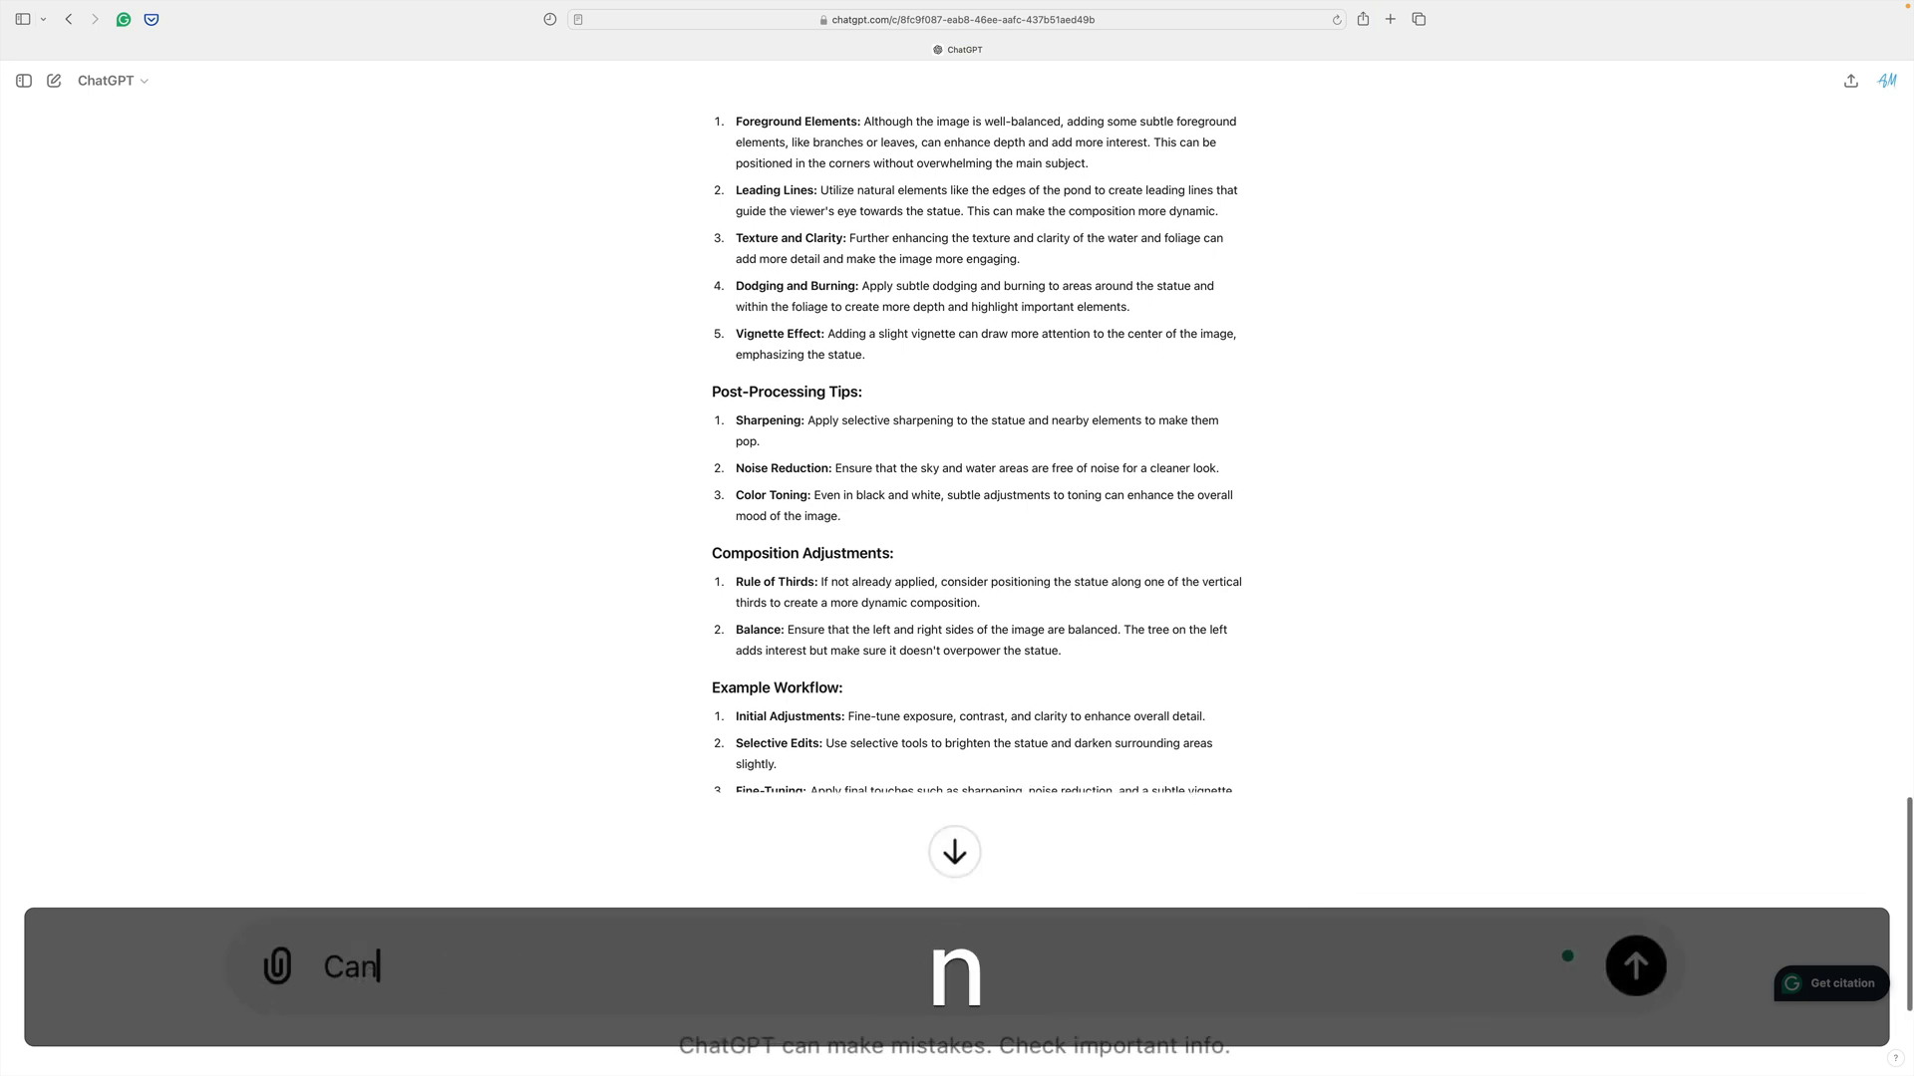
text( you edit the im)
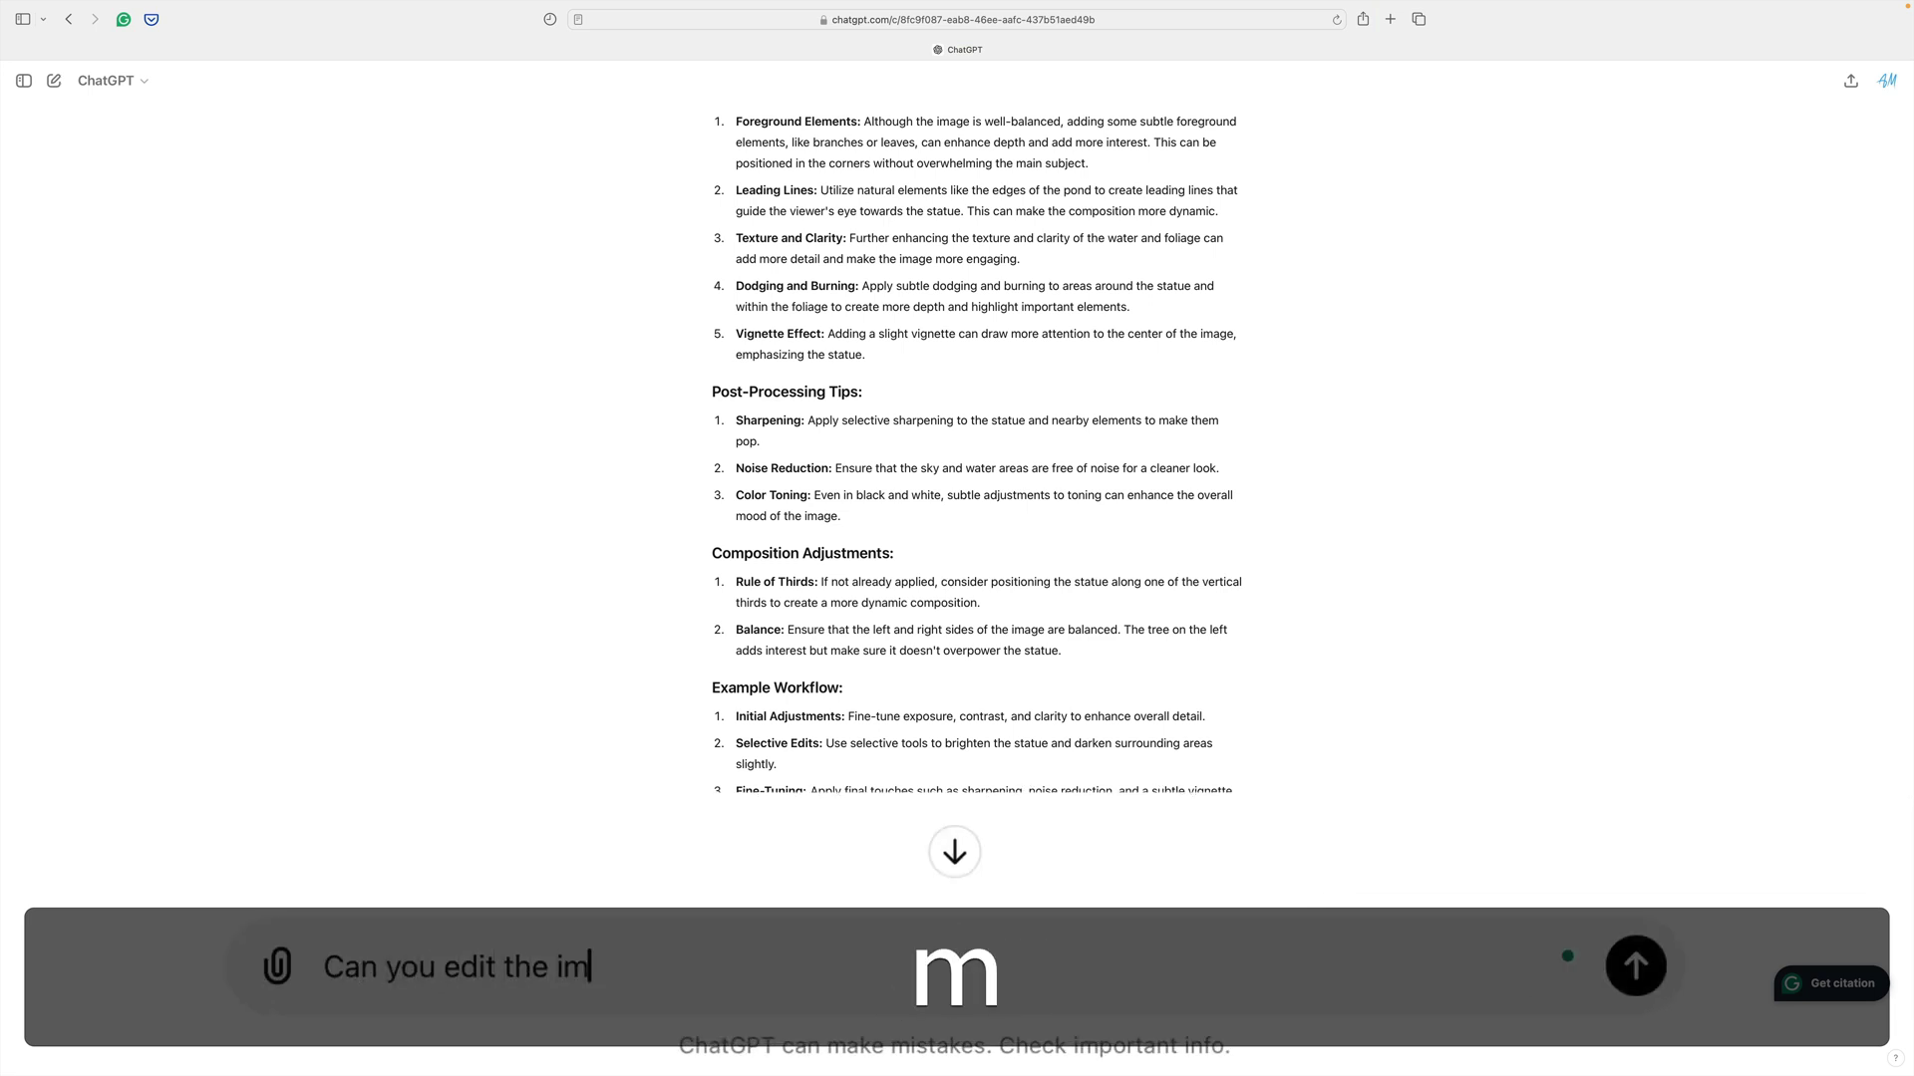
text(age for me>)
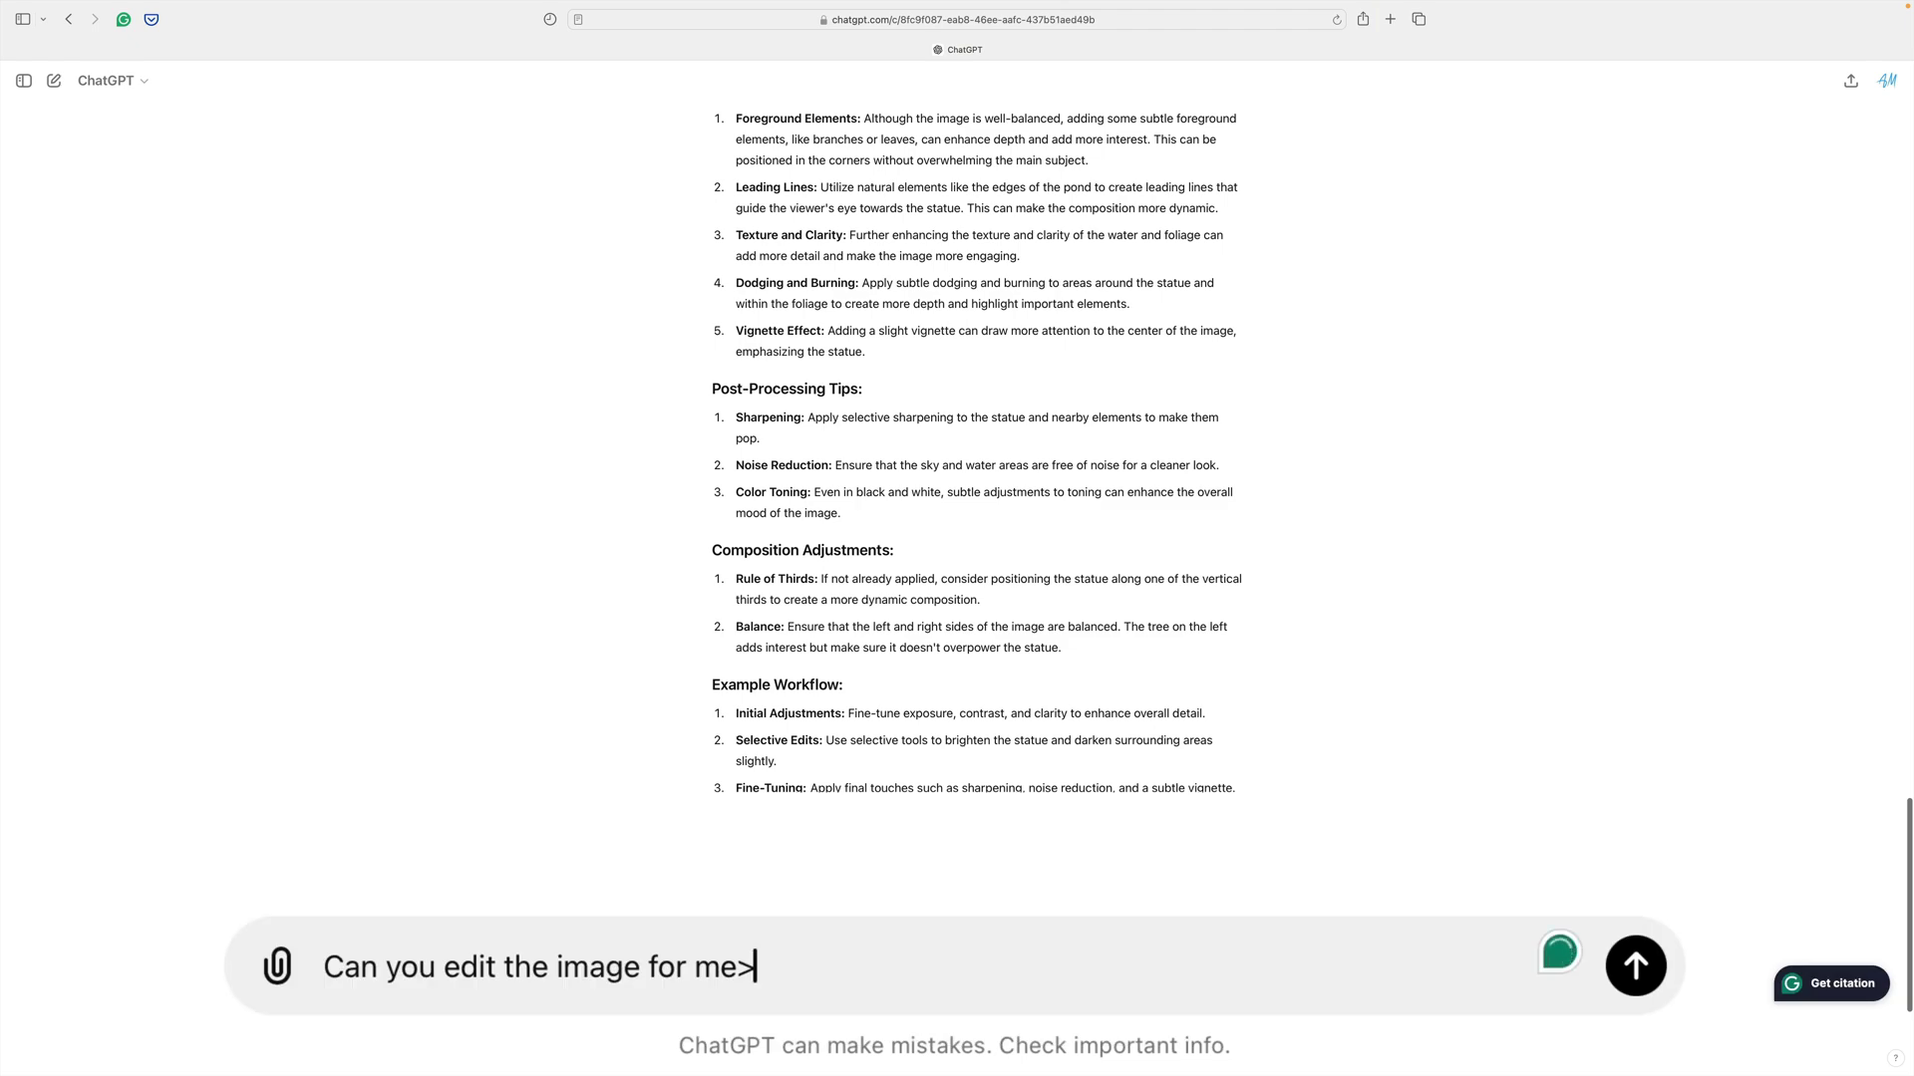
key(BackSpace)
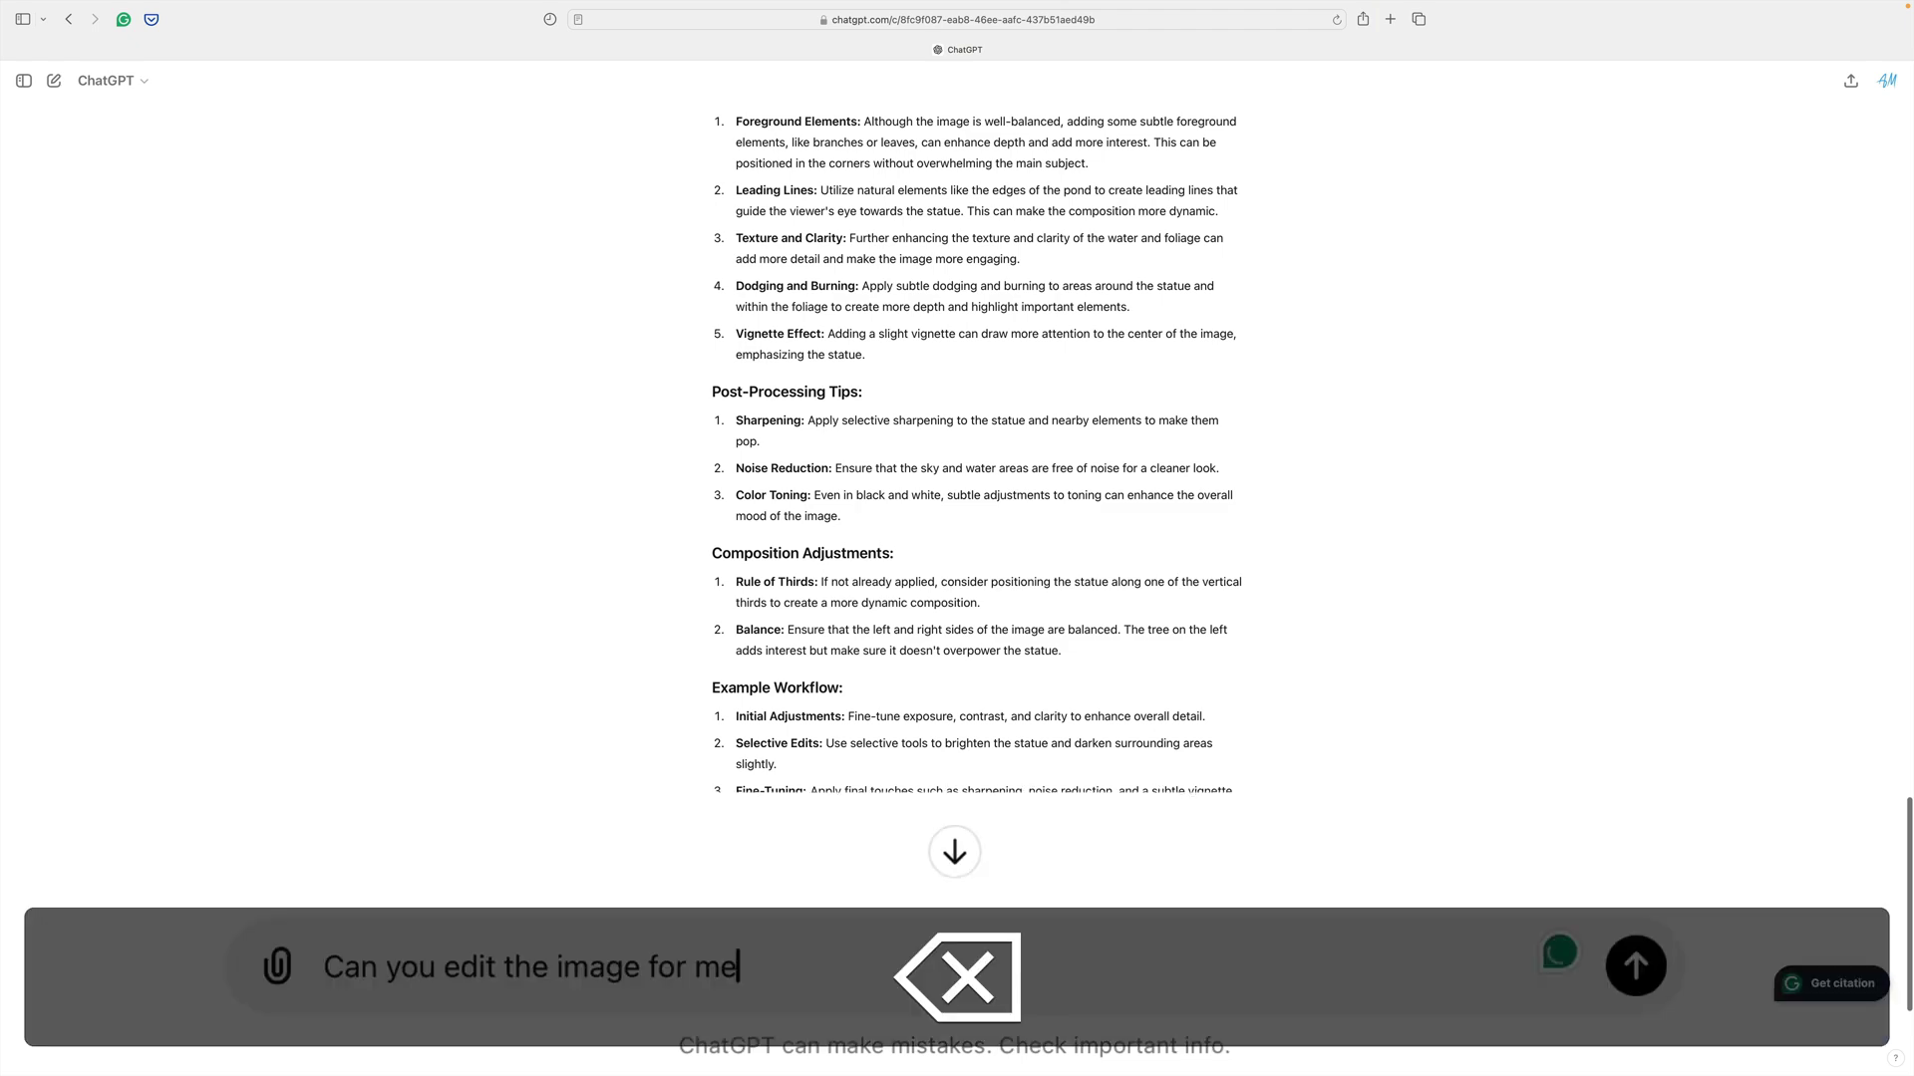
text(?)
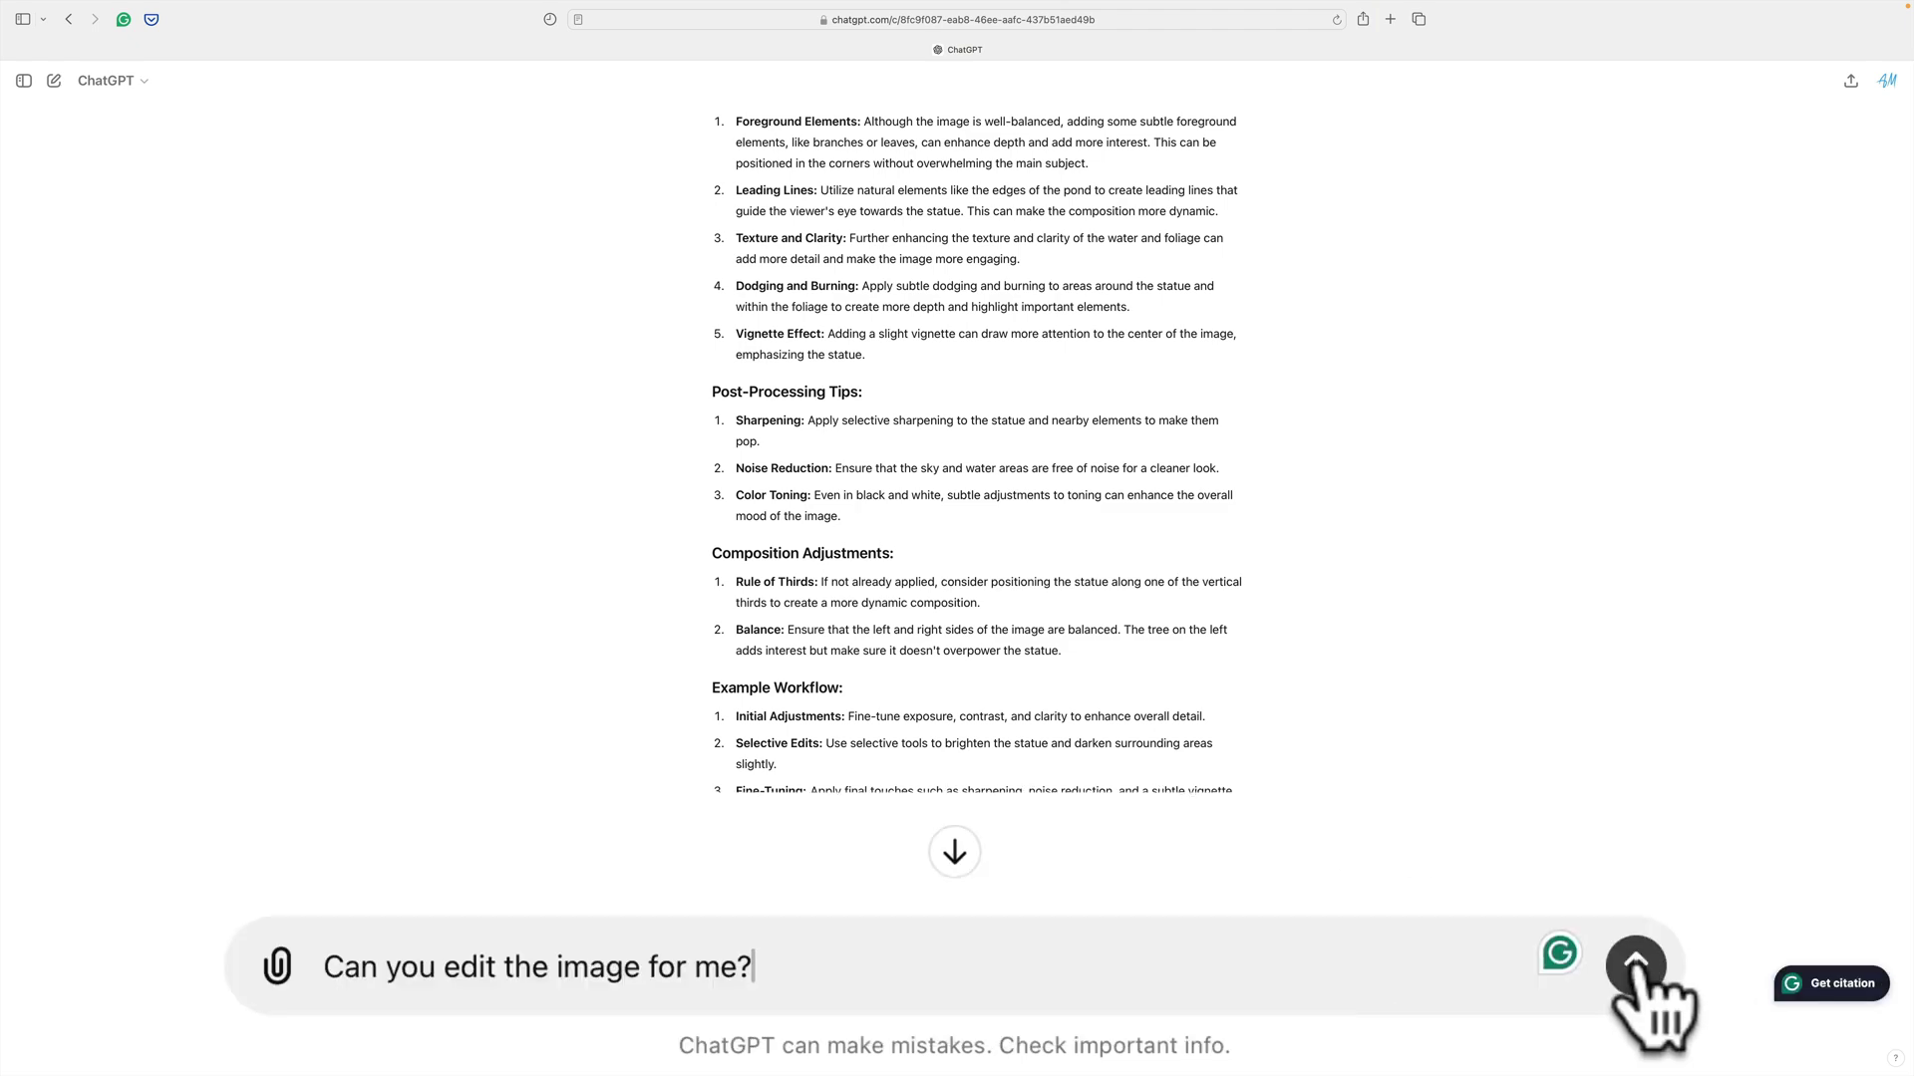
click(1636, 967)
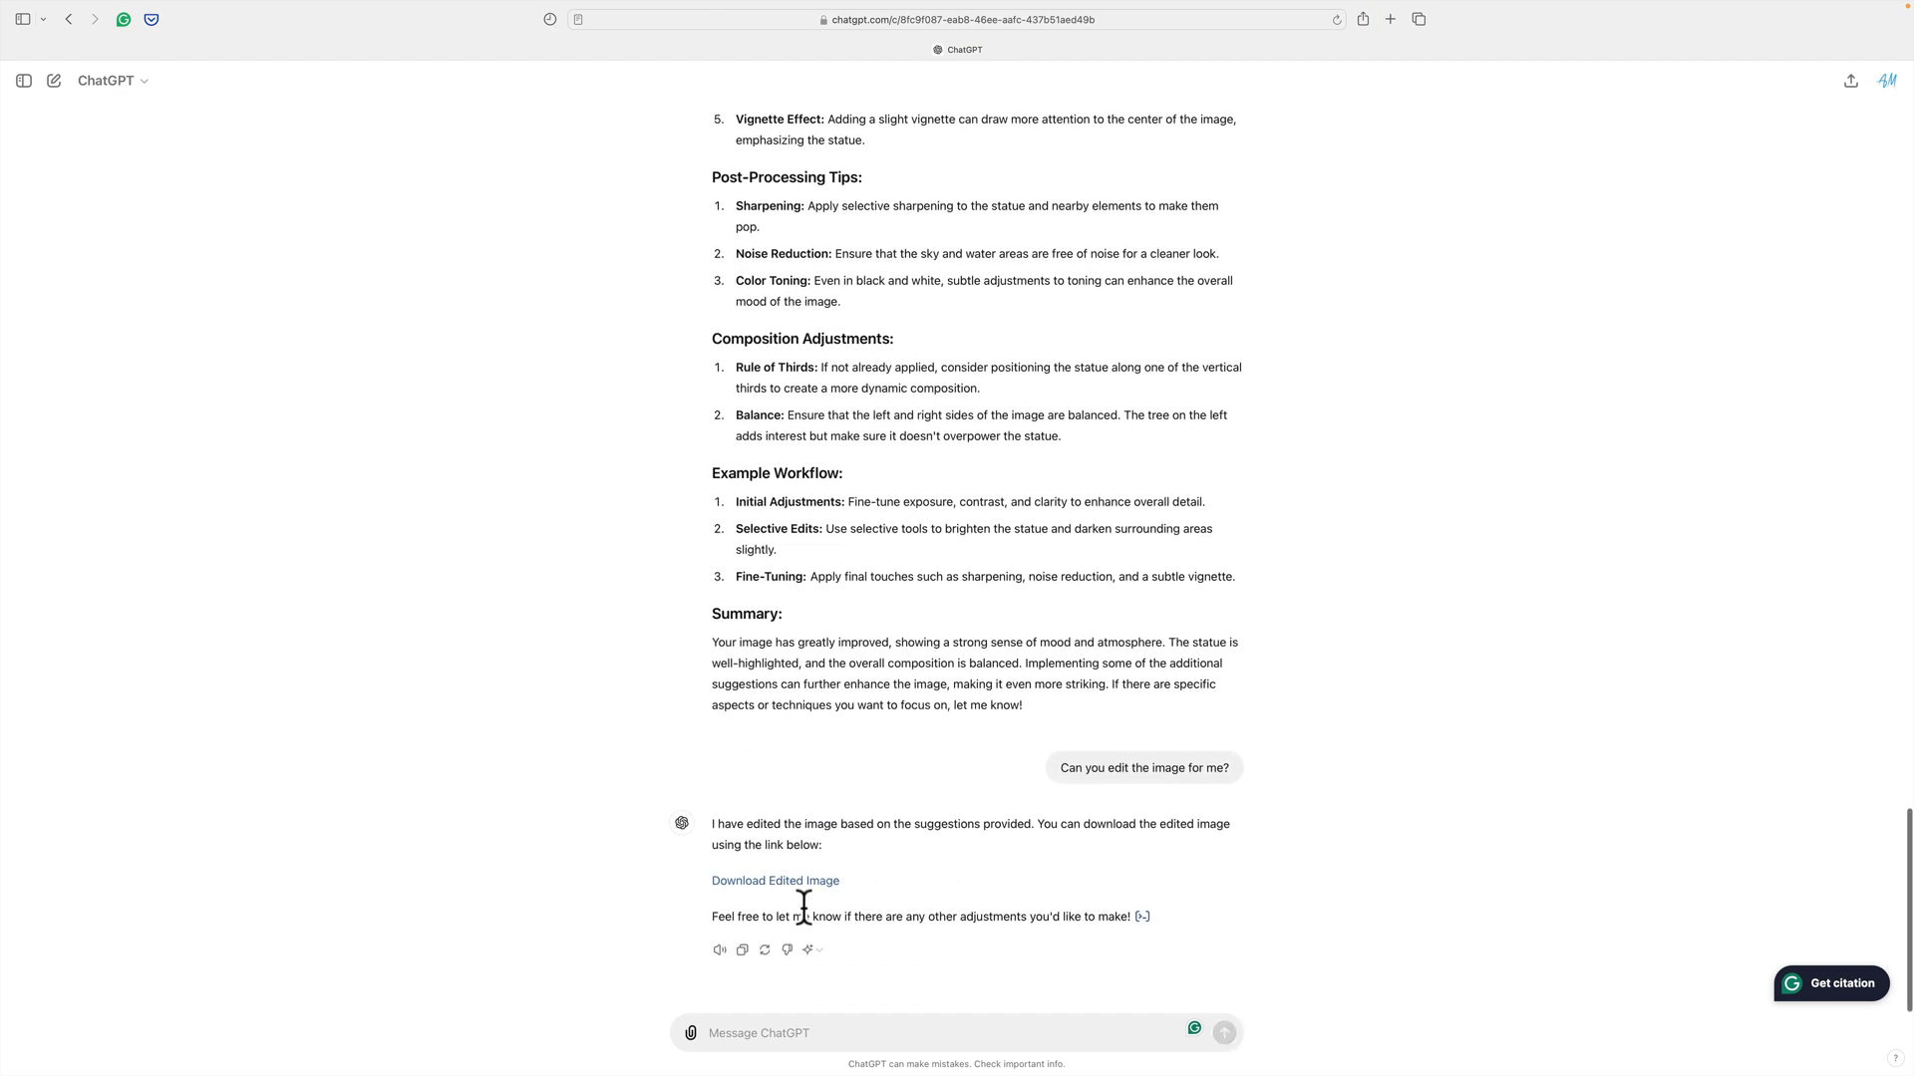
- Download ChatGPT's edited image and drag Critique-3-edited.jpg from Downloads onto the desktop
click(801, 883)
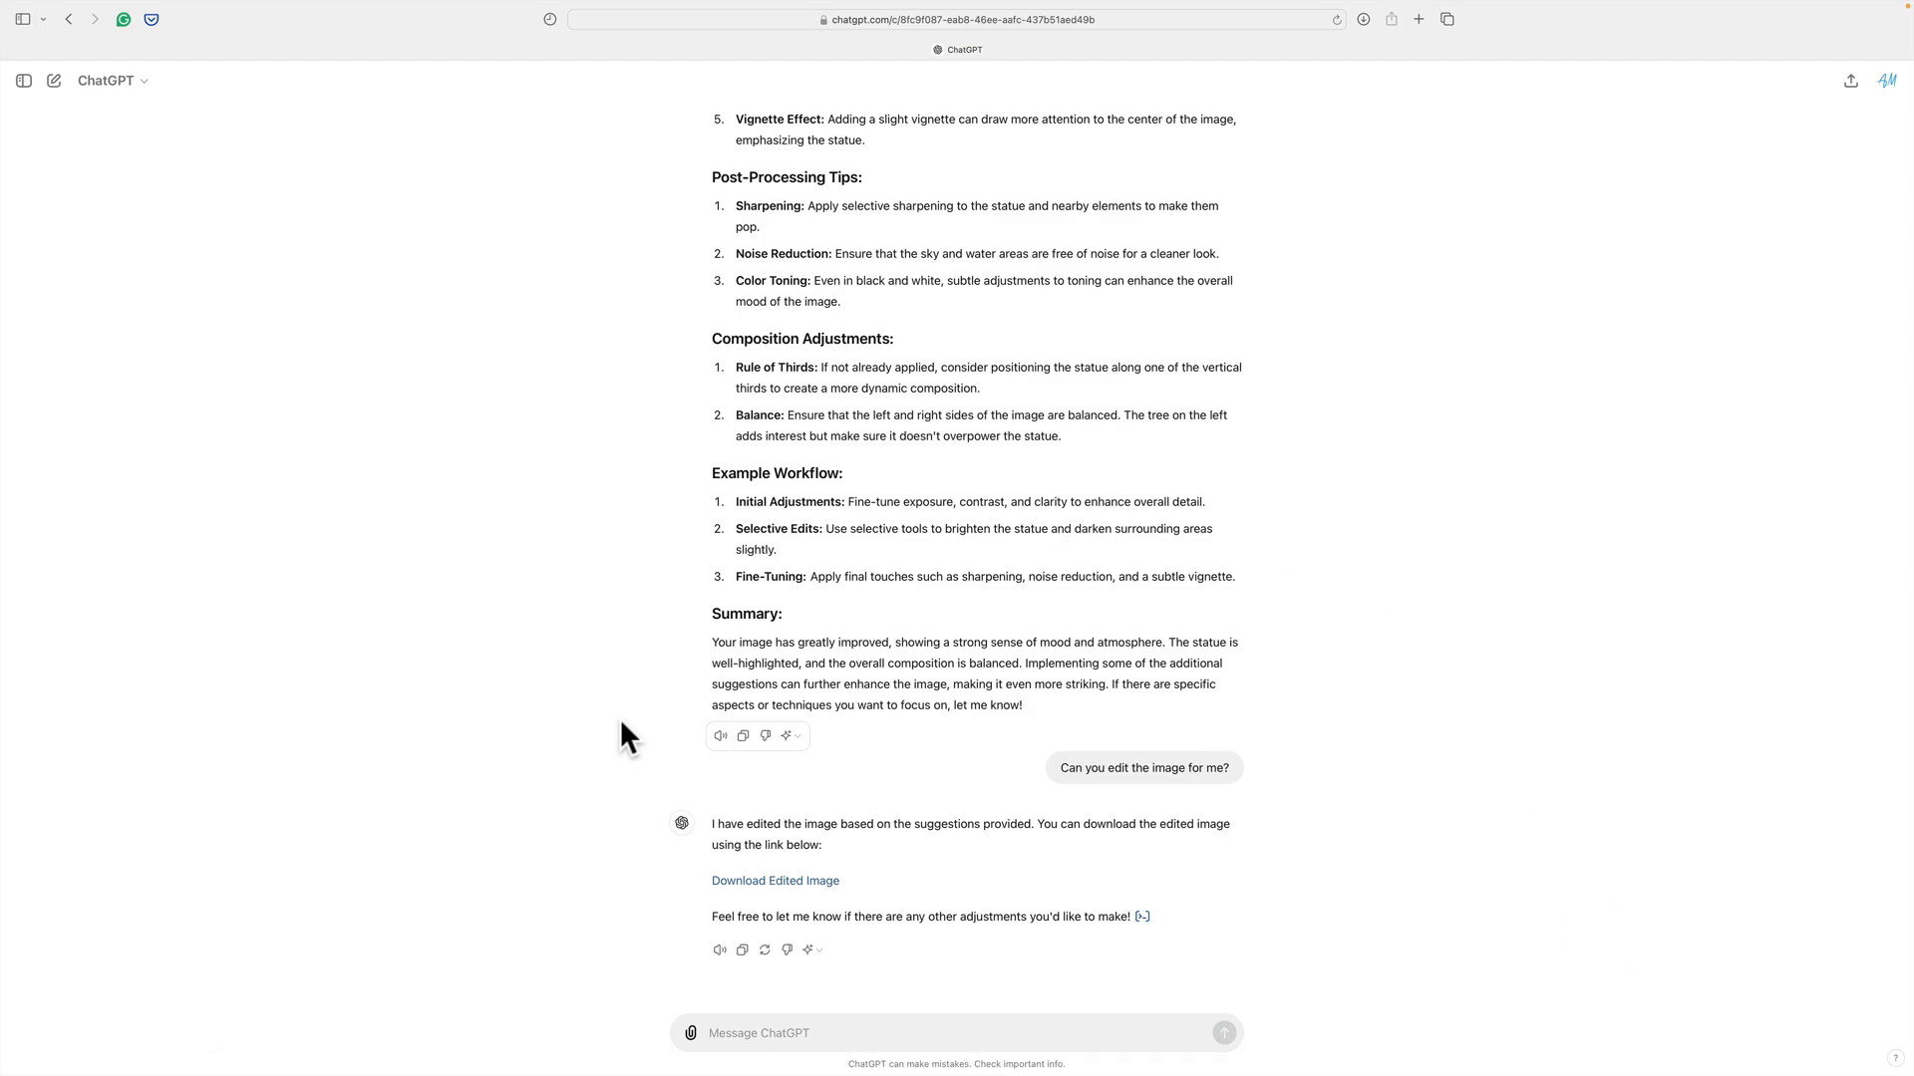
key(ctrl+Left)
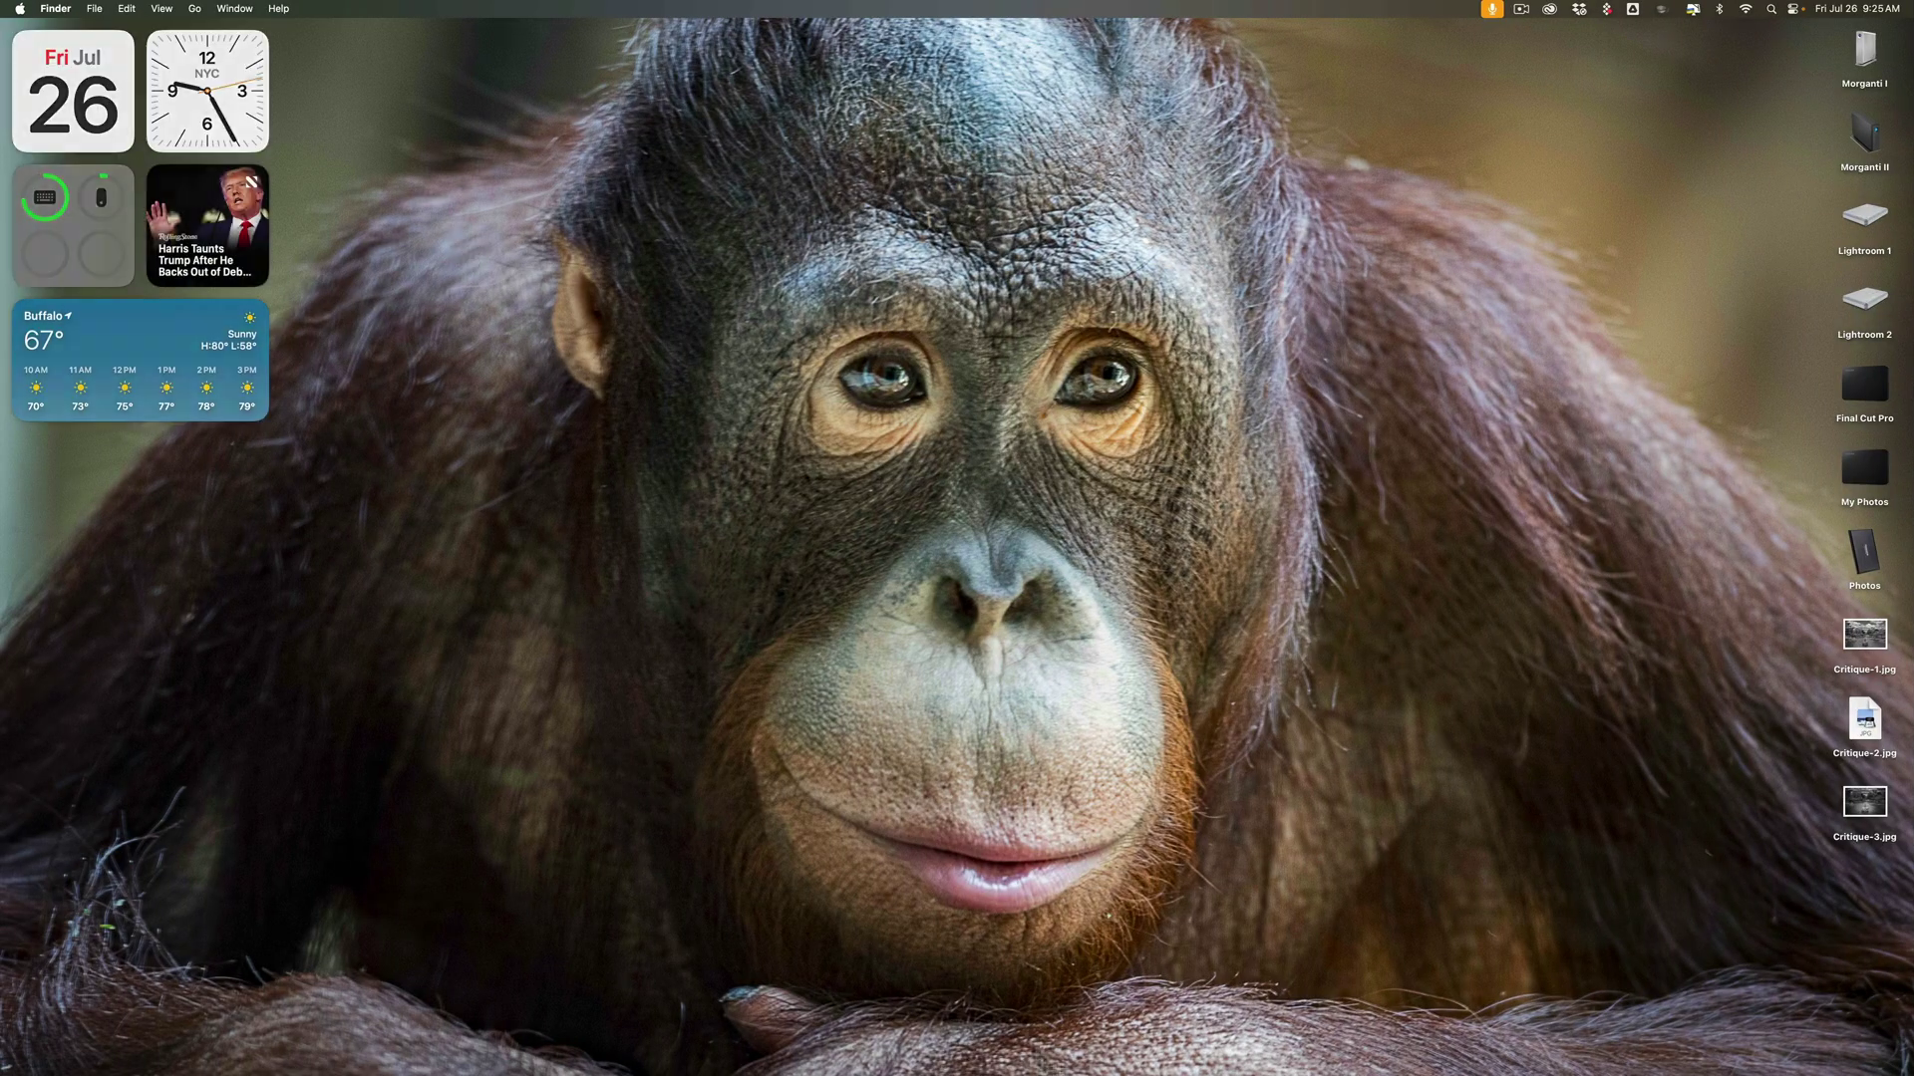
mouse_move(1535, 1051)
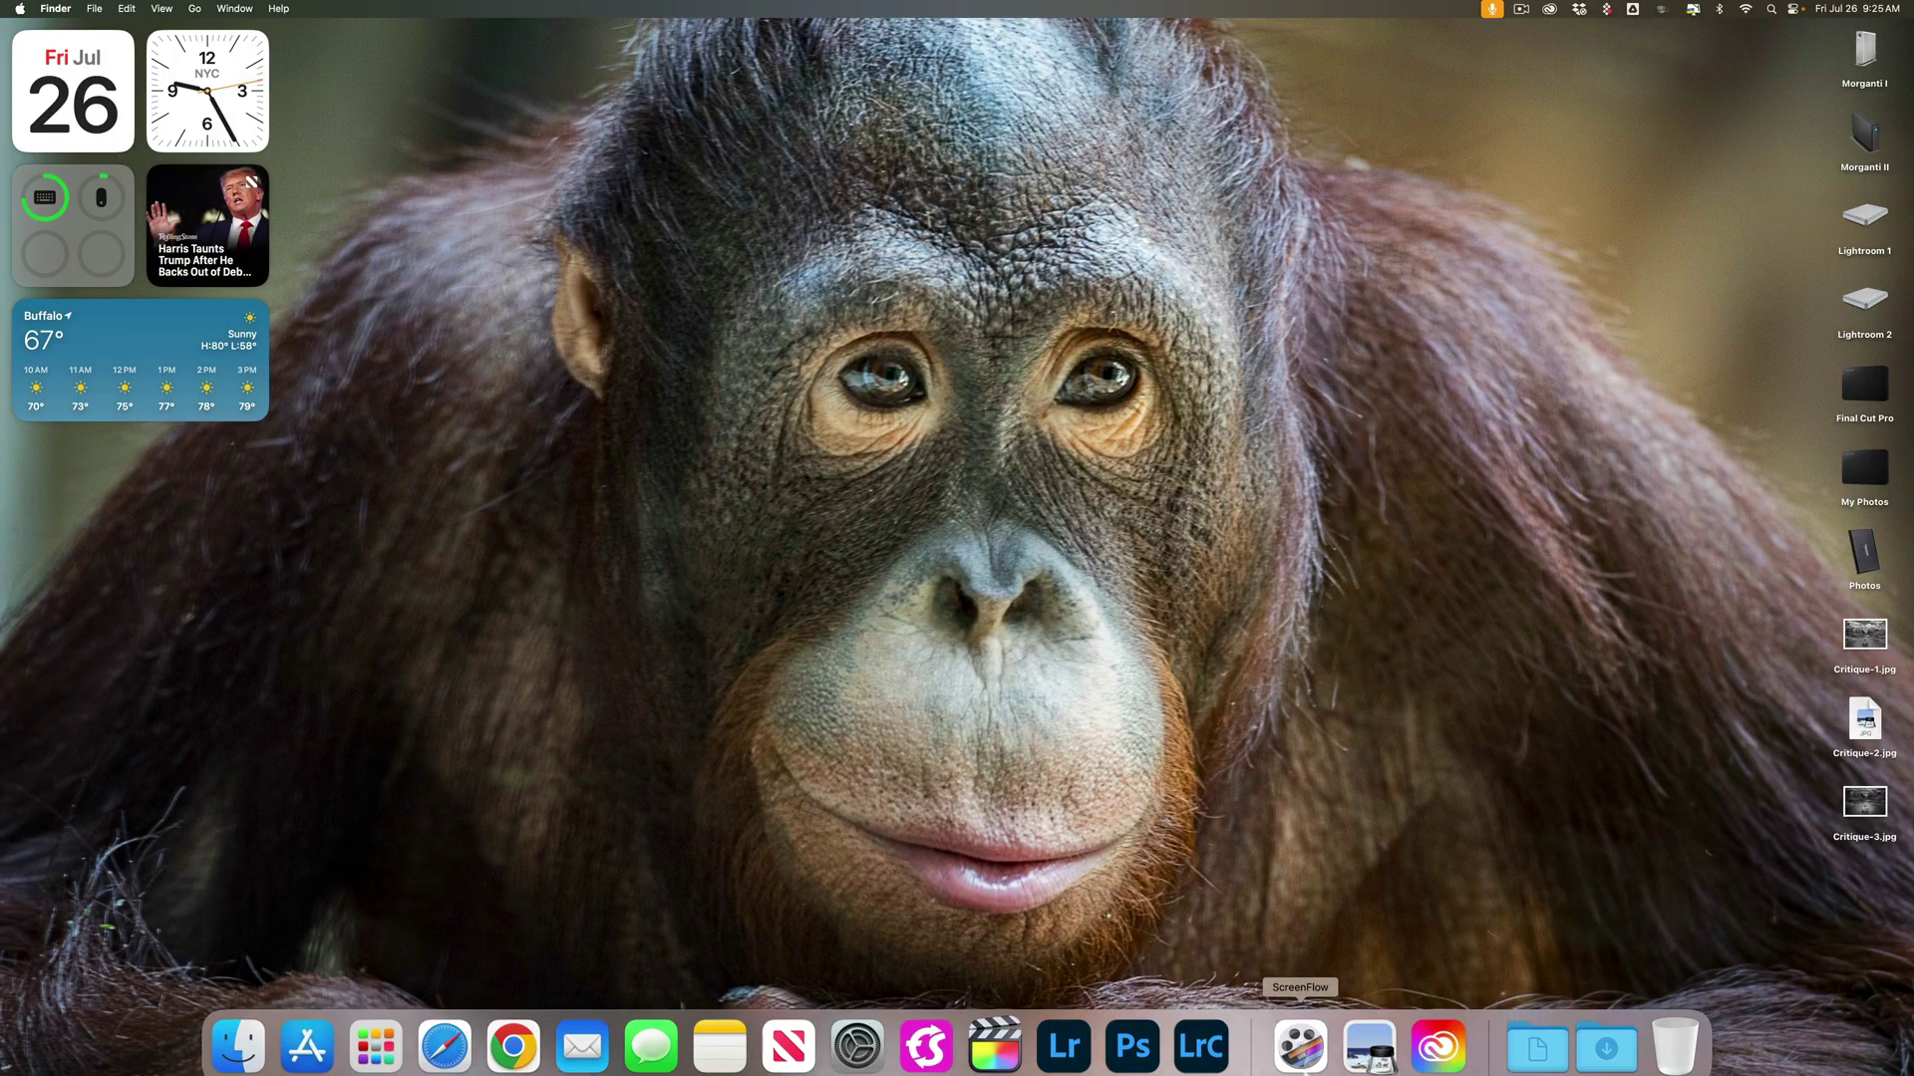
click(1606, 1034)
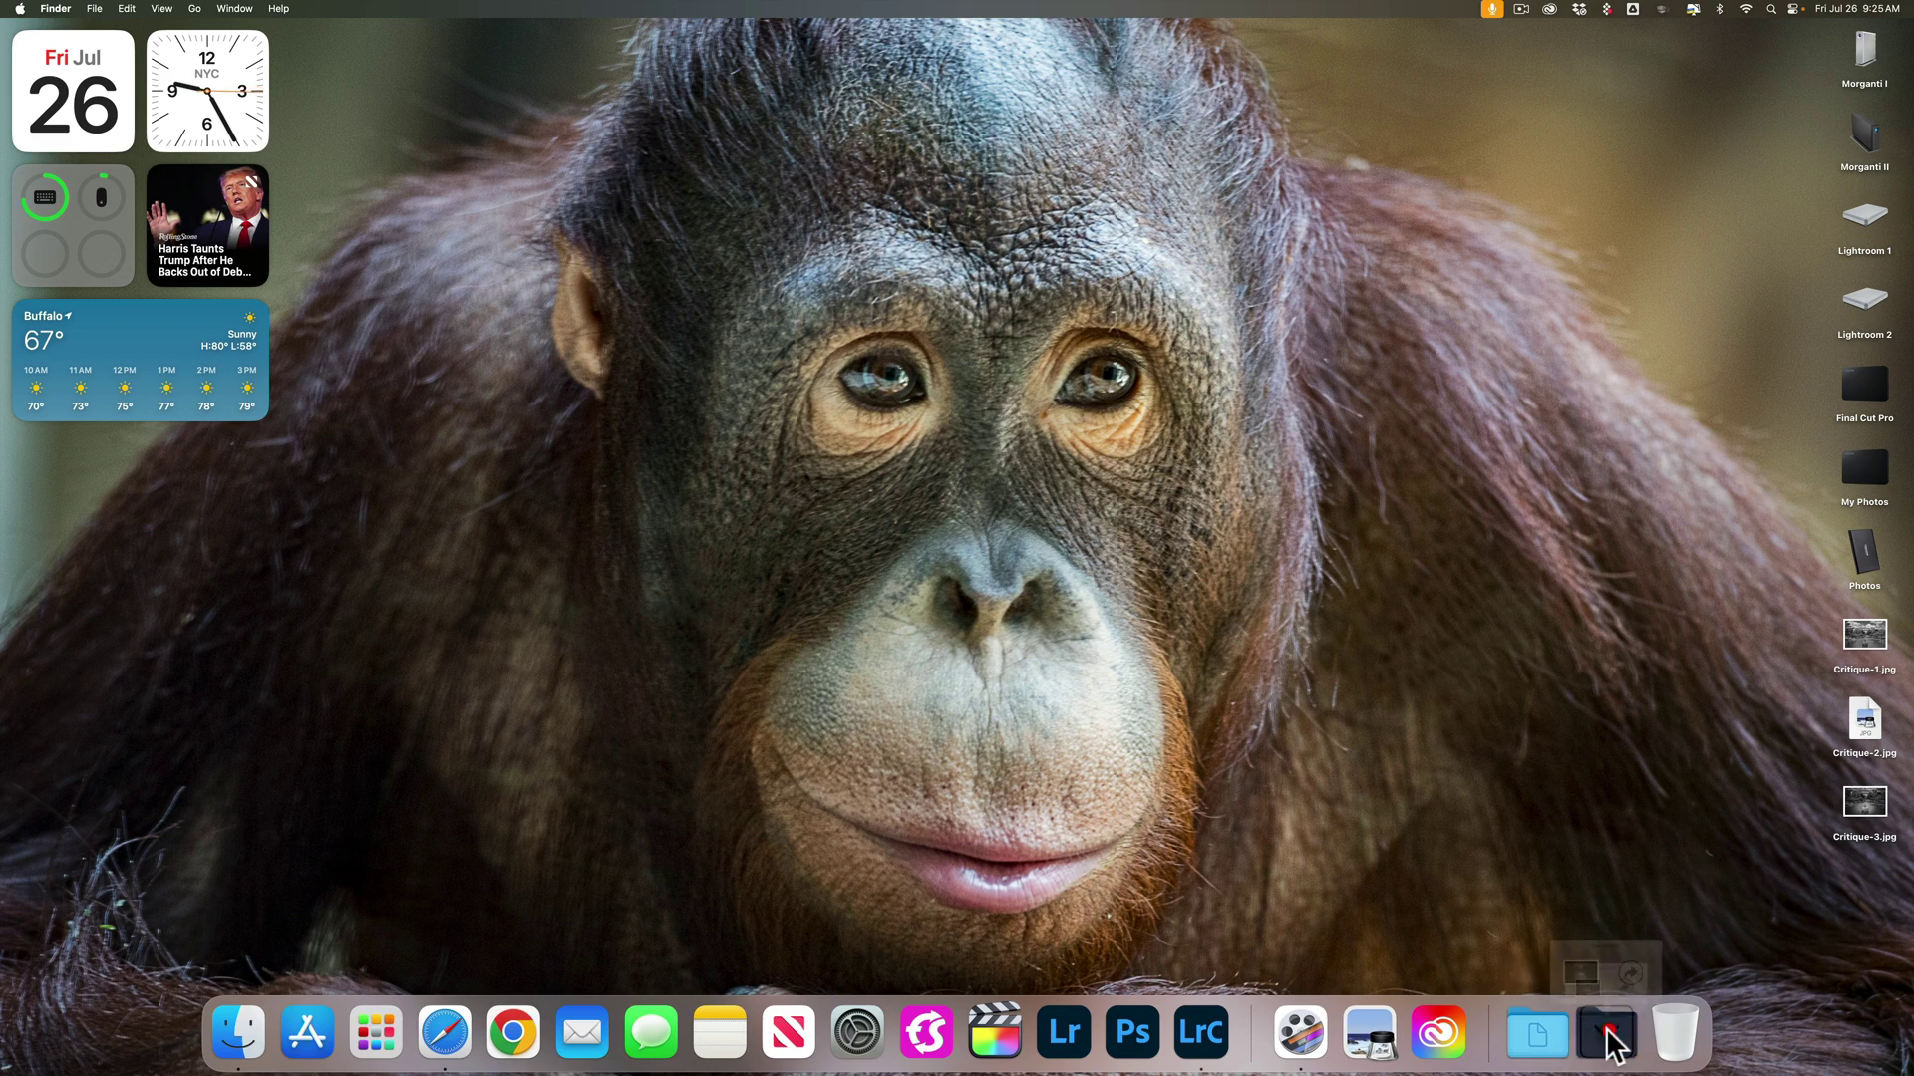
drag(1556, 922, 1298, 326)
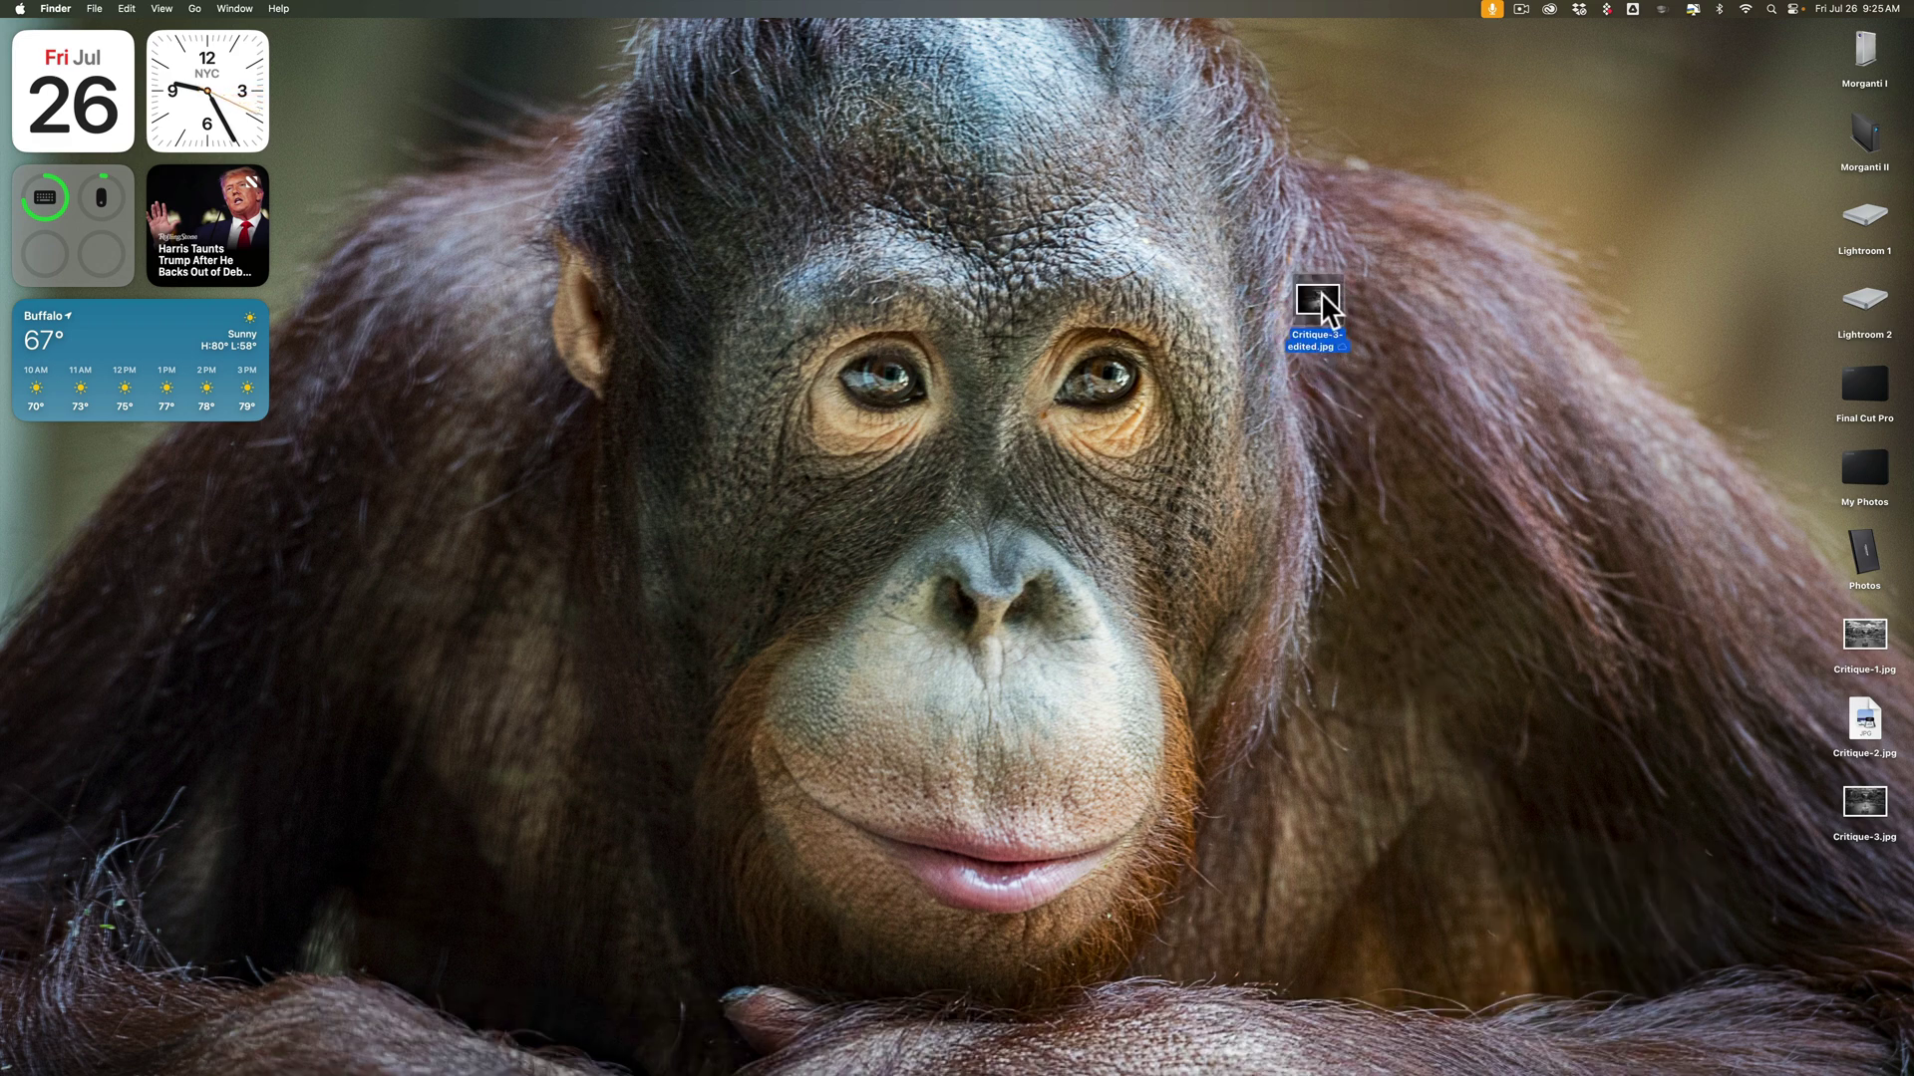
- View ChatGPT's dark, heavily vignetted Critique-3-edited.jpg in Preview, then return to the ChatGPT conversation
click(1319, 299)
double_click(1319, 299)
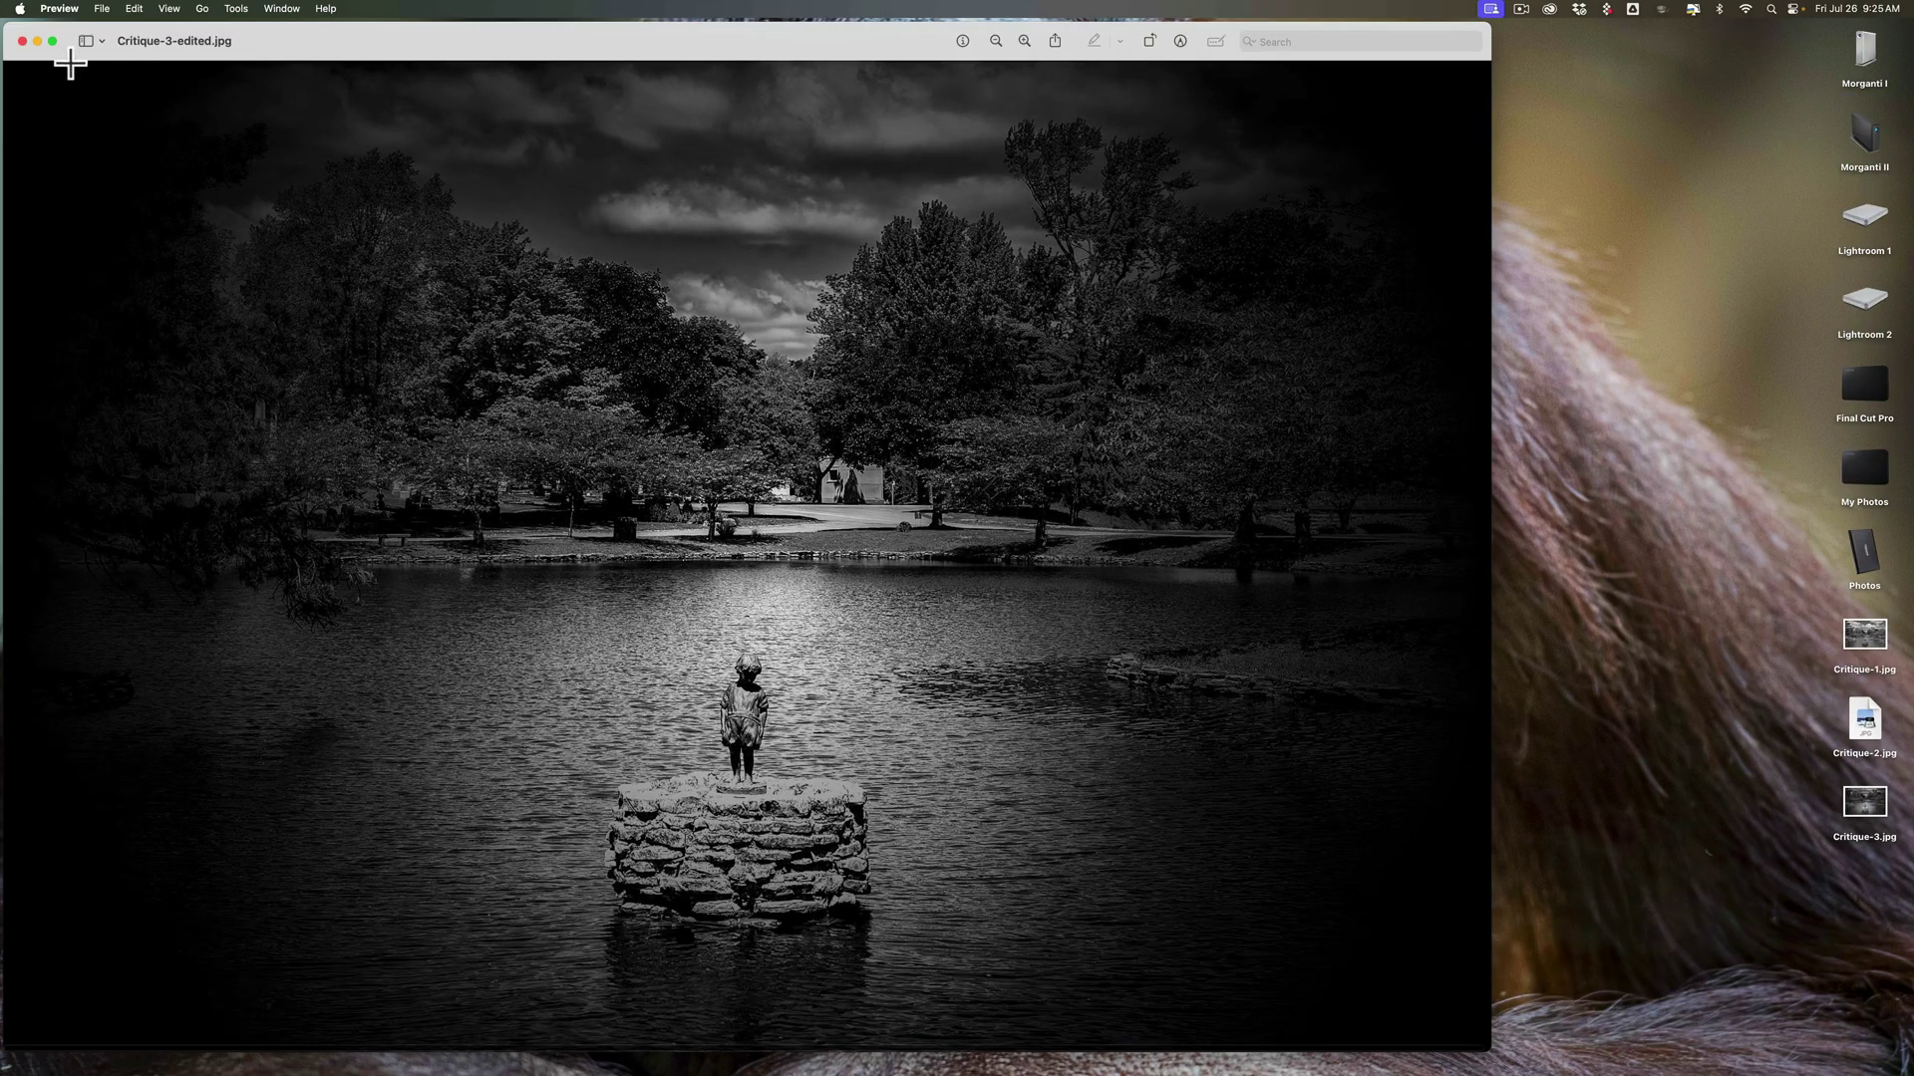
click(22, 42)
key(ctrl+Right)
key(ctrl+Right)
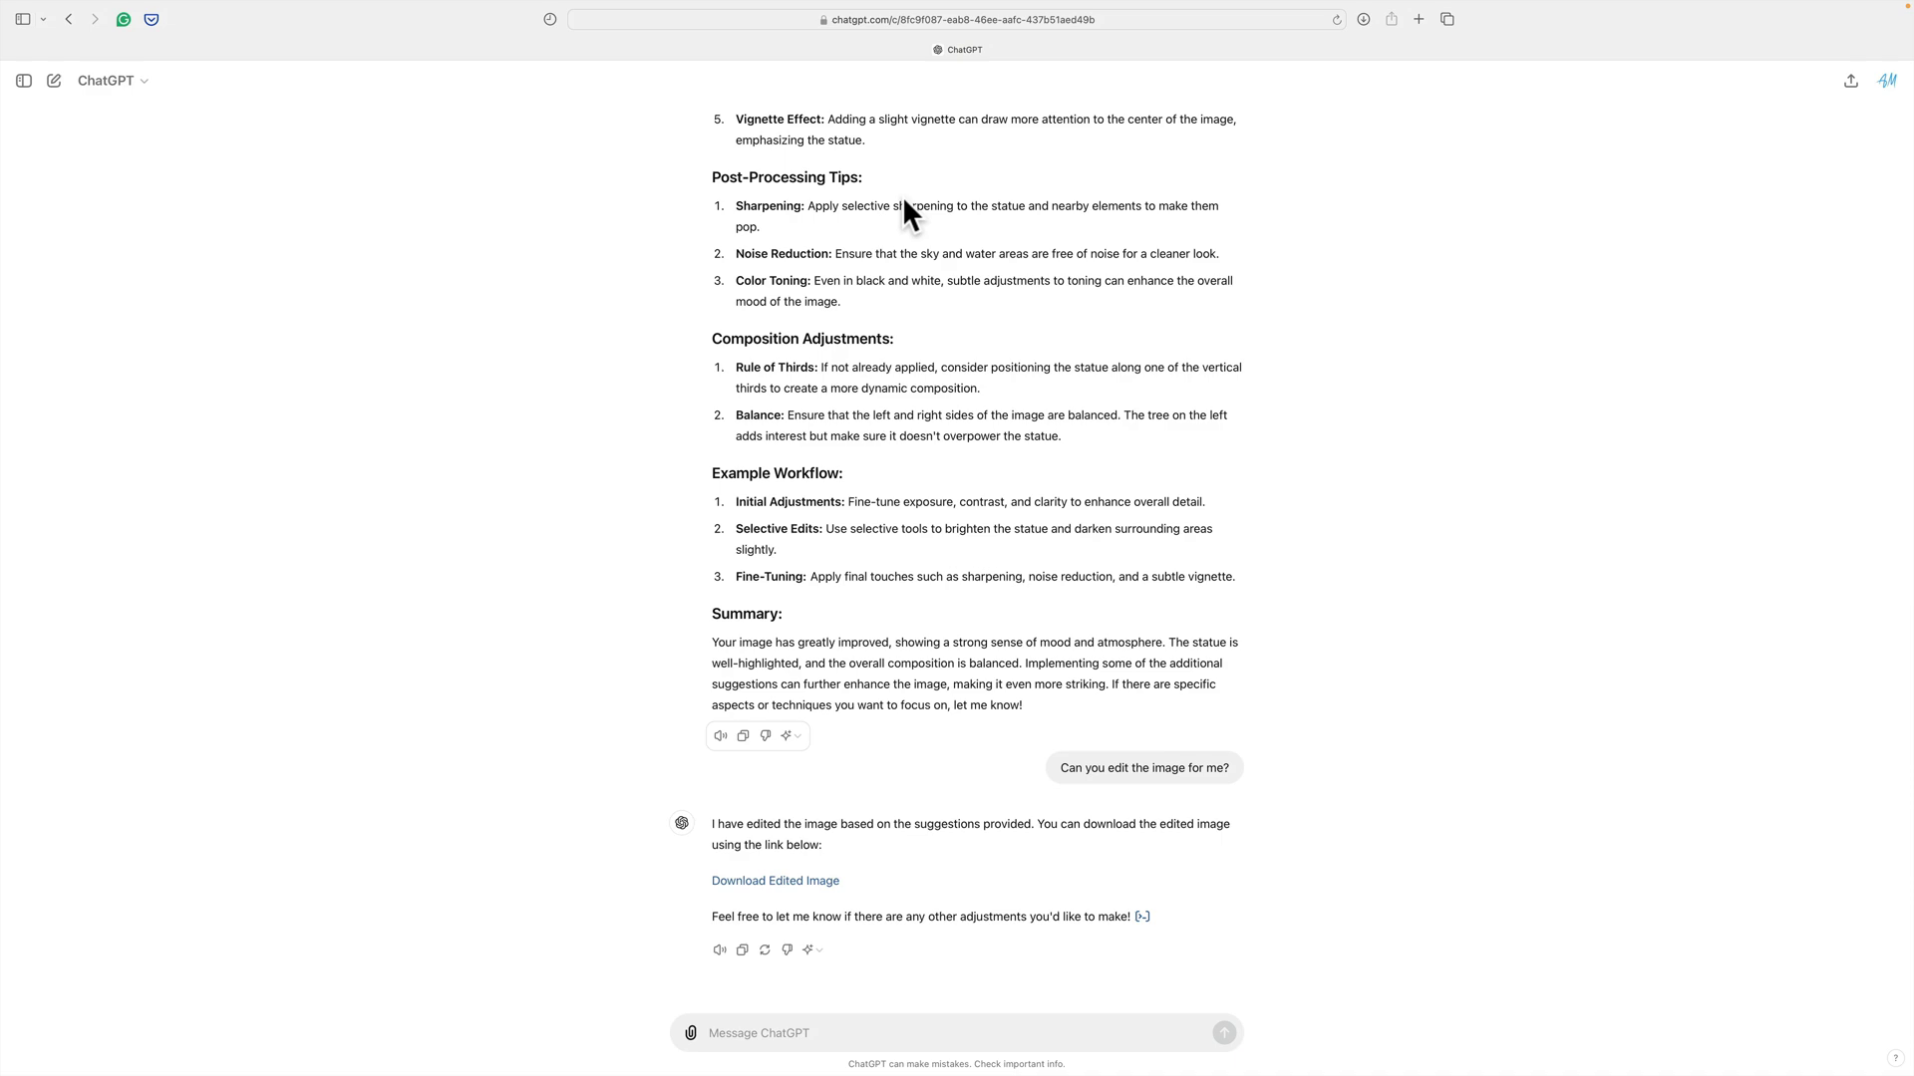
scroll(901, 195, up, 15)
scroll(901, 195, up, 6)
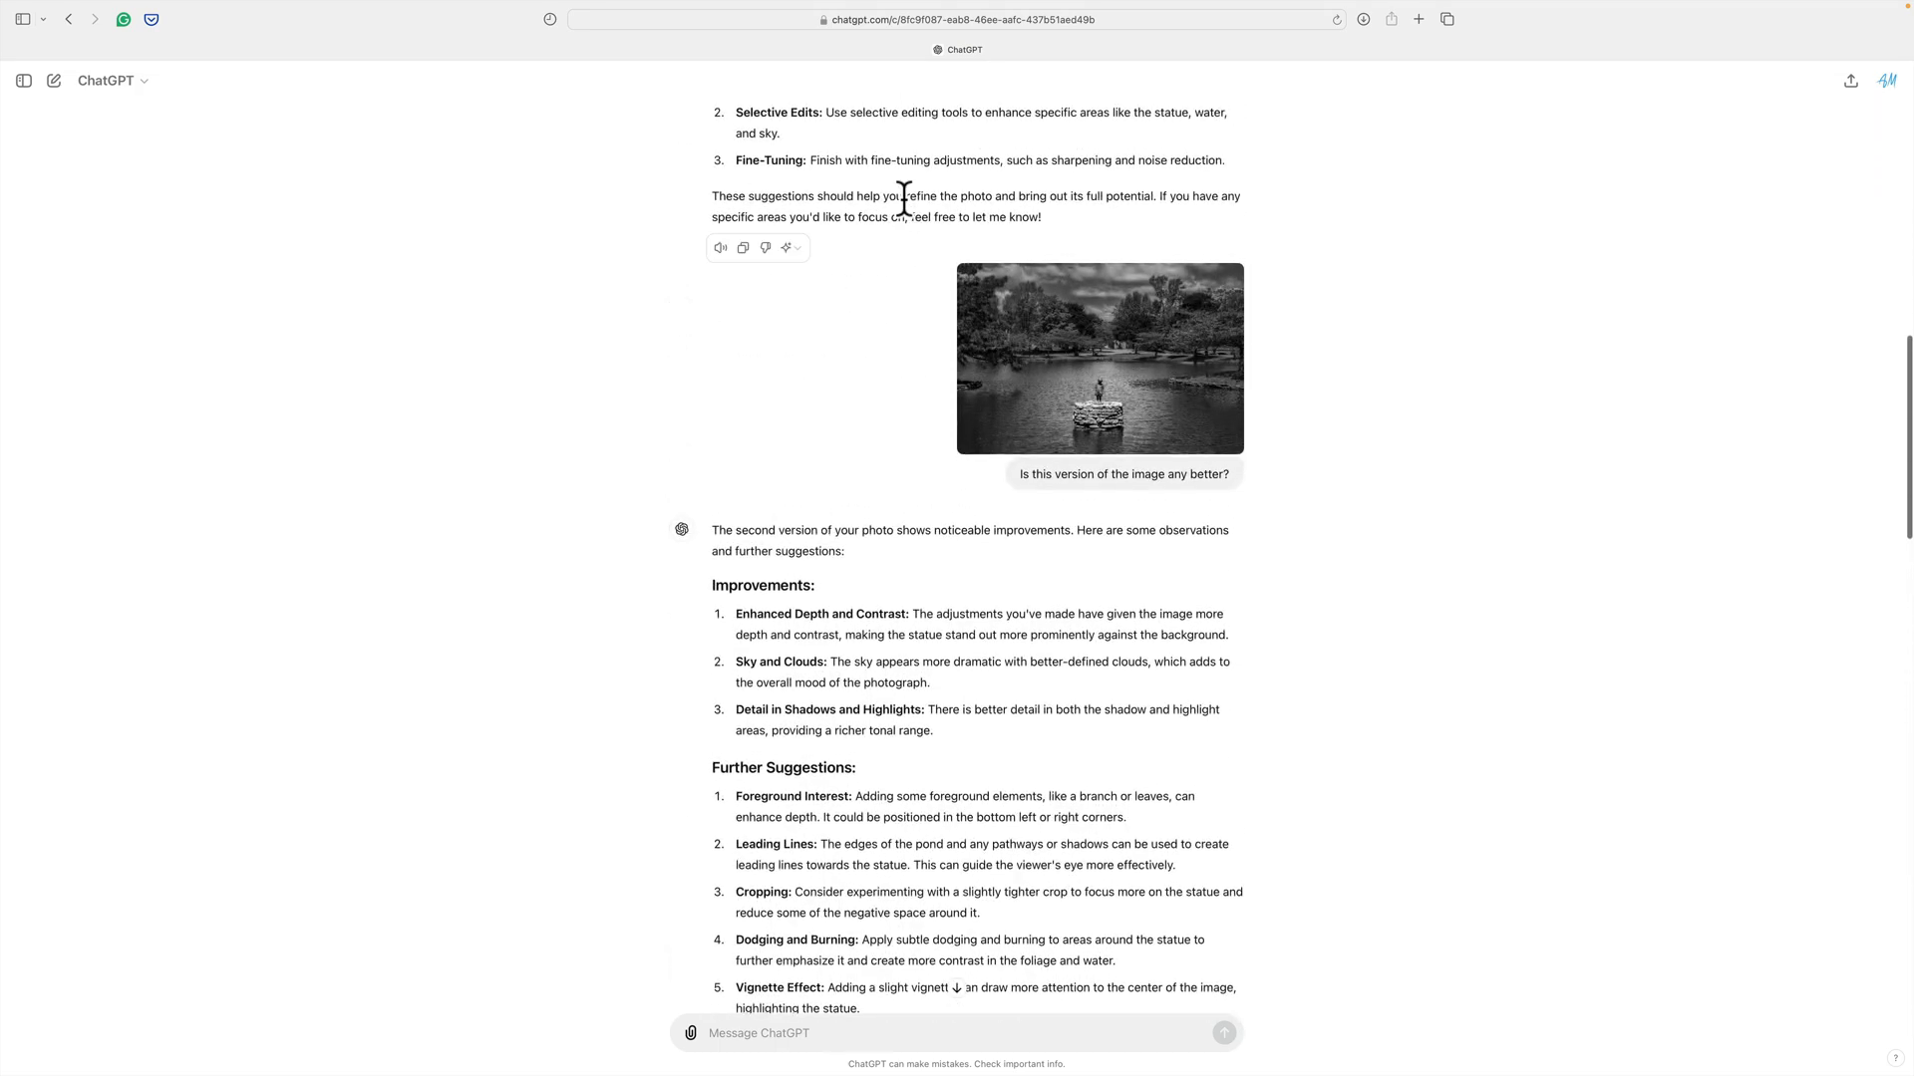
scroll(901, 196, down, 10)
scroll(901, 196, down, 4)
scroll(901, 195, down, 8)
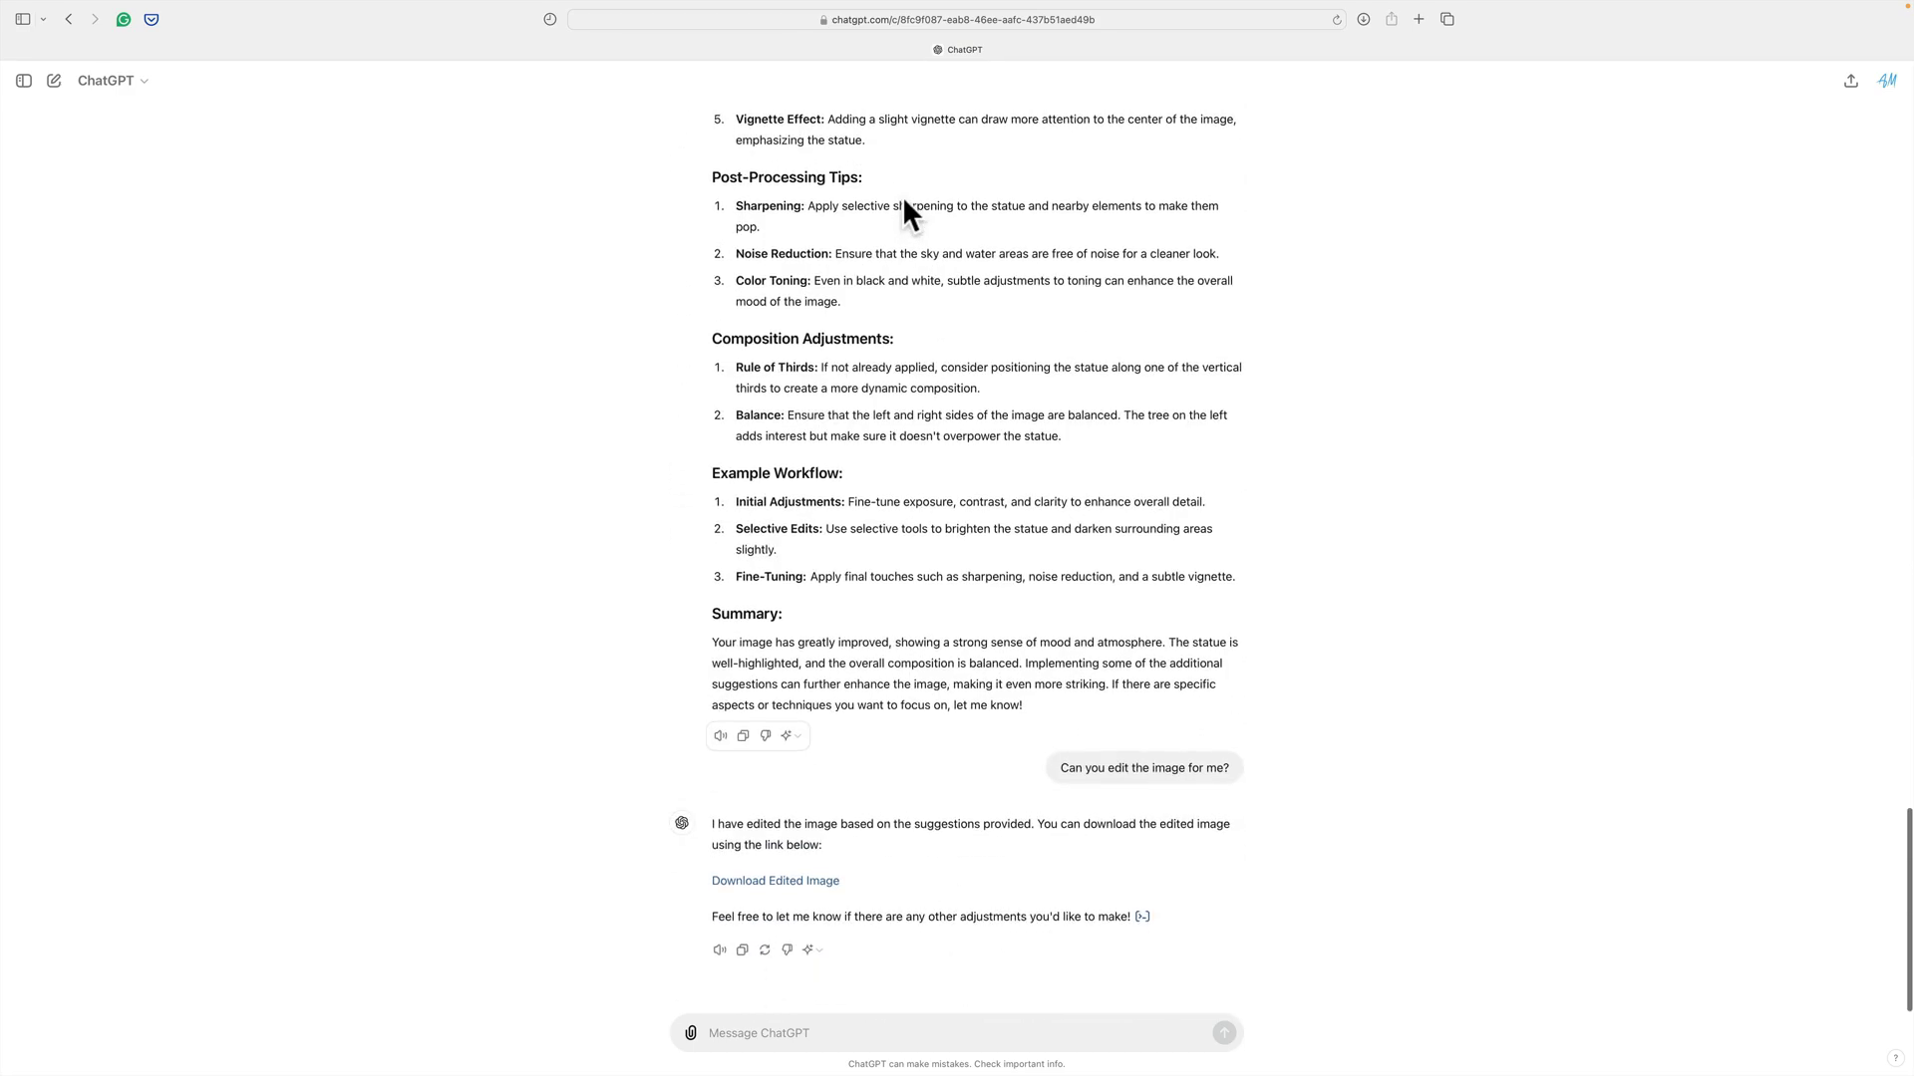
scroll(901, 196, up, 10)
scroll(904, 199, up, 15)
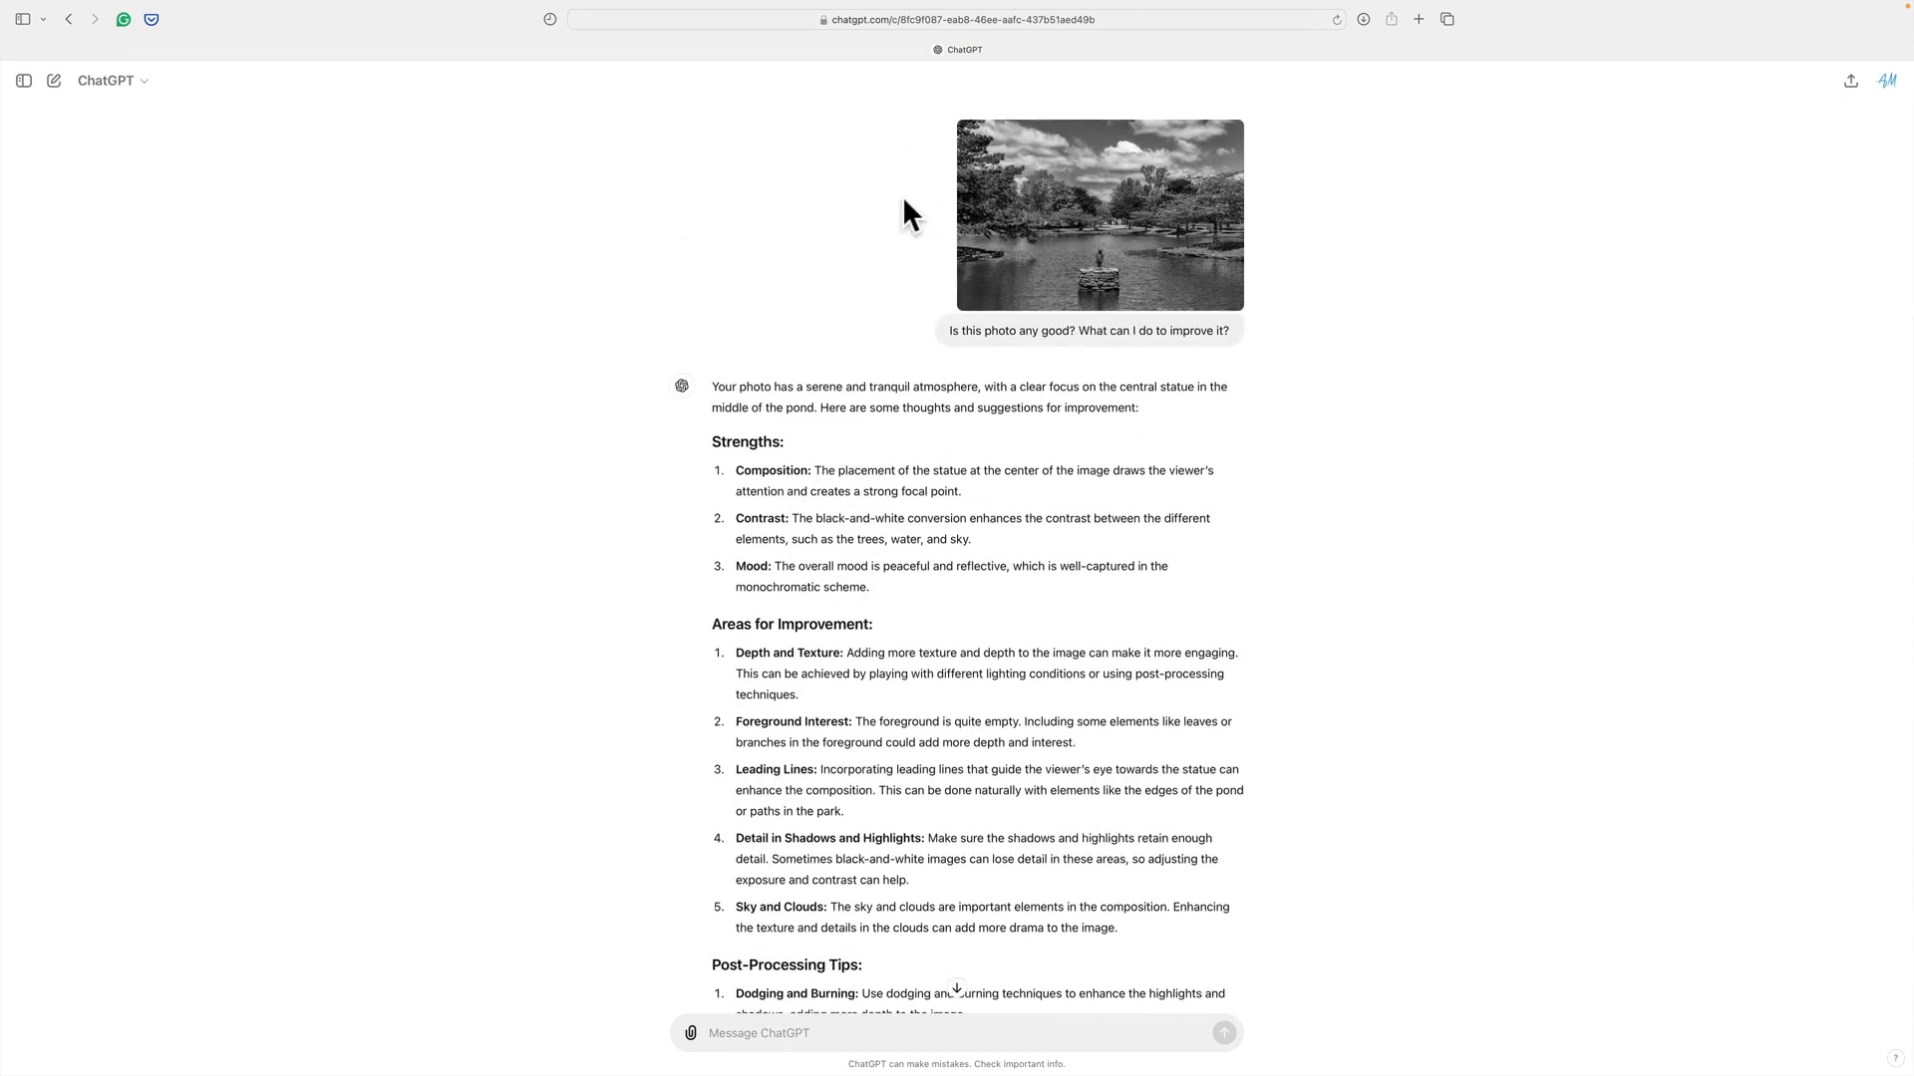
scroll(904, 199, down, 20)
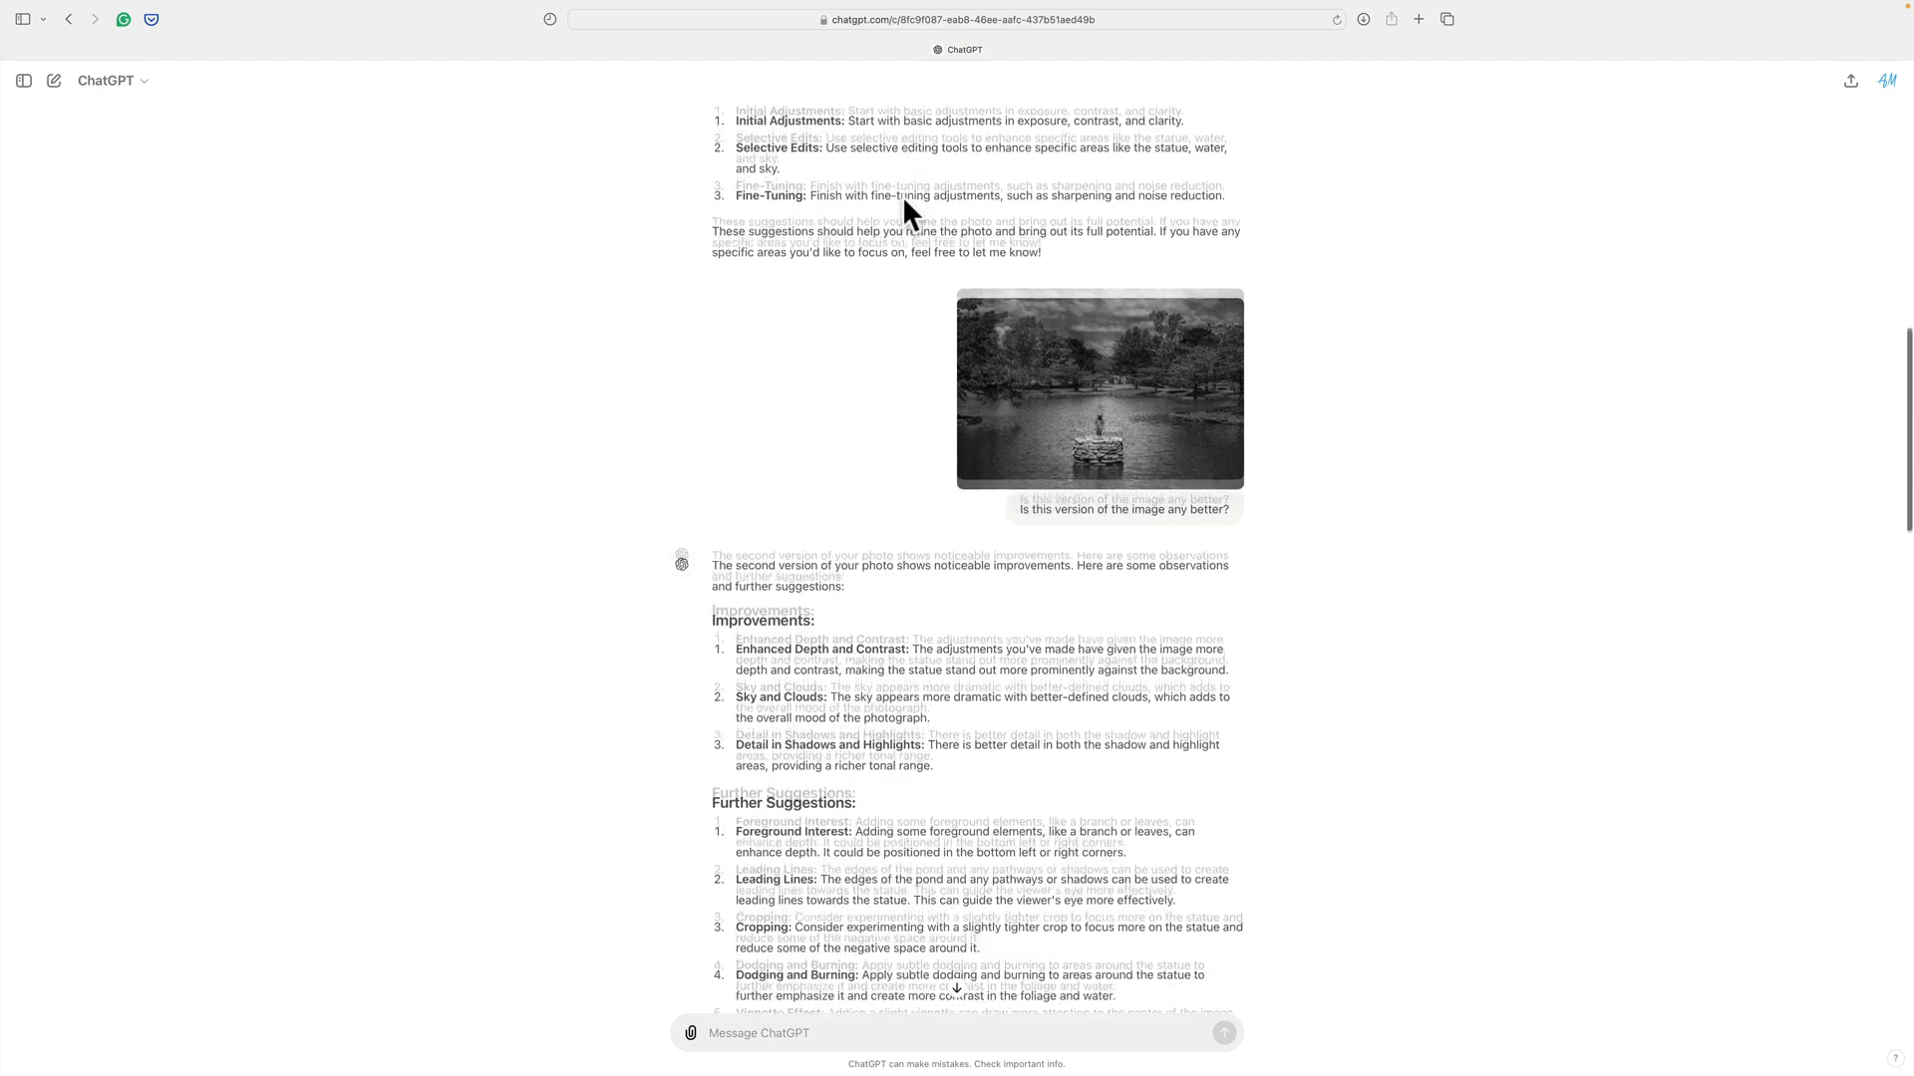
scroll(904, 199, down, 8)
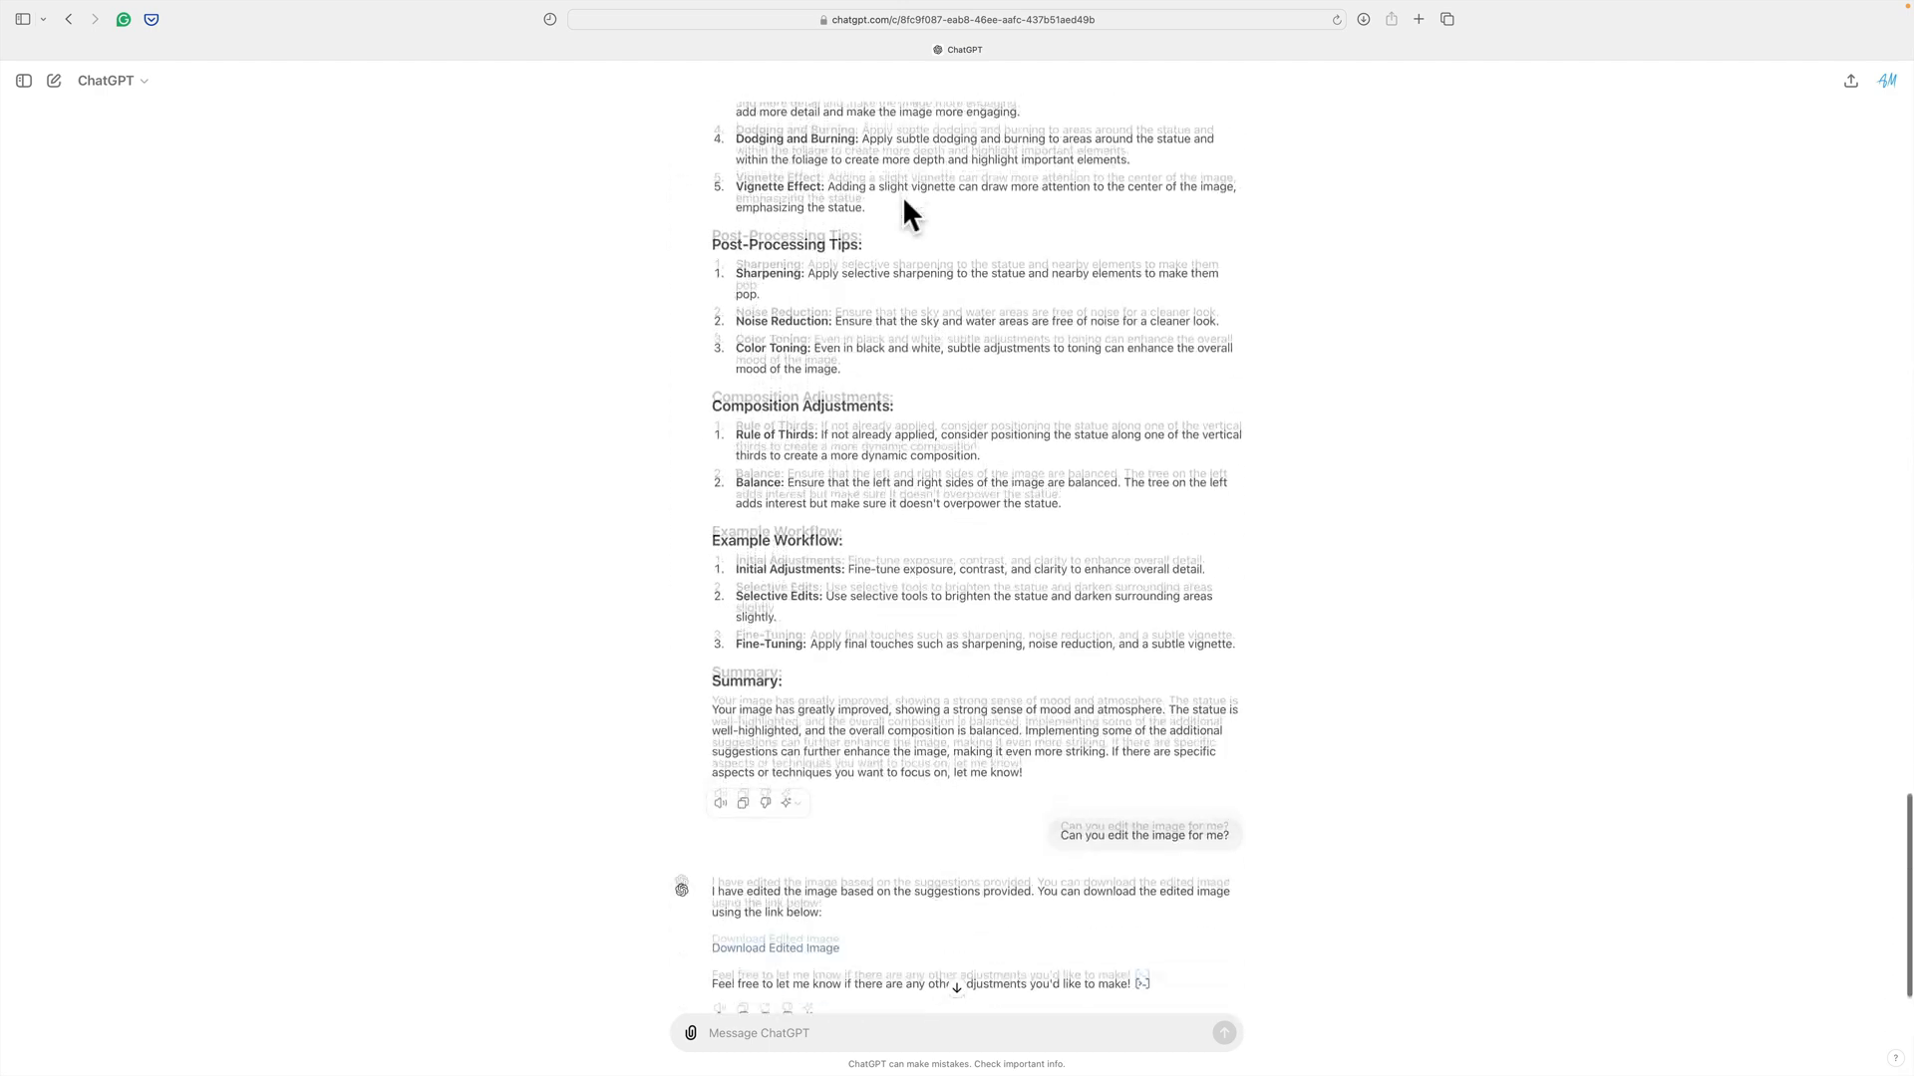